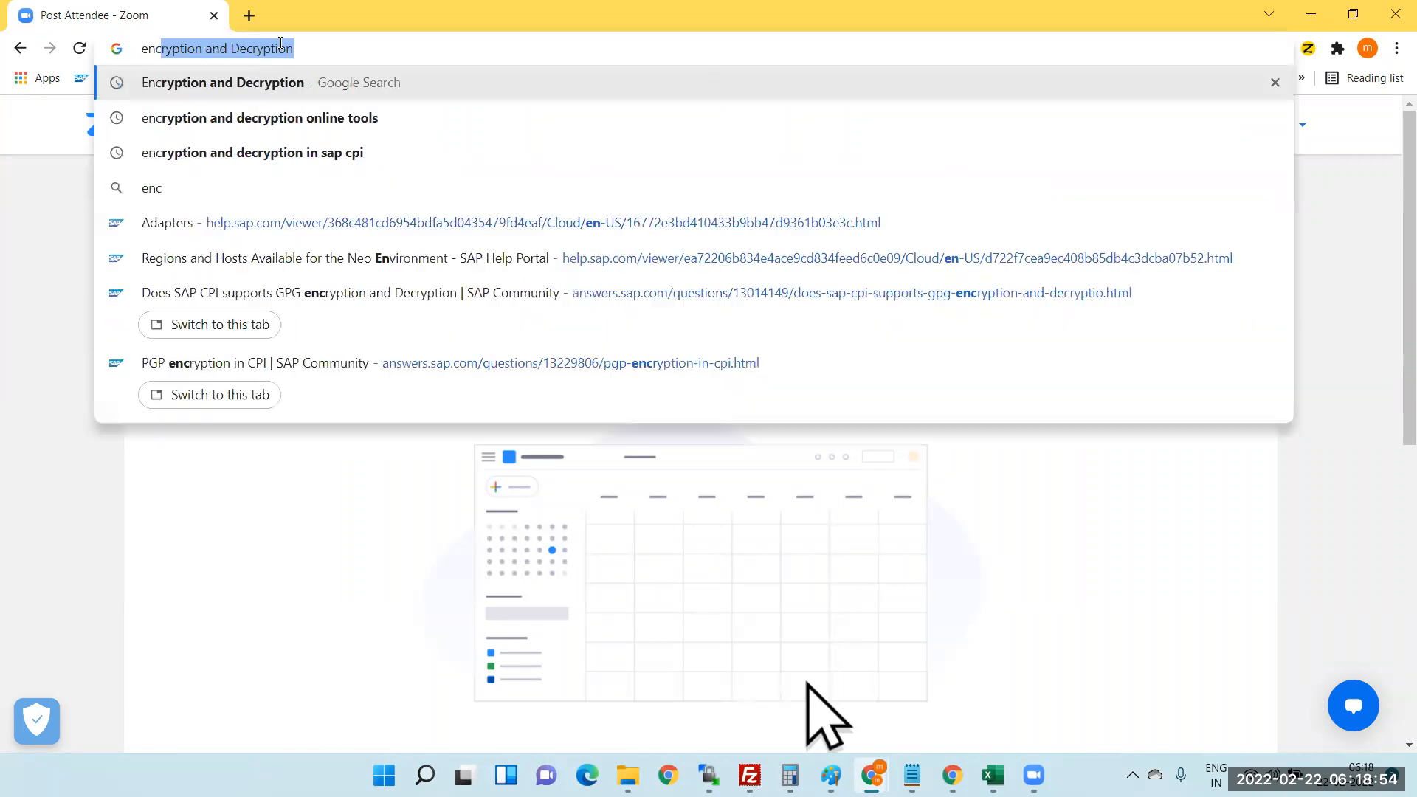
- Search Google for 'Encryption and Decryption' and show the image results
key(Return)
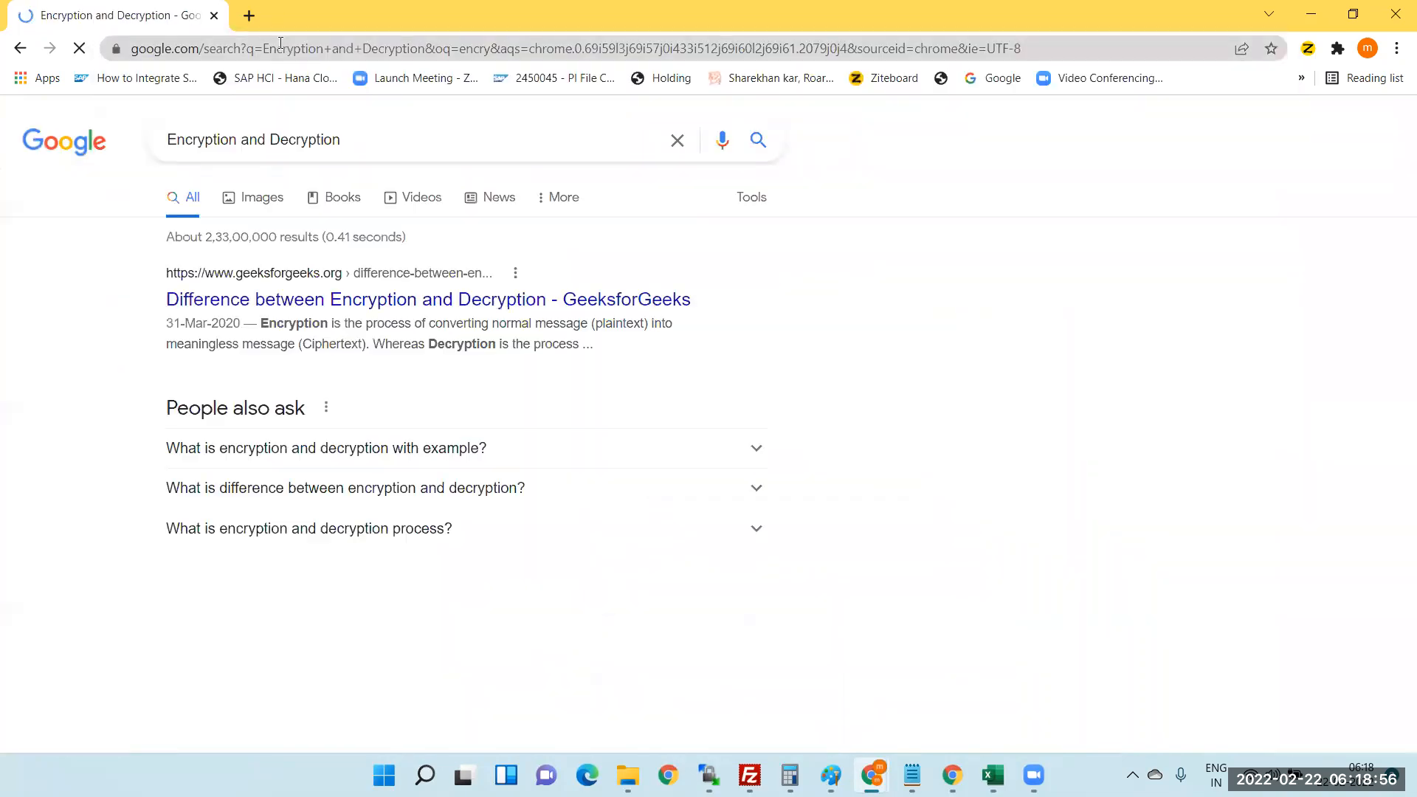
click(256, 200)
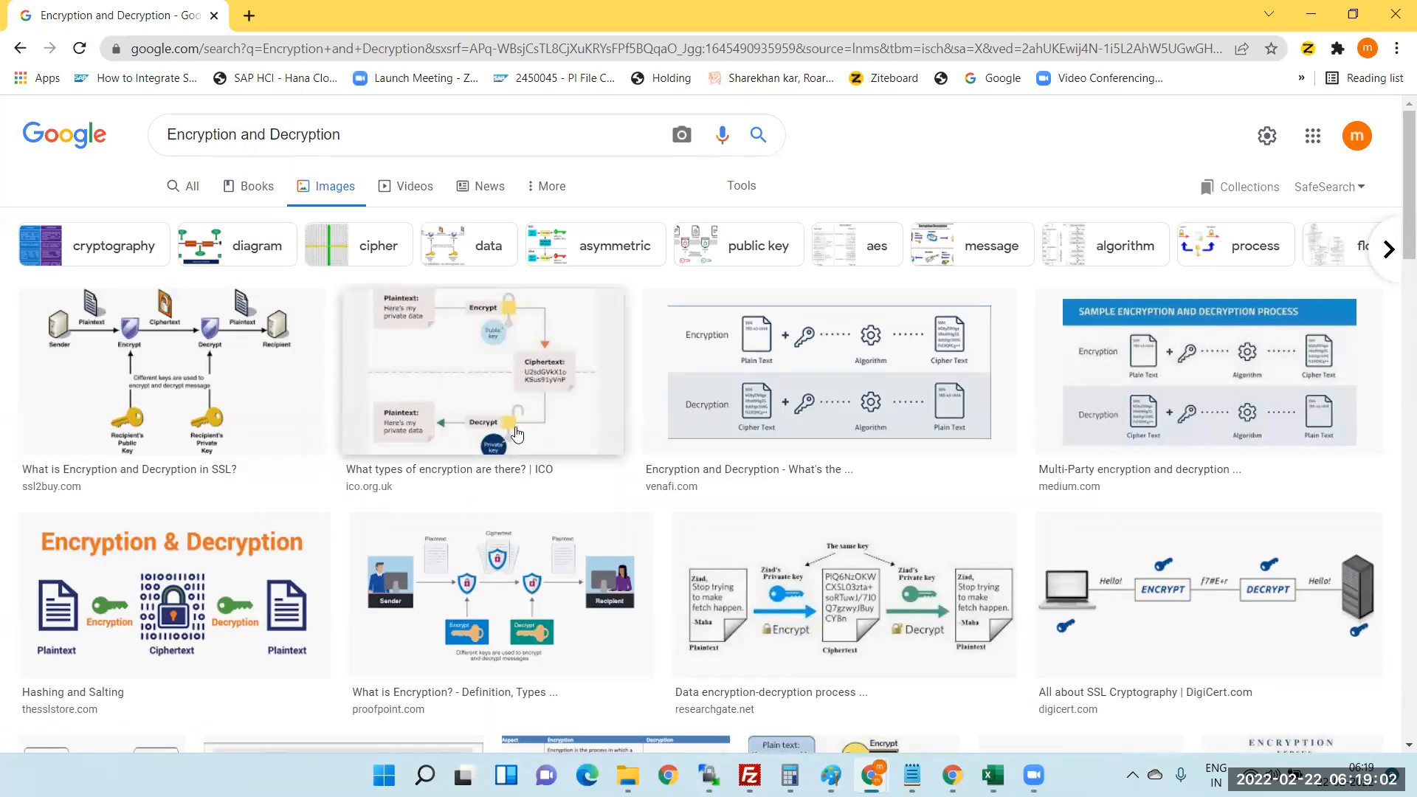
- Open thesslstore.com's encryption, hashing and salting article from its diagram thumbnail
scroll(497, 447, down, 1)
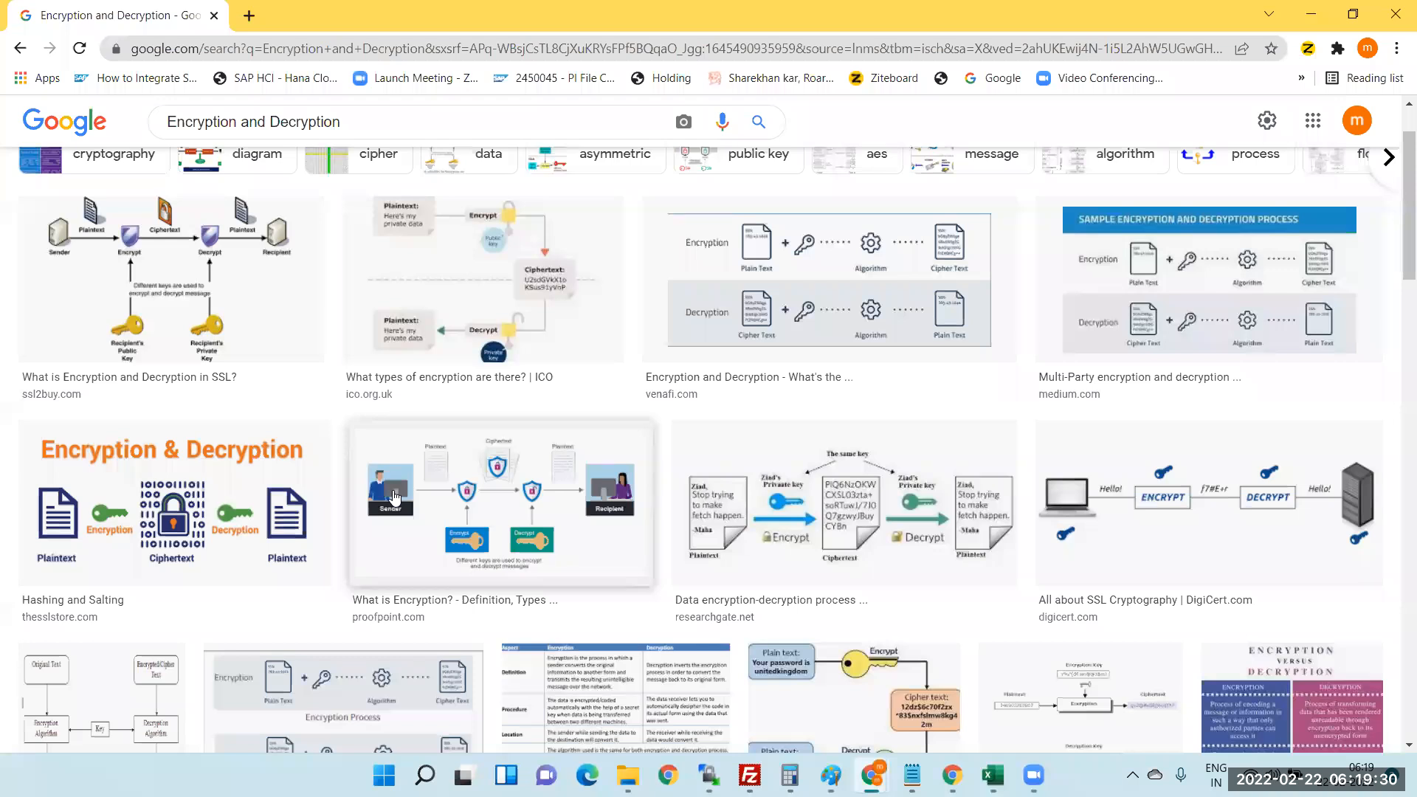
click(98, 509)
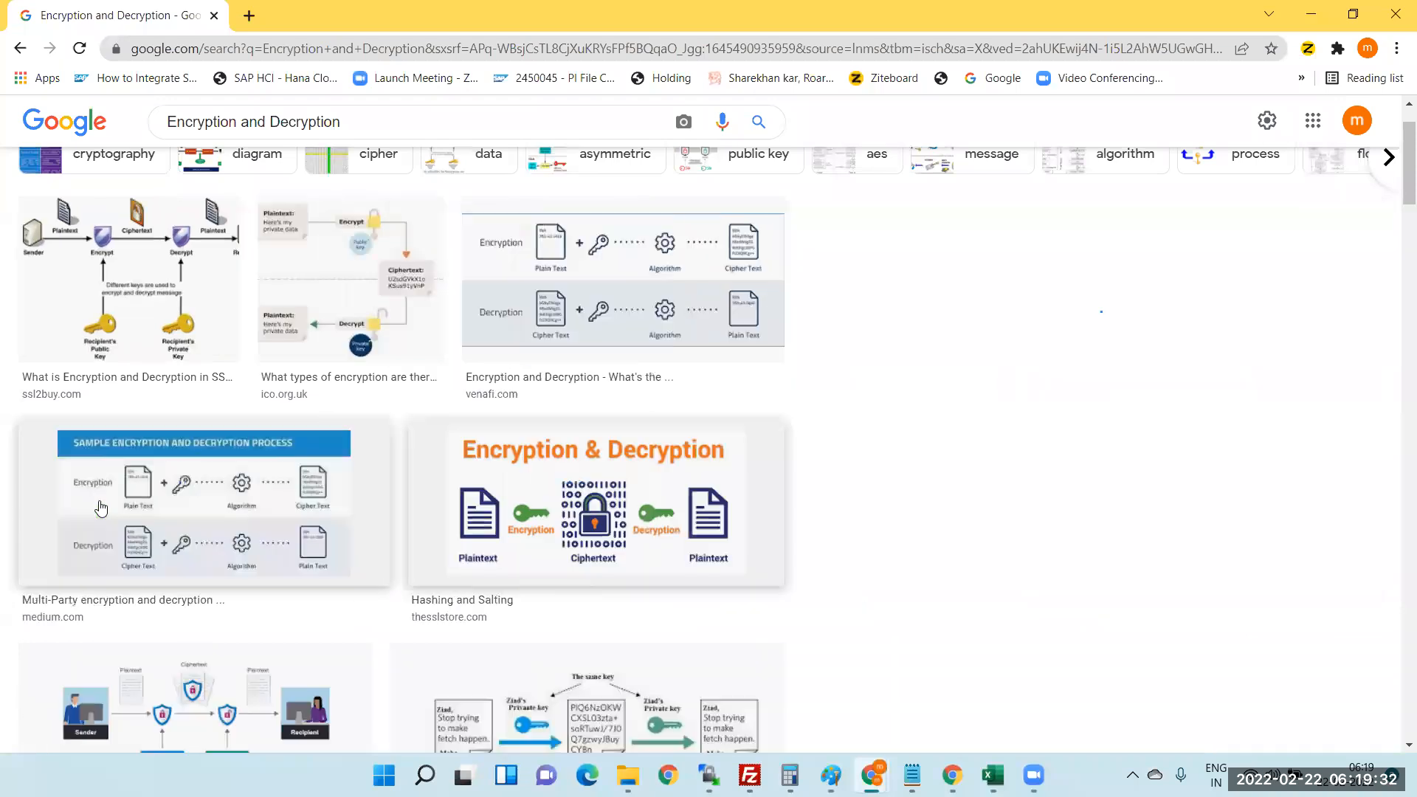
click(1130, 323)
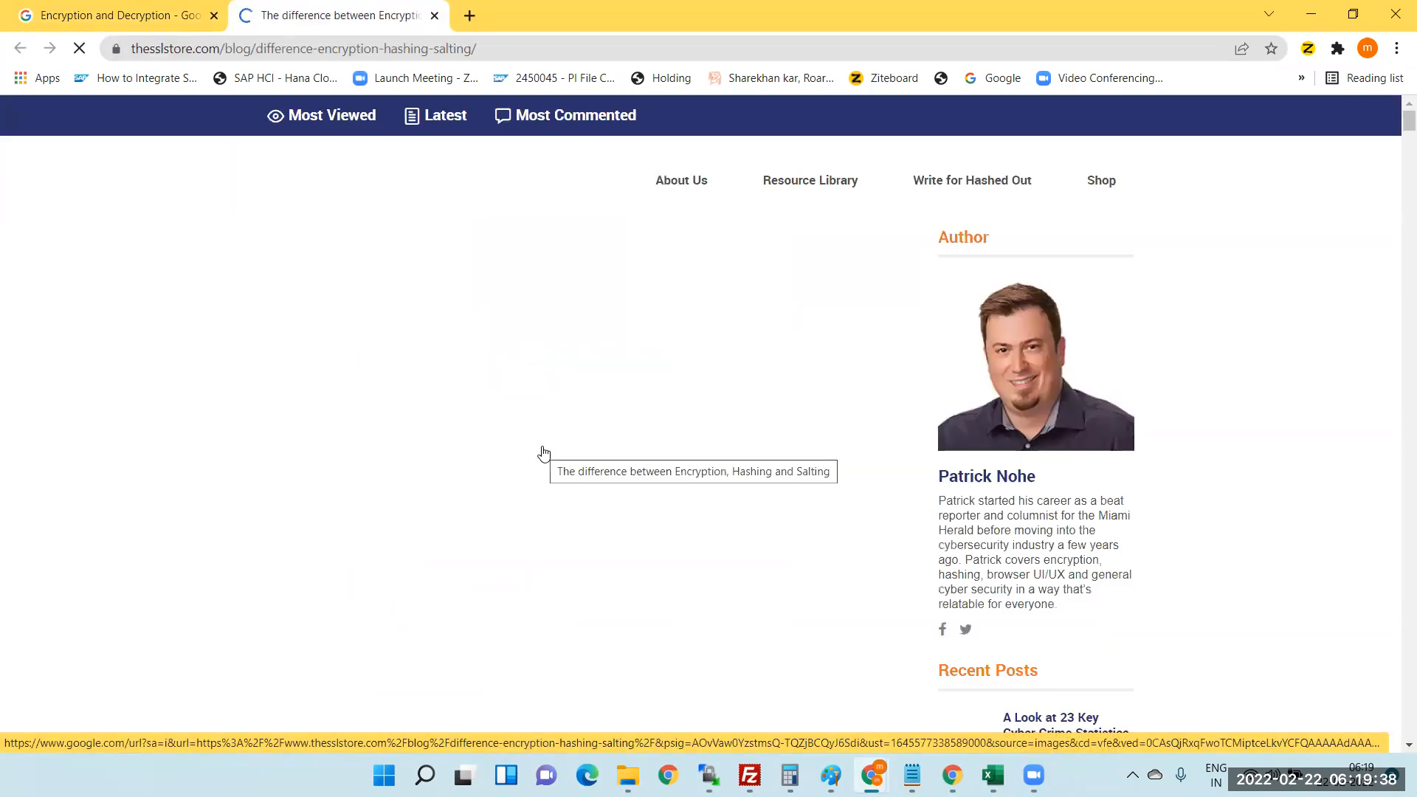
- Dismiss the certificate tips popup and read through the hashing article
scroll(544, 452, down, 10)
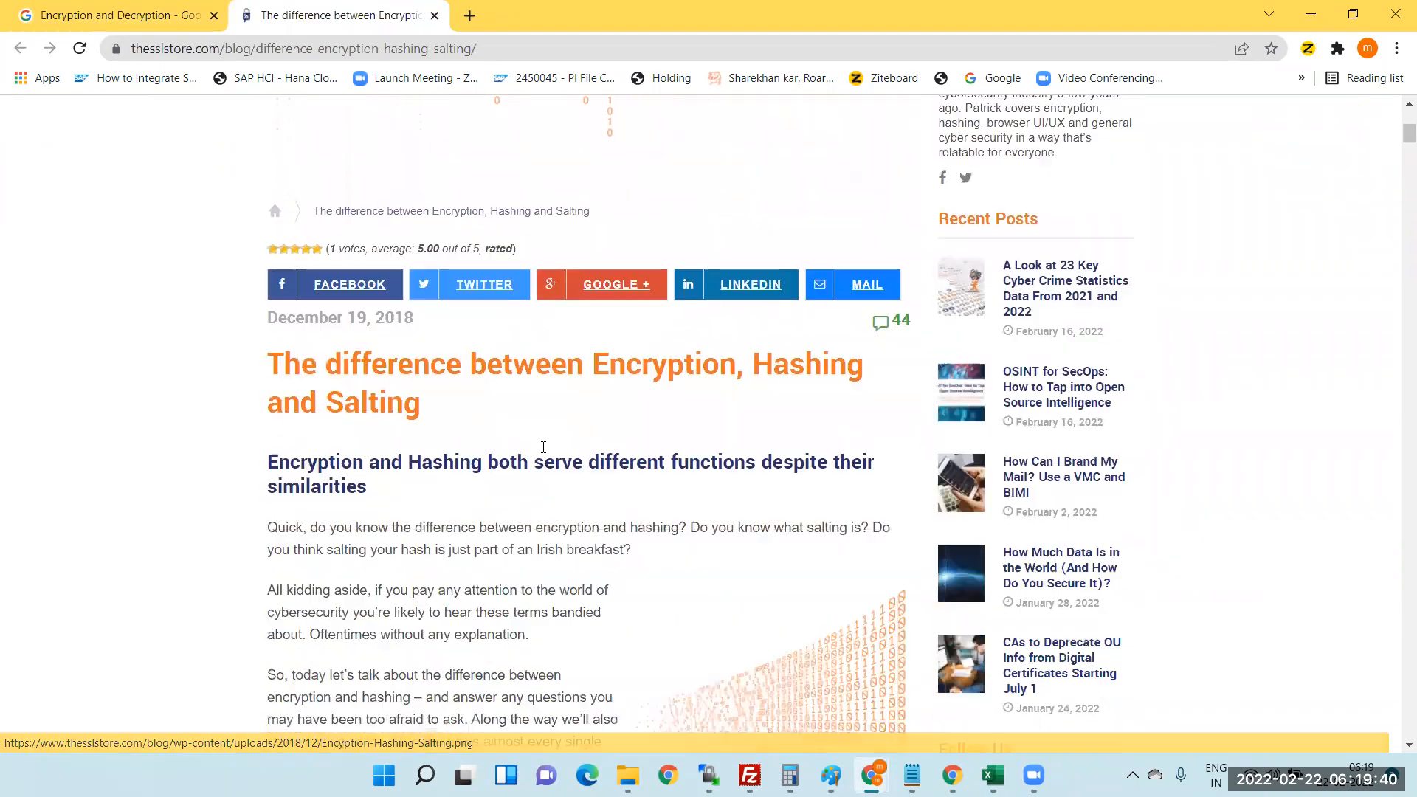
scroll(543, 452, down, 7)
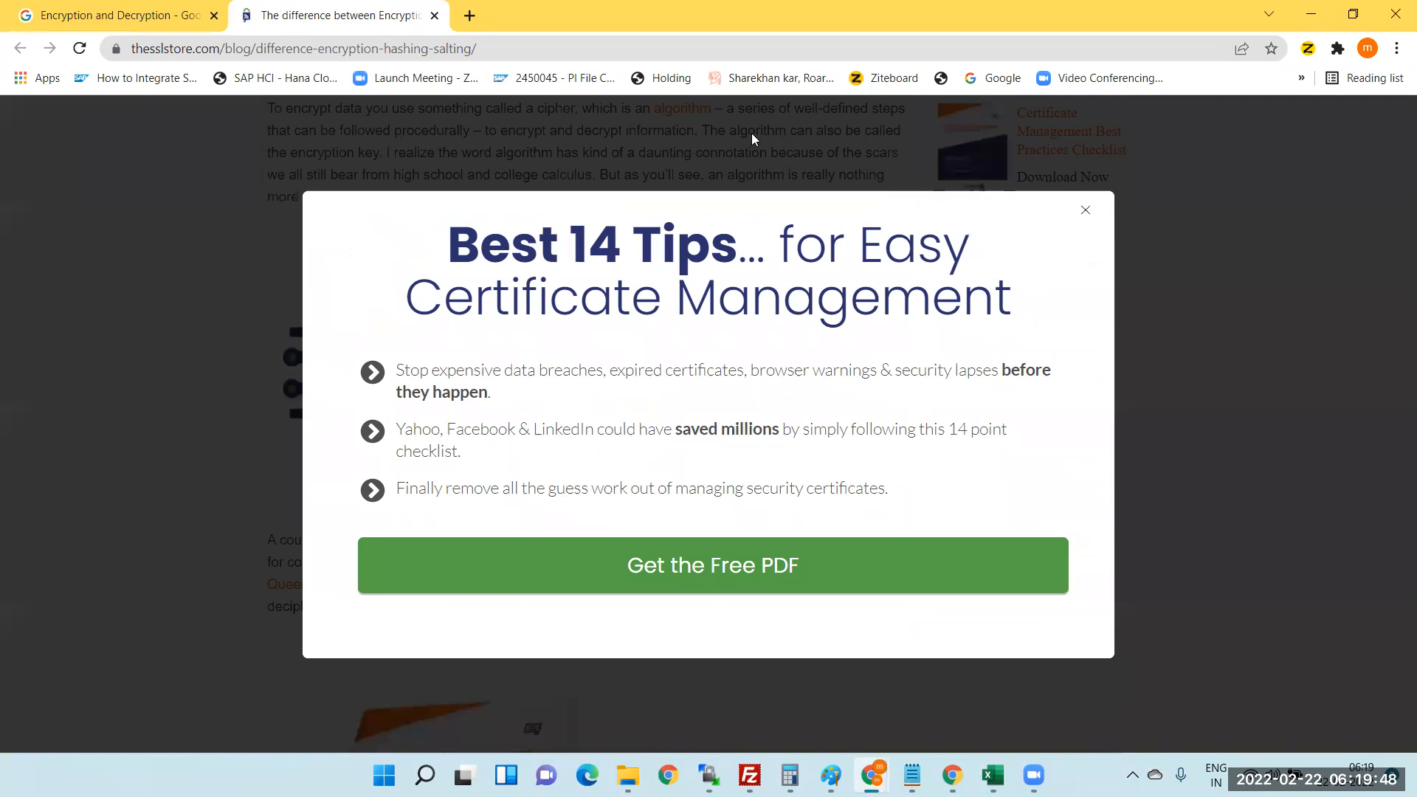
click(1086, 210)
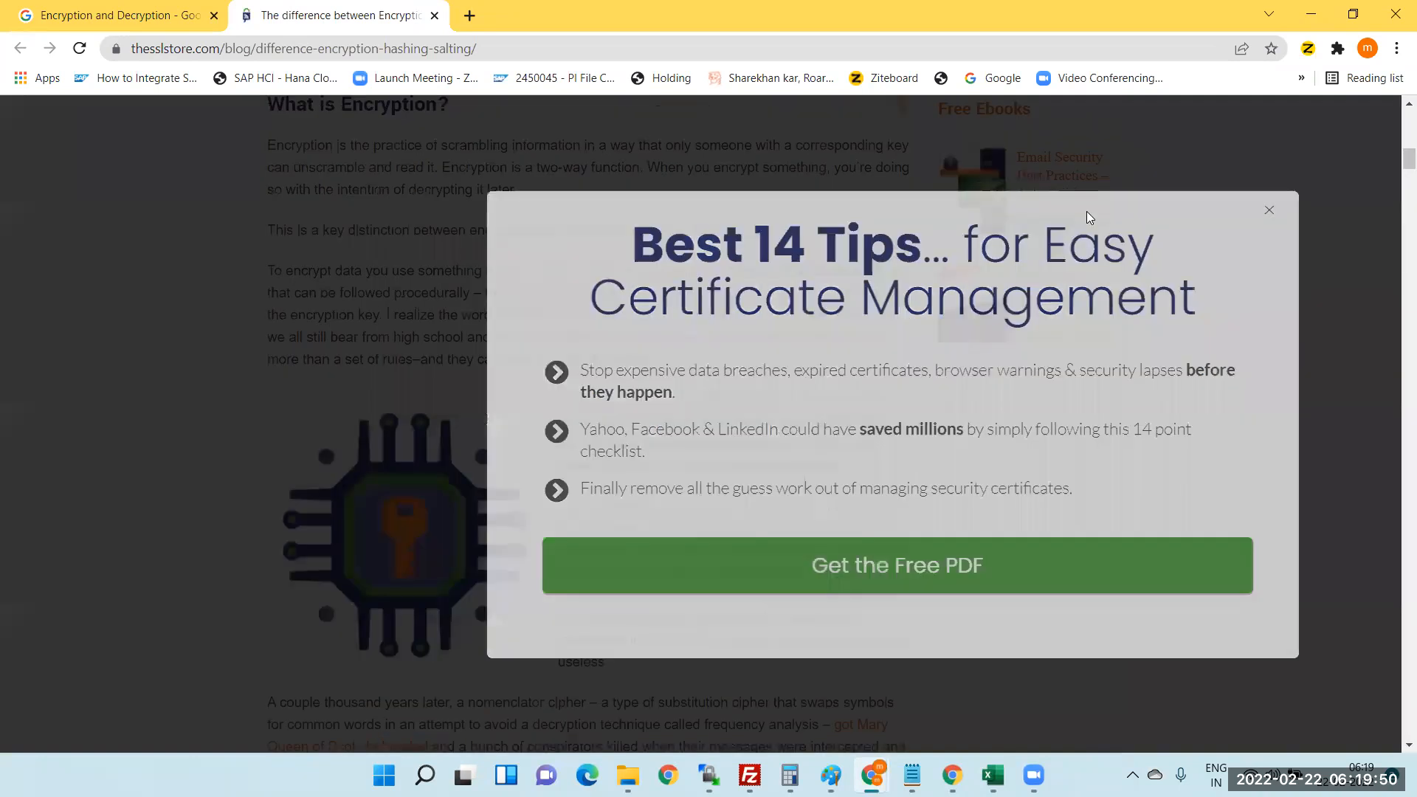
scroll(512, 433, down, 15)
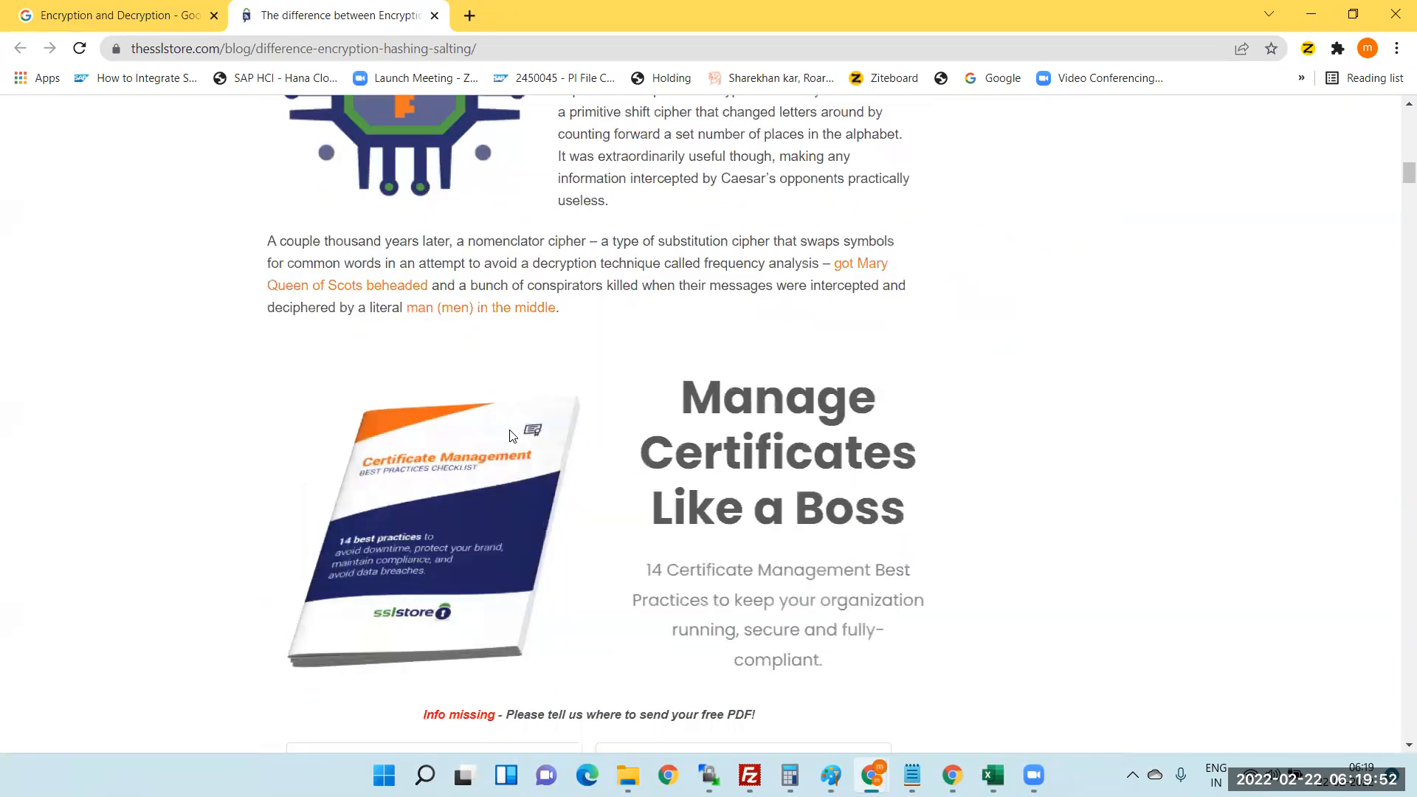
scroll(512, 436, down, 5)
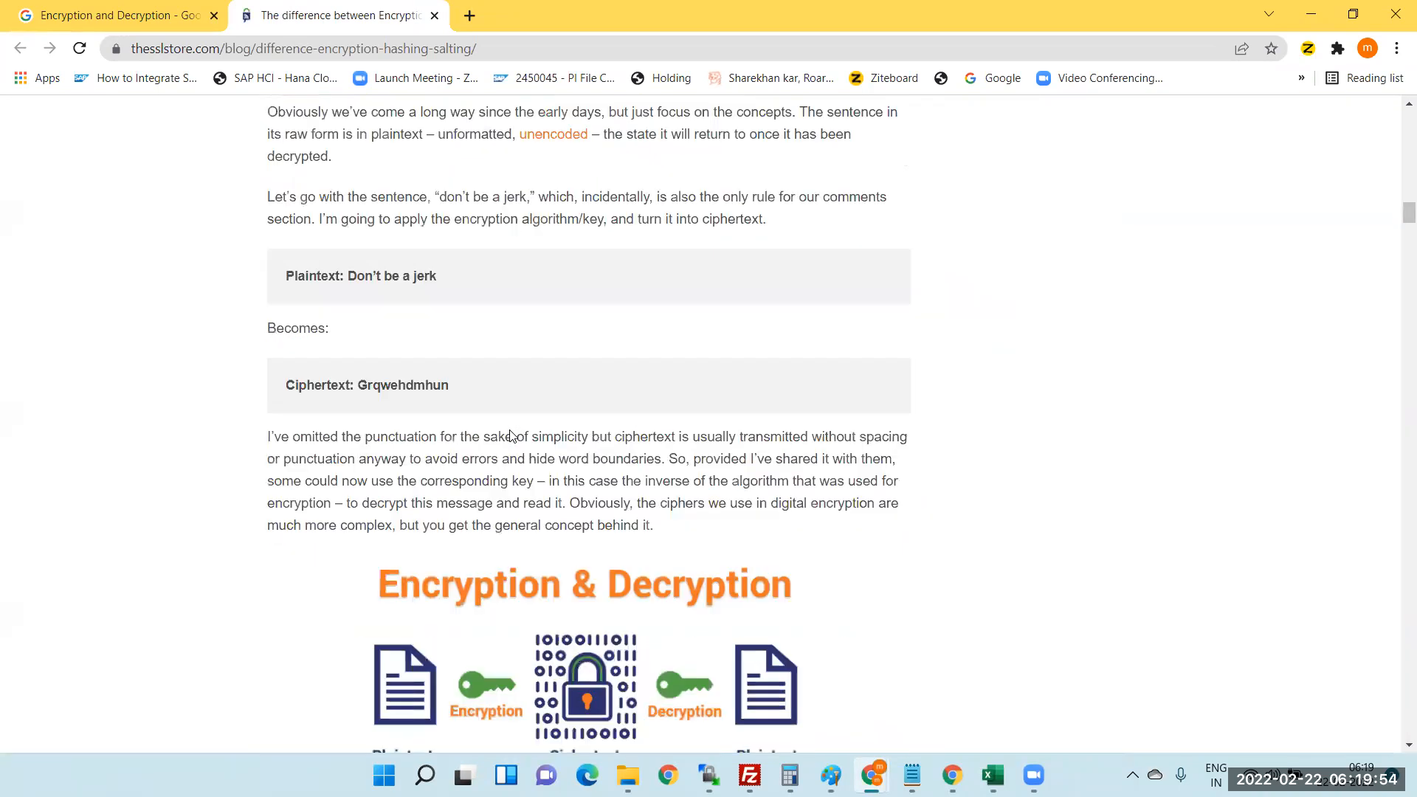
scroll(513, 436, up, 4)
scroll(512, 435, down, 8)
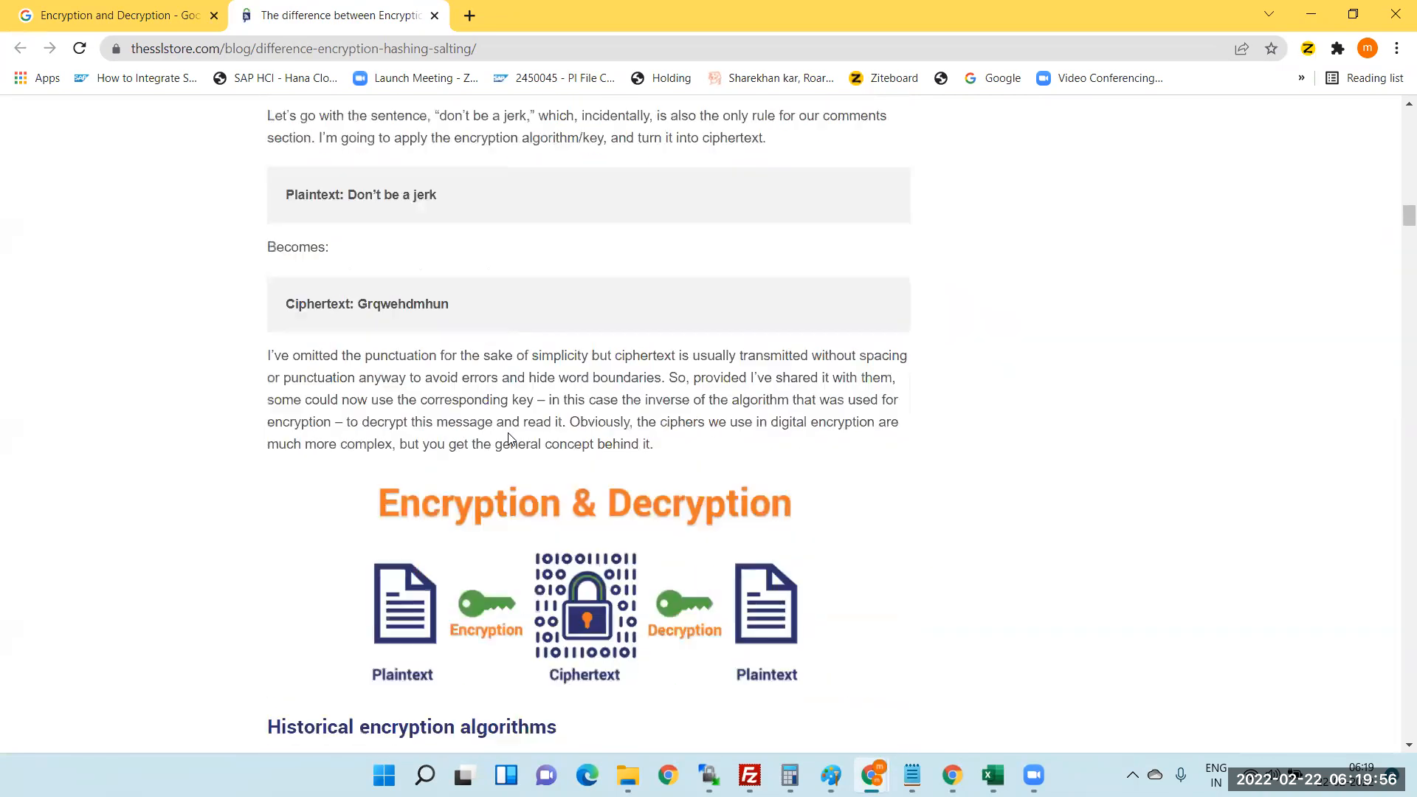
scroll(509, 438, down, 2)
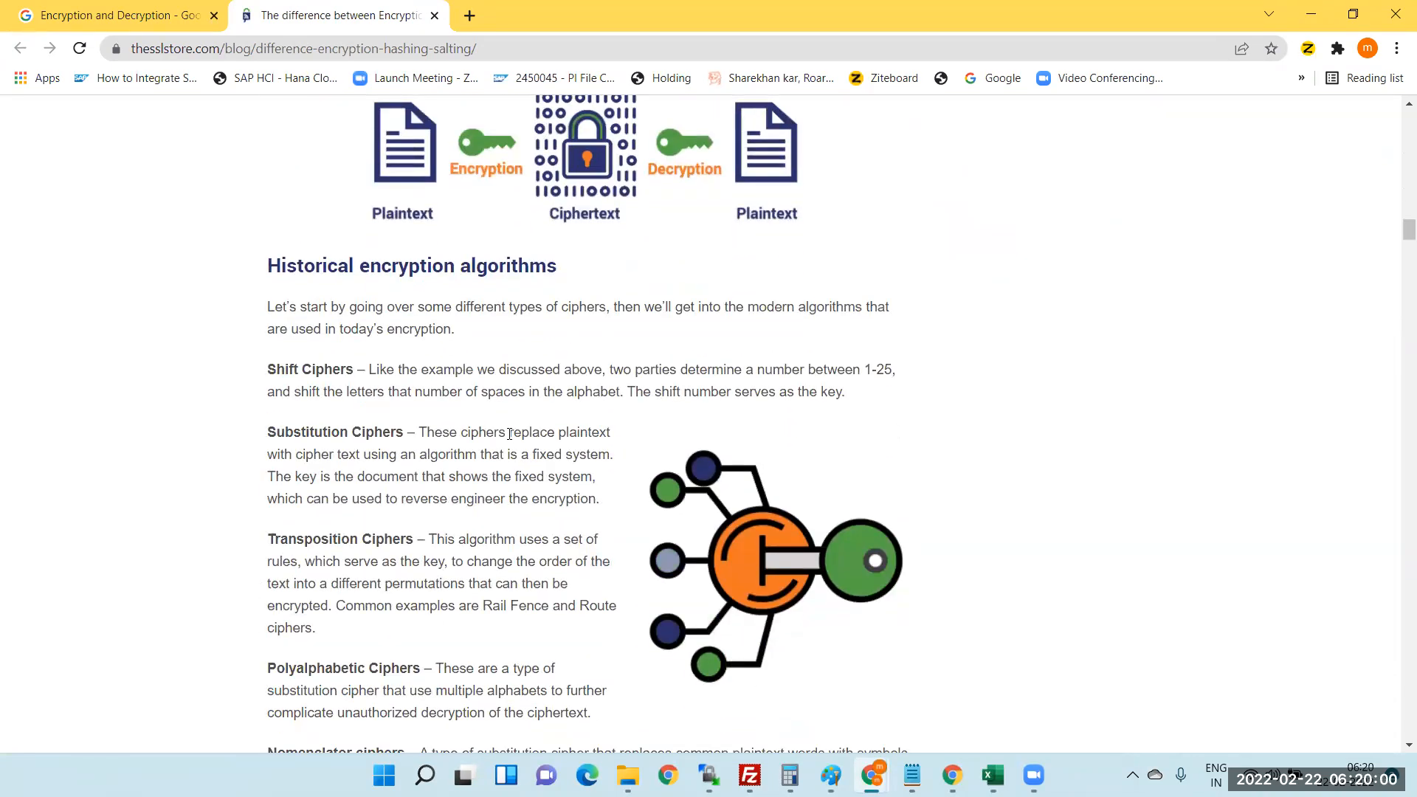
scroll(509, 436, up, 1)
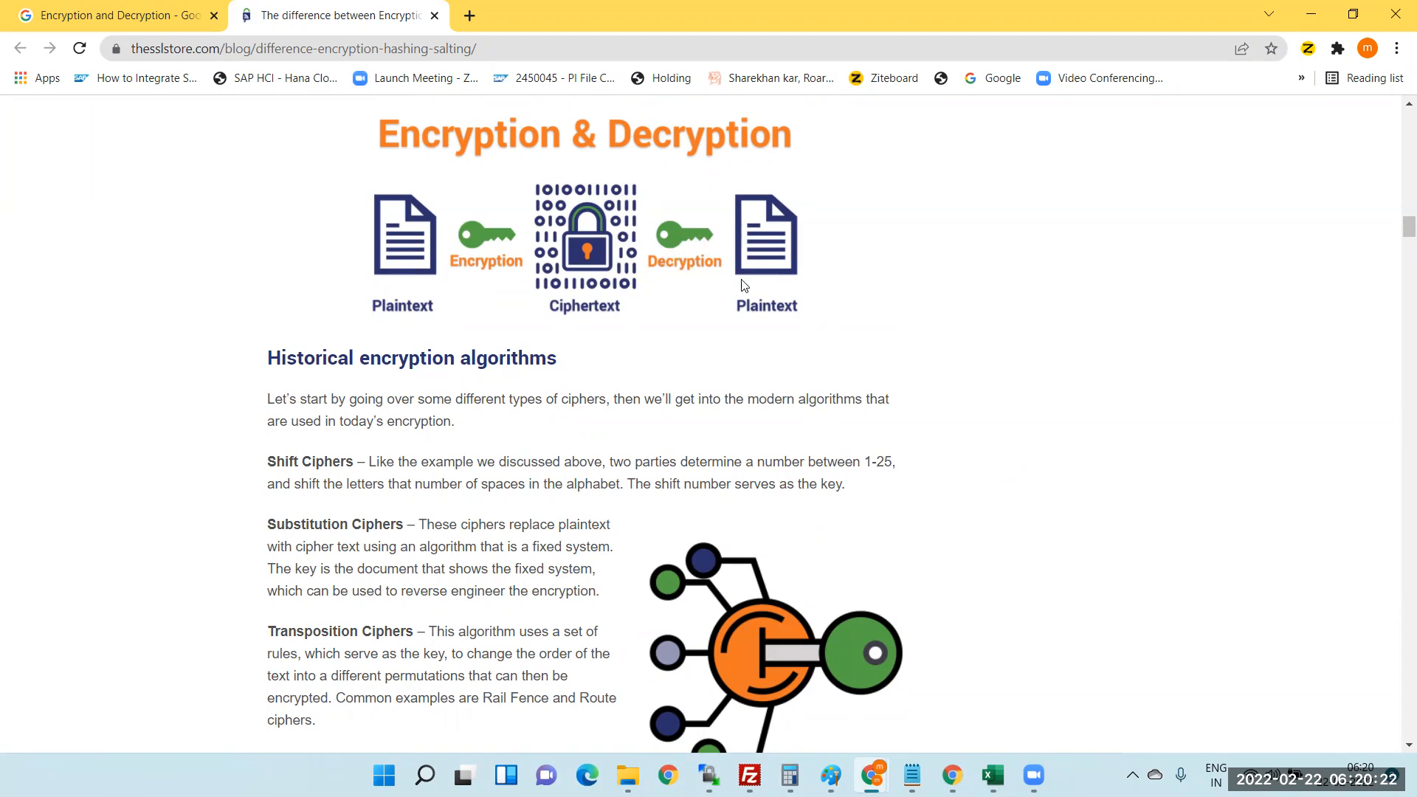
scroll(590, 389, down, 5)
scroll(590, 389, down, 5)
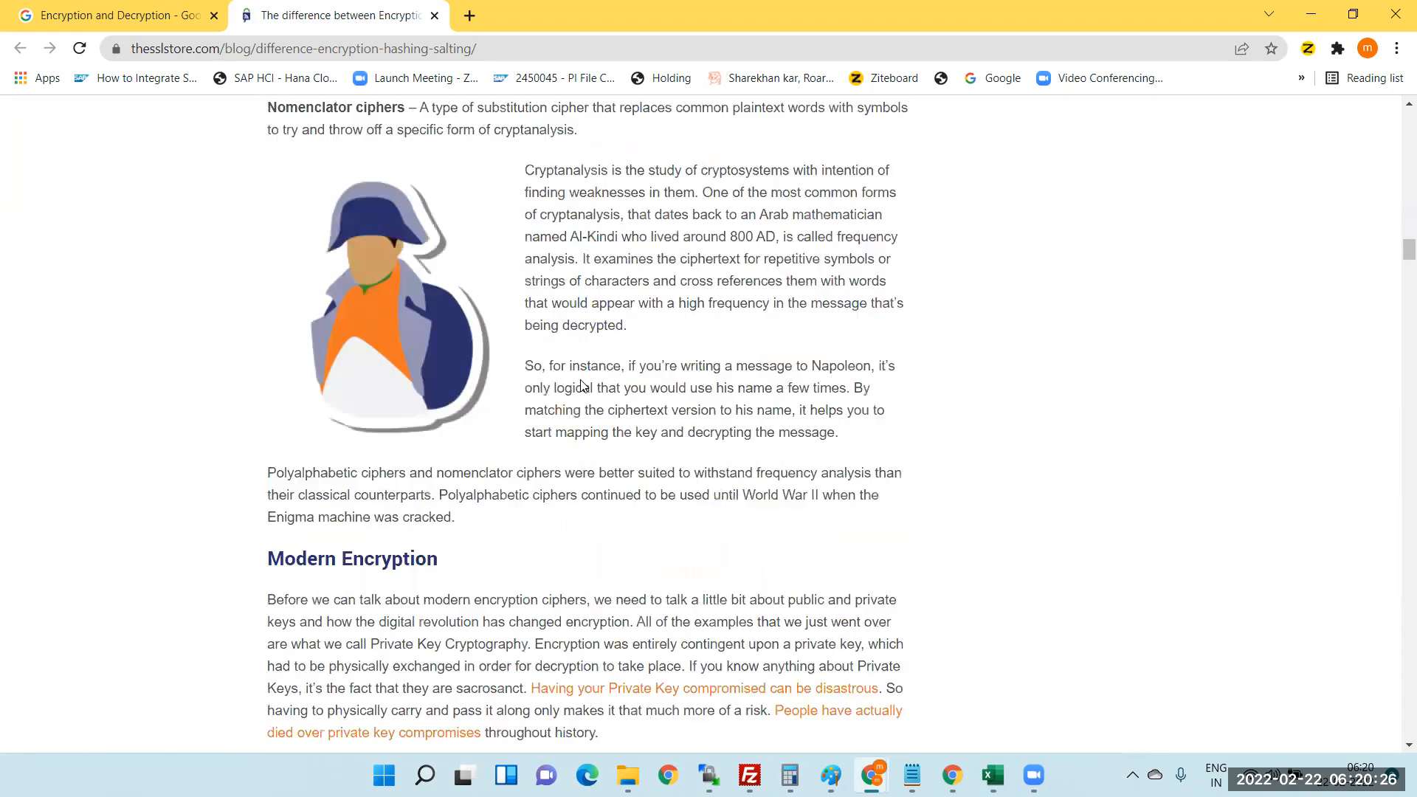
scroll(581, 384, down, 1)
scroll(581, 382, down, 8)
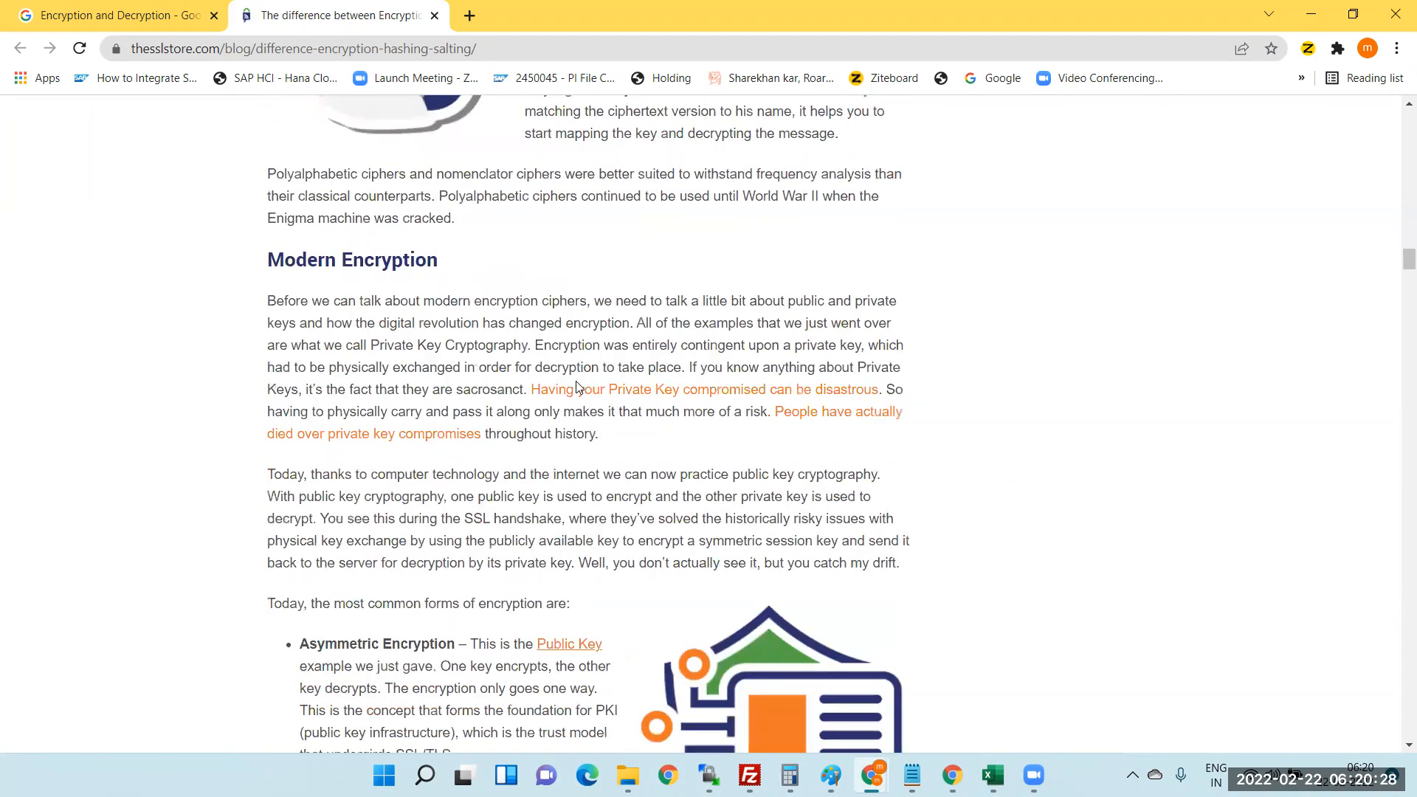
scroll(578, 387, down, 9)
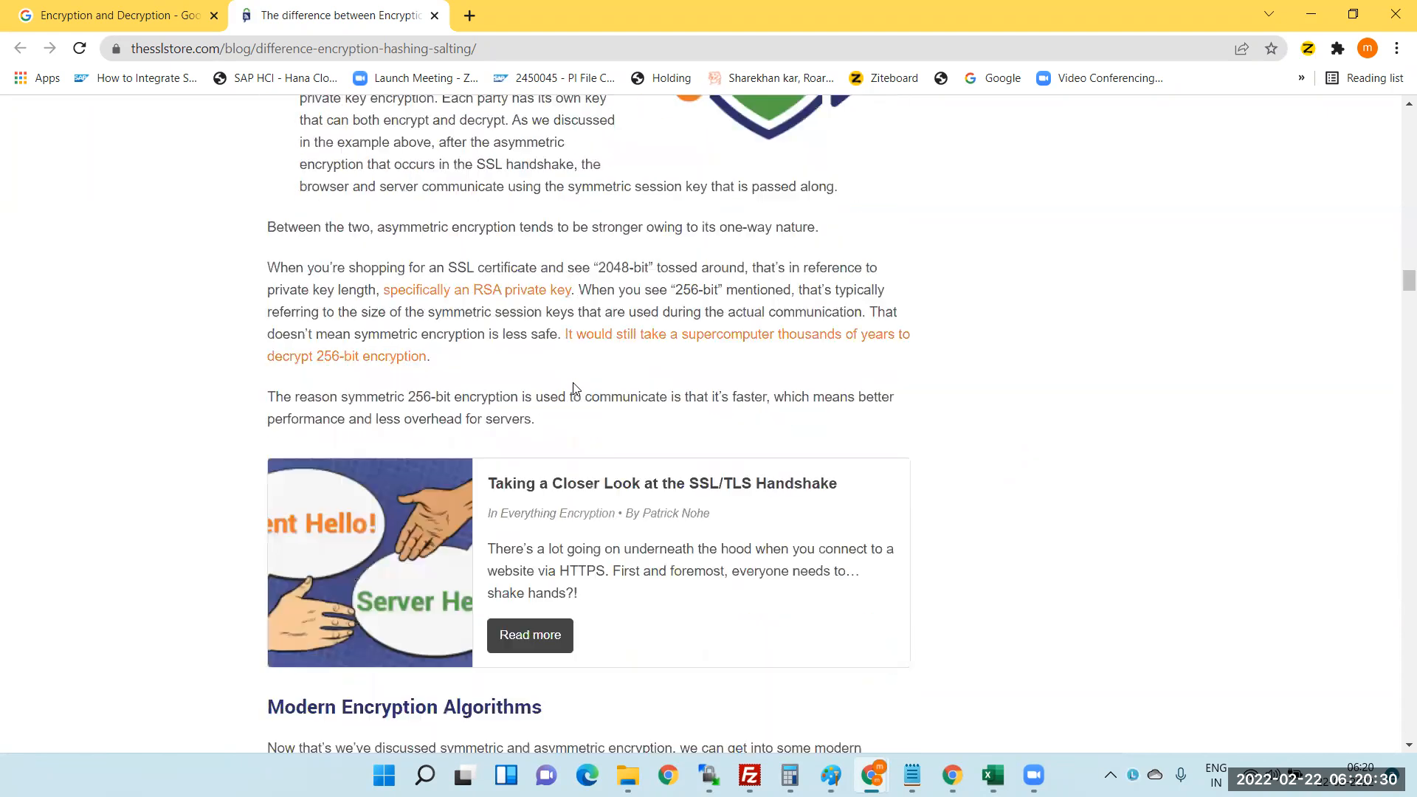
scroll(574, 388, down, 1)
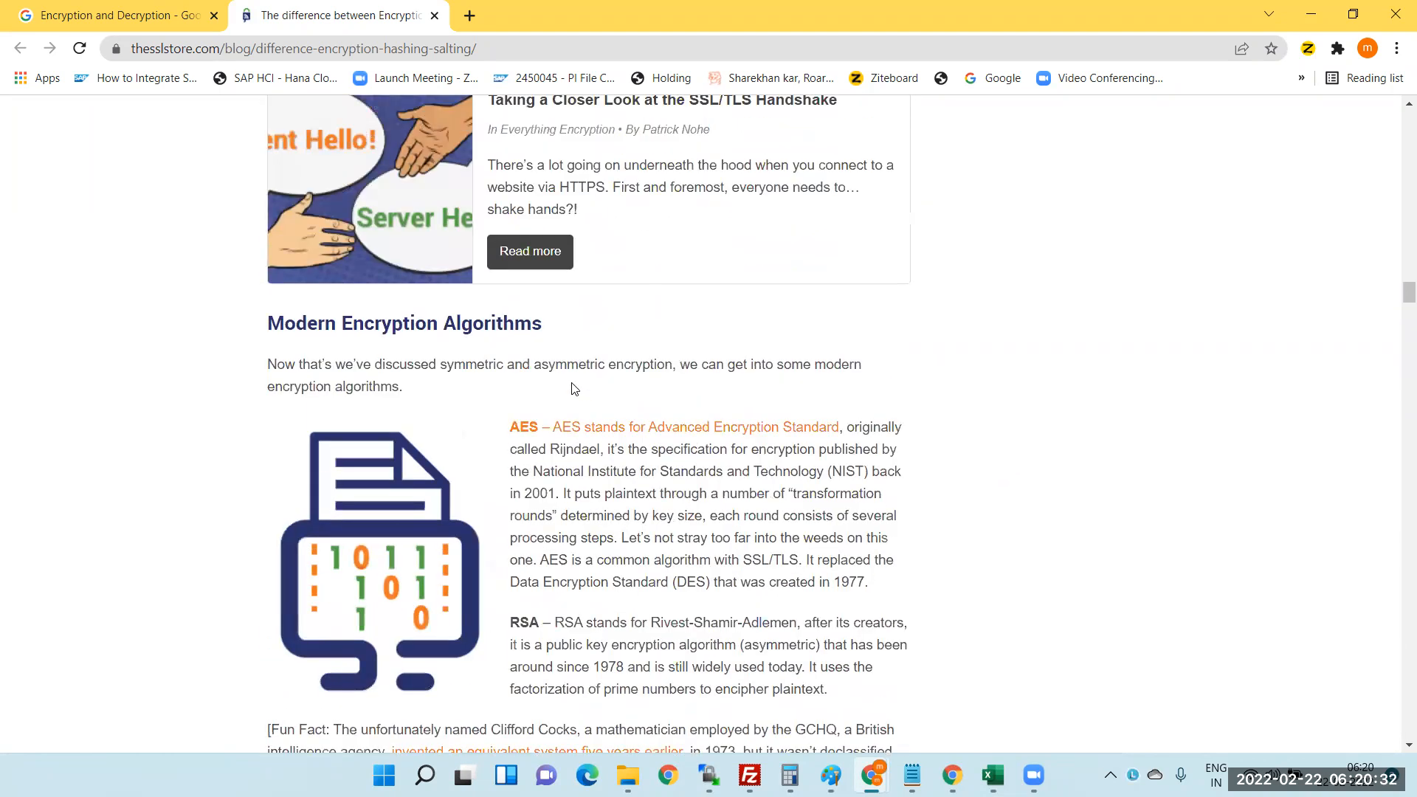
scroll(573, 383, up, 11)
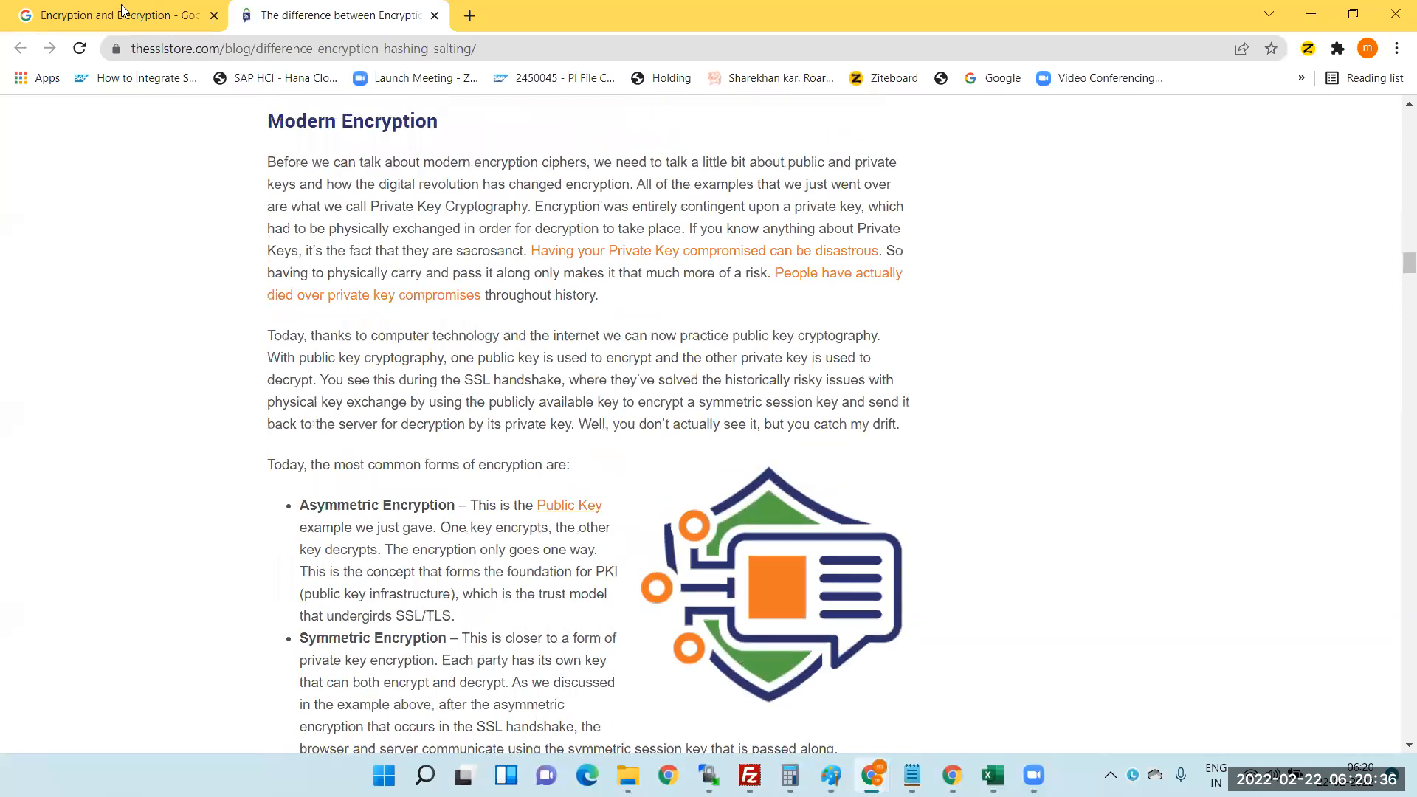
- Open ssl2buy's 'What is Encryption and Decryption in SSL?' article from the image results
key(ctrl+shift+Tab)
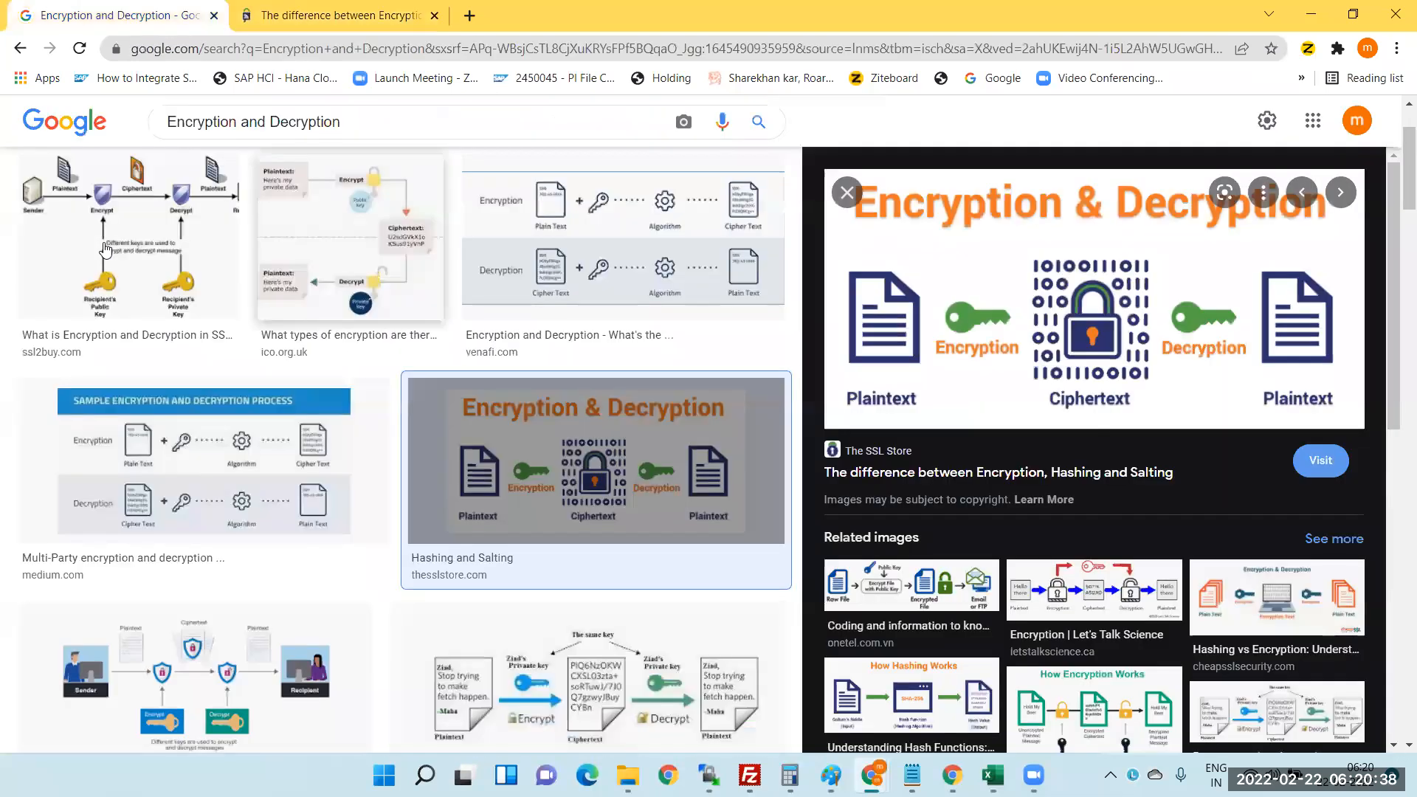
click(129, 238)
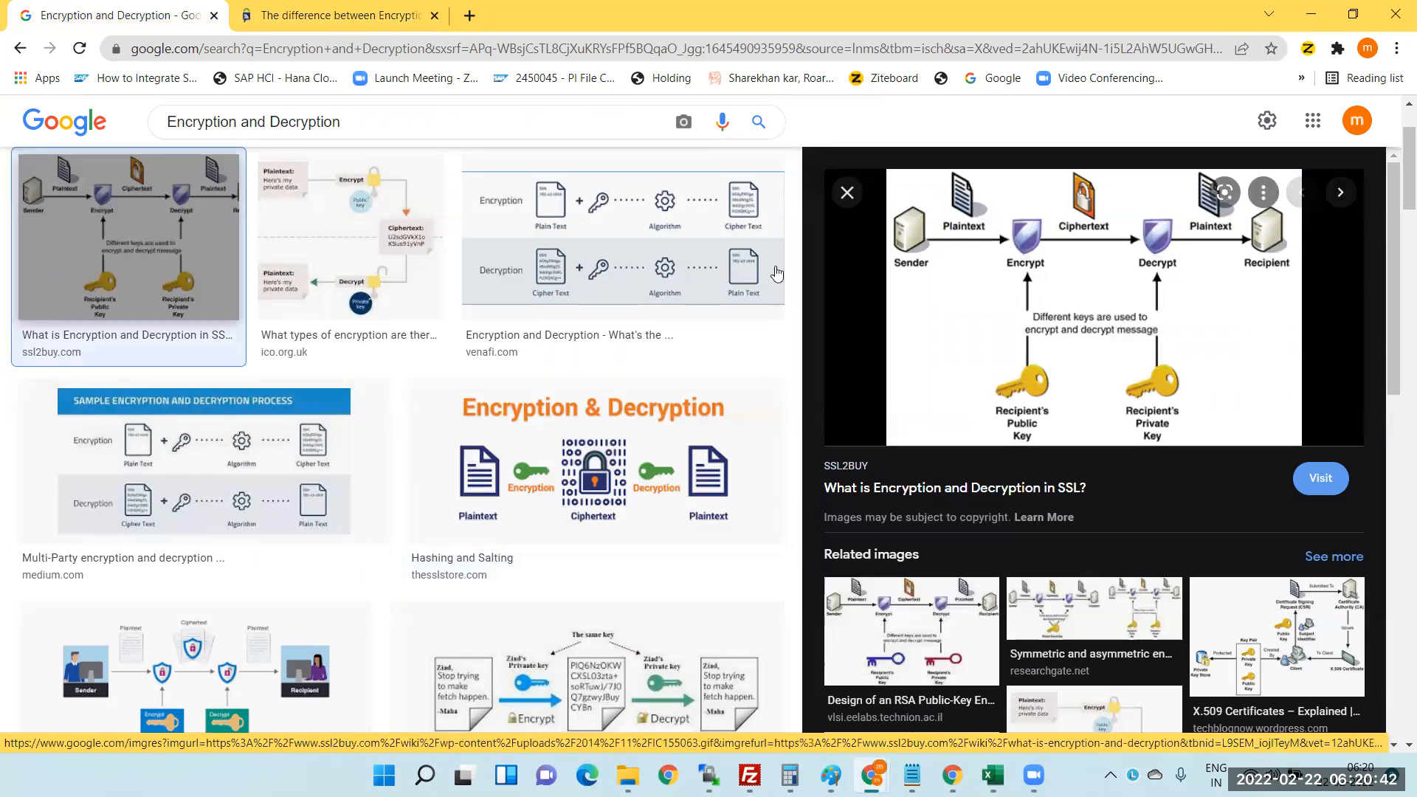
click(1020, 293)
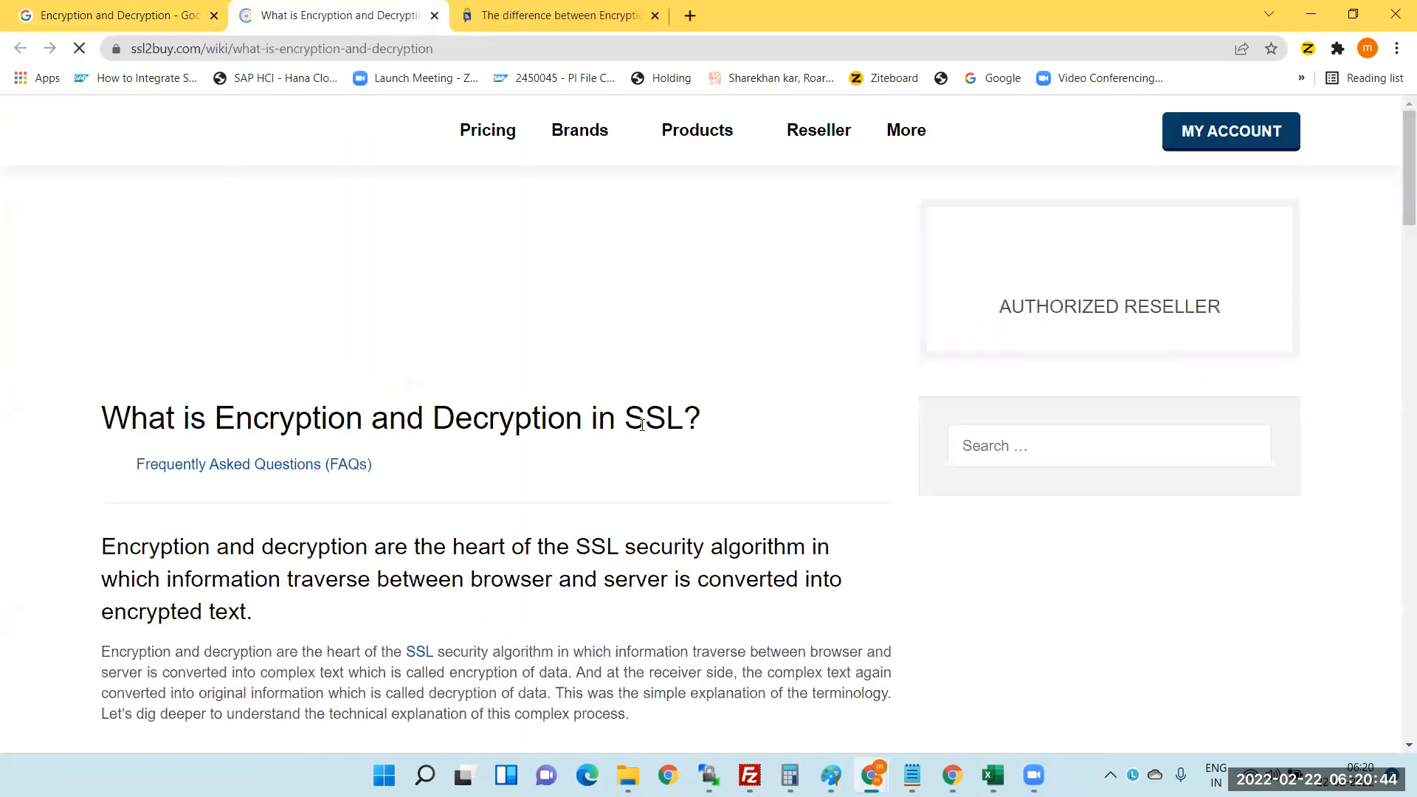
- Scroll the ssl2buy article until the sender-to-recipient encryption diagram is fully visible
scroll(574, 529, down, 1)
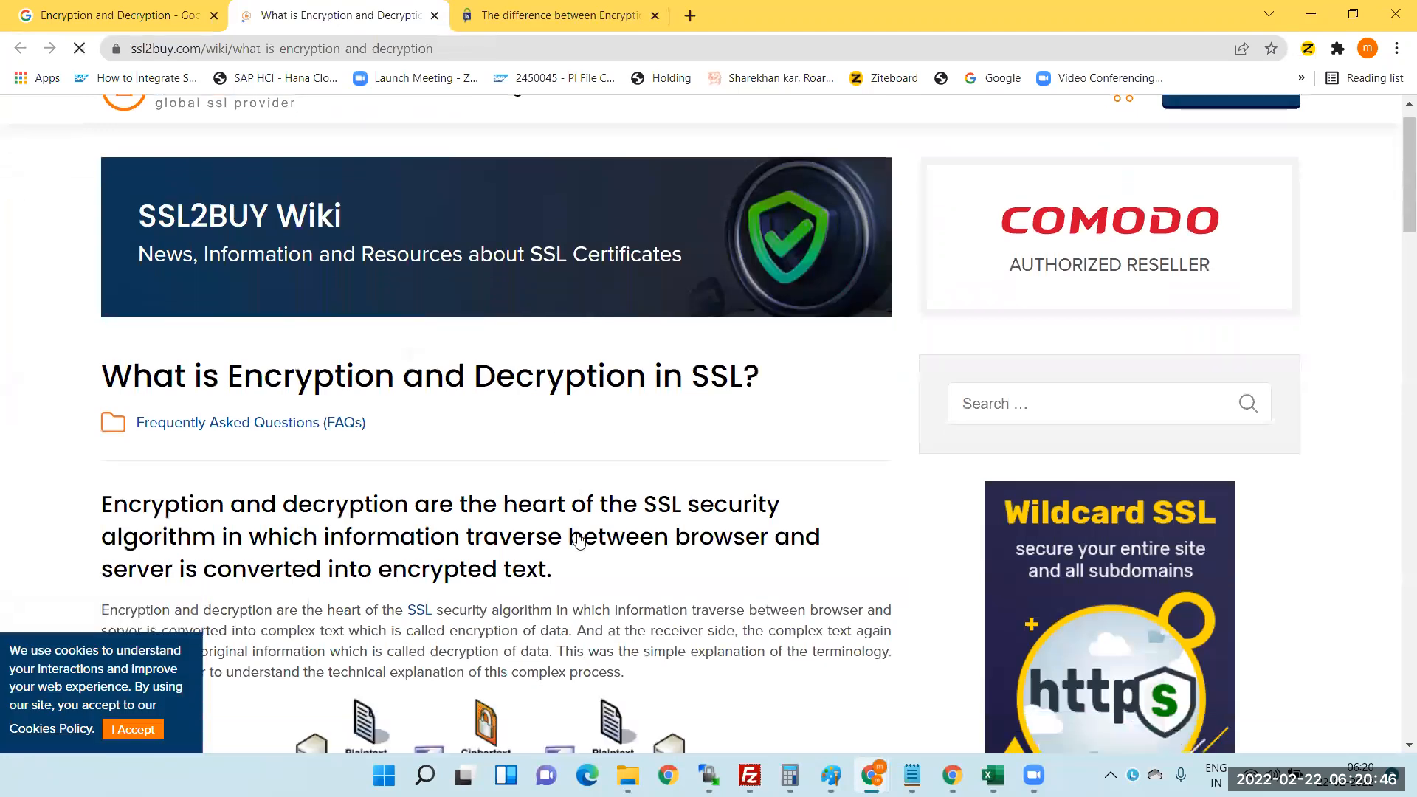
scroll(627, 605, down, 1)
scroll(546, 591, down, 2)
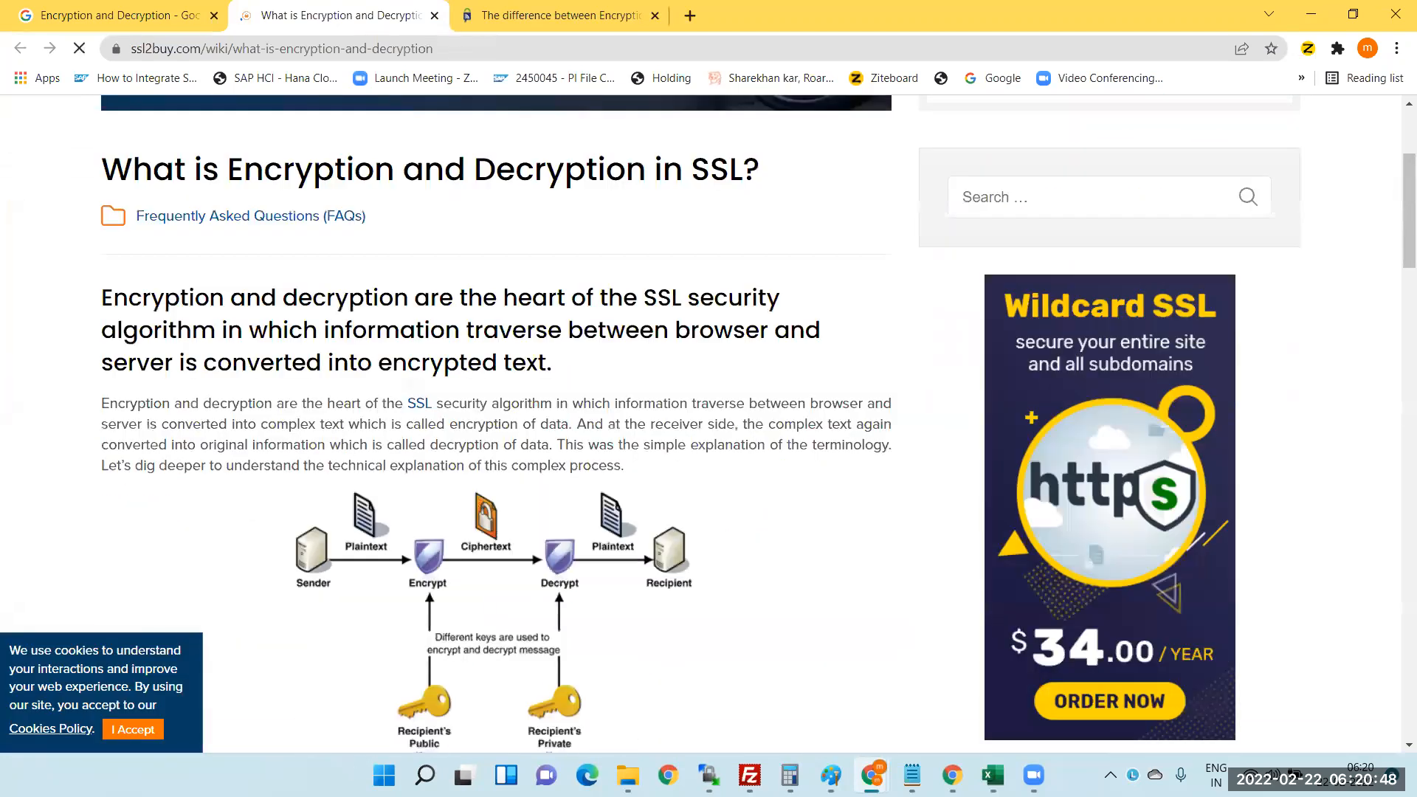
scroll(546, 590, down, 2)
scroll(546, 591, down, 2)
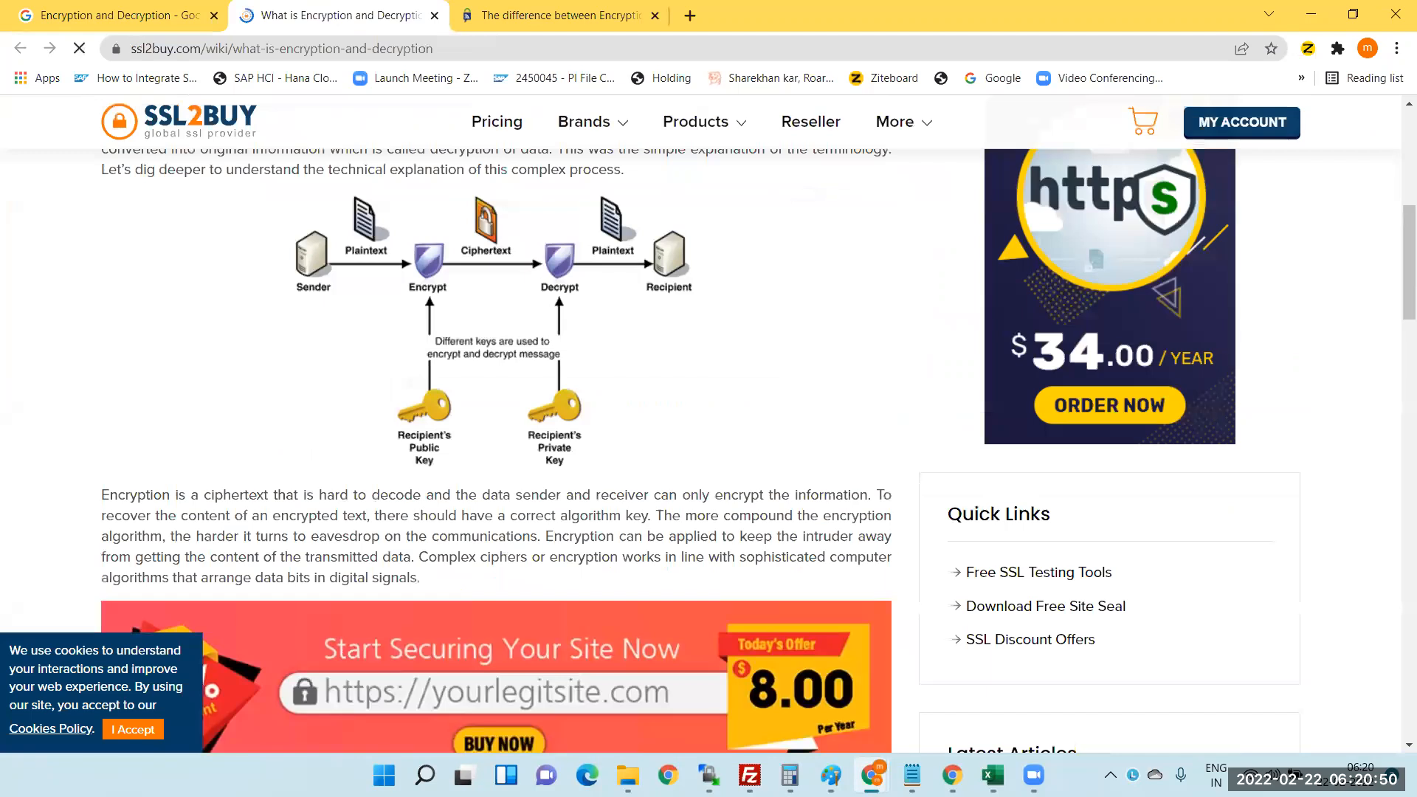
scroll(546, 590, down, 1)
scroll(546, 590, up, 1)
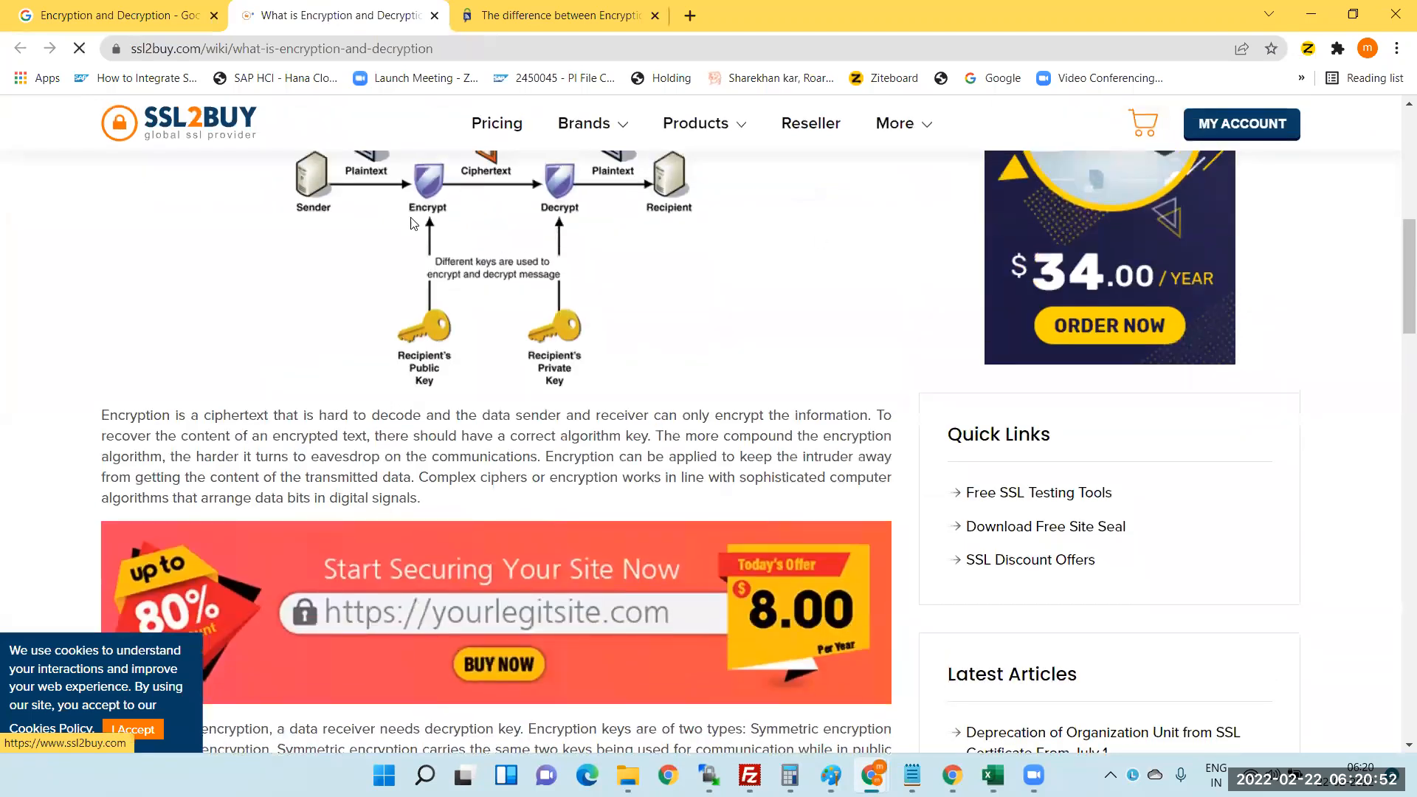
scroll(411, 223, up, 2)
- Launch Snipping Tool from the system search
key(super+s)
text(sn)
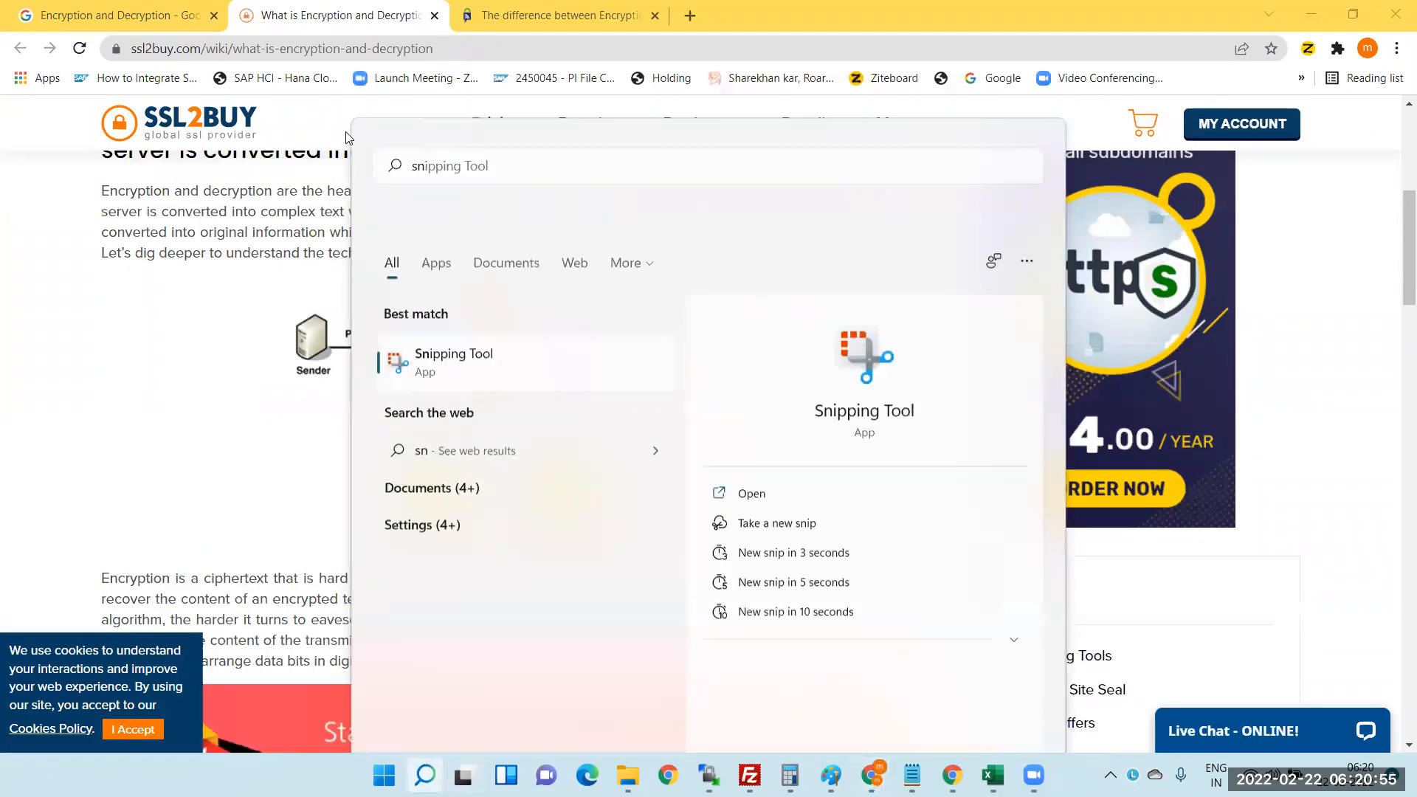
key(Return)
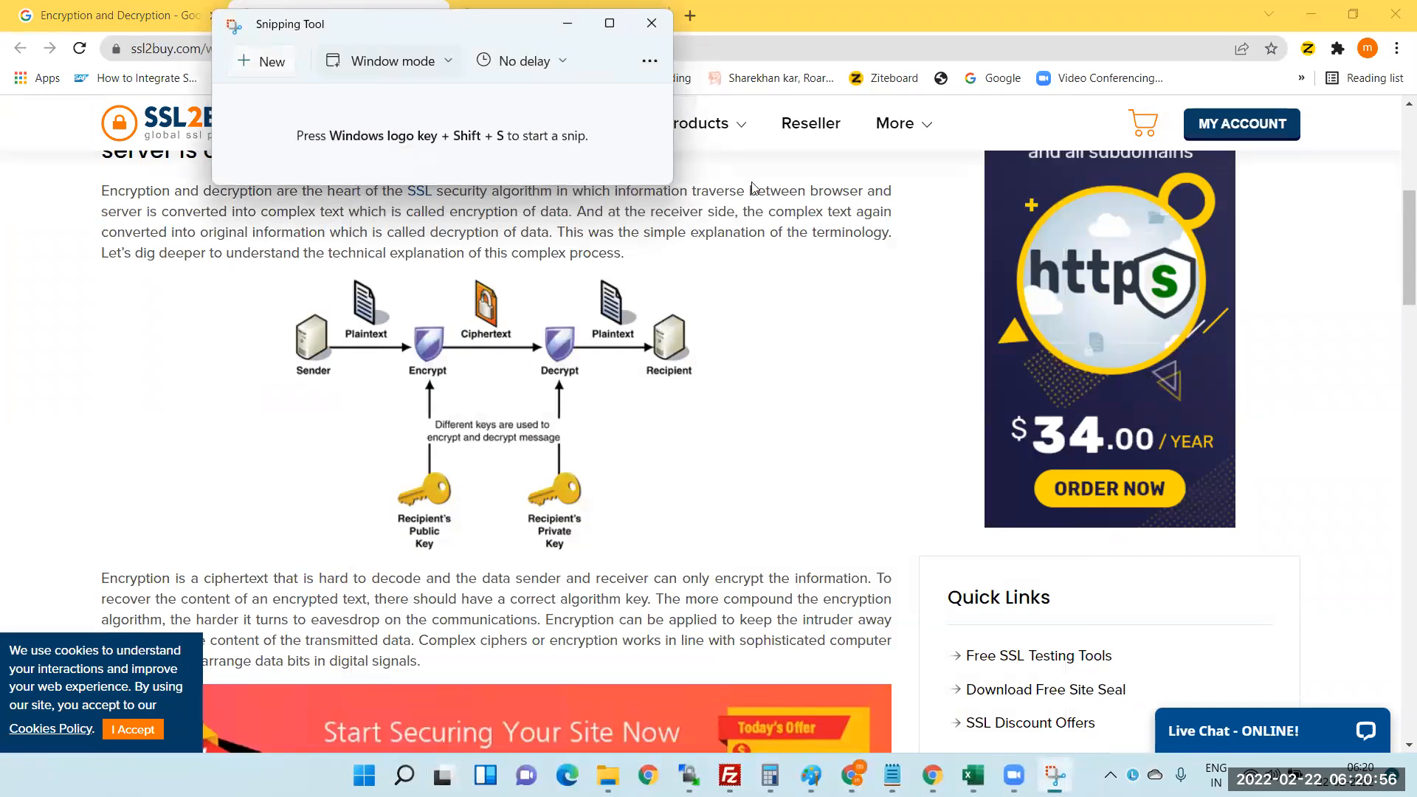
- Capture the encryption diagram, Sender through Recipient, as a rectangular snip
click(631, 34)
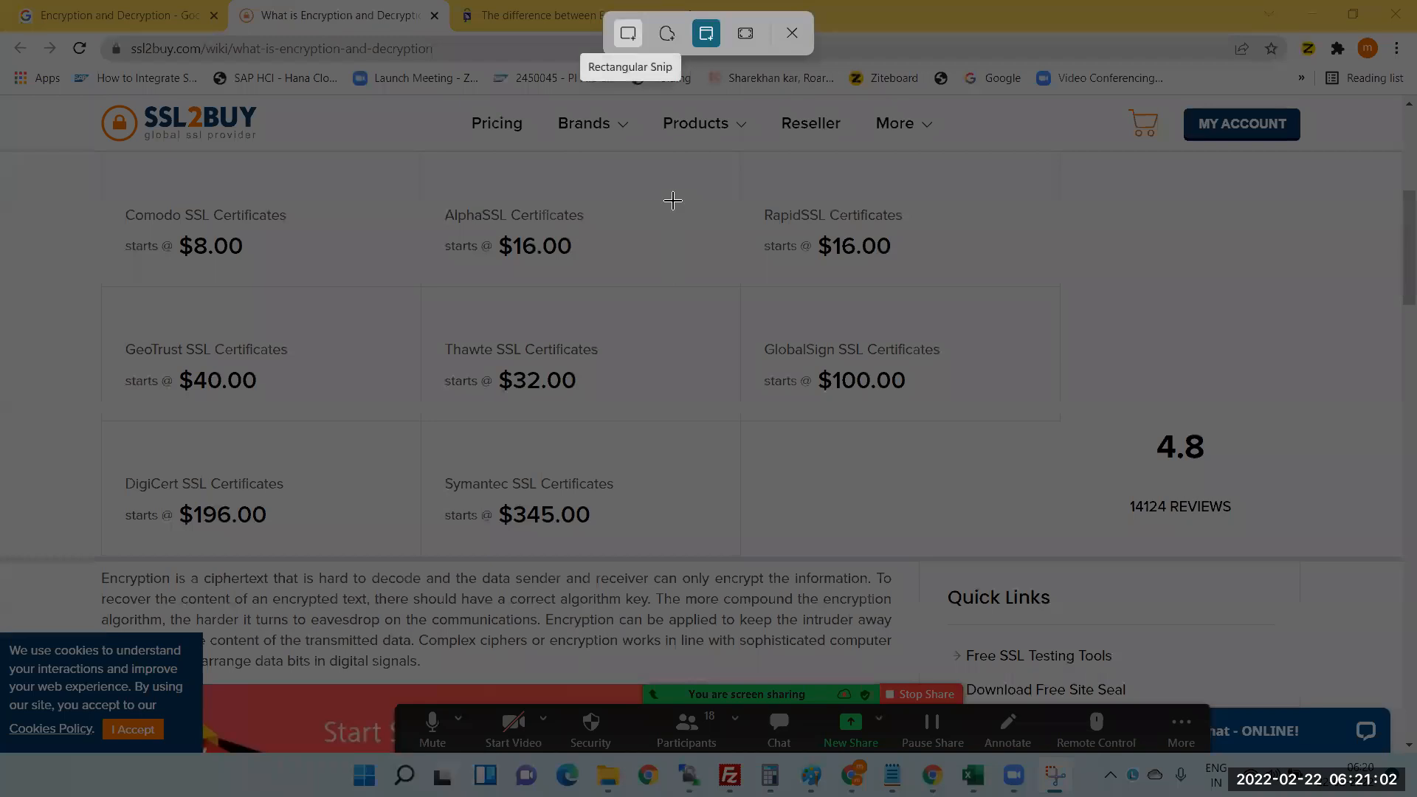
click(628, 33)
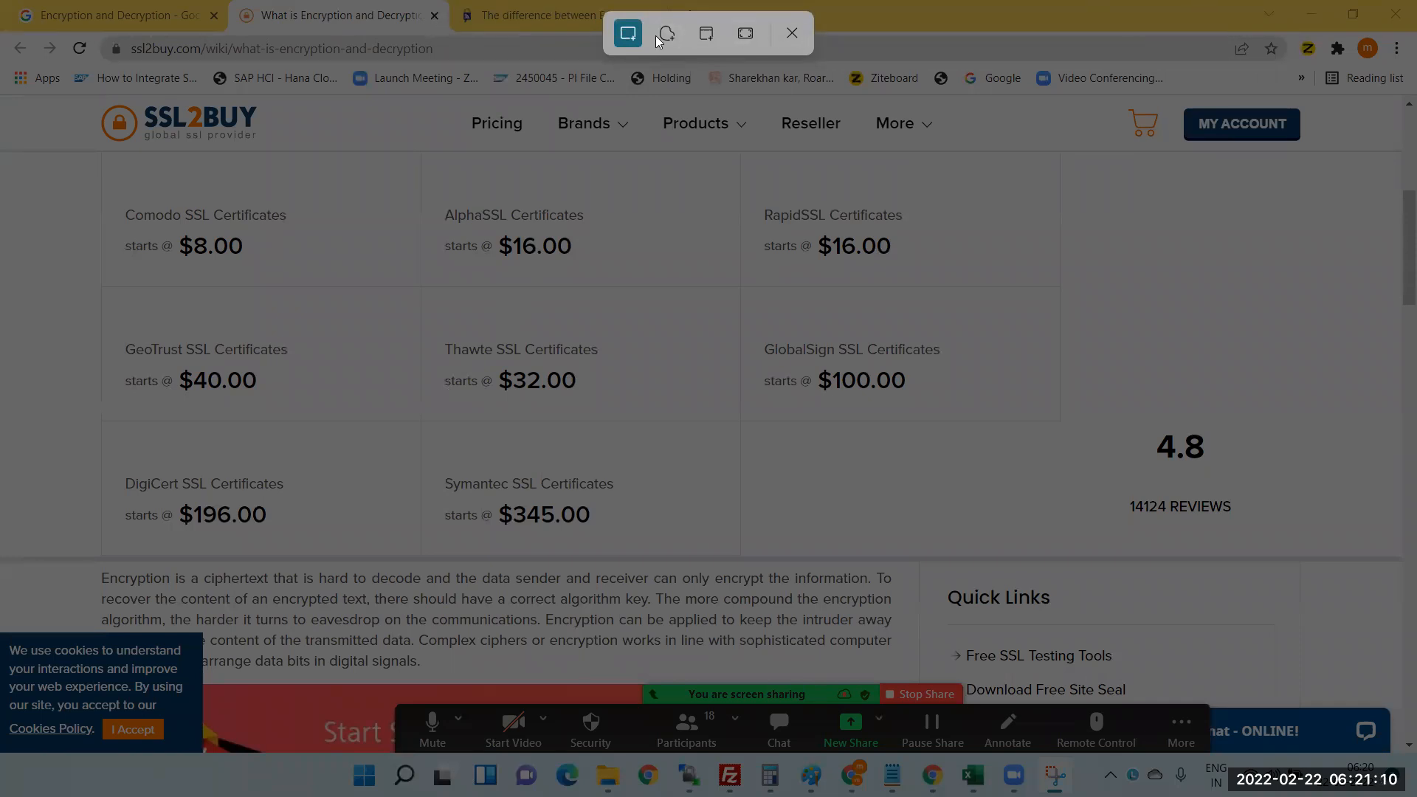
click(792, 32)
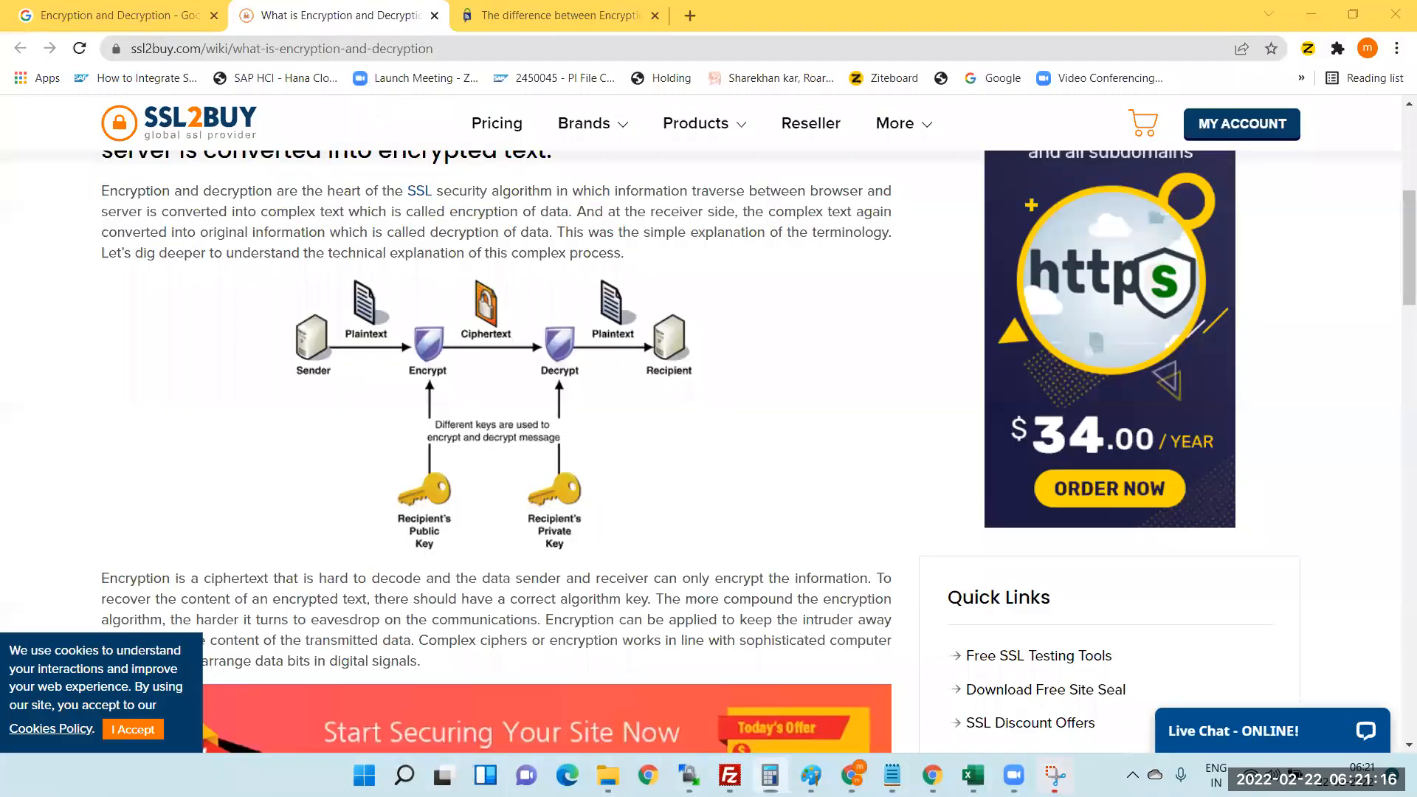
click(1055, 776)
click(272, 61)
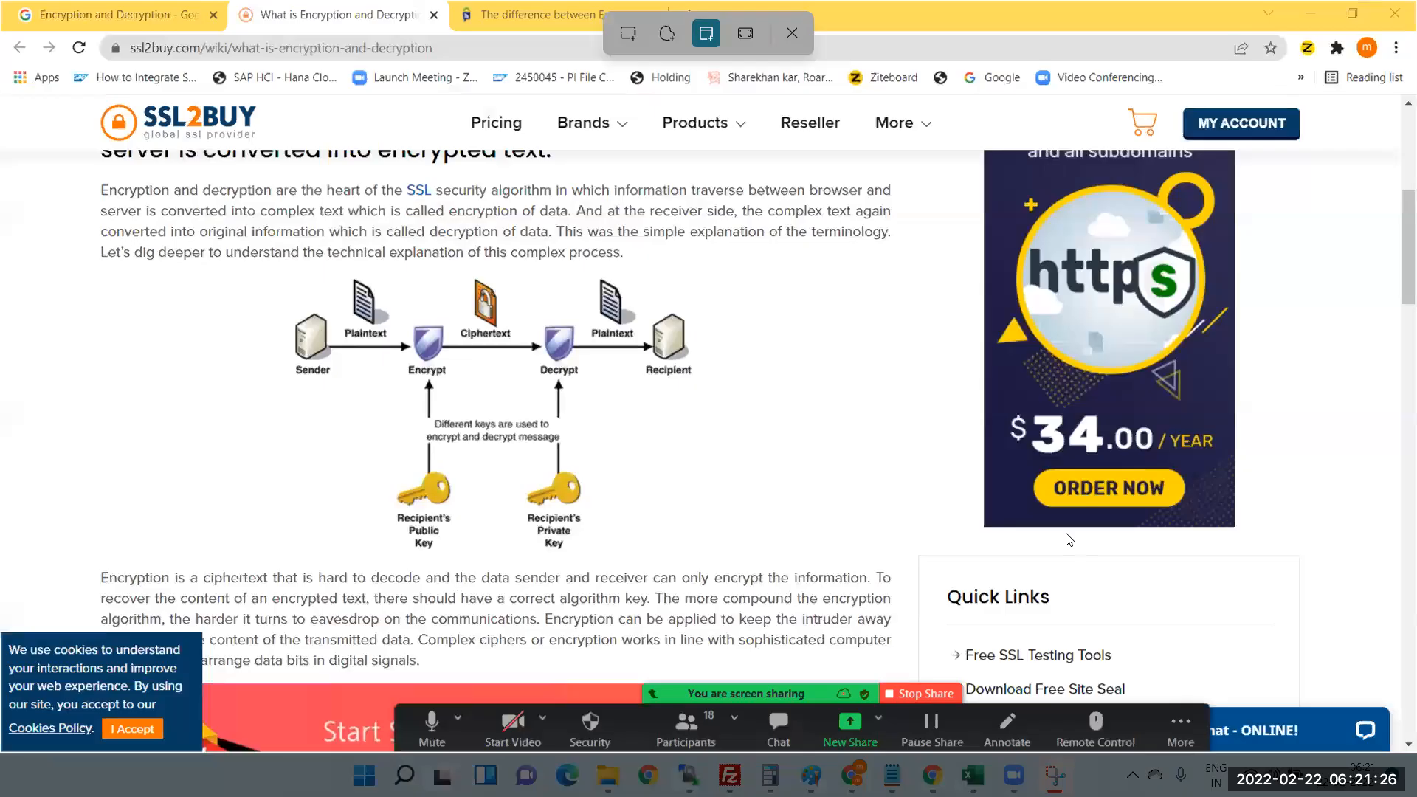
key(super+shift+s)
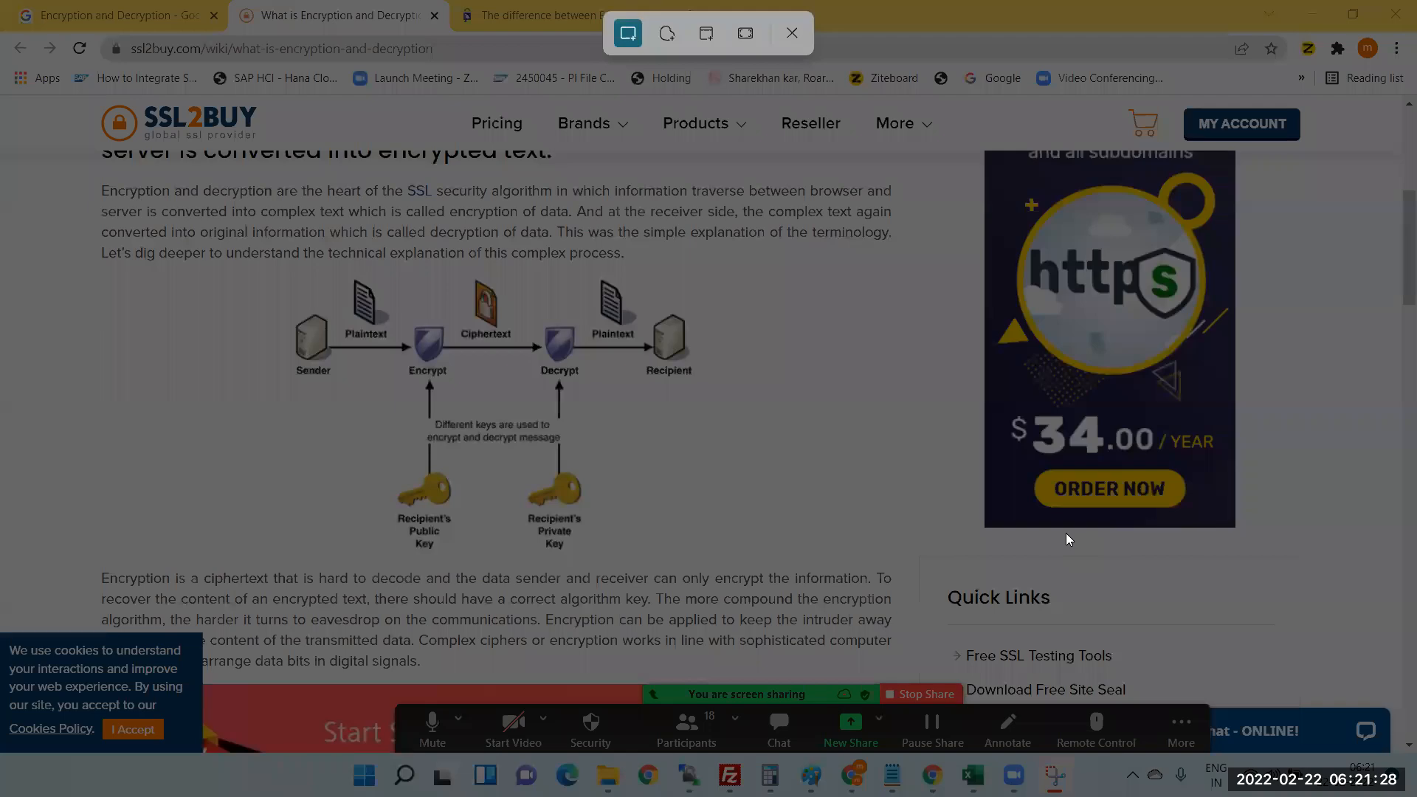
drag(250, 266, 760, 561)
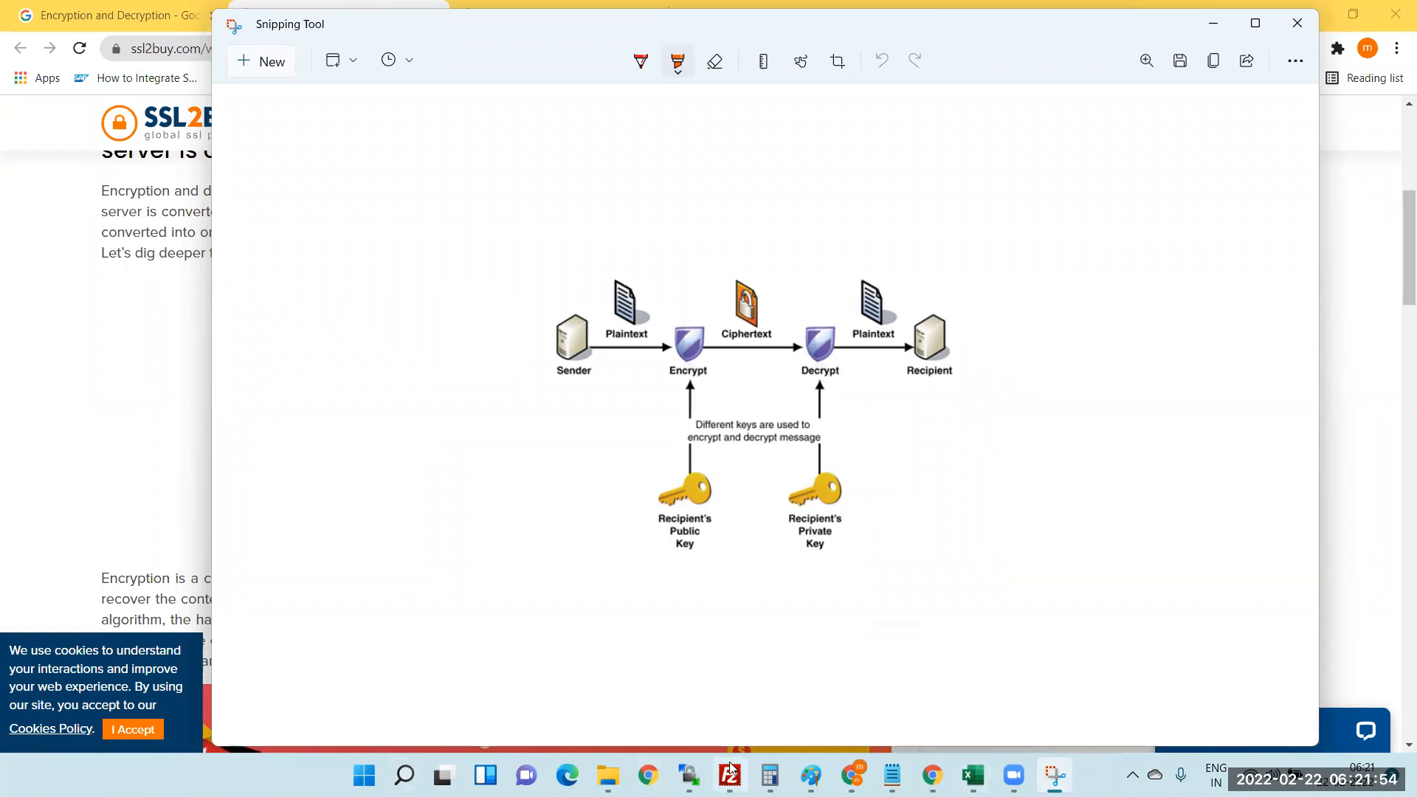
- Paste the diagram into Paint, enlarge it to 872 × 462px, and choose a red rectangle
click(811, 775)
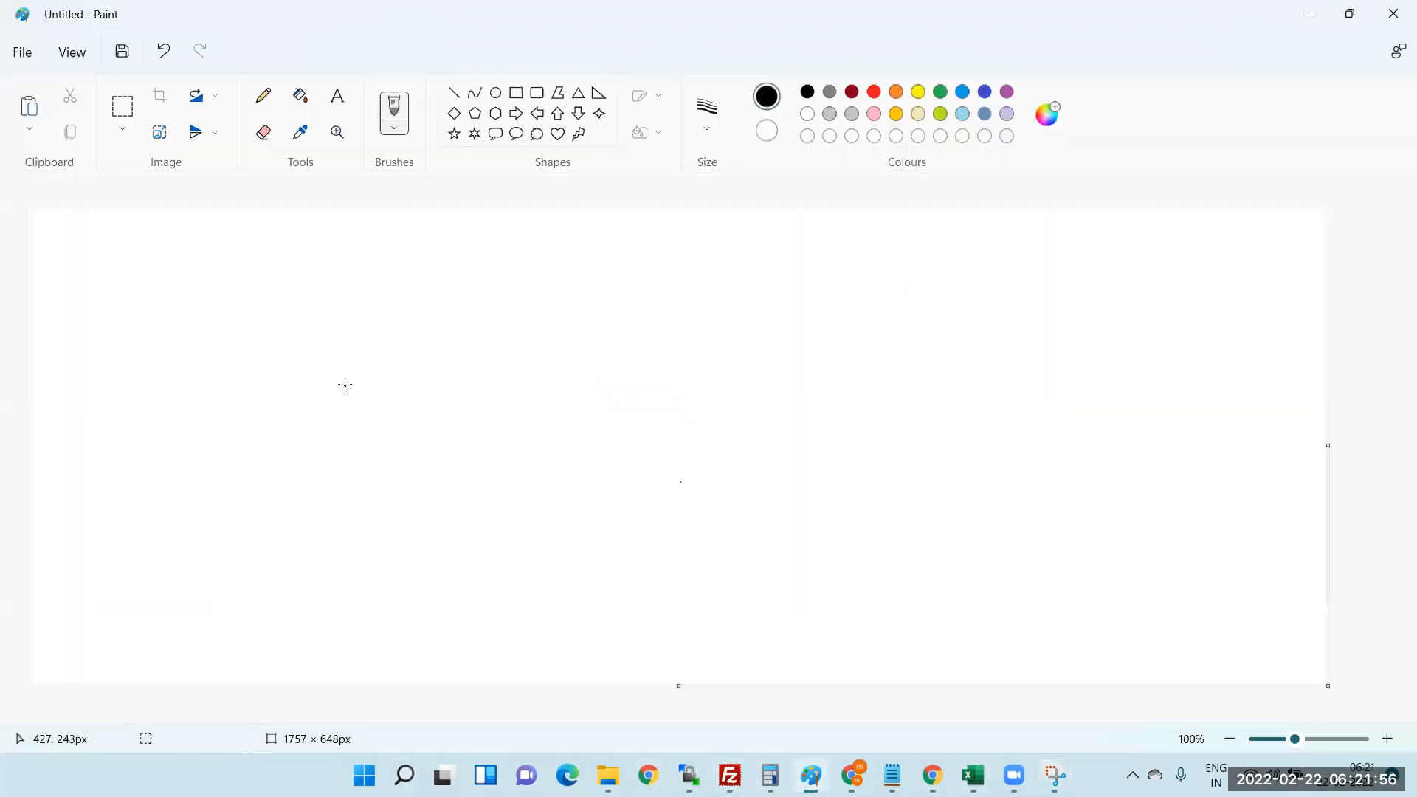
key(ctrl+v)
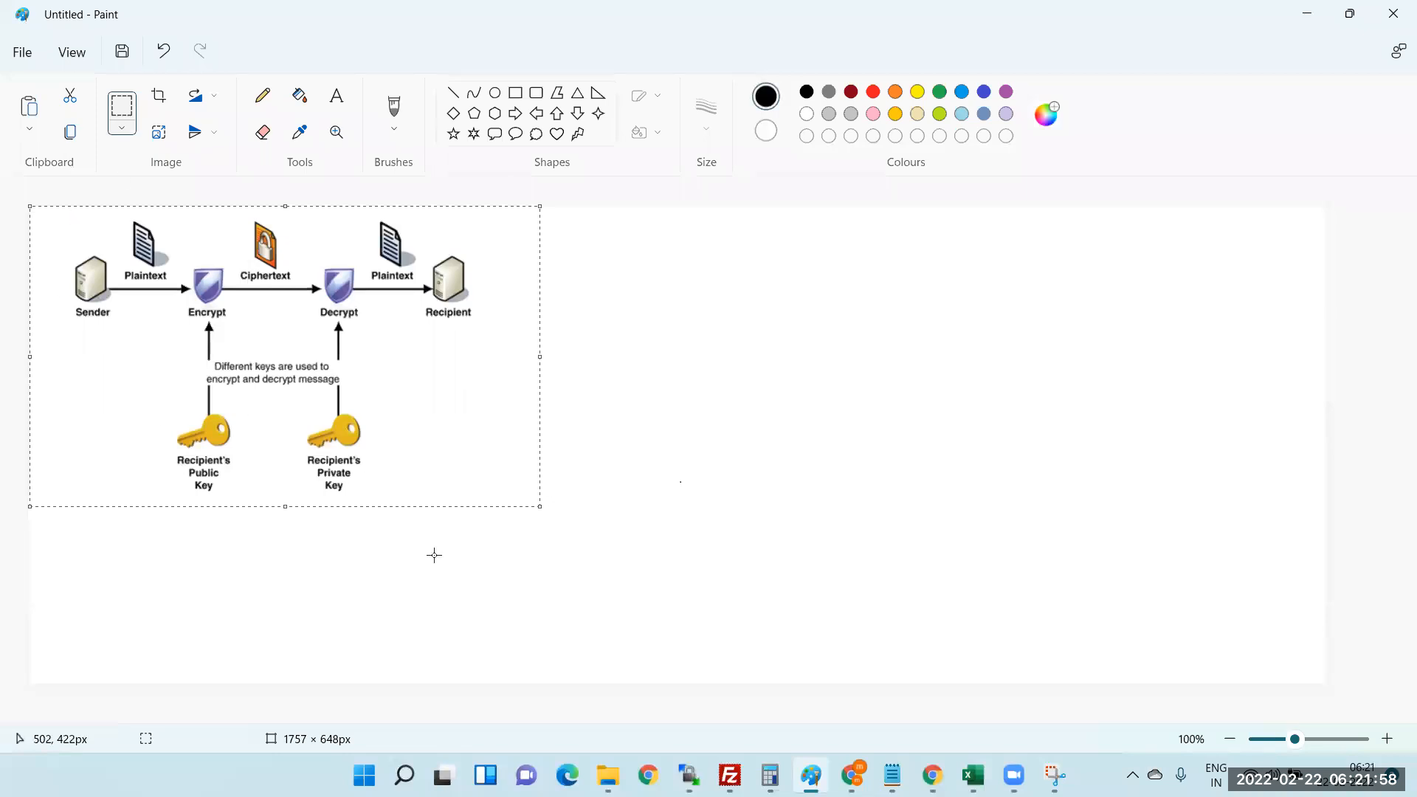
drag(540, 507, 673, 547)
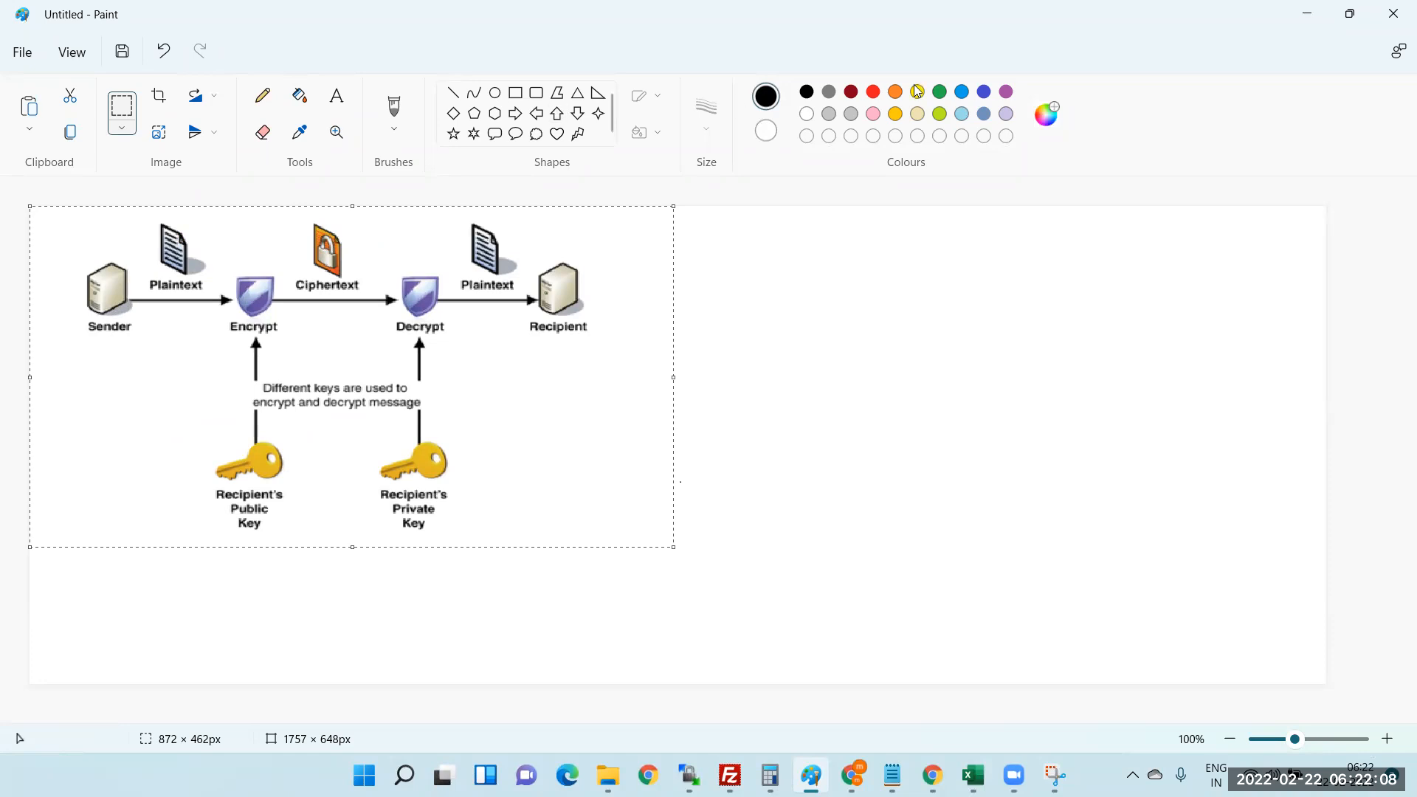
click(875, 92)
click(516, 93)
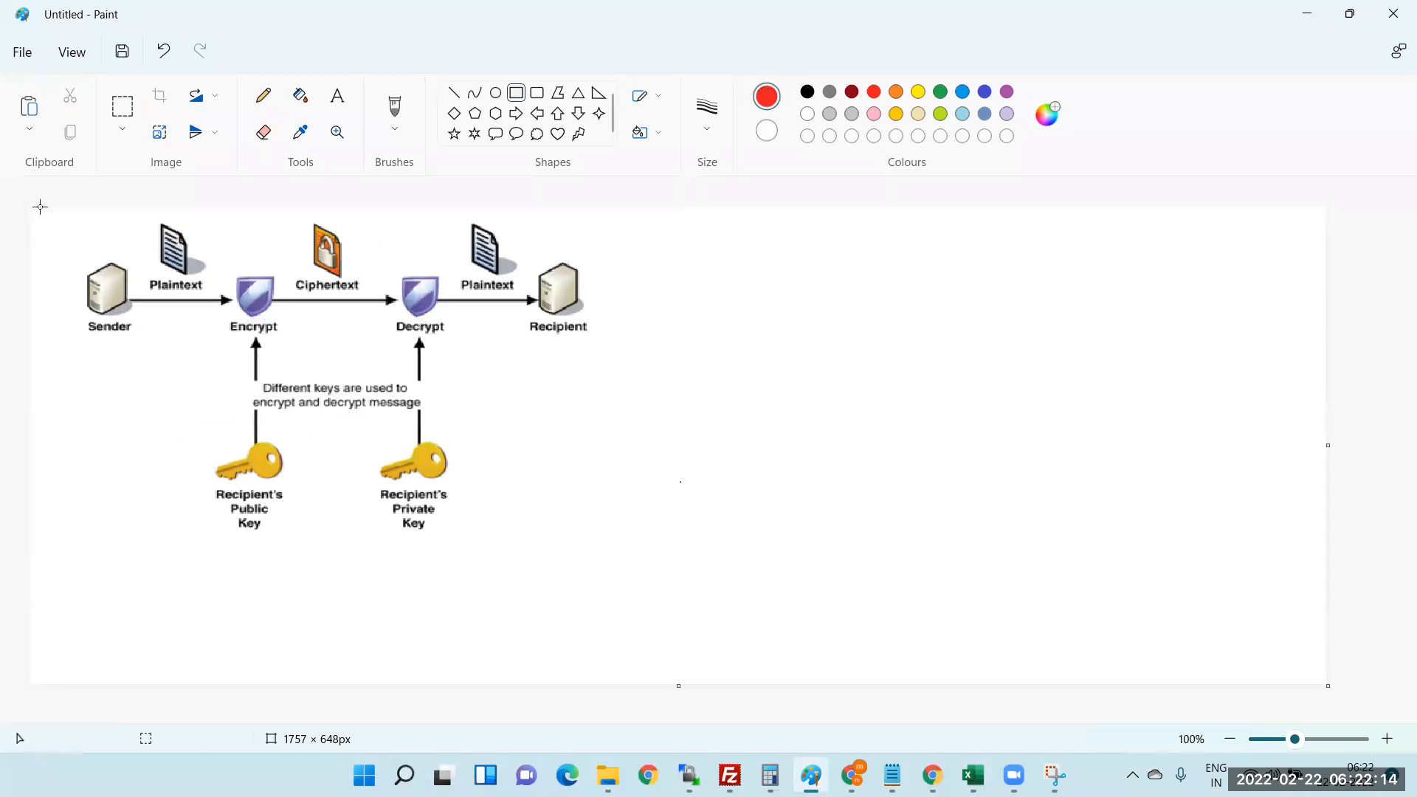
- Draw a red box around Sender, Plaintext, Encrypt, Ciphertext and the public key
drag(48, 213, 364, 594)
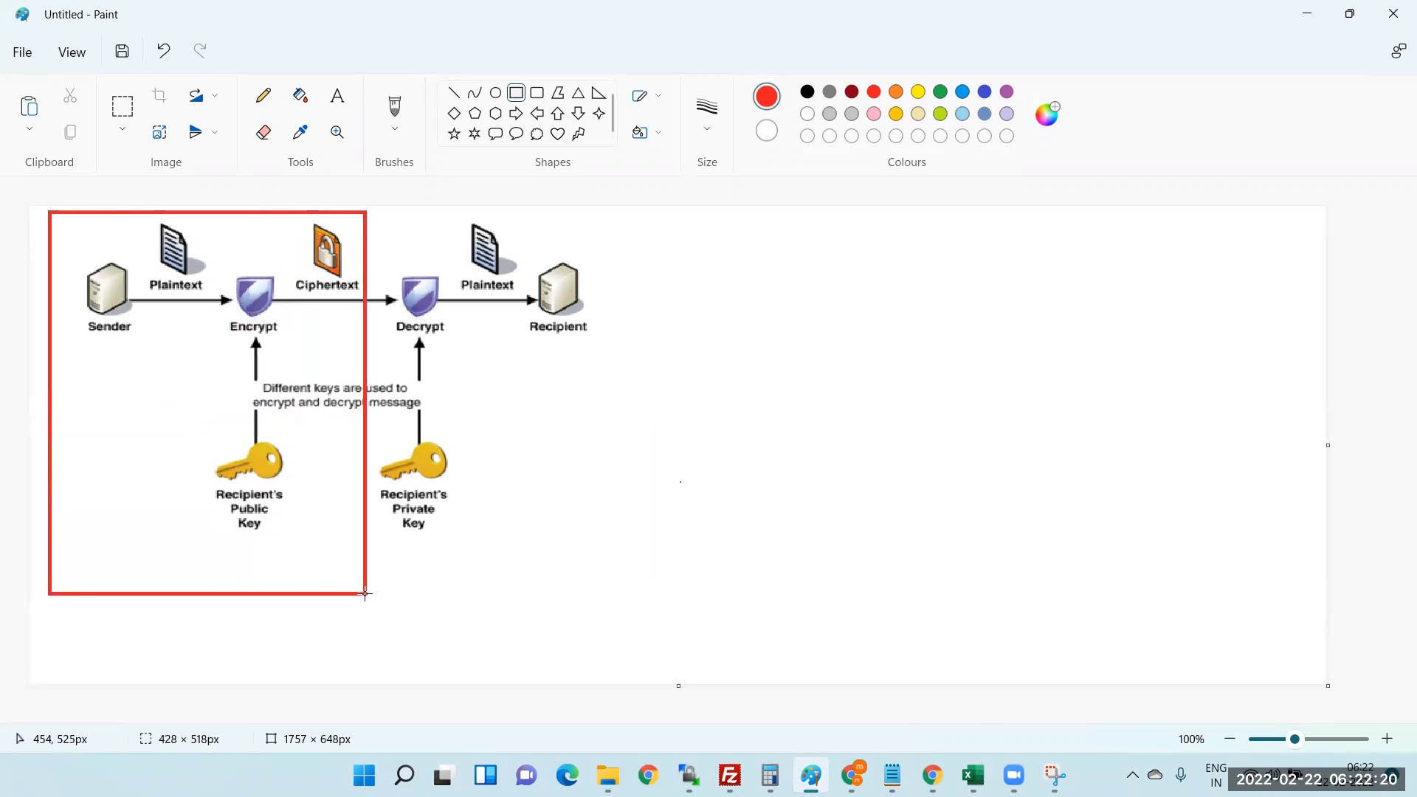
click(731, 376)
click(342, 106)
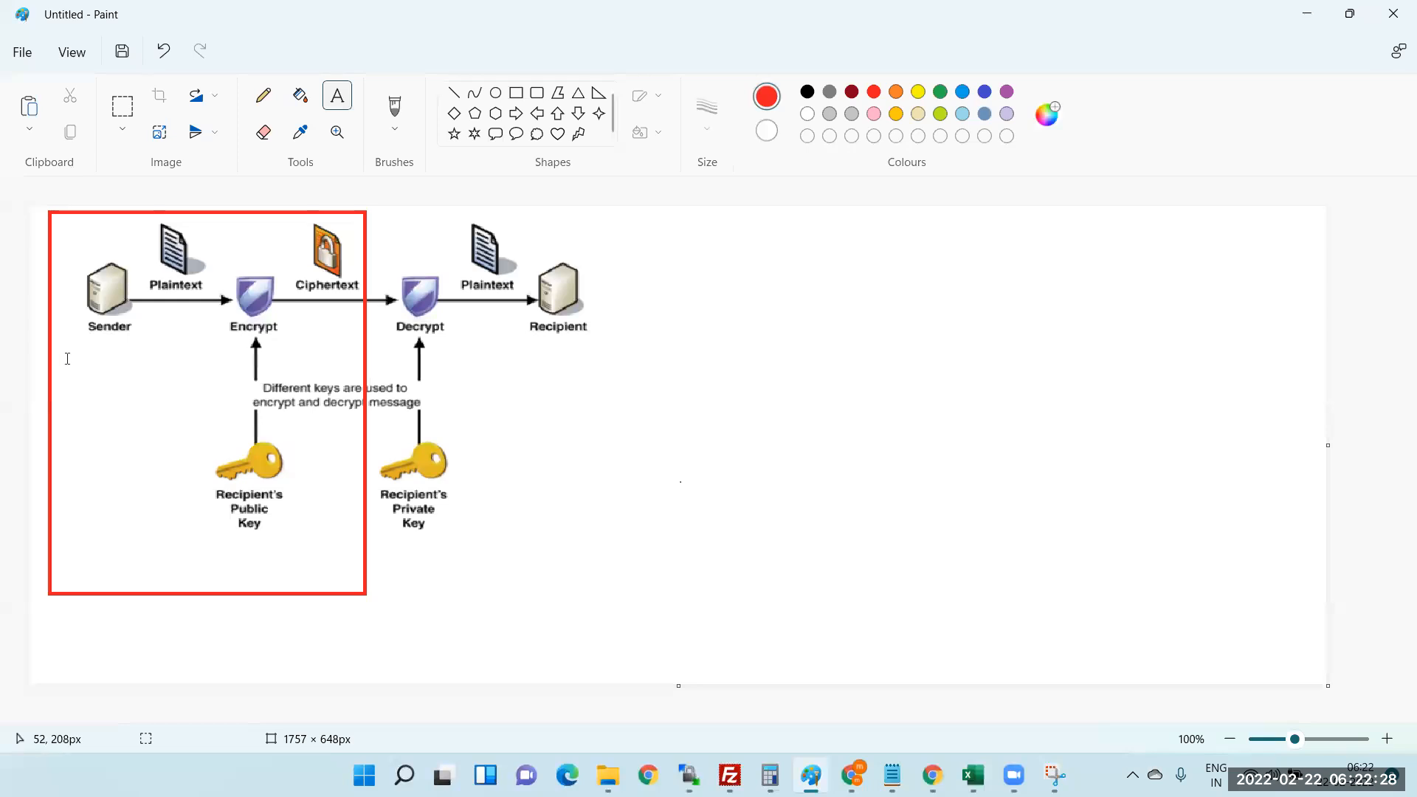
- Add the red label 'SAP CPI Tenant' just below Sender inside the box
drag(60, 336, 150, 360)
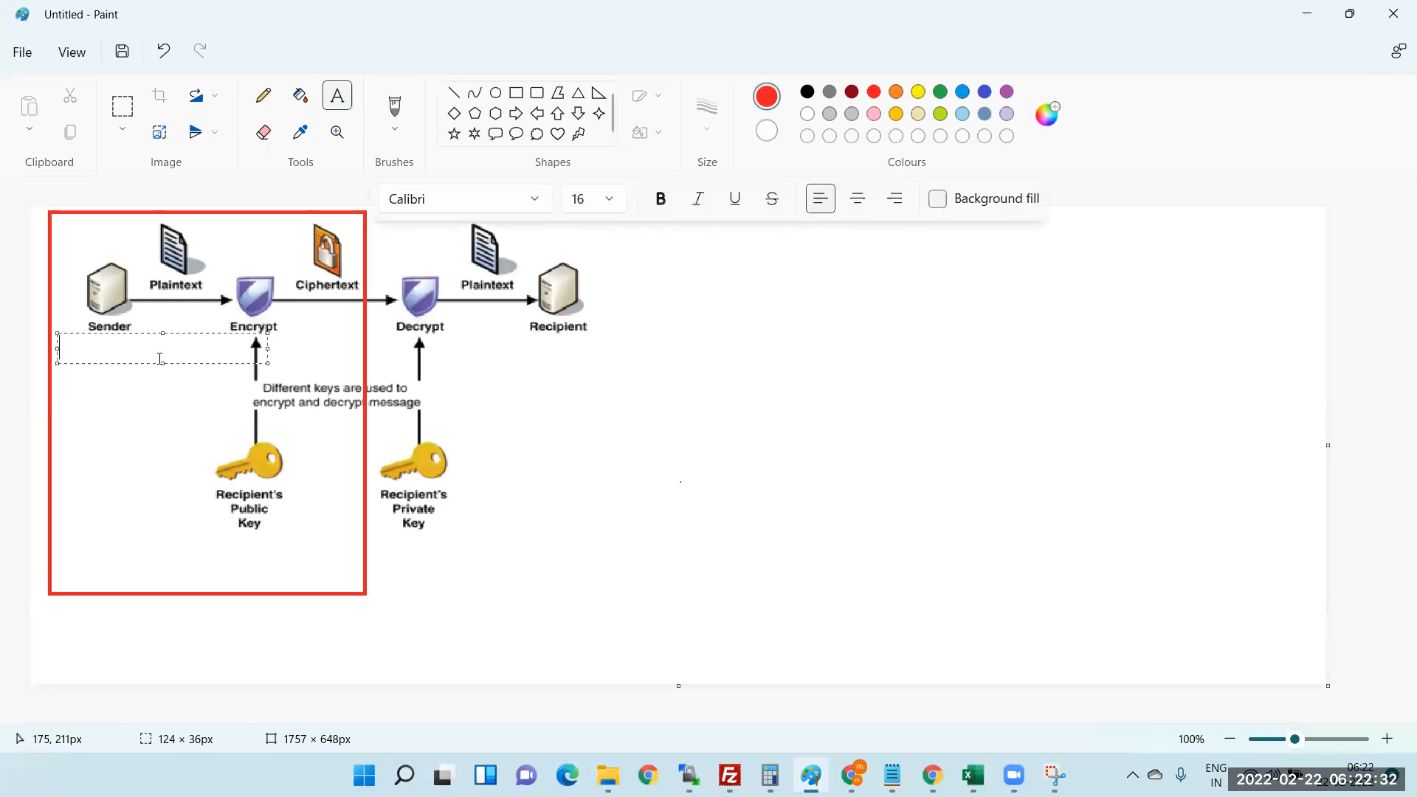
text(SAP CPI Tenanat)
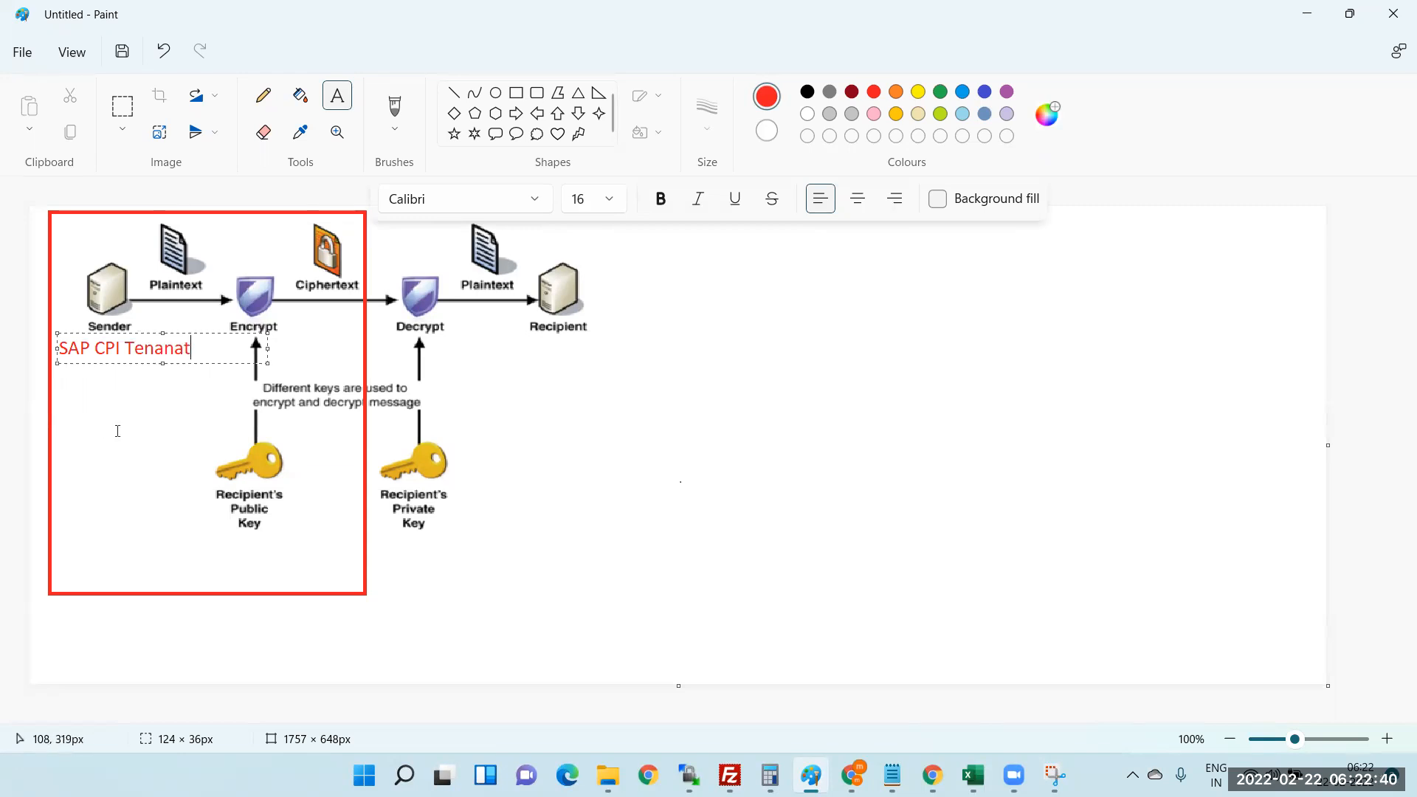
key(BackSpace)
key(BackSpace)
key(BackSpace)
text(nt)
click(147, 455)
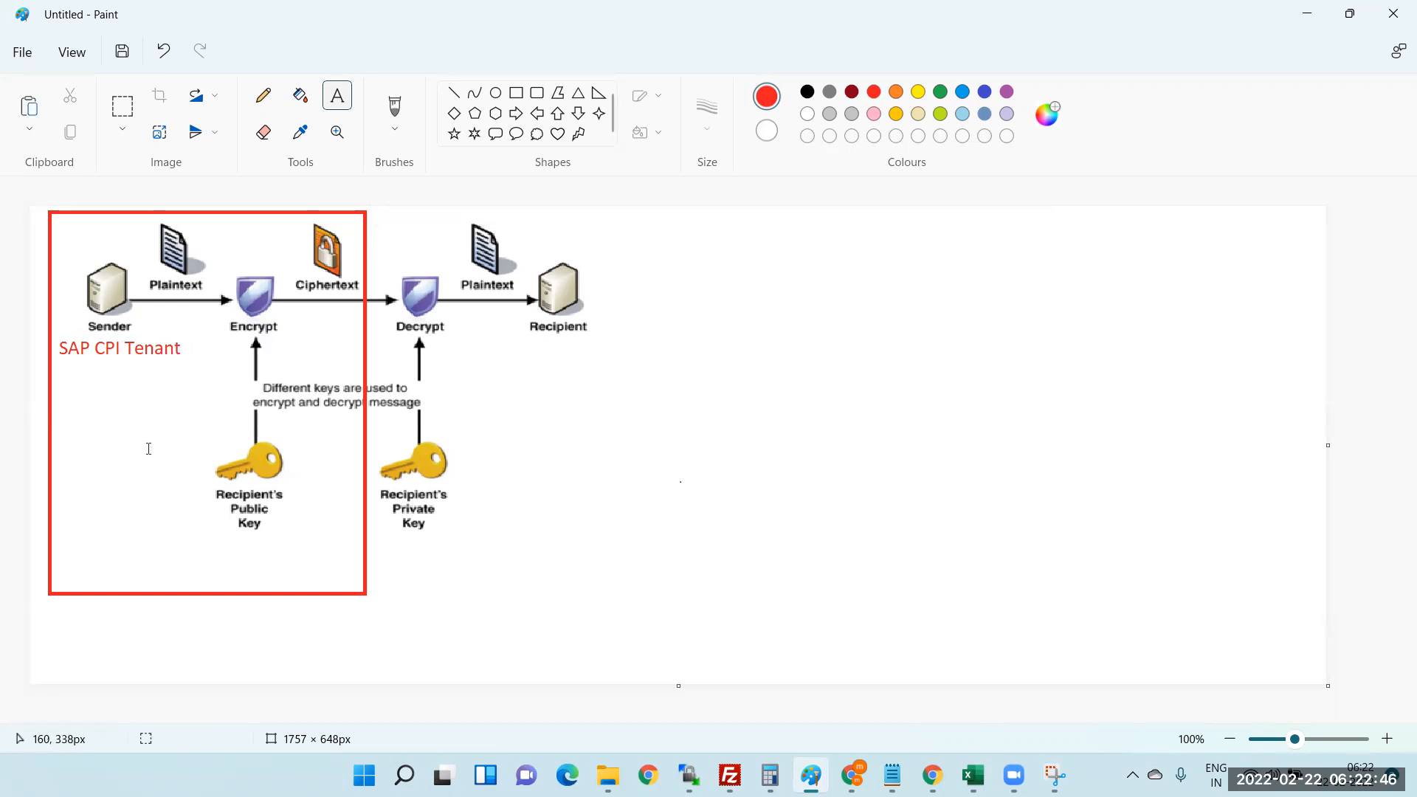
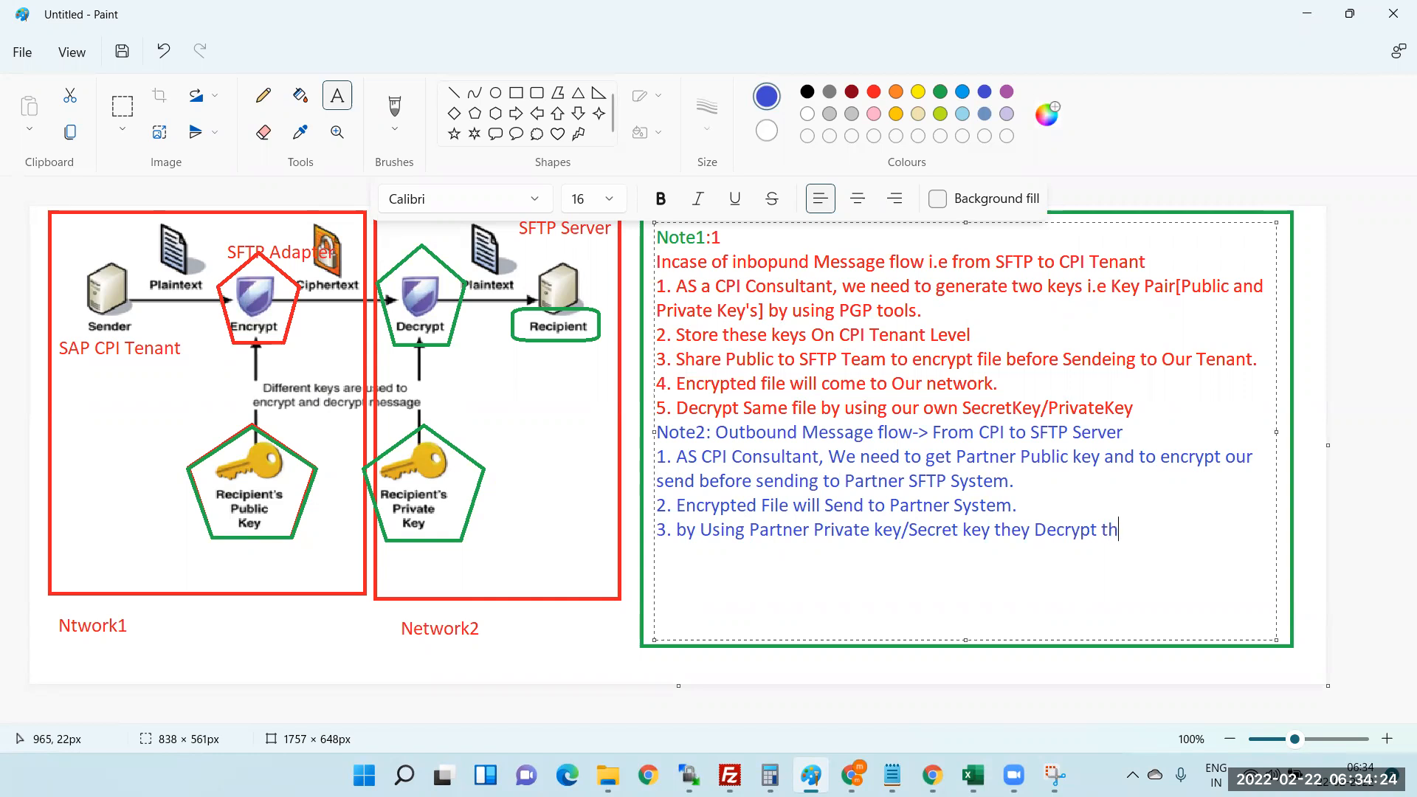
- Finish outbound point 3 with 'that content', correcting the mistyped letter
text(ntn)
key(BackSpace)
text(ent)
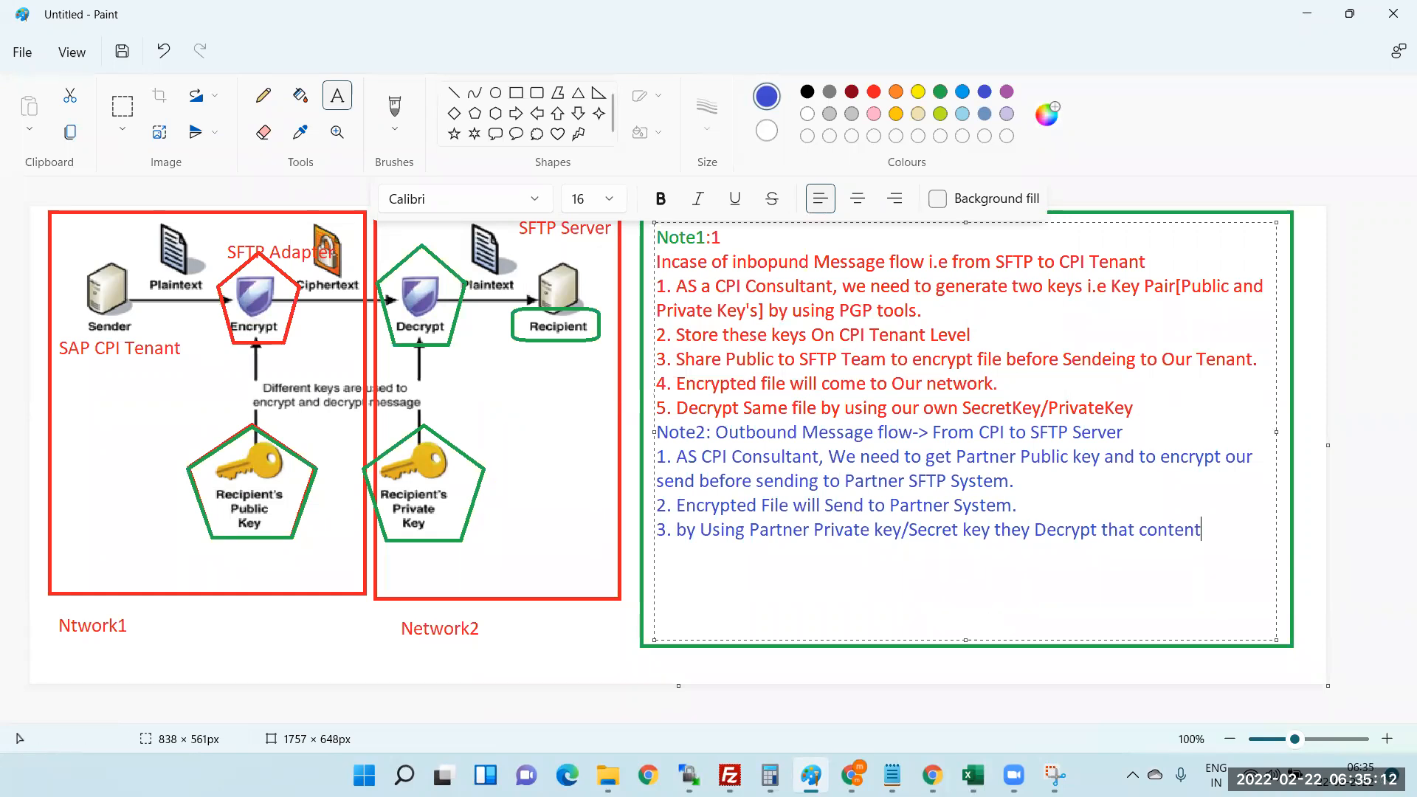
click(853, 775)
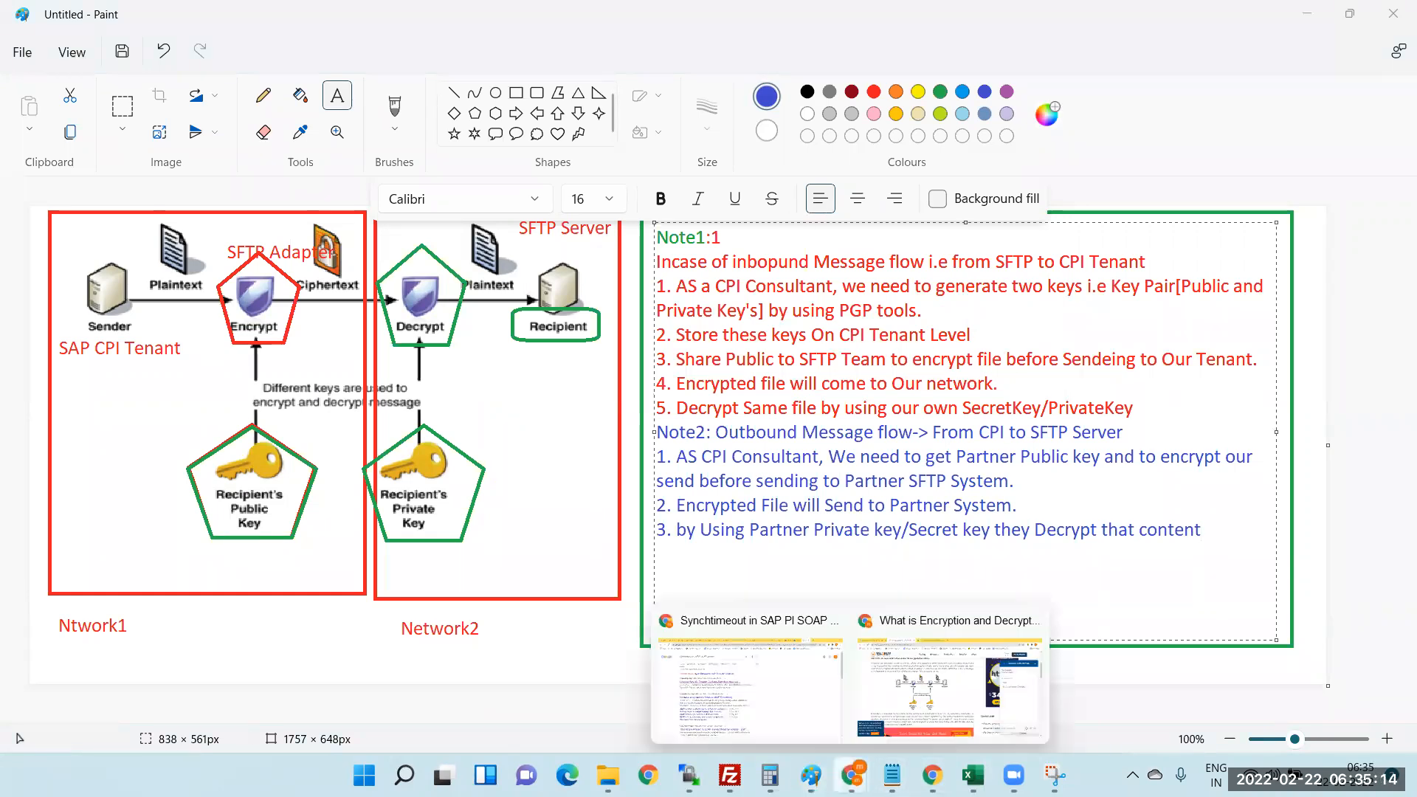
- In Chrome, search the web for 'gpg4win download'
click(911, 694)
click(546, 20)
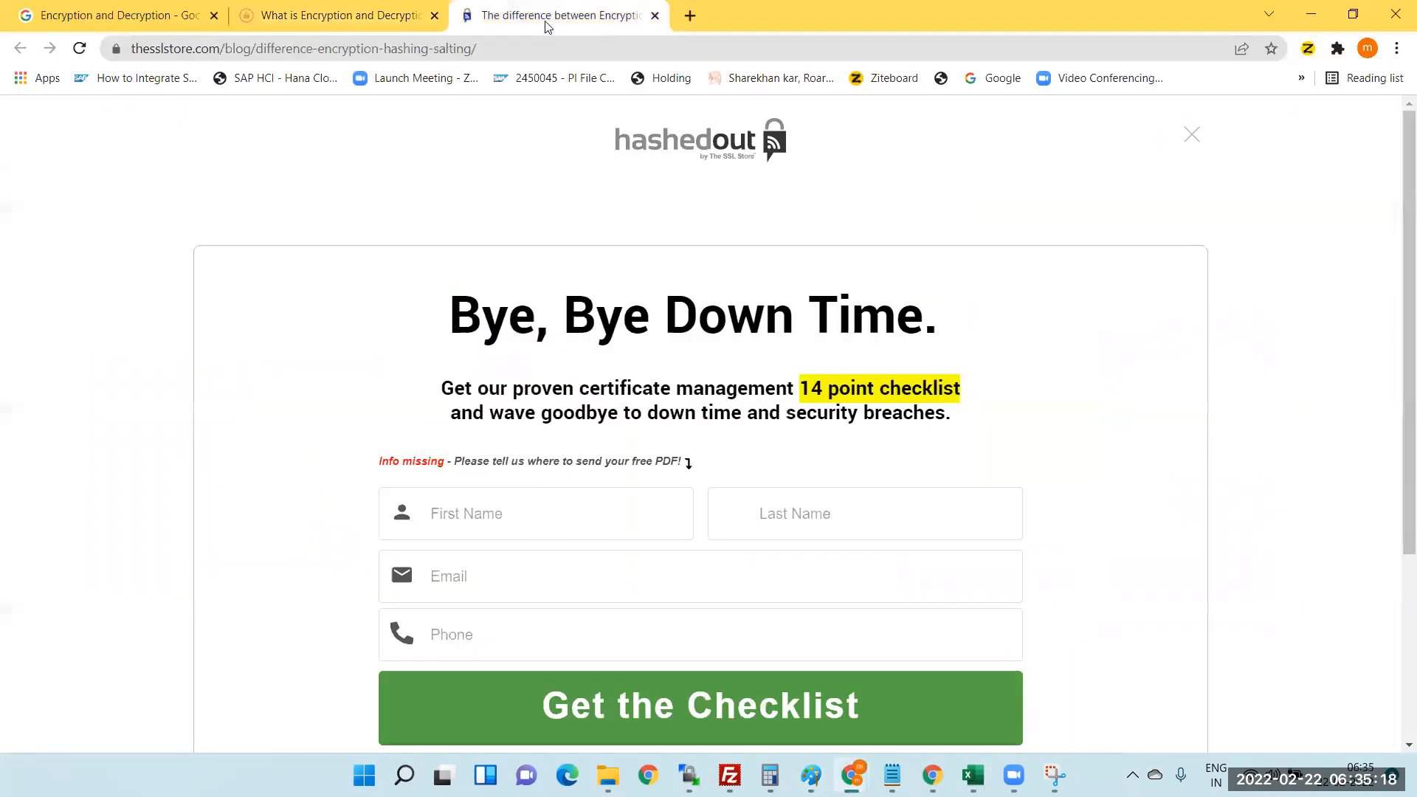
click(476, 48)
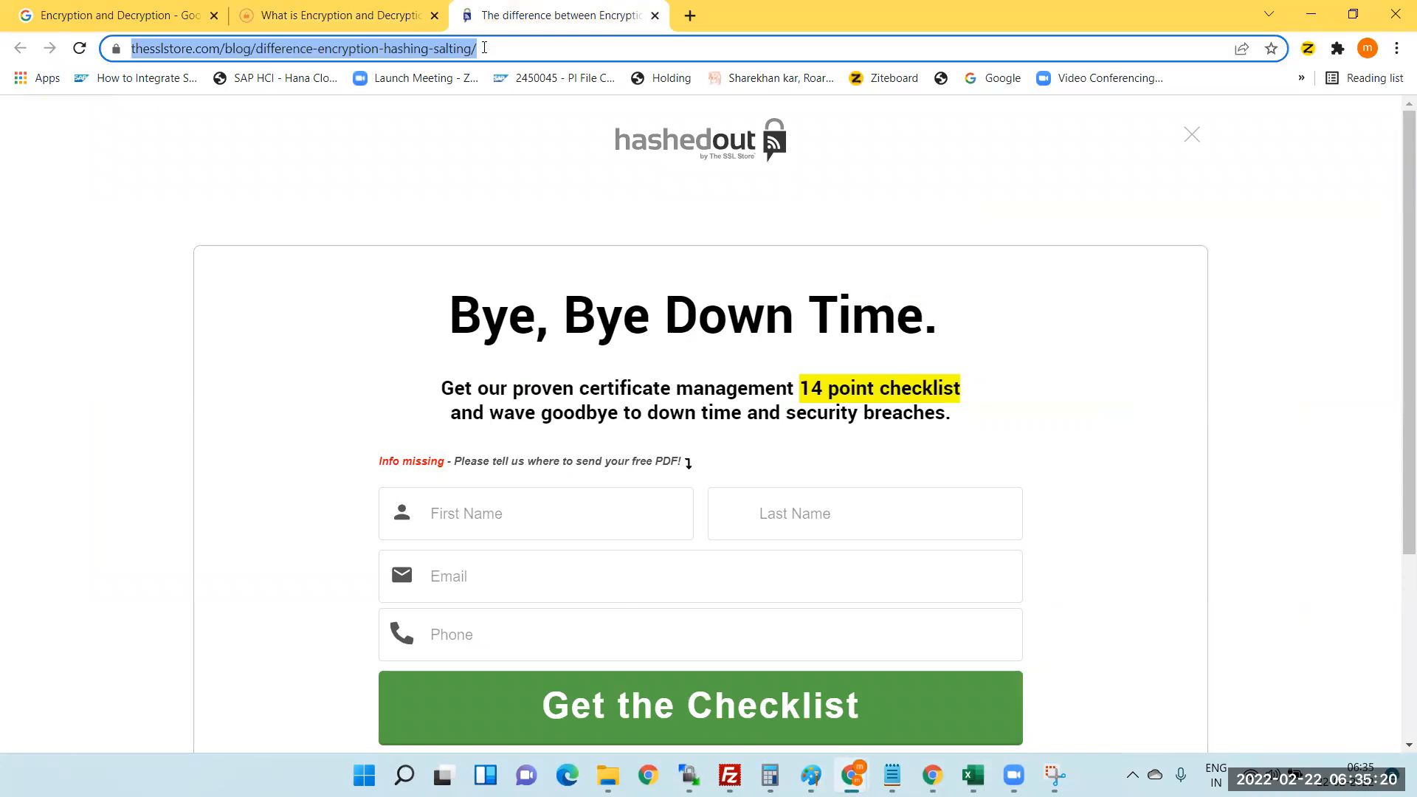
text(gp)
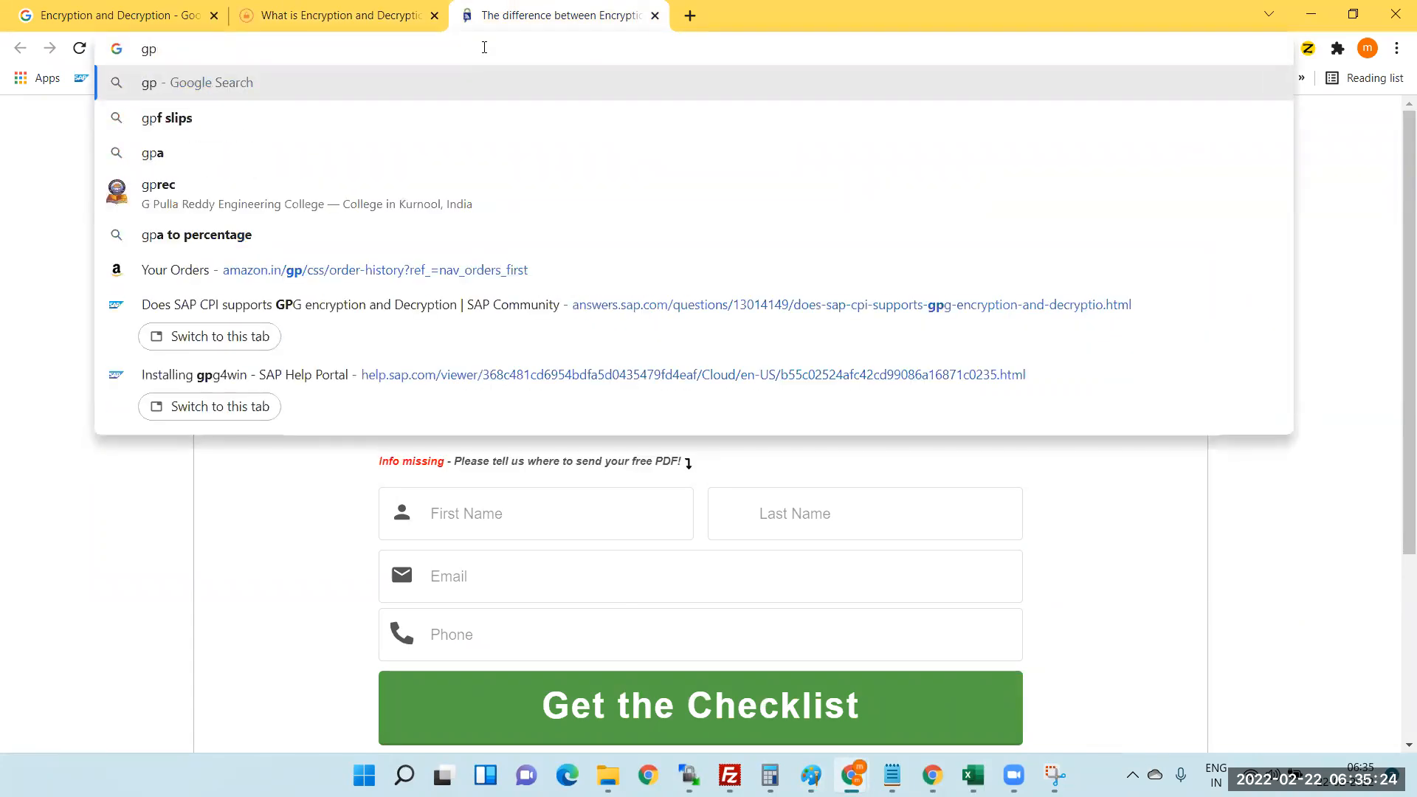
text(g)
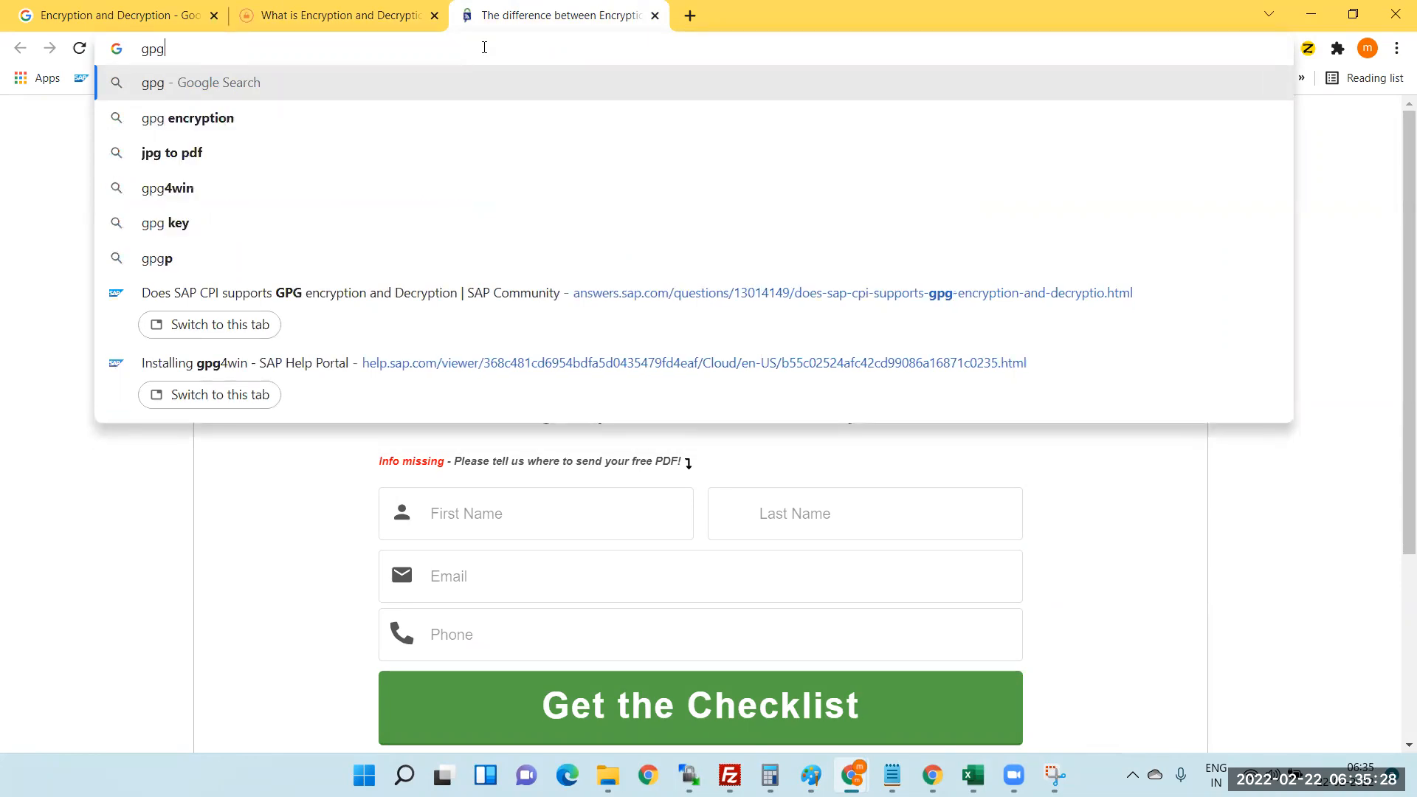
click(188, 194)
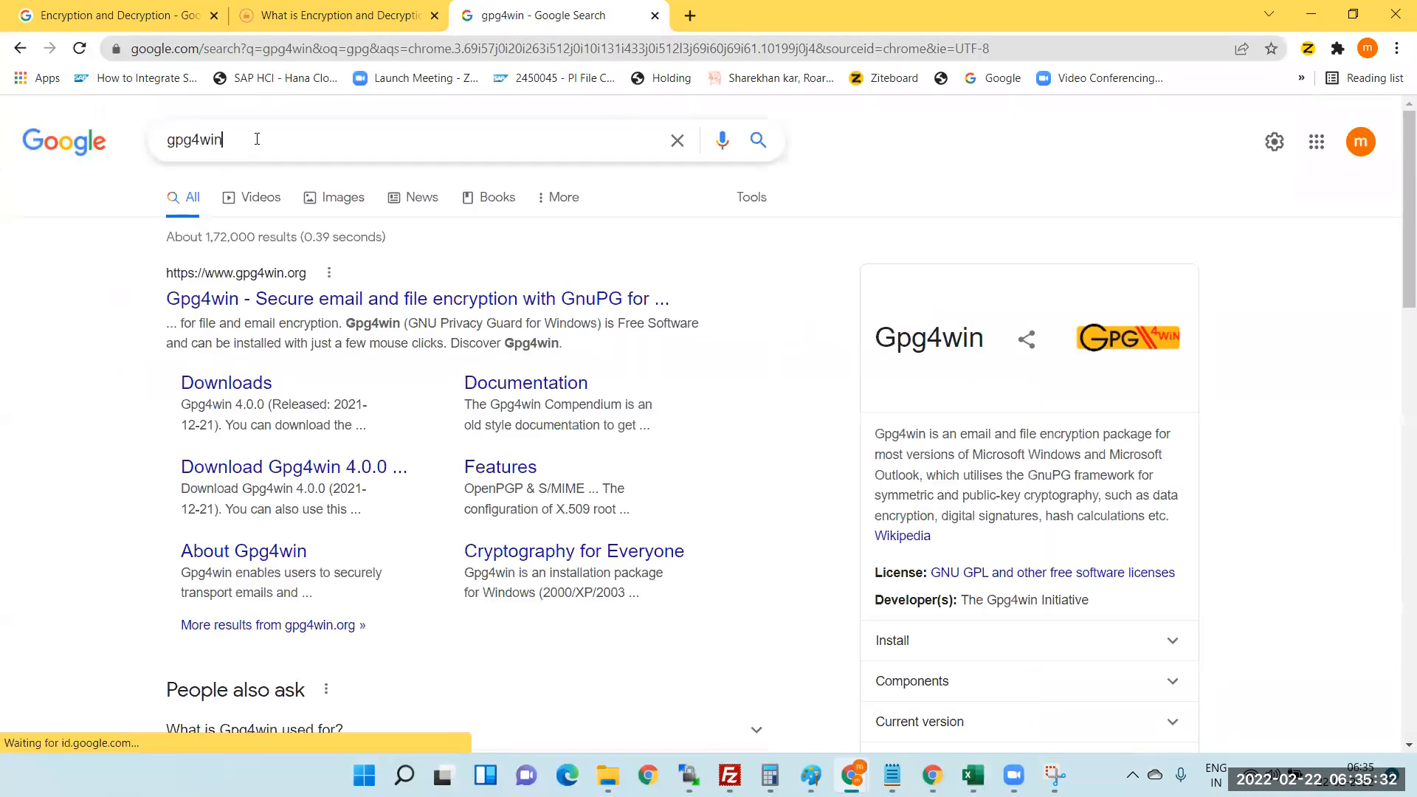
click(320, 140)
click(955, 153)
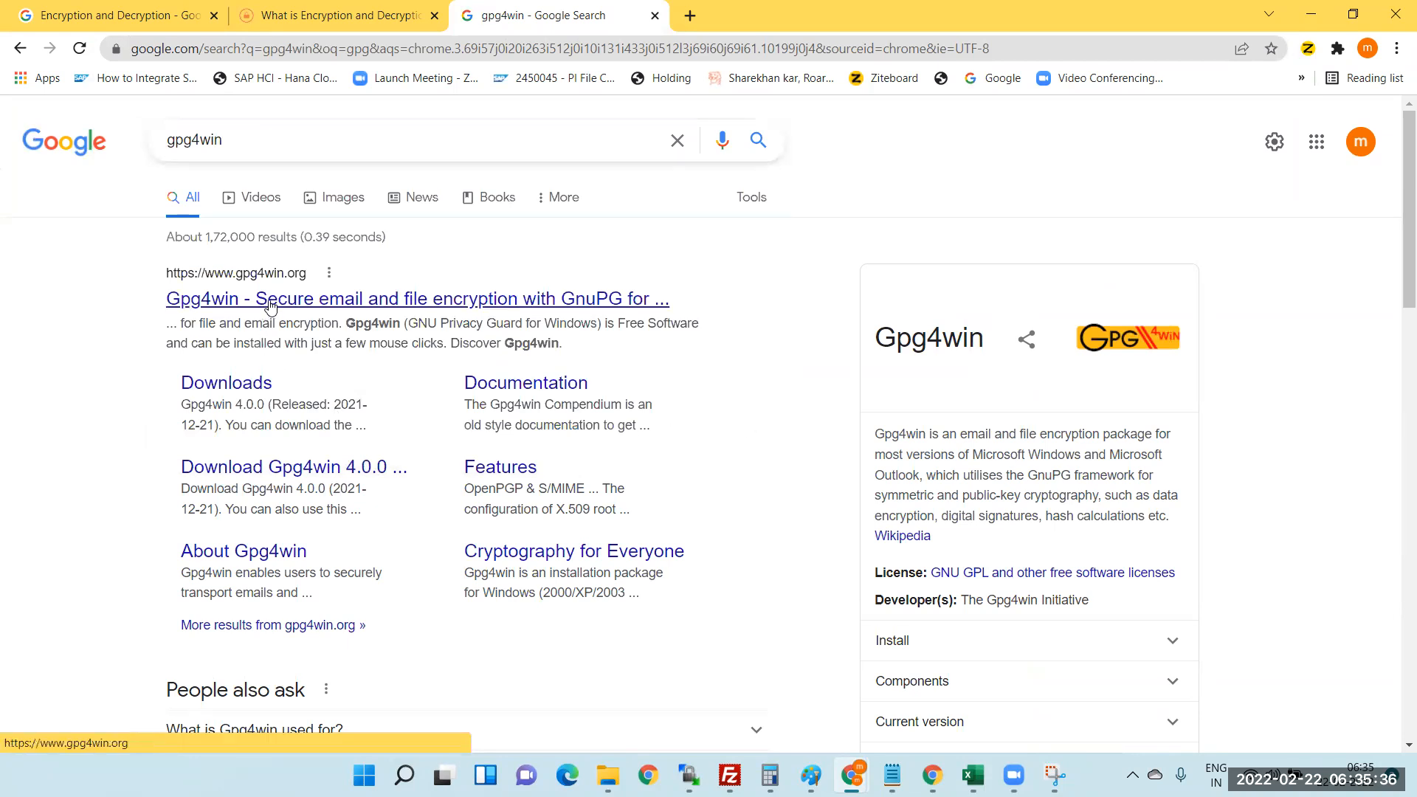
click(248, 138)
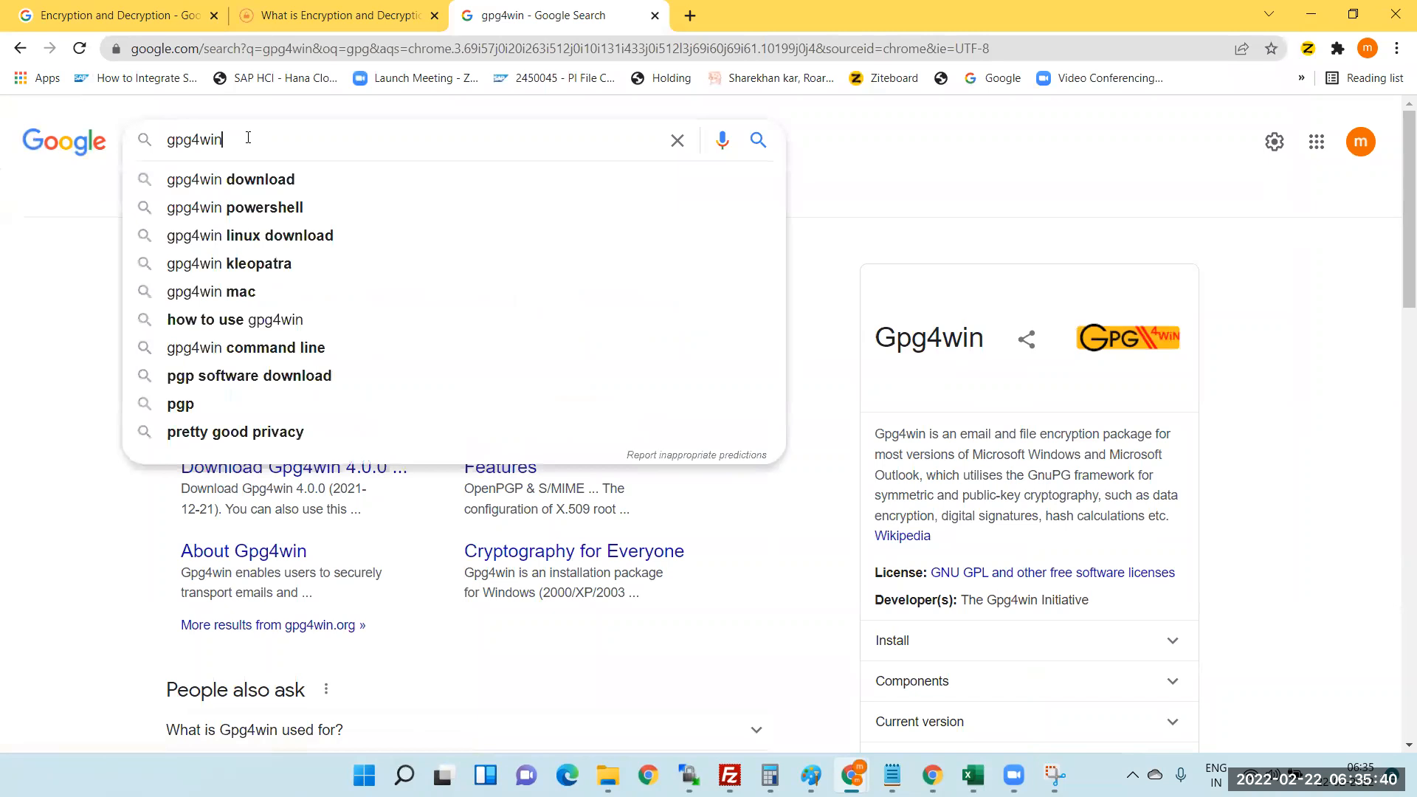
click(247, 180)
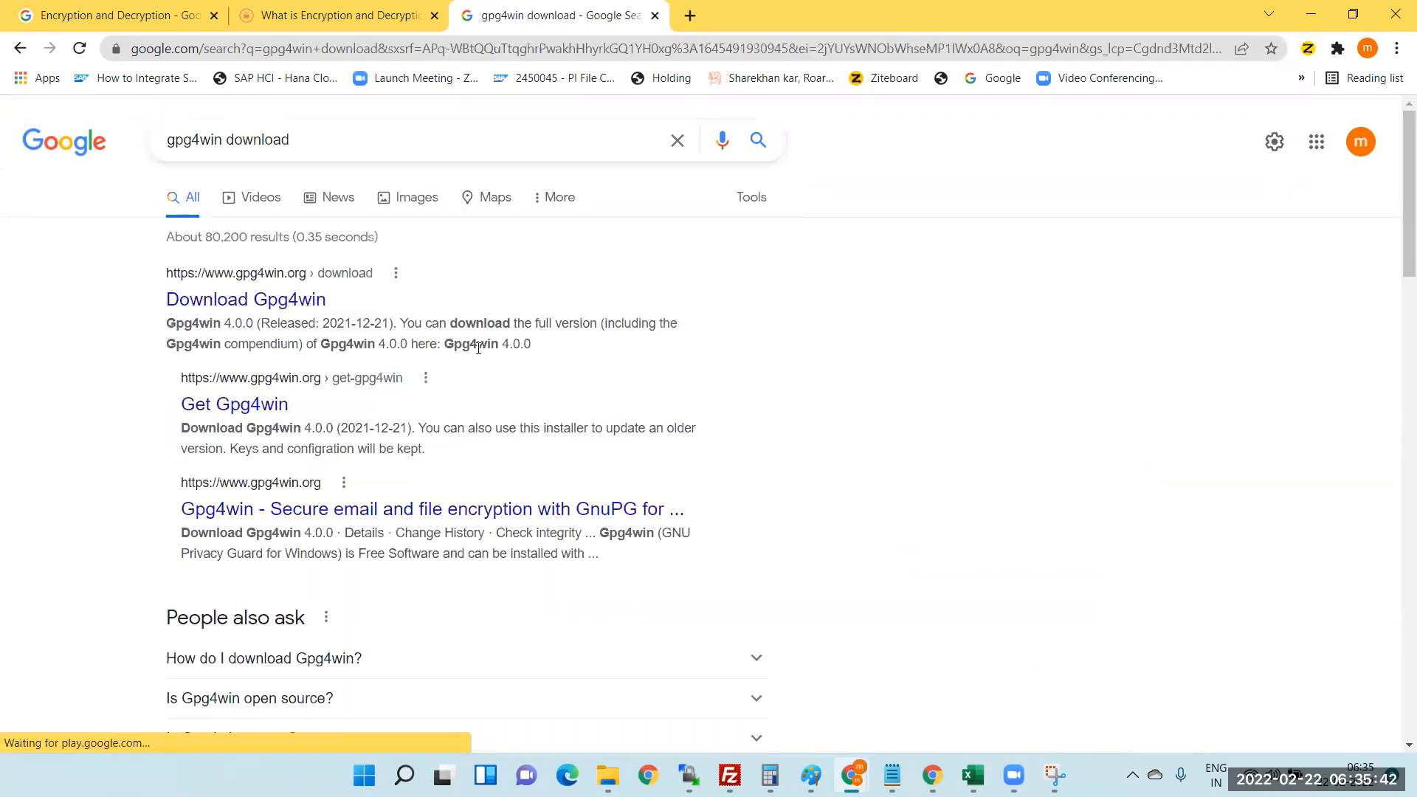
- Open the official Download Gpg4win page and pick the Gpg4win 4.0.0 release
click(283, 303)
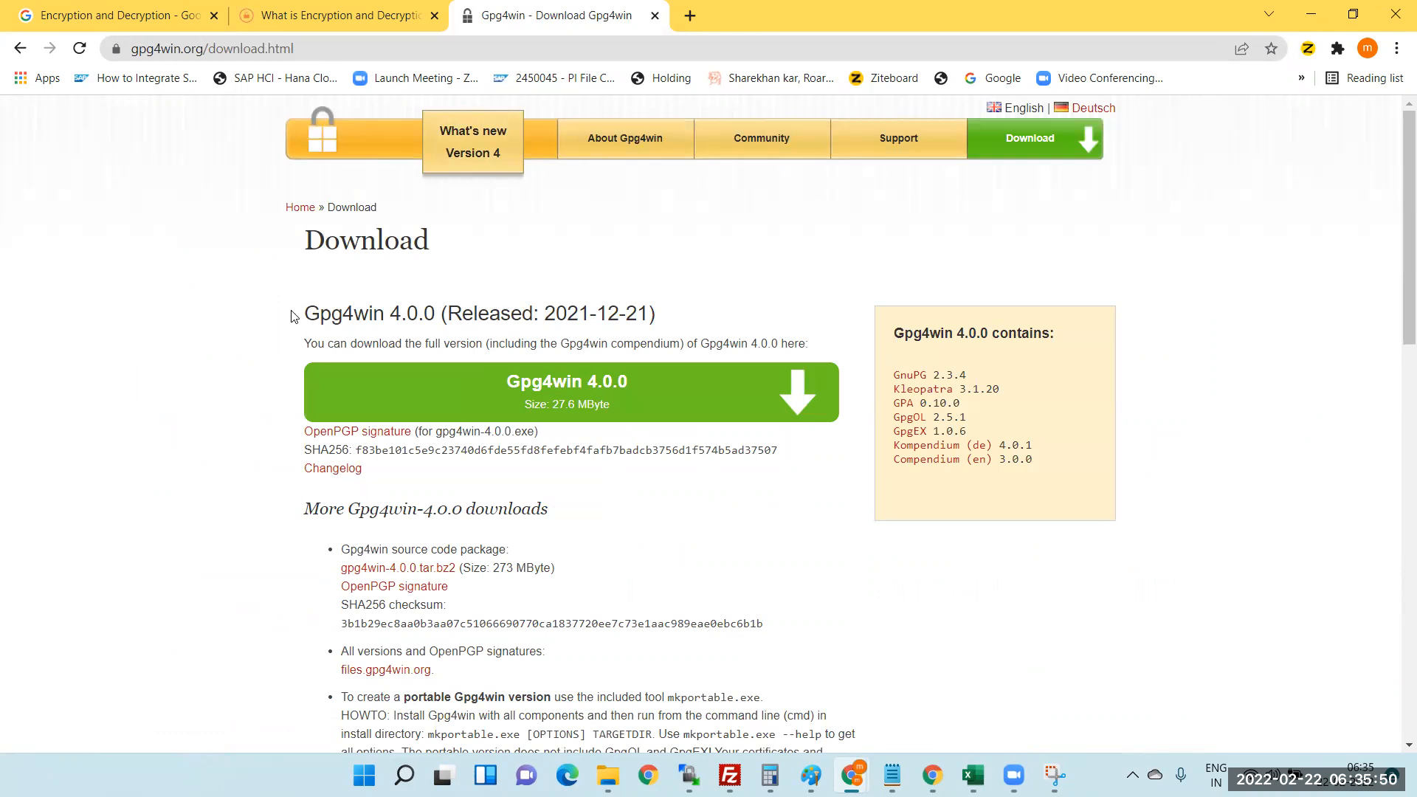
drag(292, 318, 692, 316)
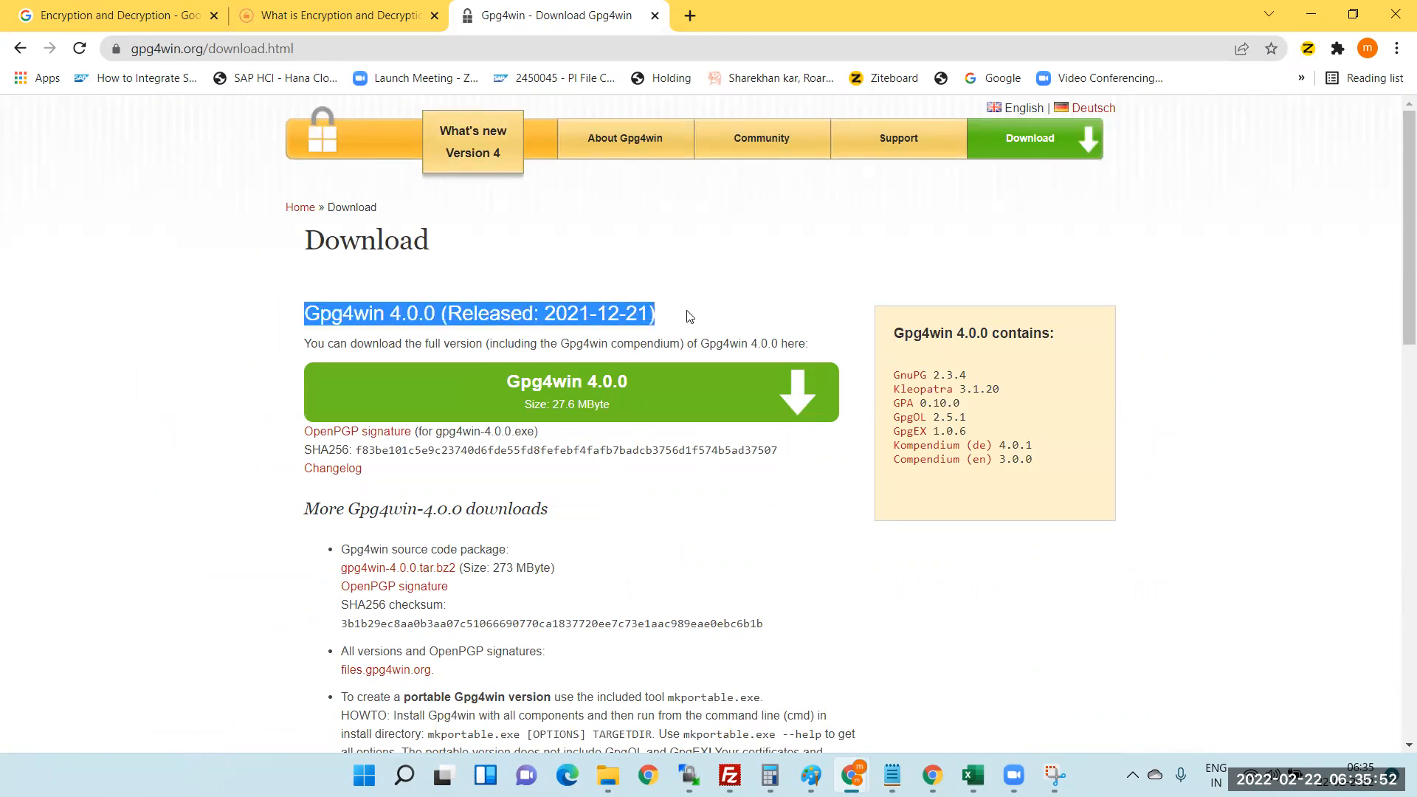
click(560, 403)
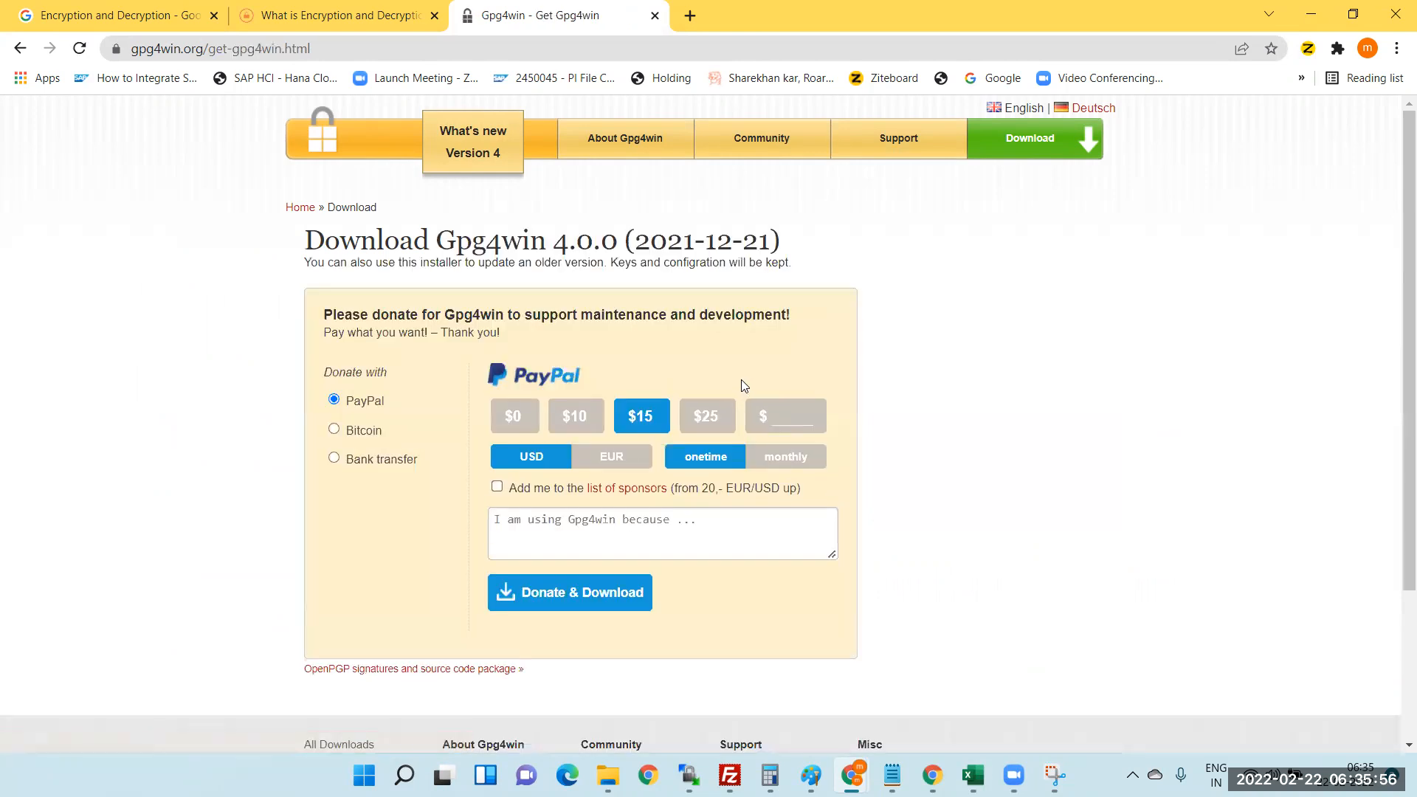
- Choose the $0 amount and download gpg4win-4.0.0.exe without donating
click(528, 419)
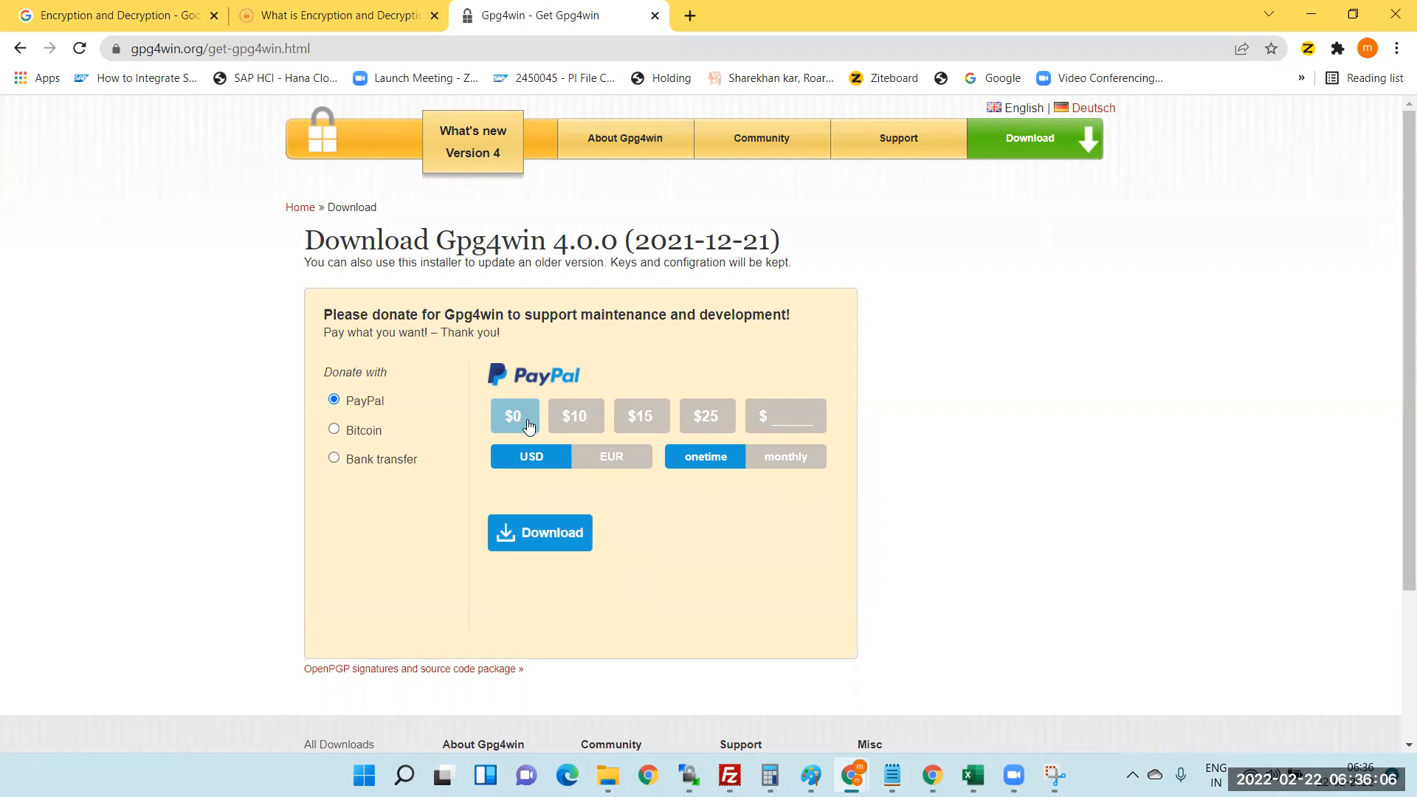
click(537, 534)
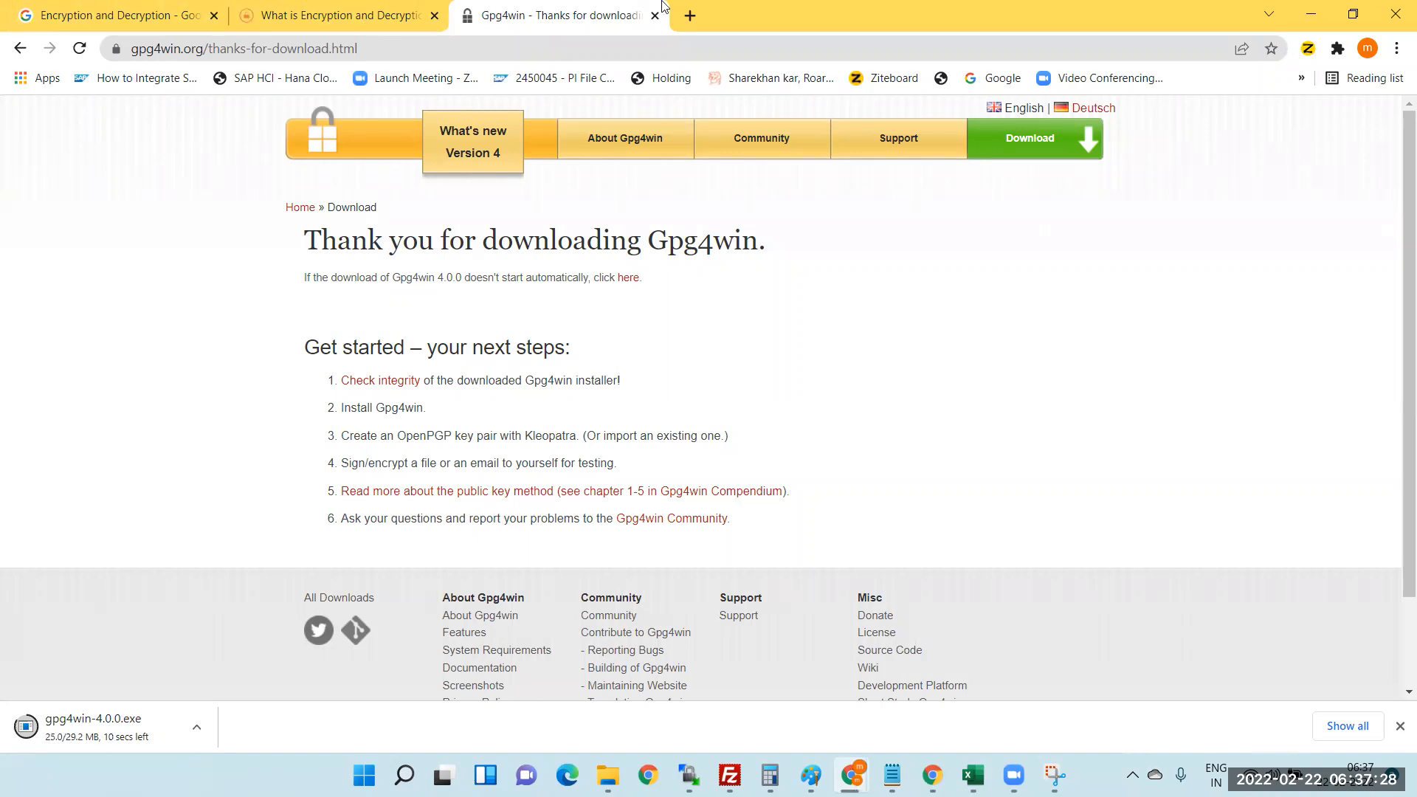
- Search 'SAP BTP' in a new tab, log on to SAP BTP Cockpit, and open the free trial site
click(690, 15)
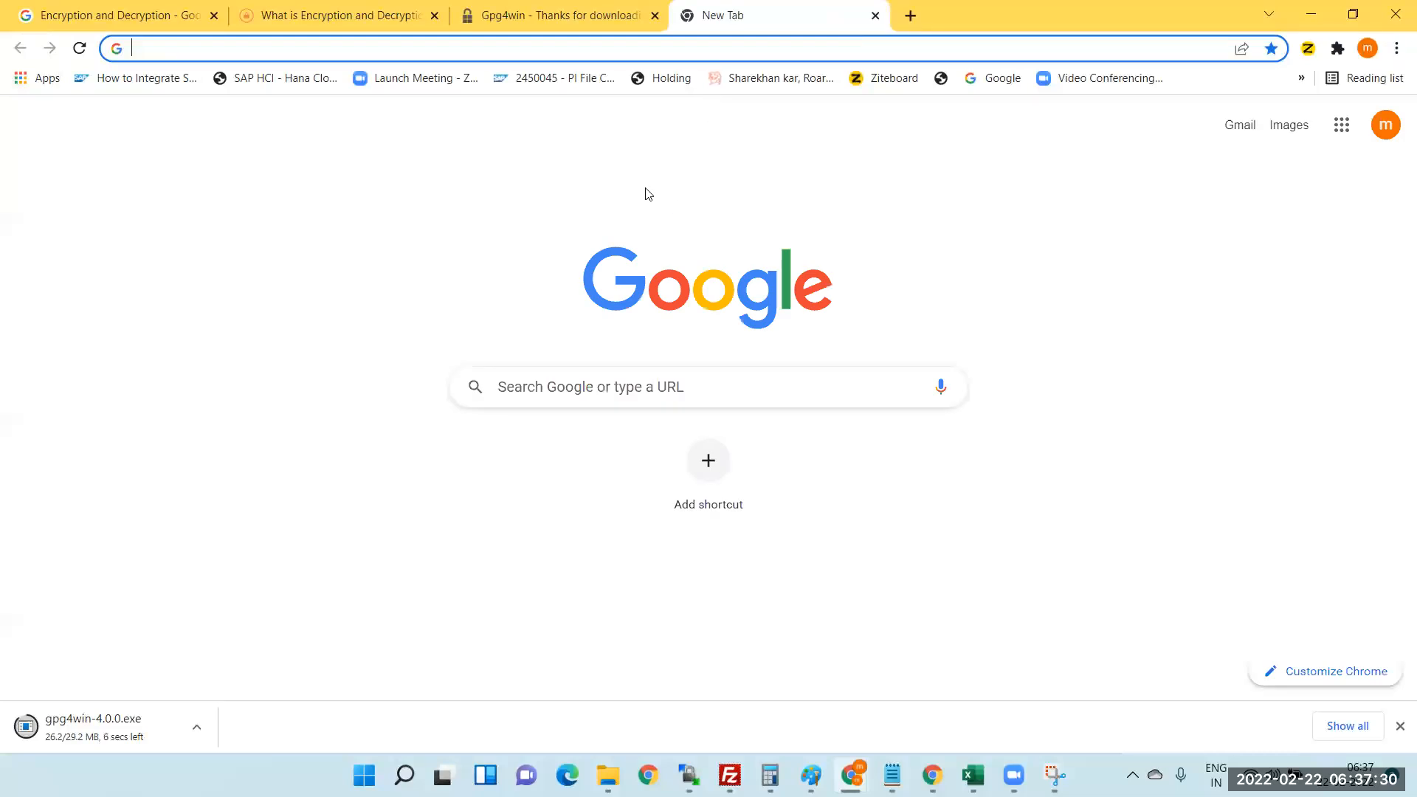
text(S)
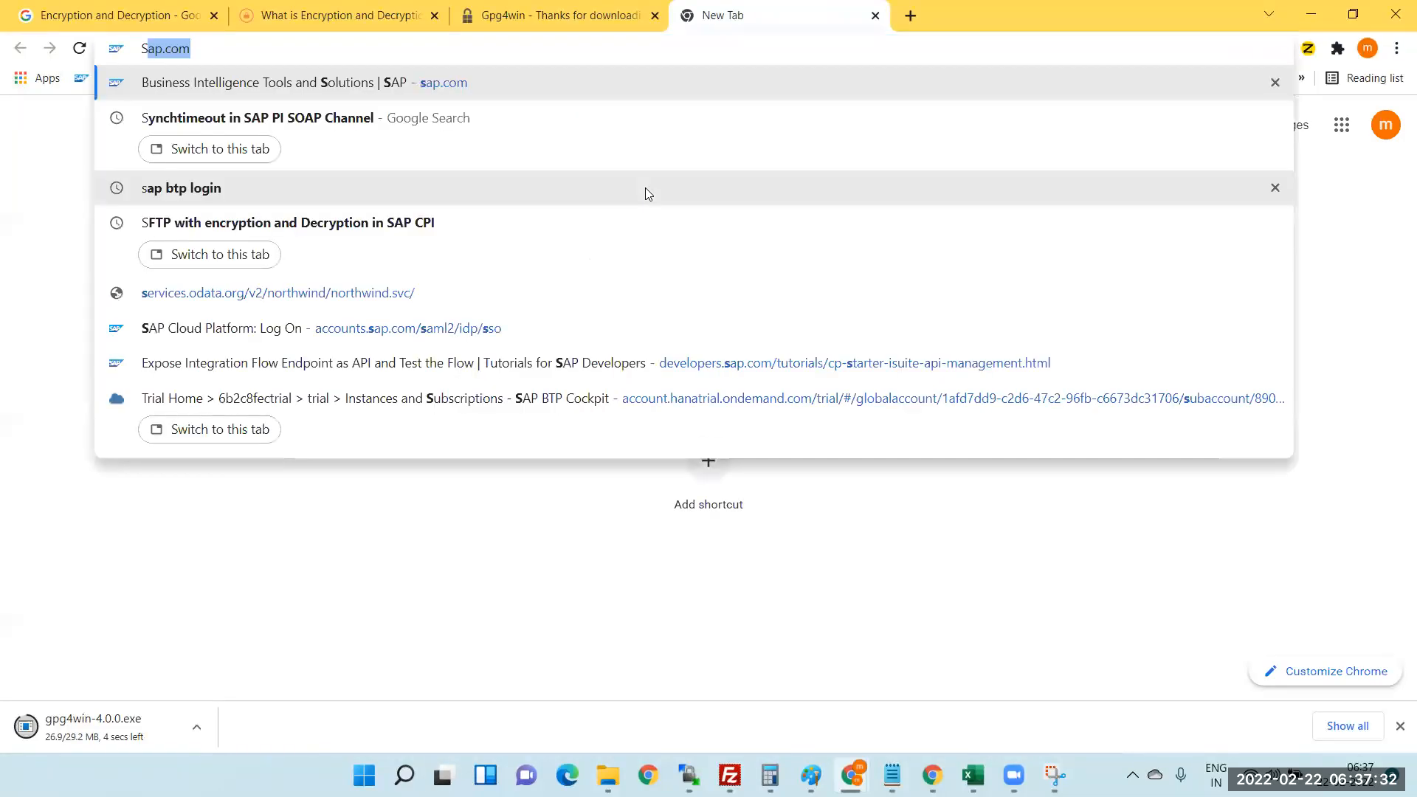
text(AP BTP)
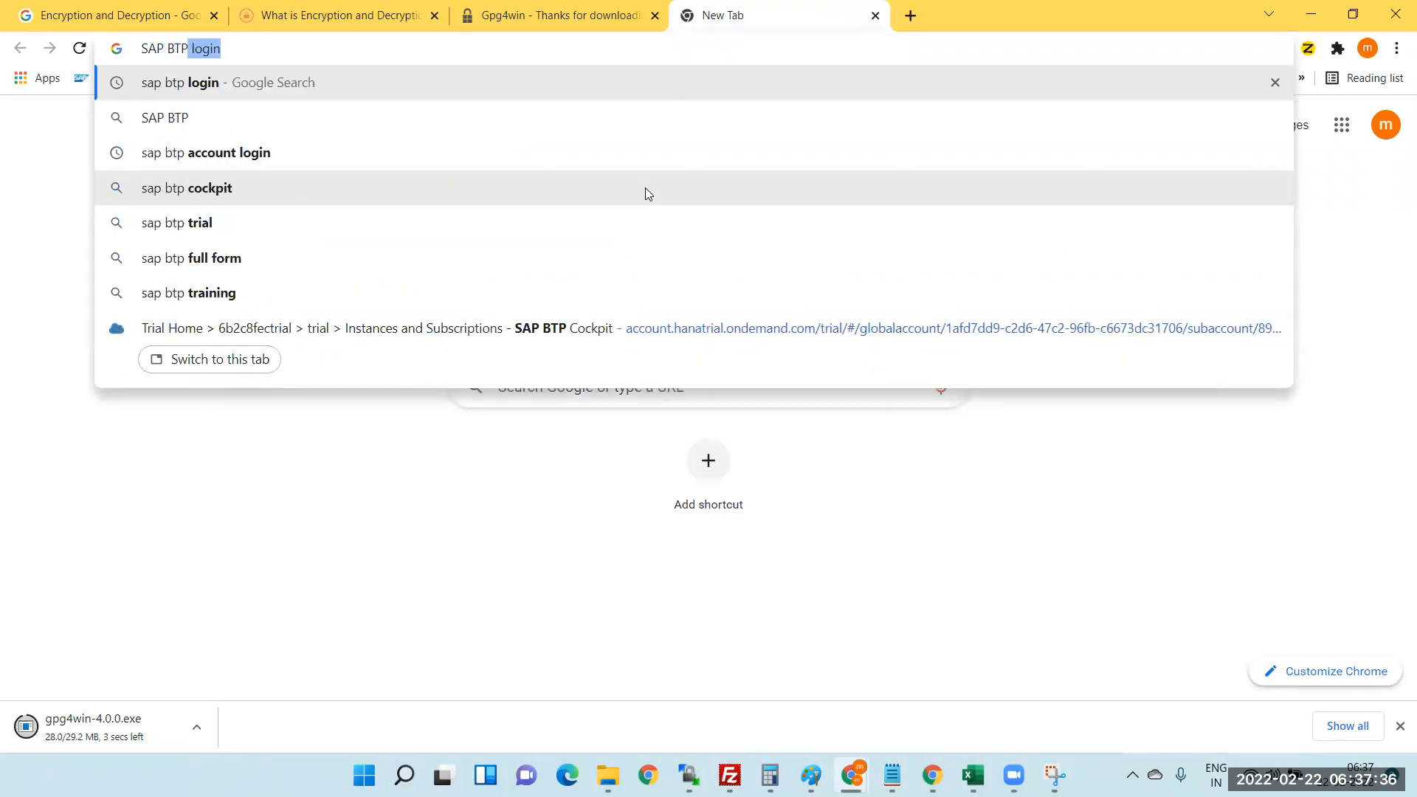
key(Return)
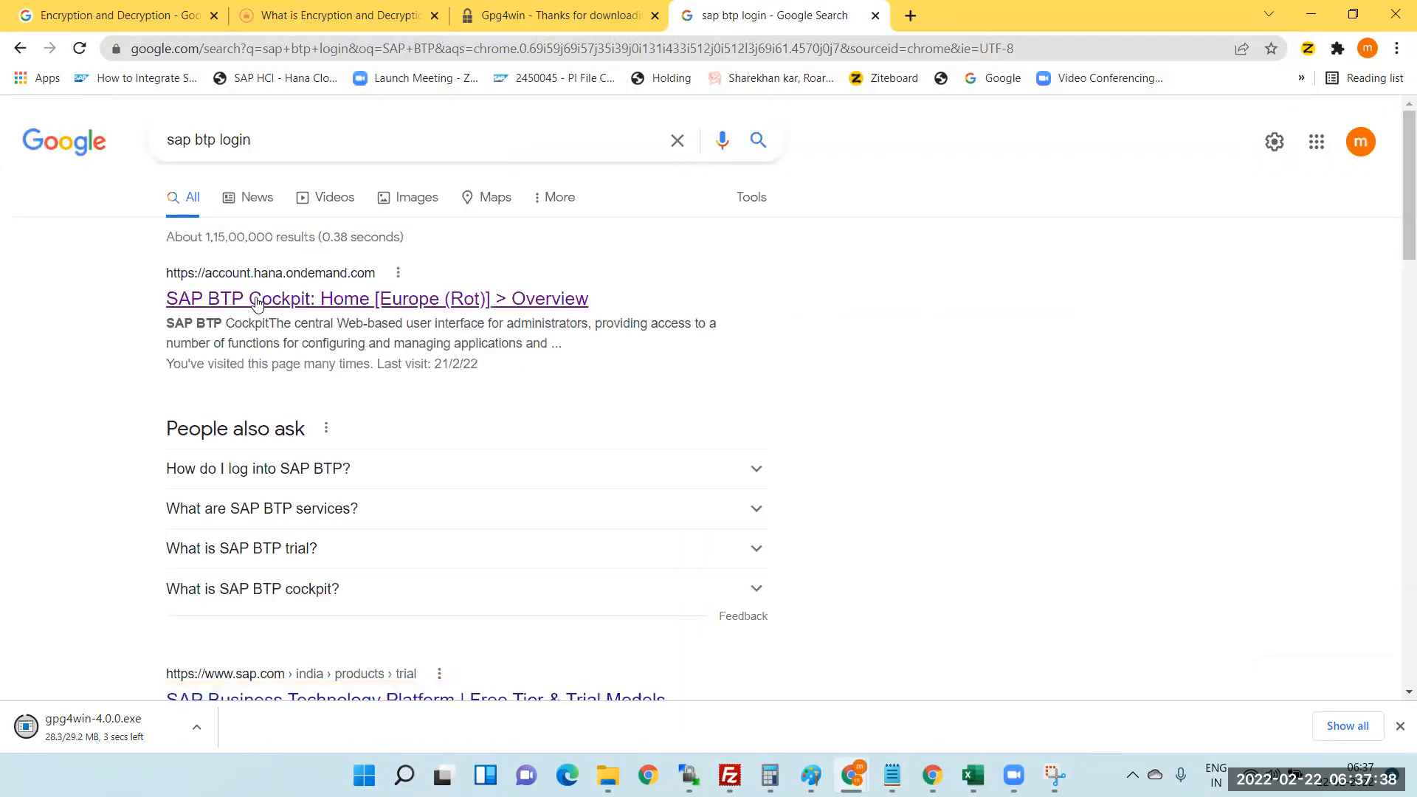
click(258, 302)
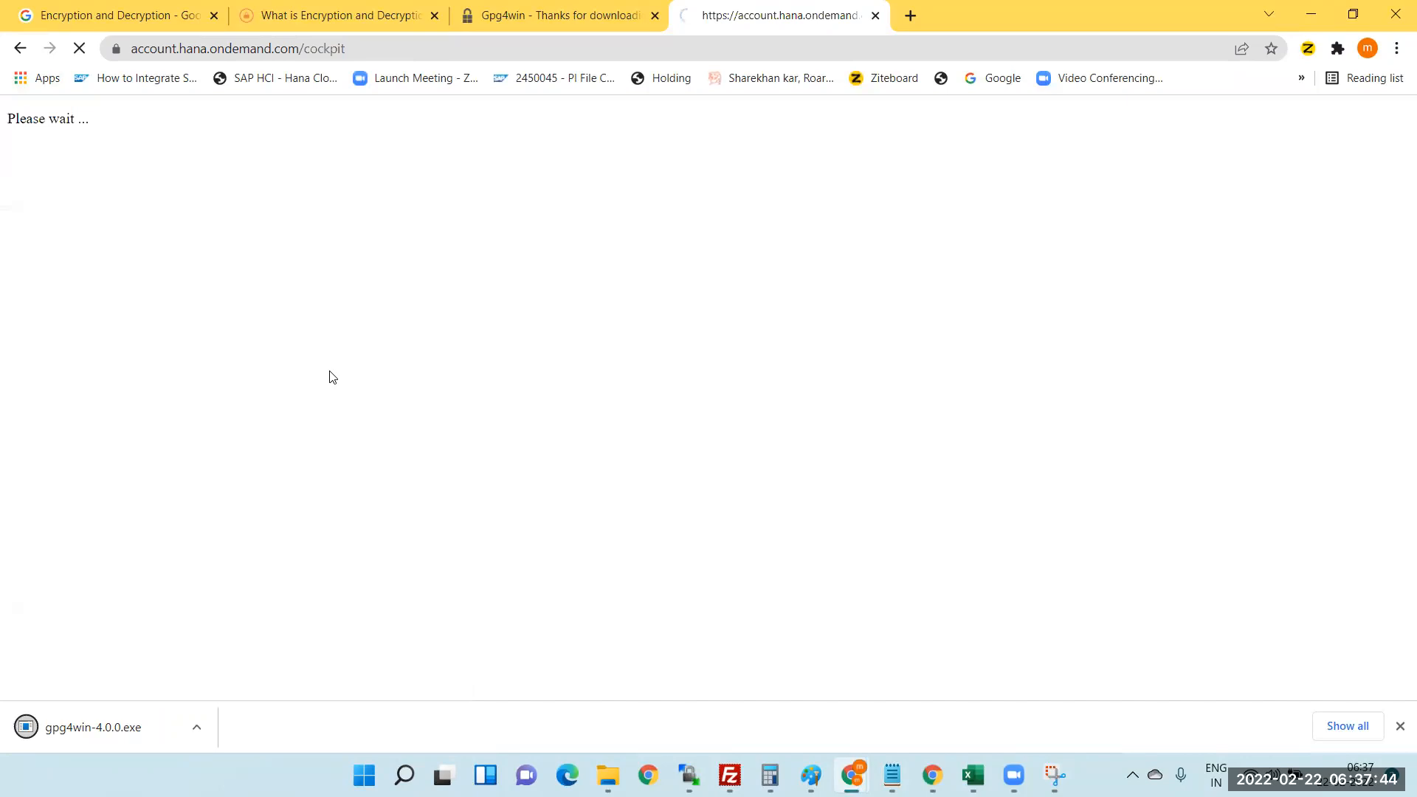
click(889, 287)
click(909, 431)
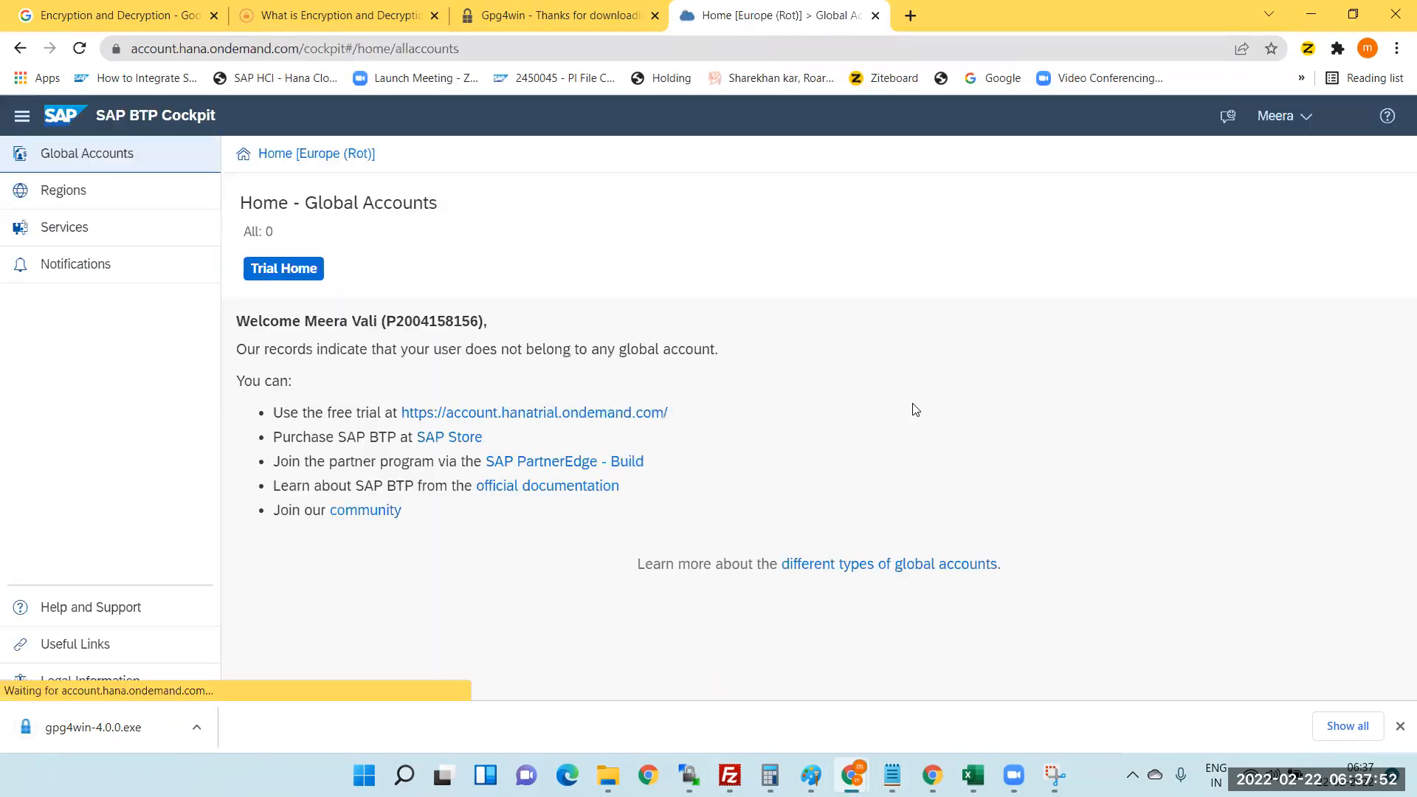
click(524, 413)
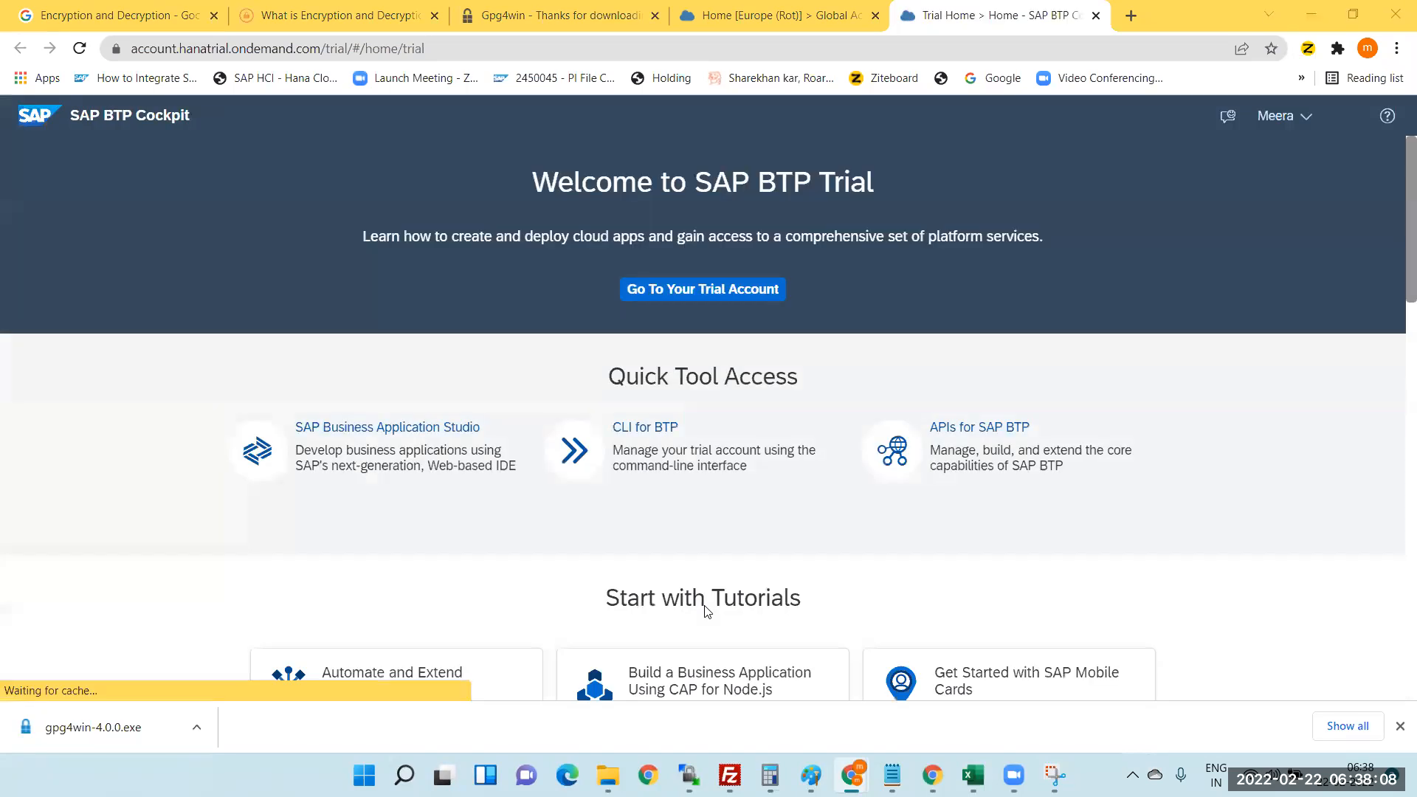
- Go to the trial account's subaccount, view Instances and Subscriptions, and launch Integration Suite
click(757, 291)
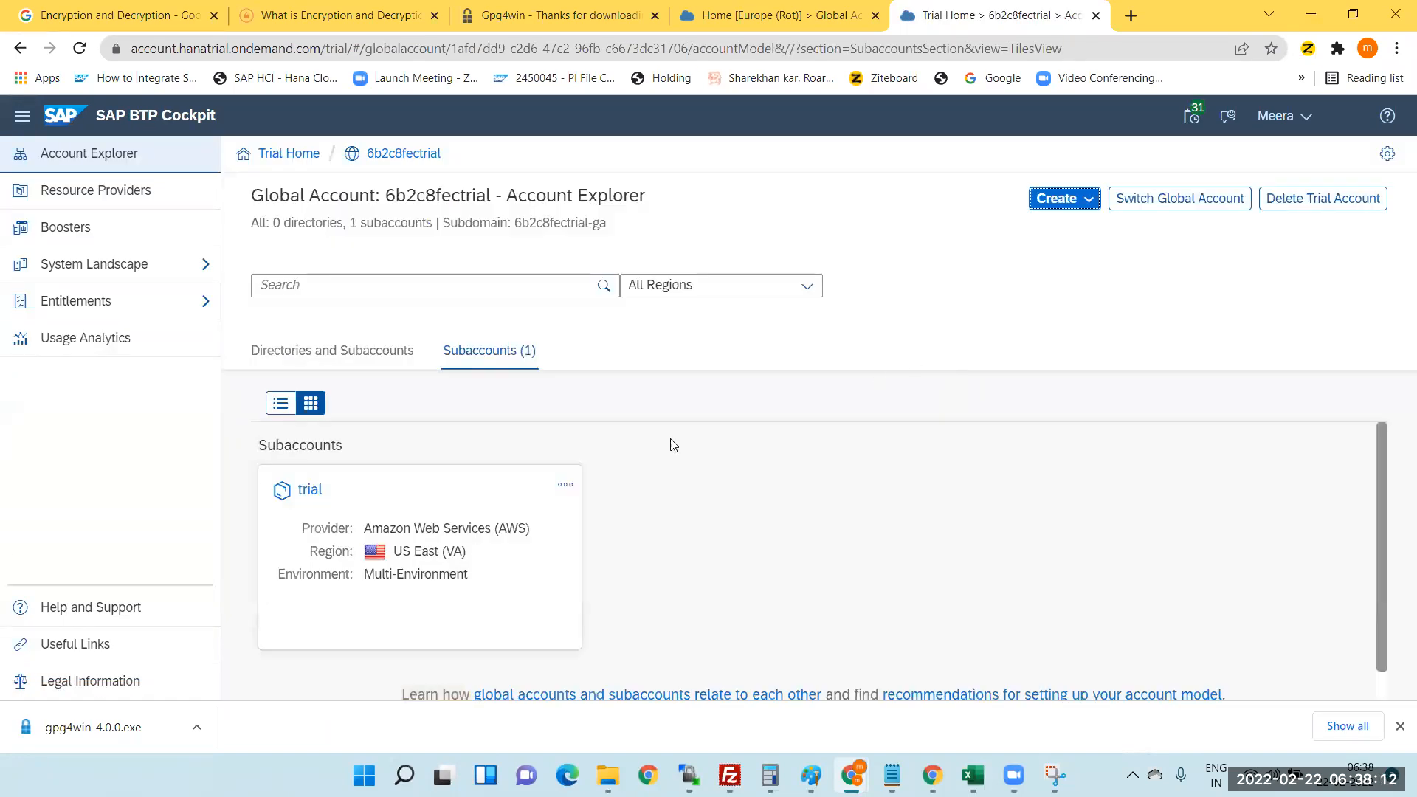
click(468, 552)
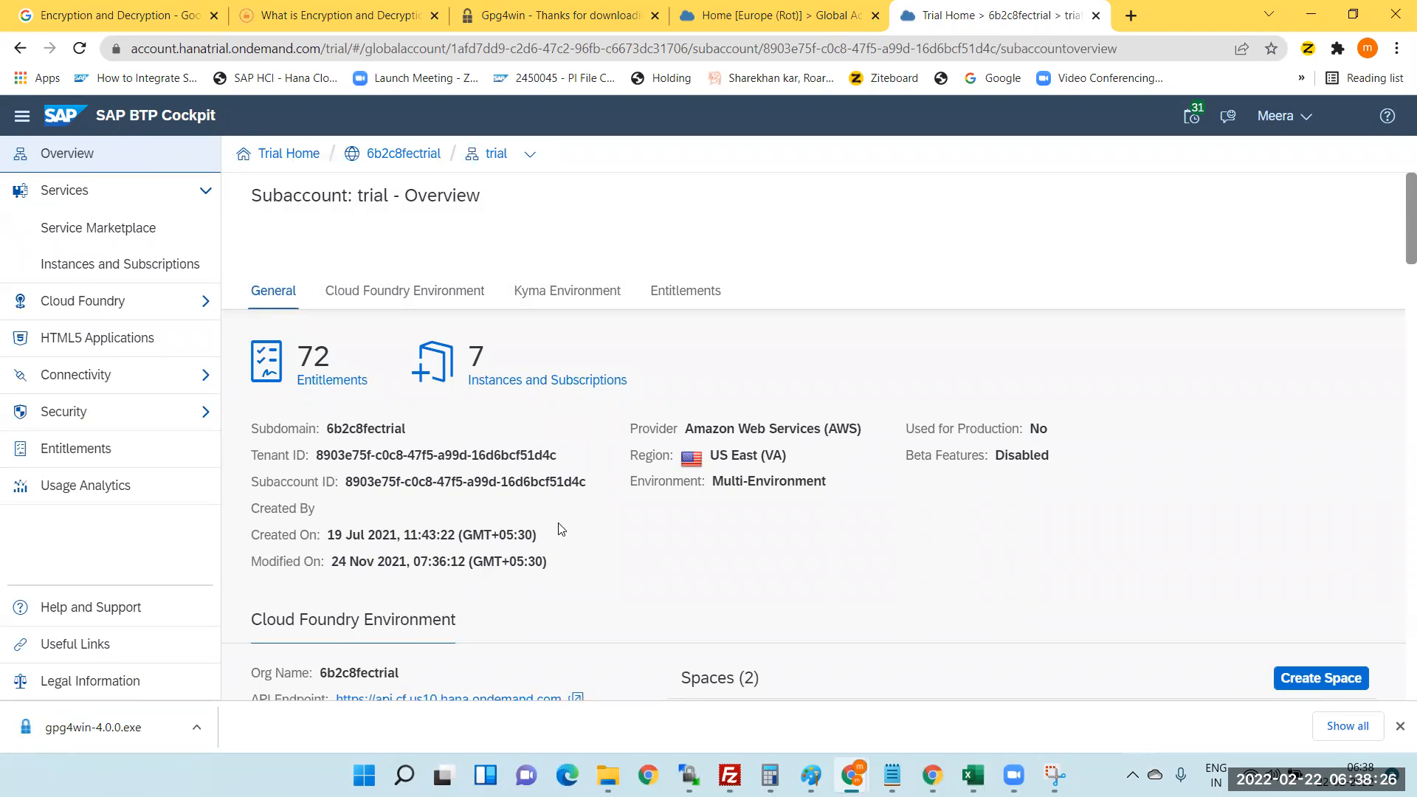
click(144, 260)
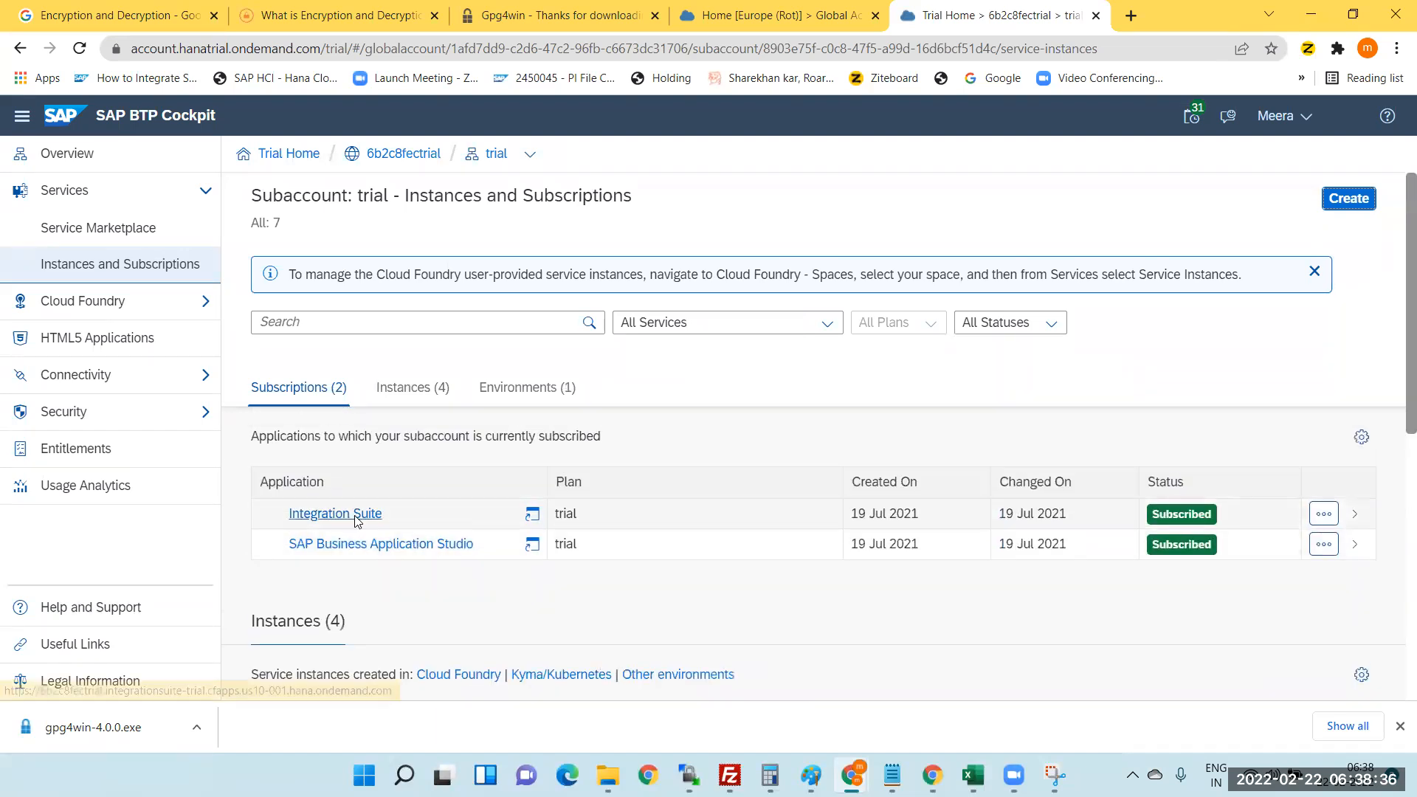
click(357, 520)
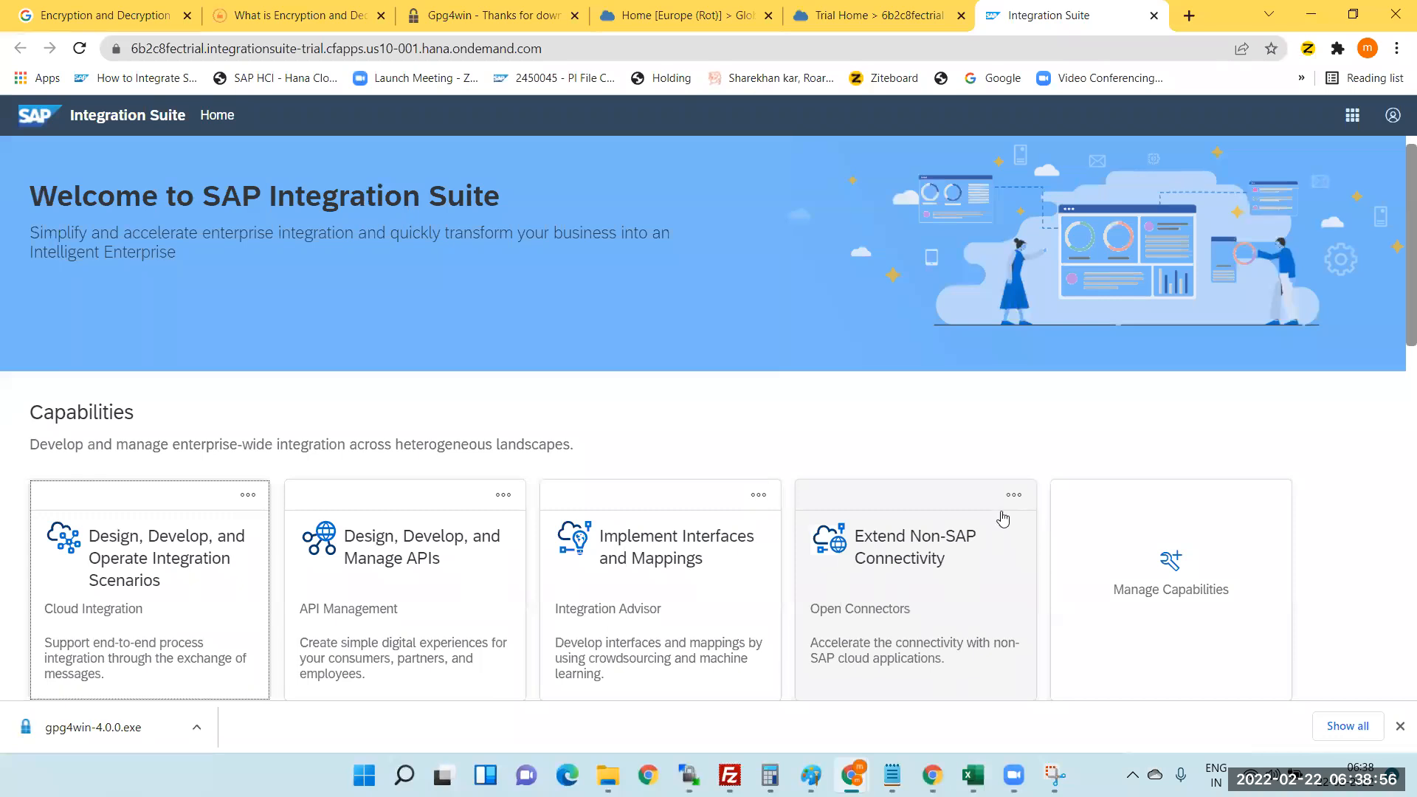
- Open Cloud Integration, dismiss the news dialog, and open the Online Guide from the user menu
click(124, 617)
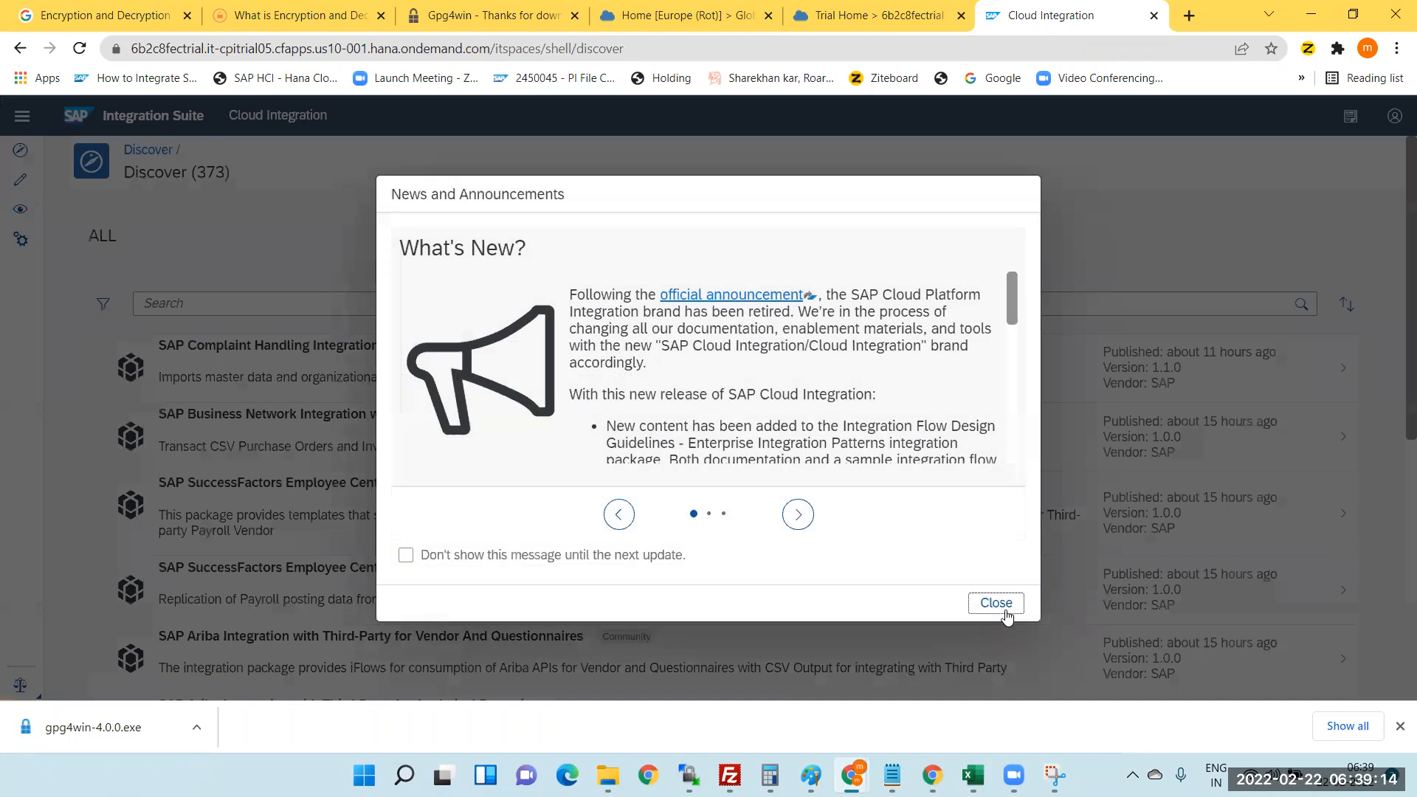
click(1004, 611)
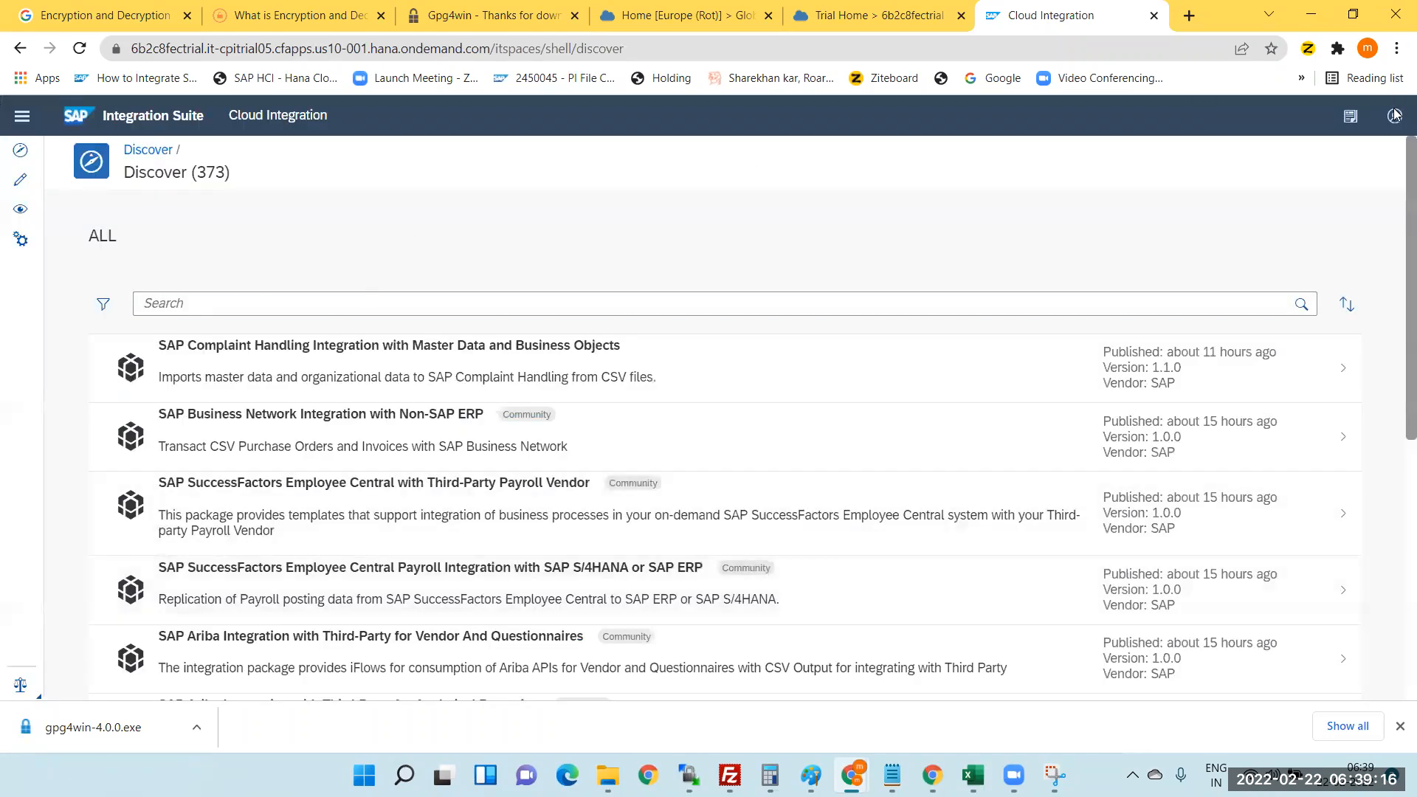
click(1391, 119)
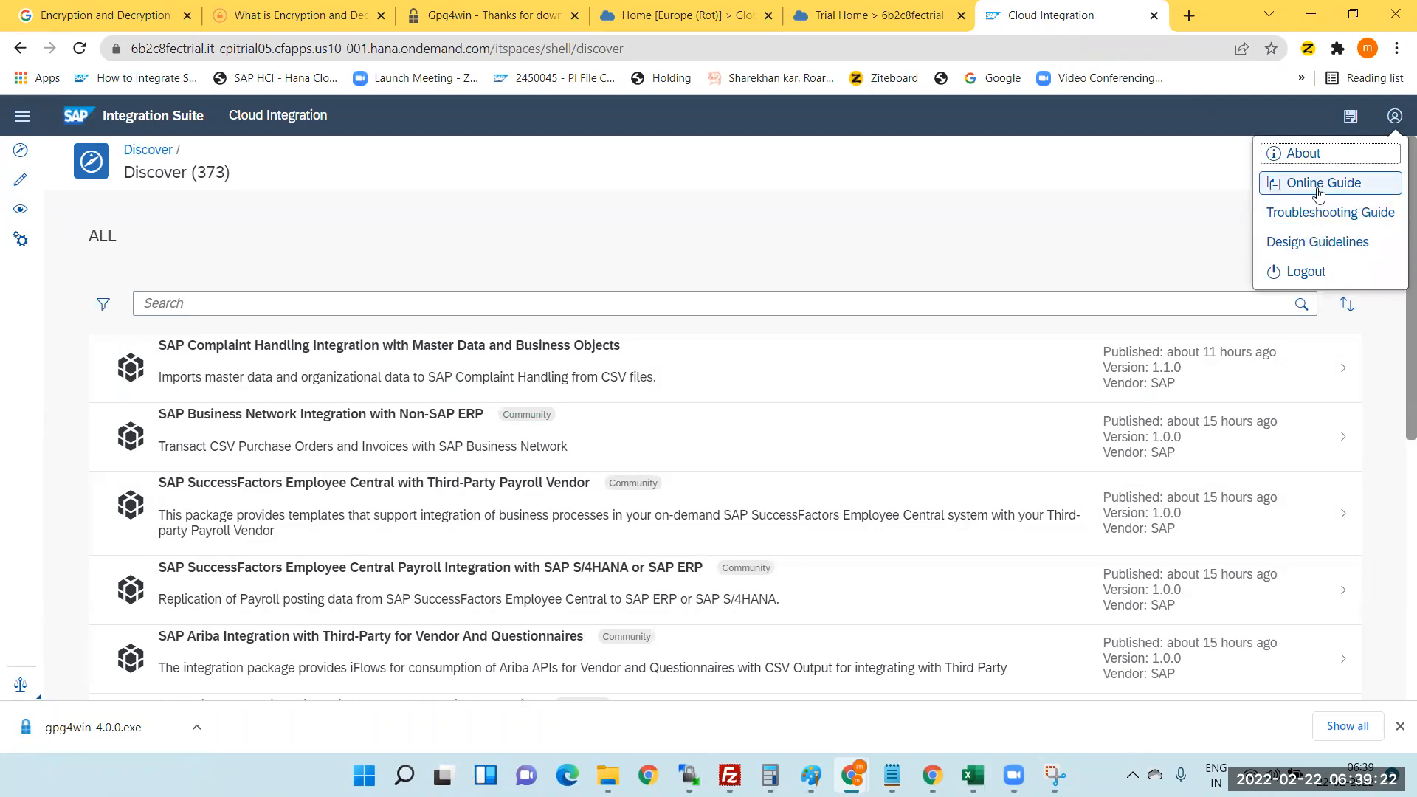
click(1316, 191)
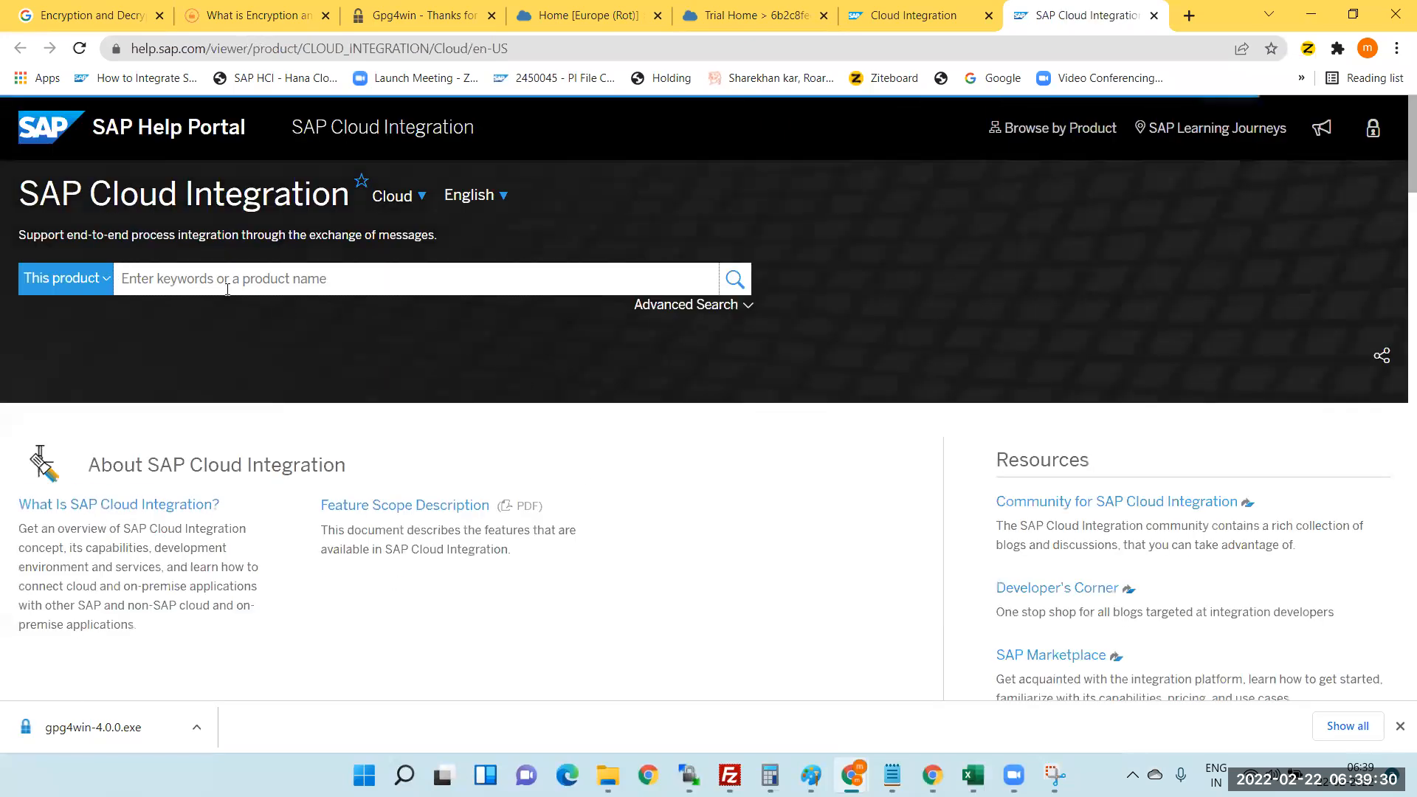
- Search the documentation for 'PGP' and open the PGP Keys result in a new tab
click(214, 285)
text(P)
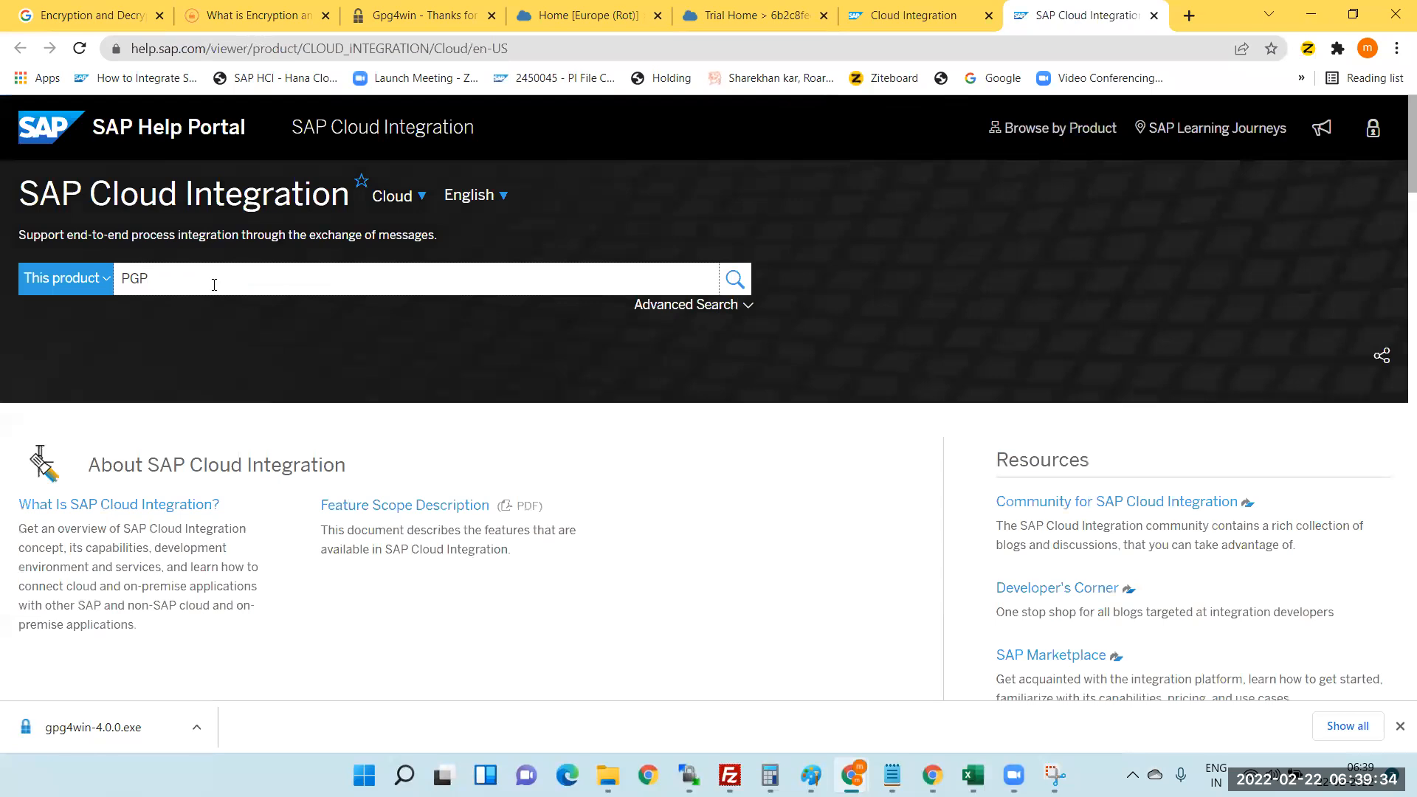
text(GP)
key(Return)
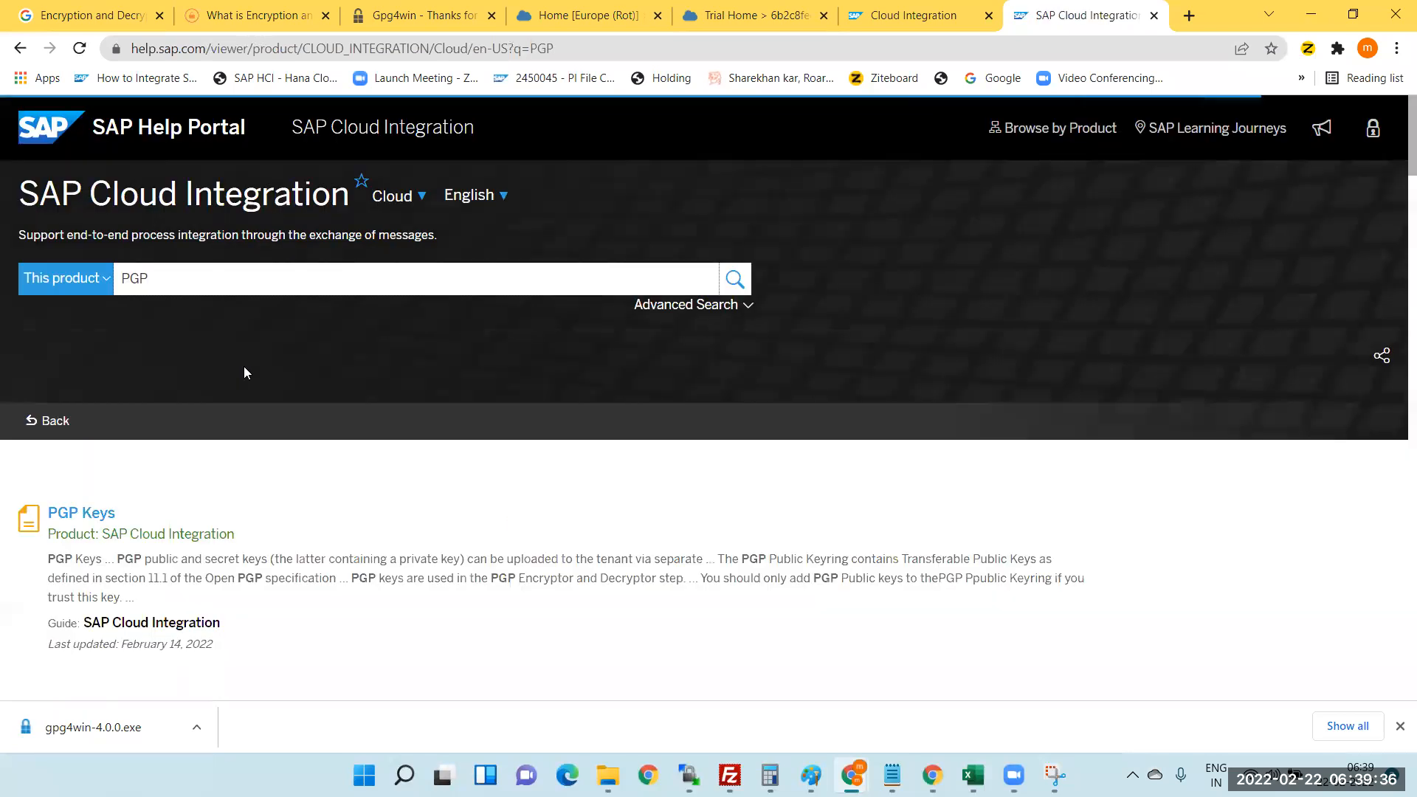
scroll(264, 532, down, 3)
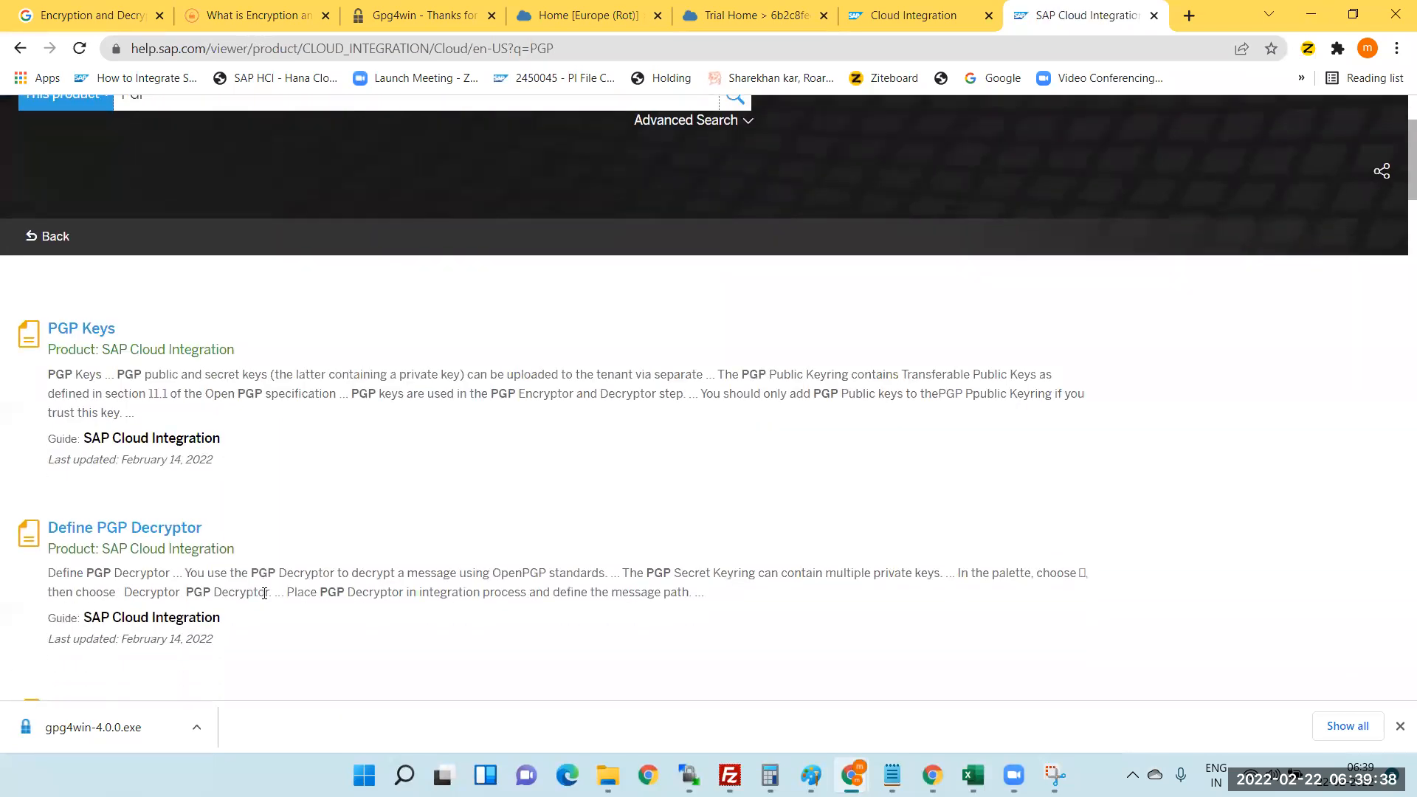
right_click(73, 329)
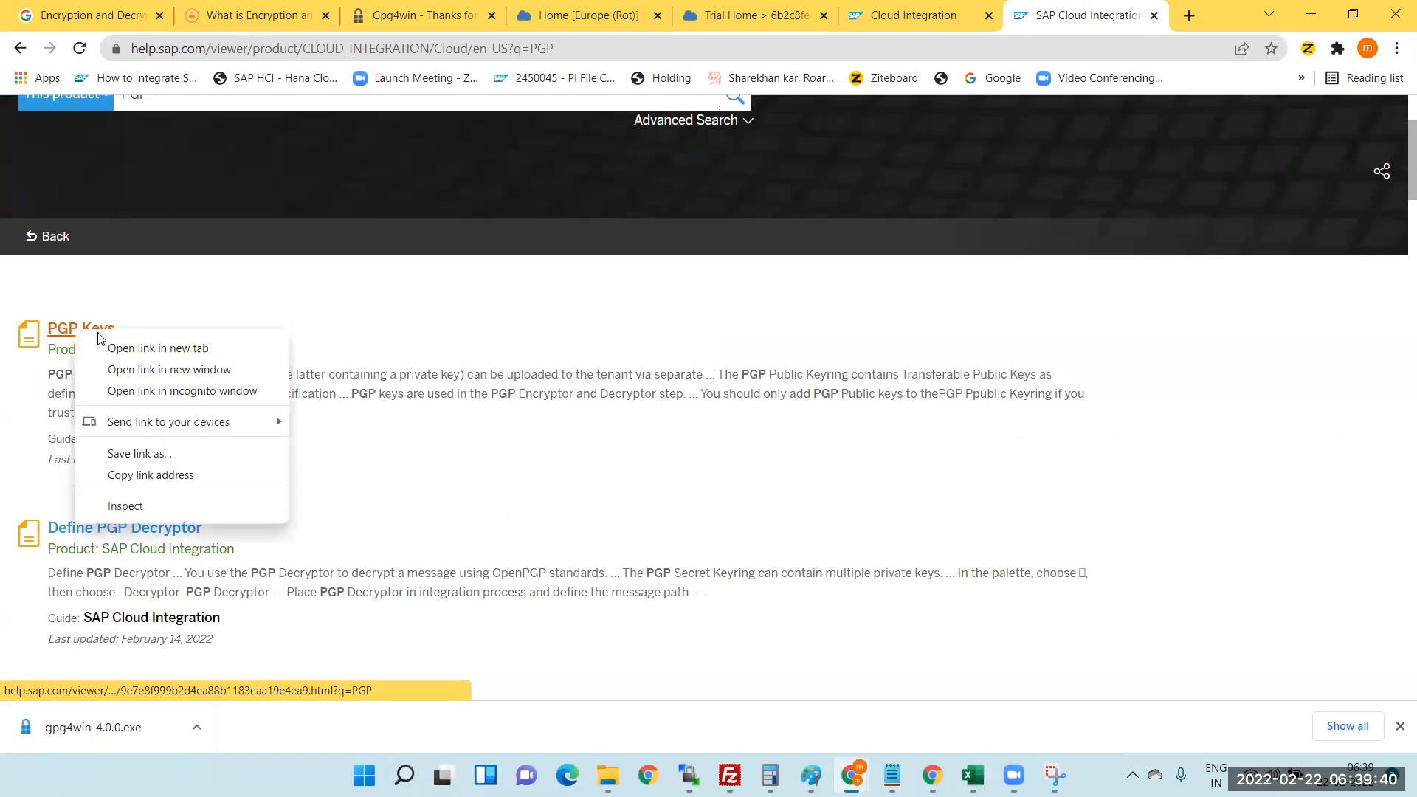
click(152, 345)
- Open 'Using gpg4win to Create PGP Keys' in a new tab
scroll(332, 414, down, 5)
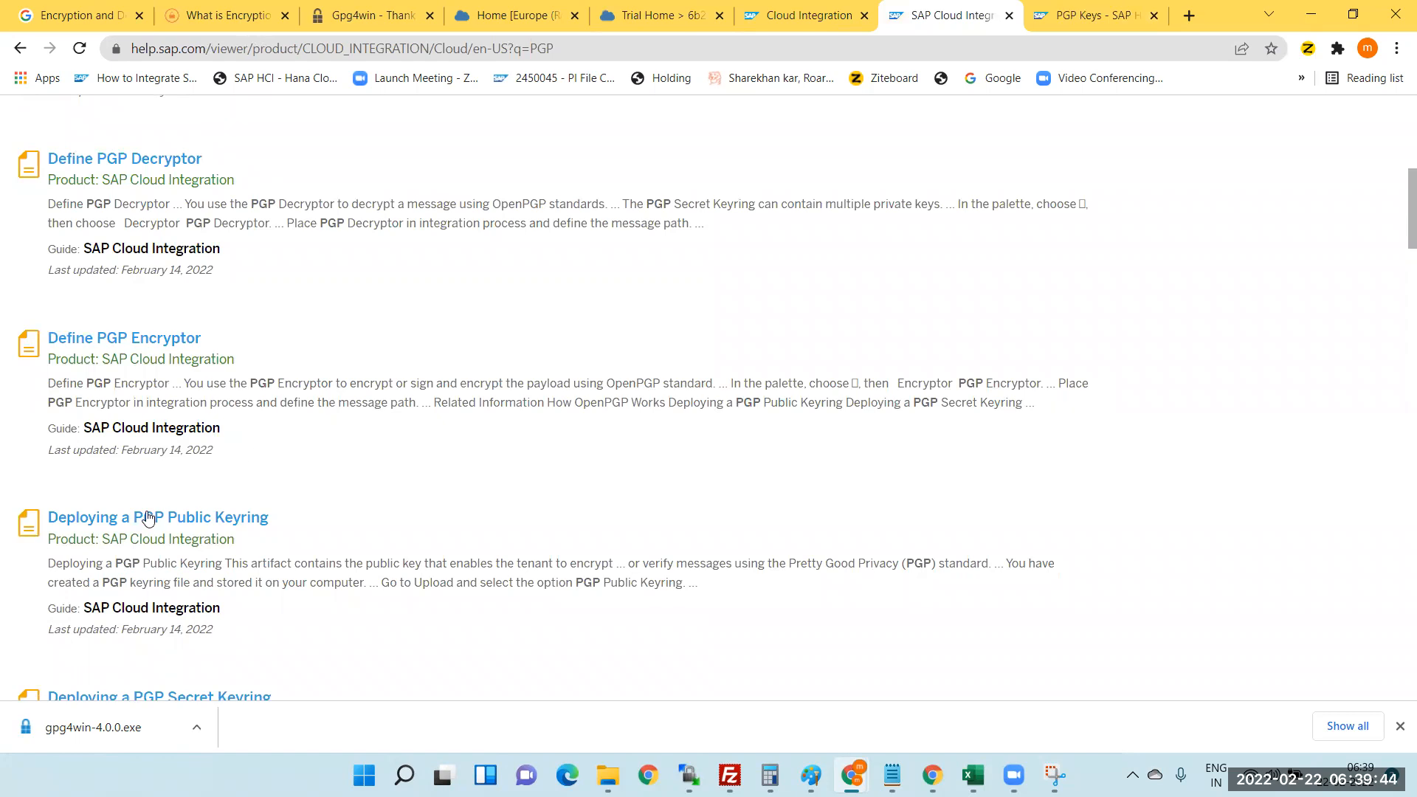
scroll(185, 487, down, 3)
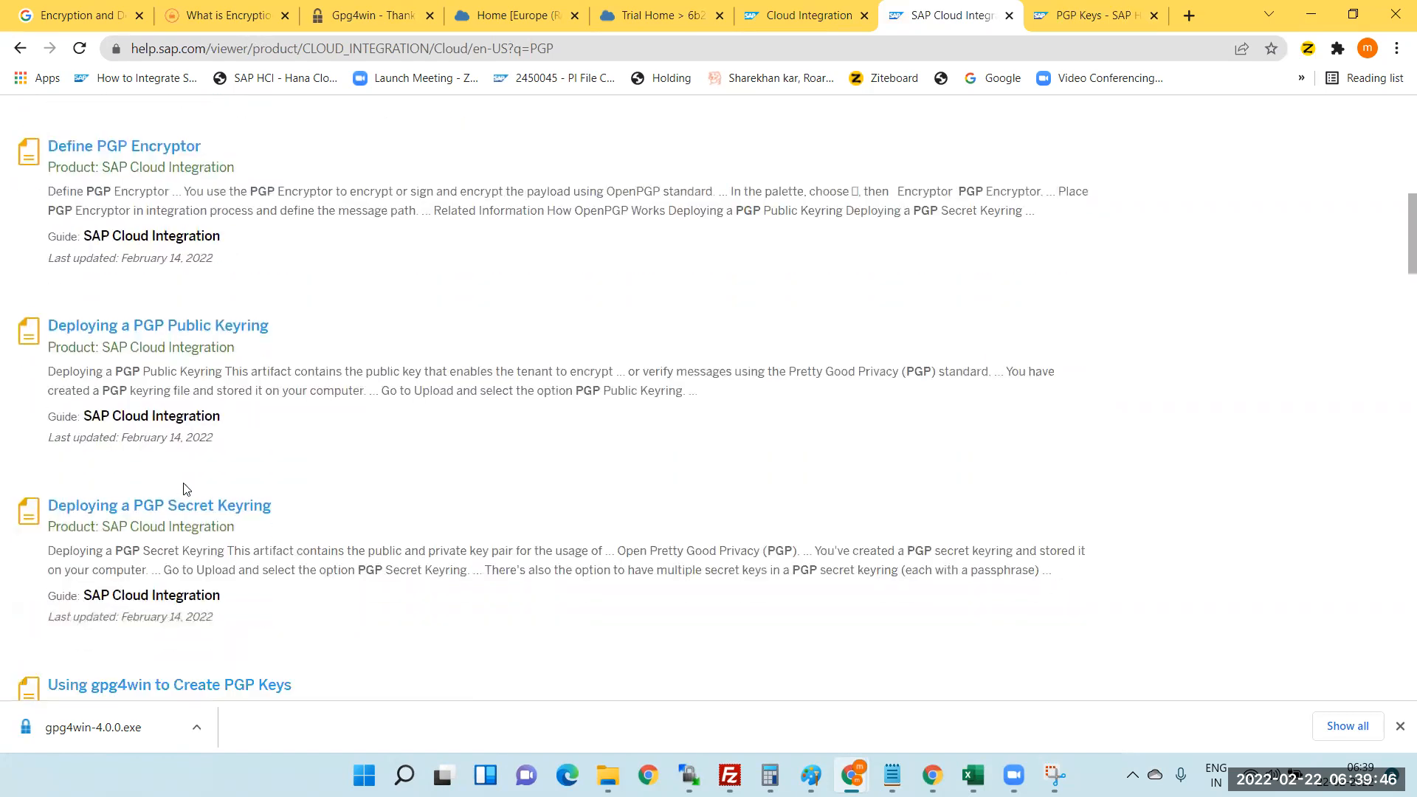
scroll(180, 495, down, 1)
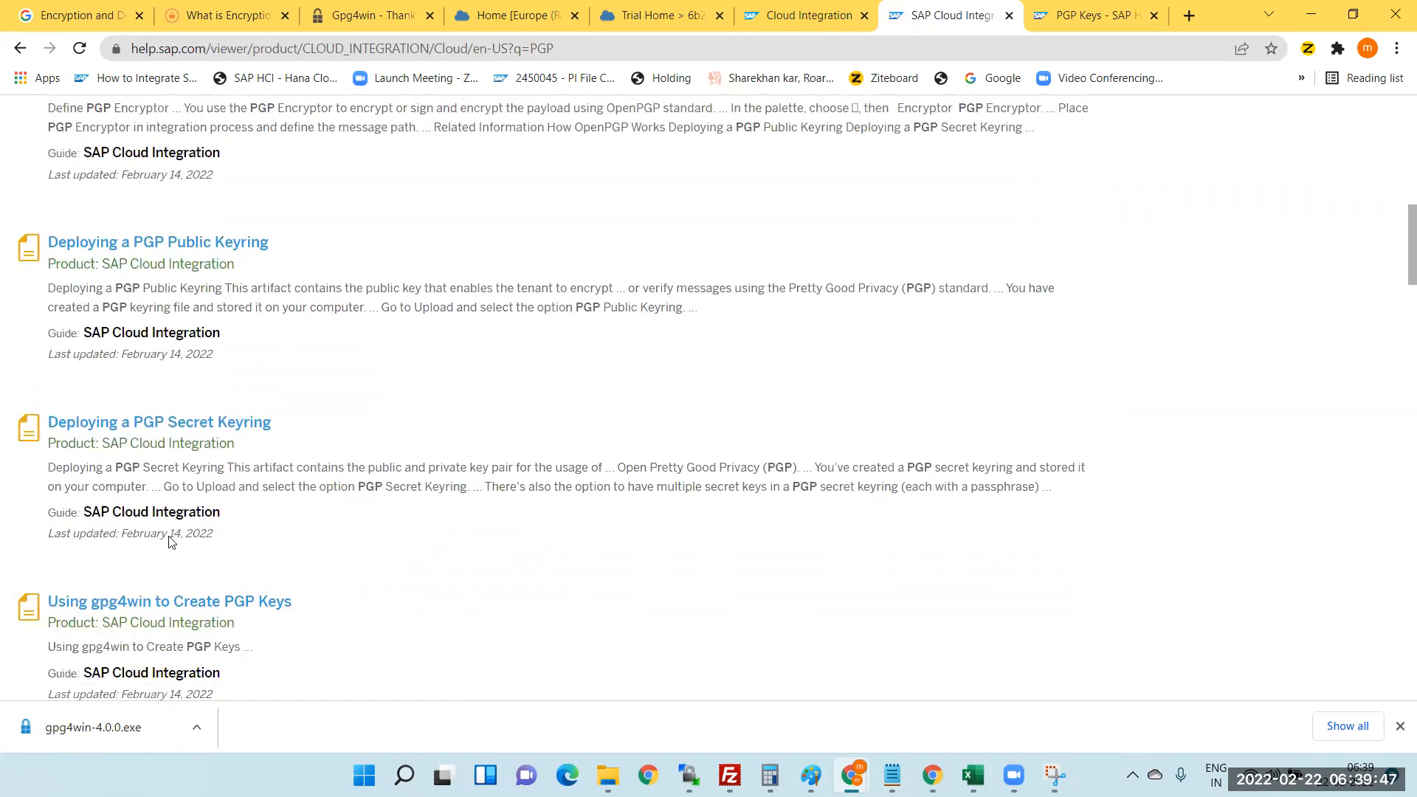
right_click(122, 610)
click(1113, 11)
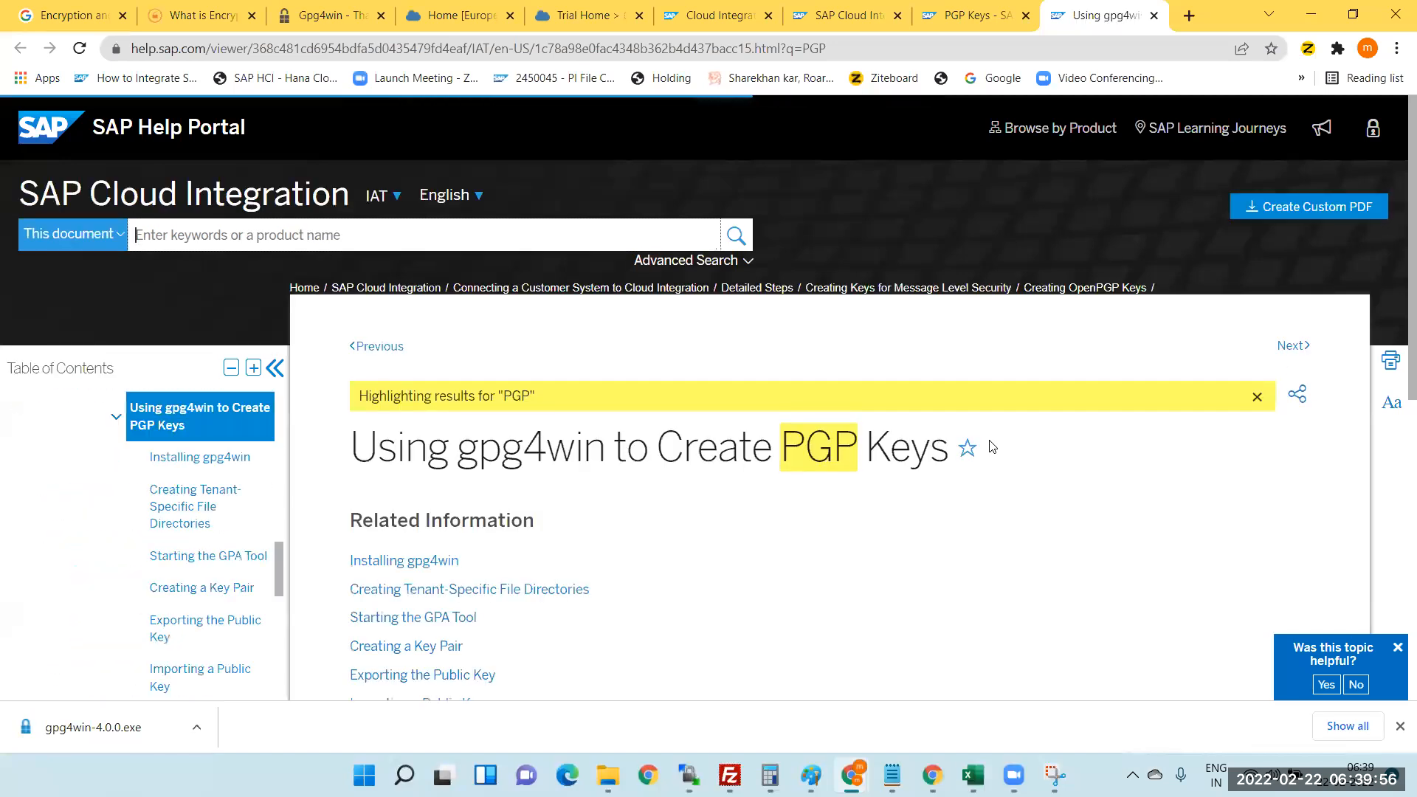
- Open 'Installing gpg4win' in a new tab and switch to it
scroll(992, 446, down, 2)
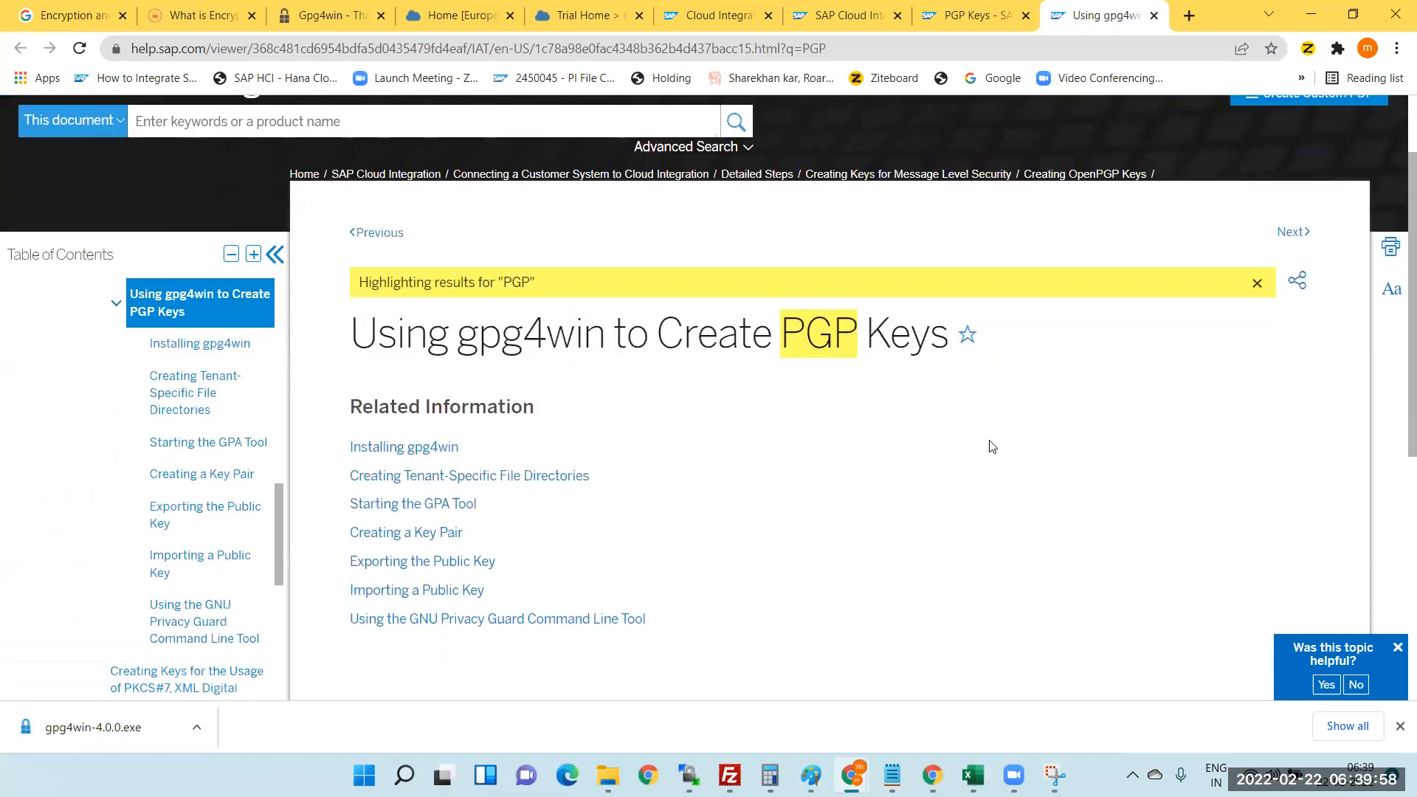
scroll(554, 354, down, 3)
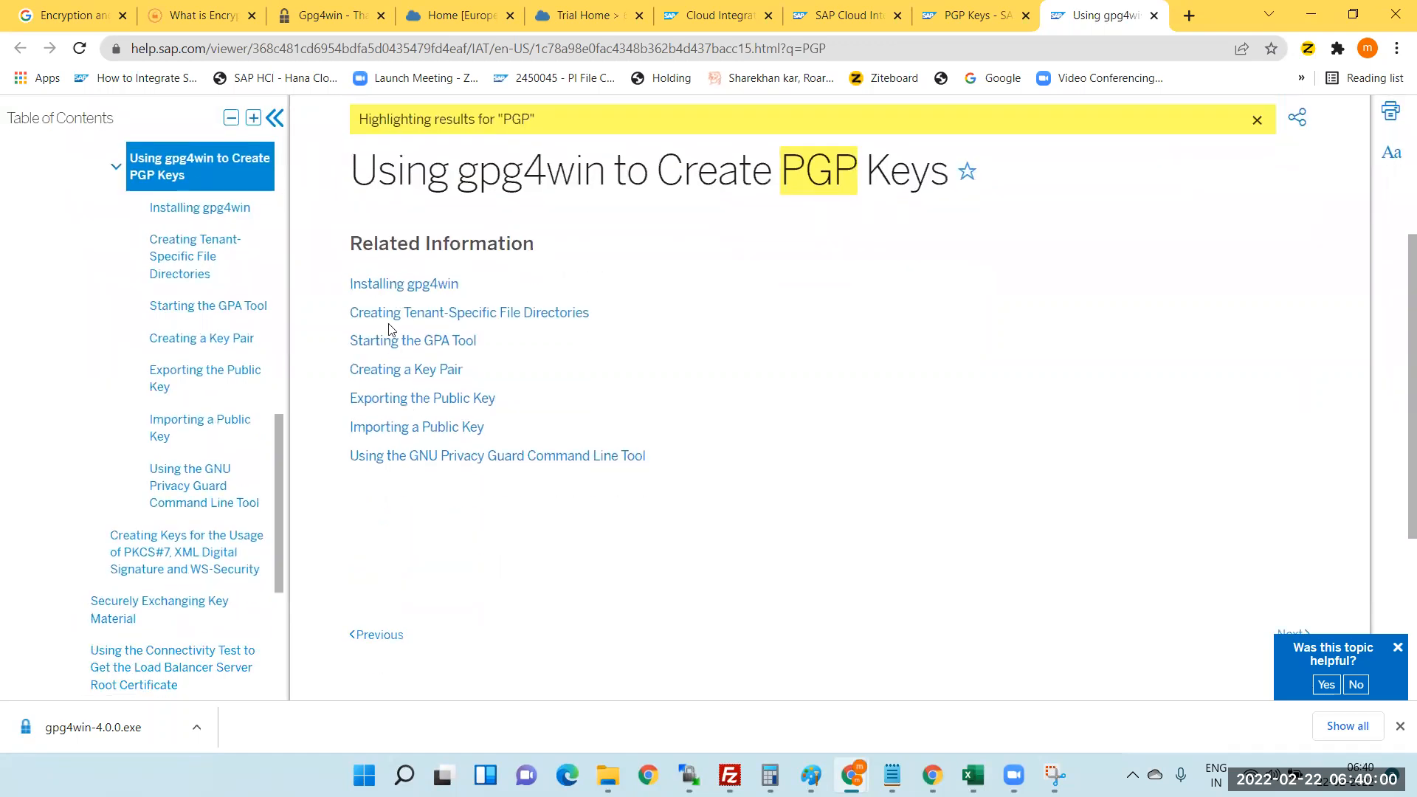
right_click(422, 292)
click(473, 301)
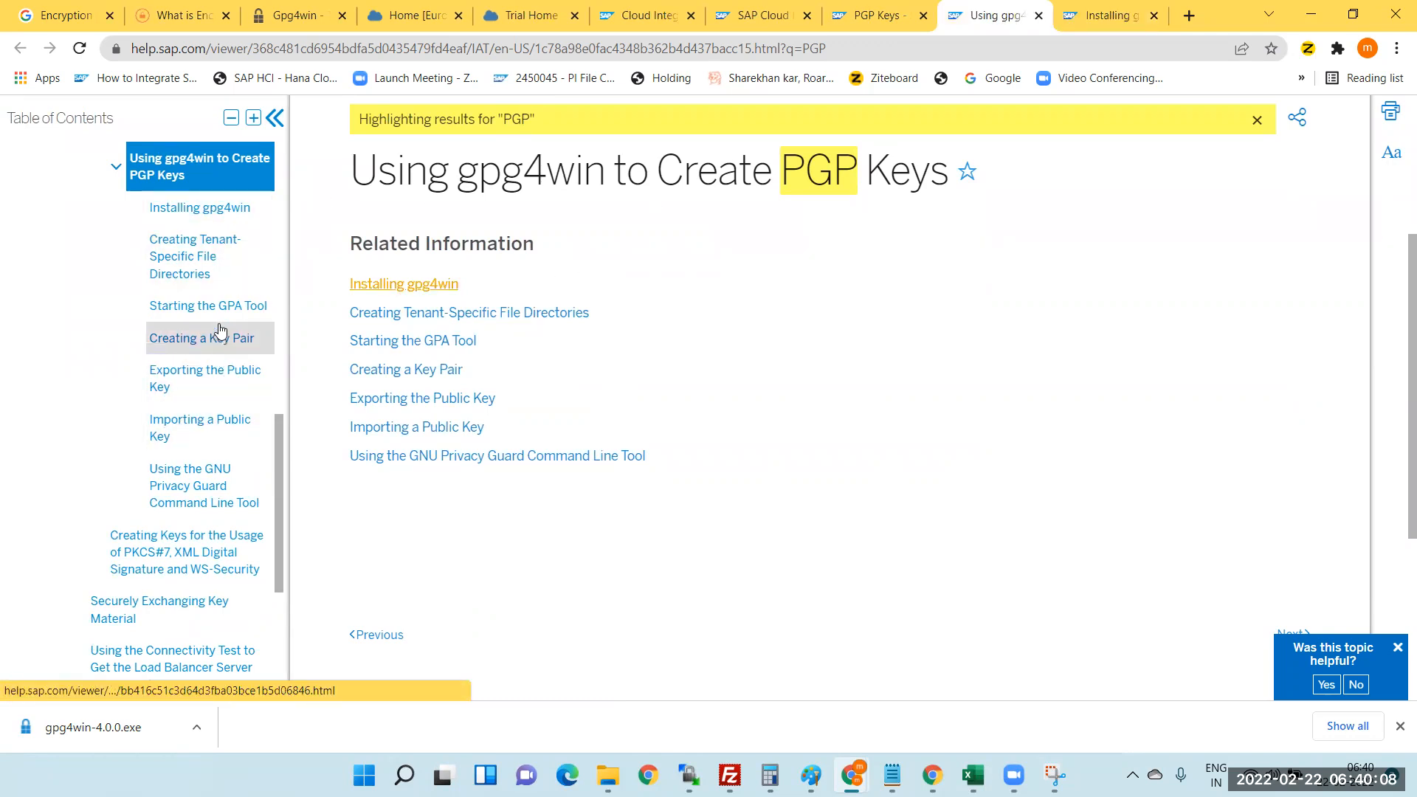
click(1107, 16)
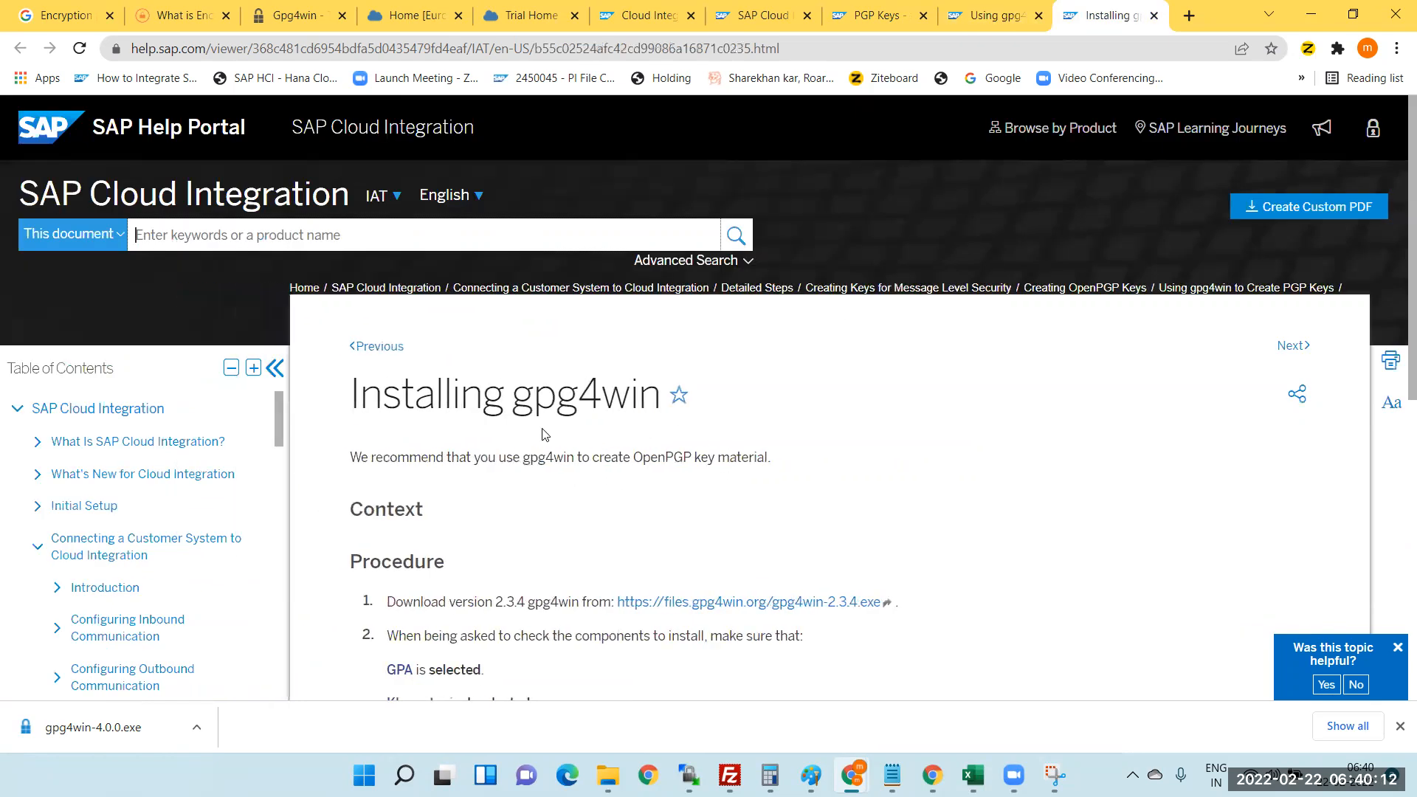
- Download the gpg4win-2.3.4.exe installer and return to the Installing gpg4win tab
scroll(618, 426, down, 2)
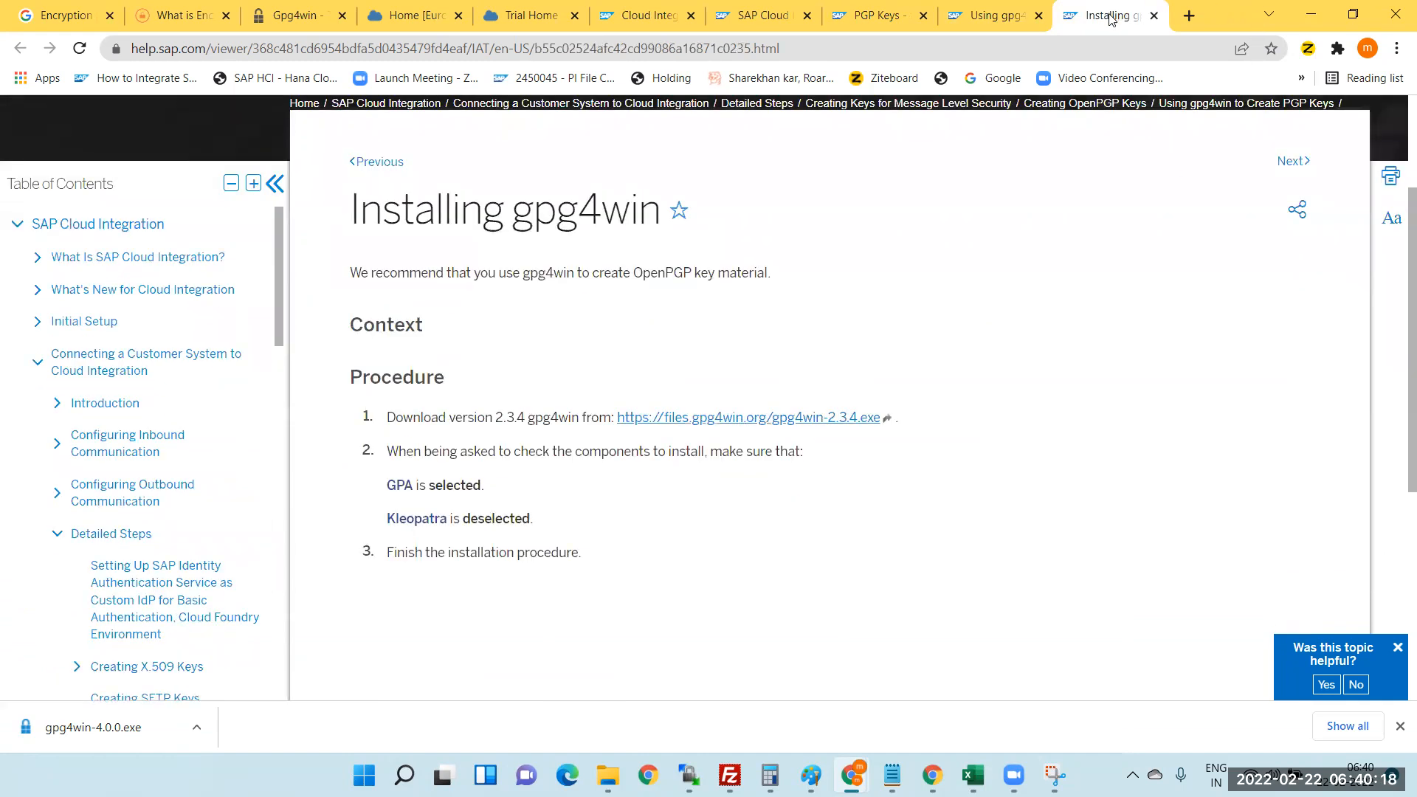
click(812, 417)
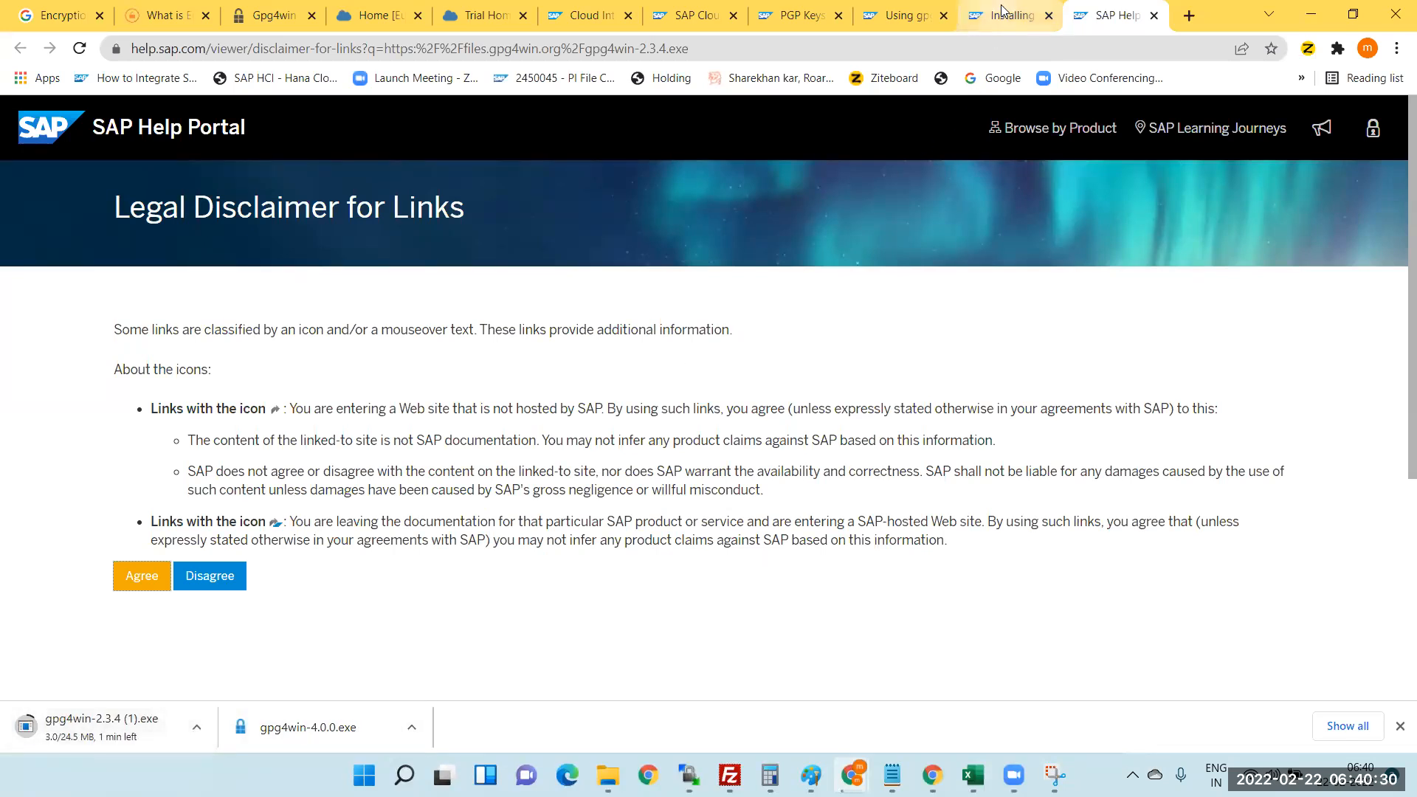
key(ctrl+shift+Tab)
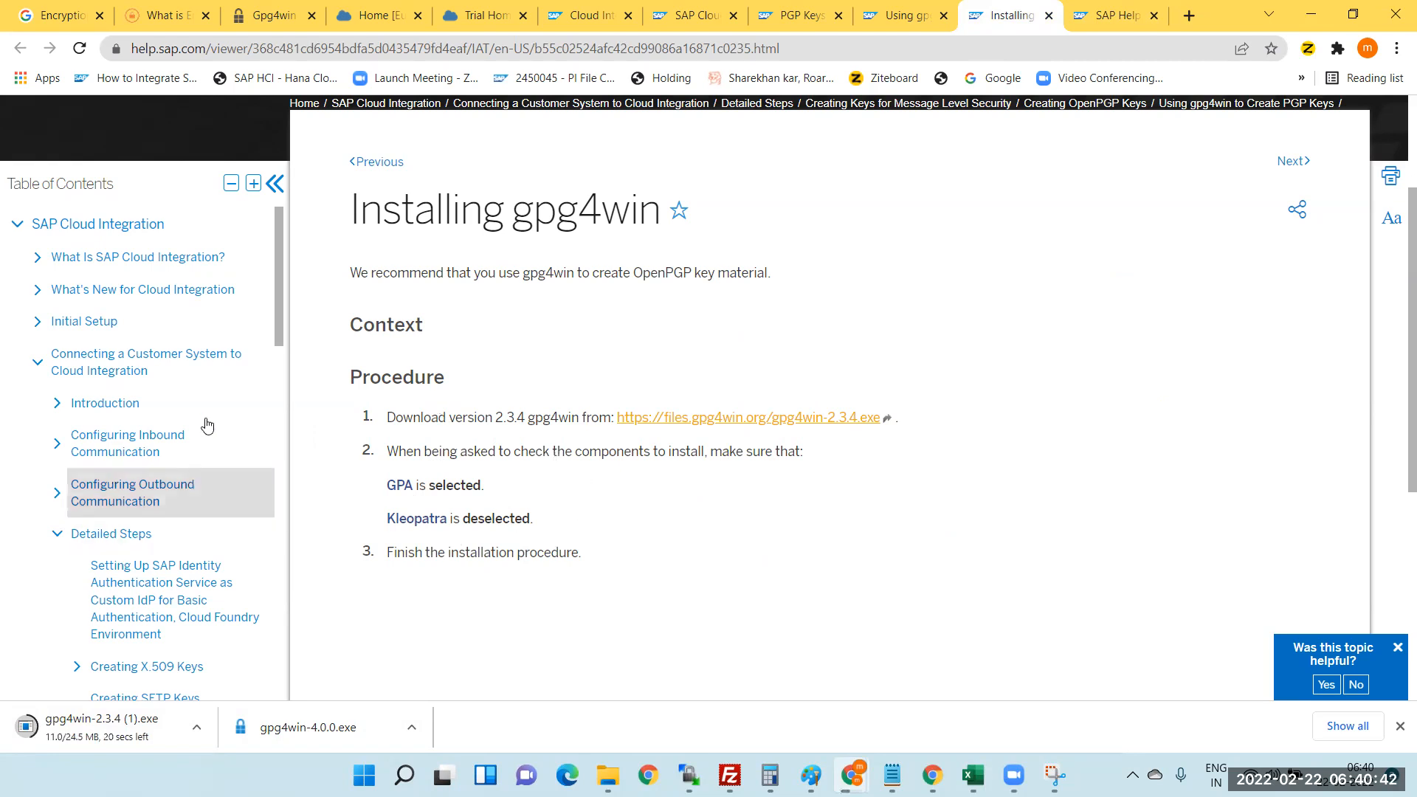
- Scroll through the Table of Contents, then run the downloaded gpg4win-4.0.0.exe installer
drag(278, 293, 279, 390)
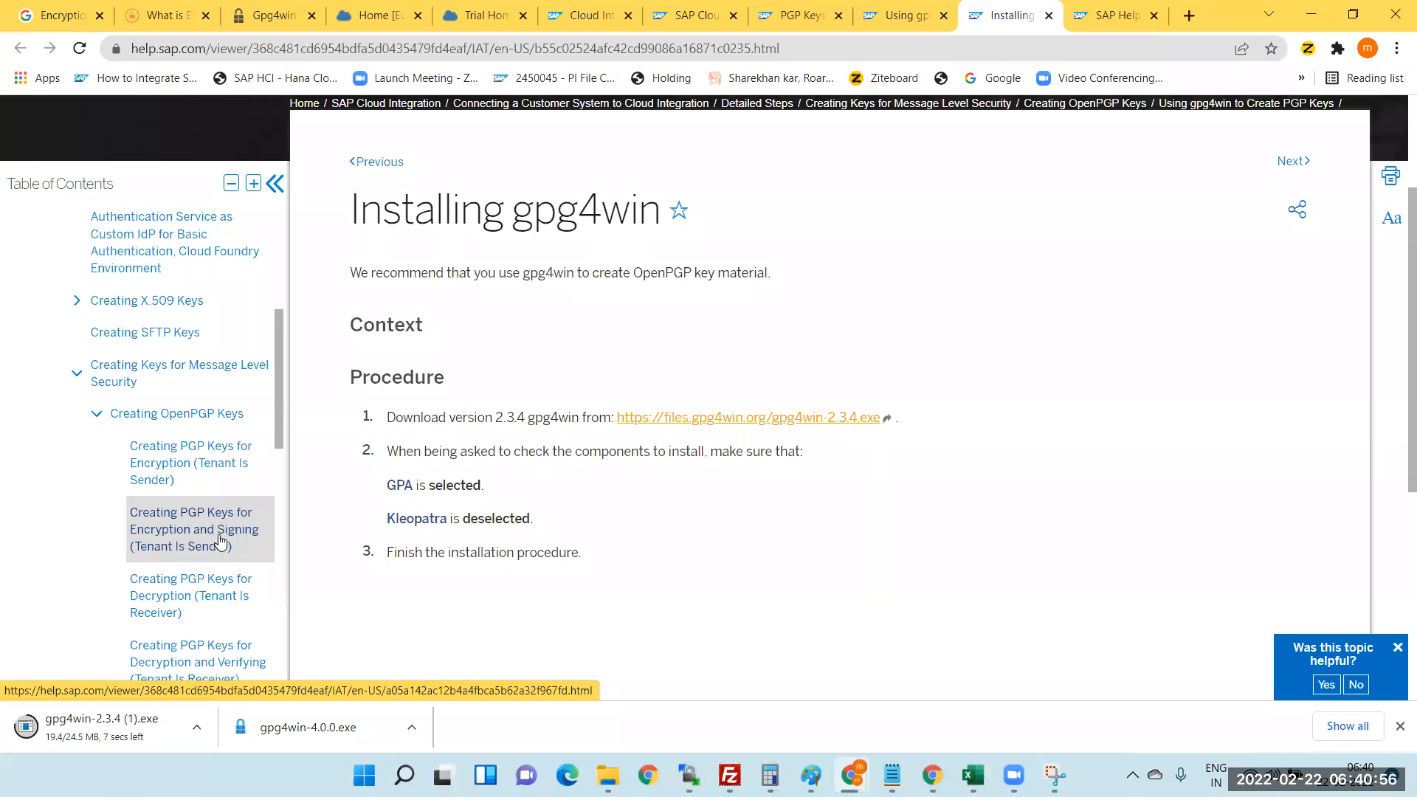
drag(277, 432, 278, 509)
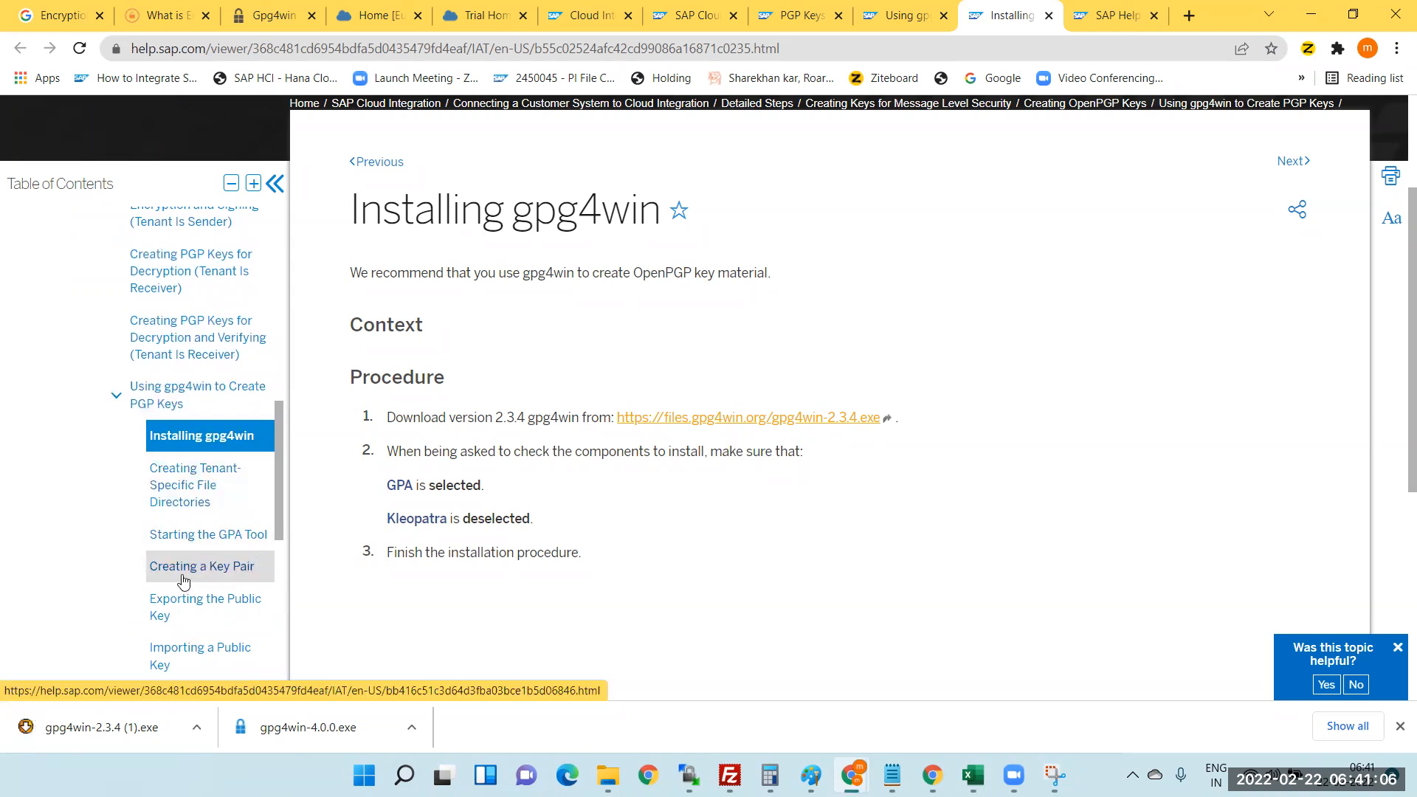
drag(278, 499, 277, 536)
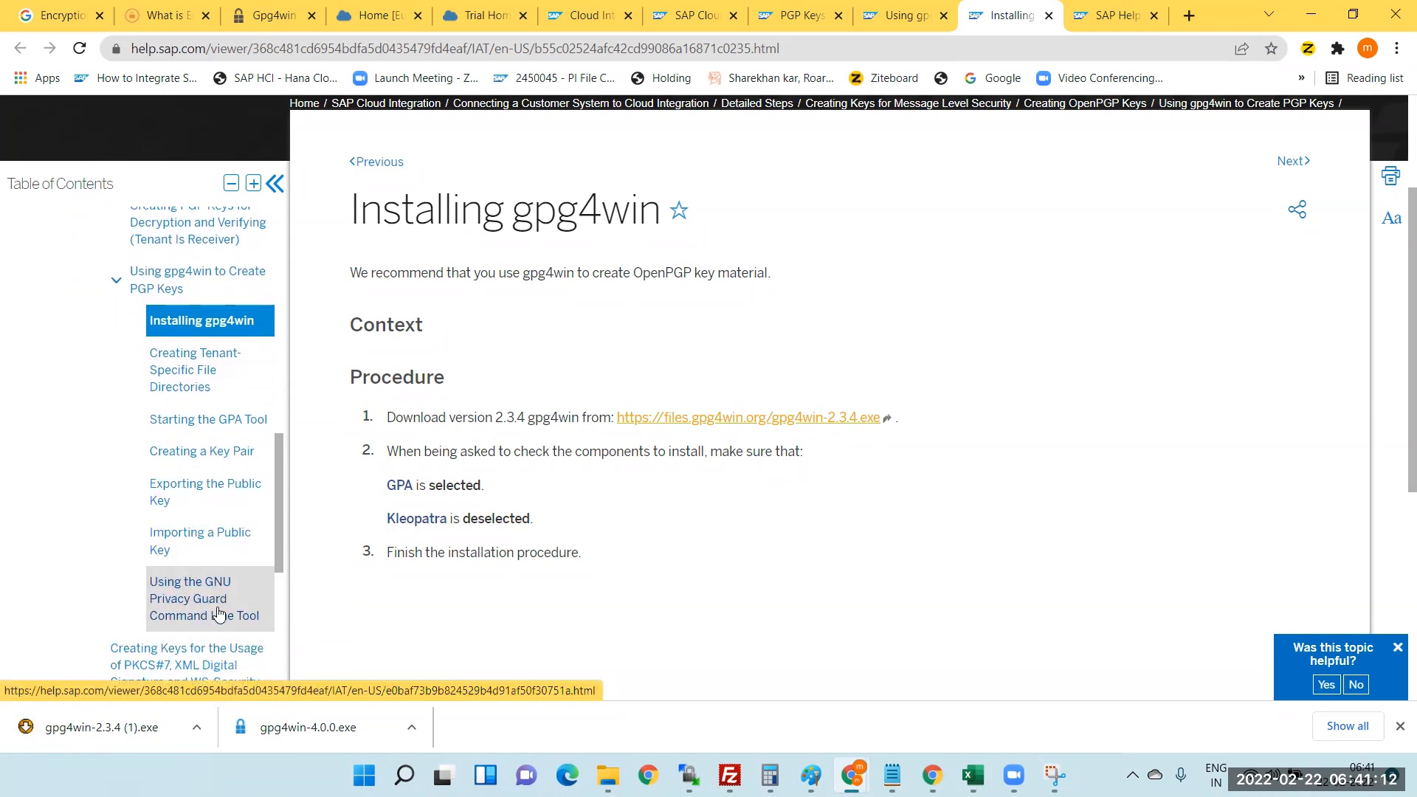
drag(279, 533, 279, 573)
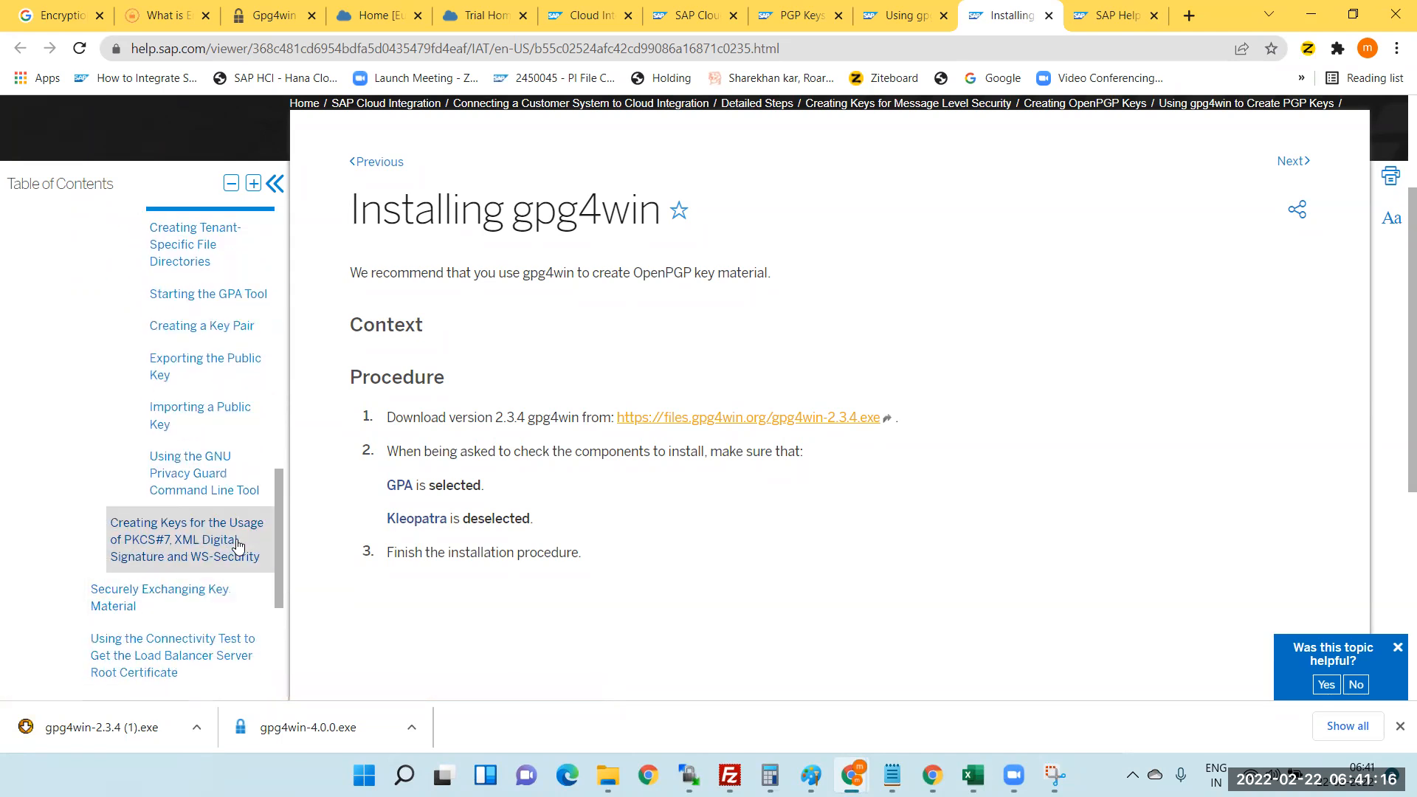
drag(279, 560, 282, 515)
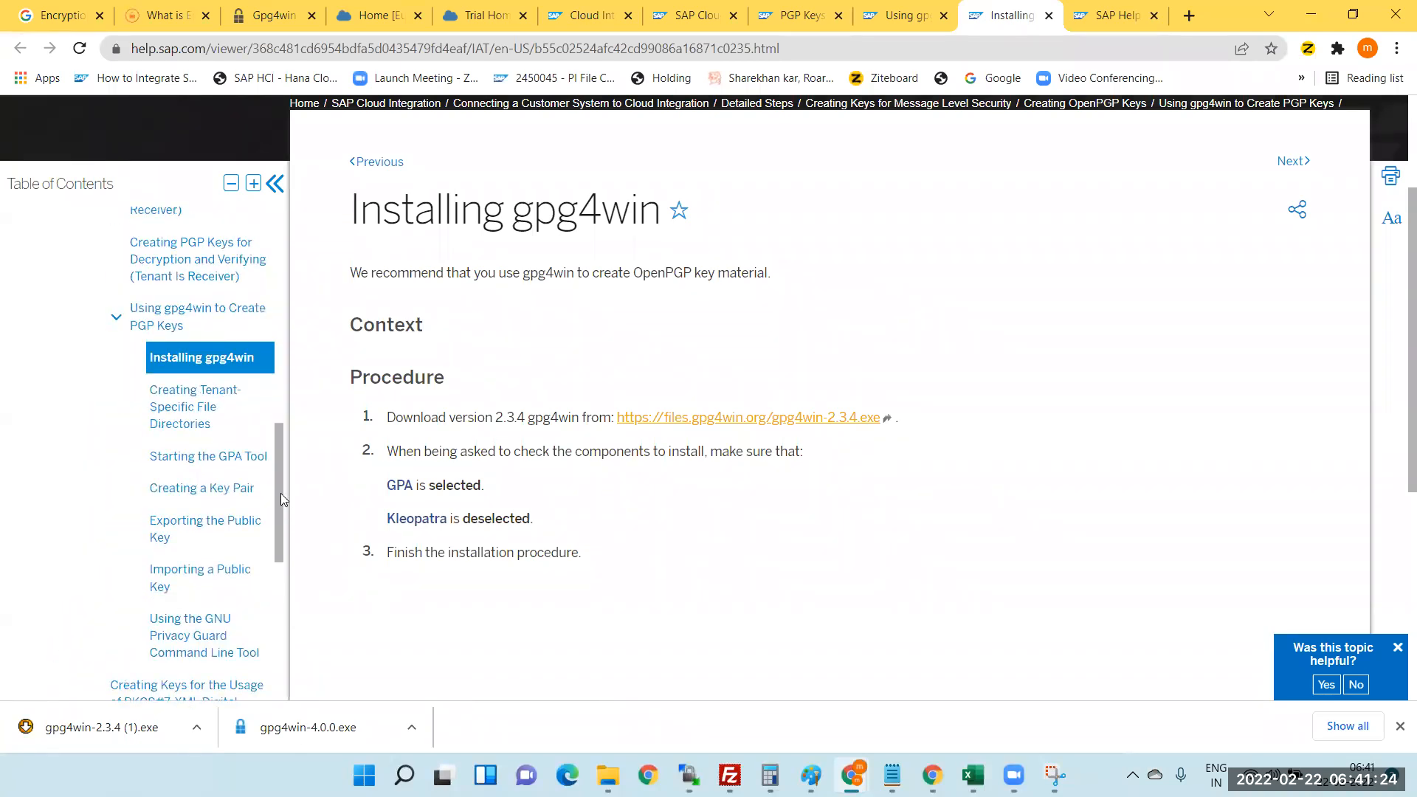
click(294, 729)
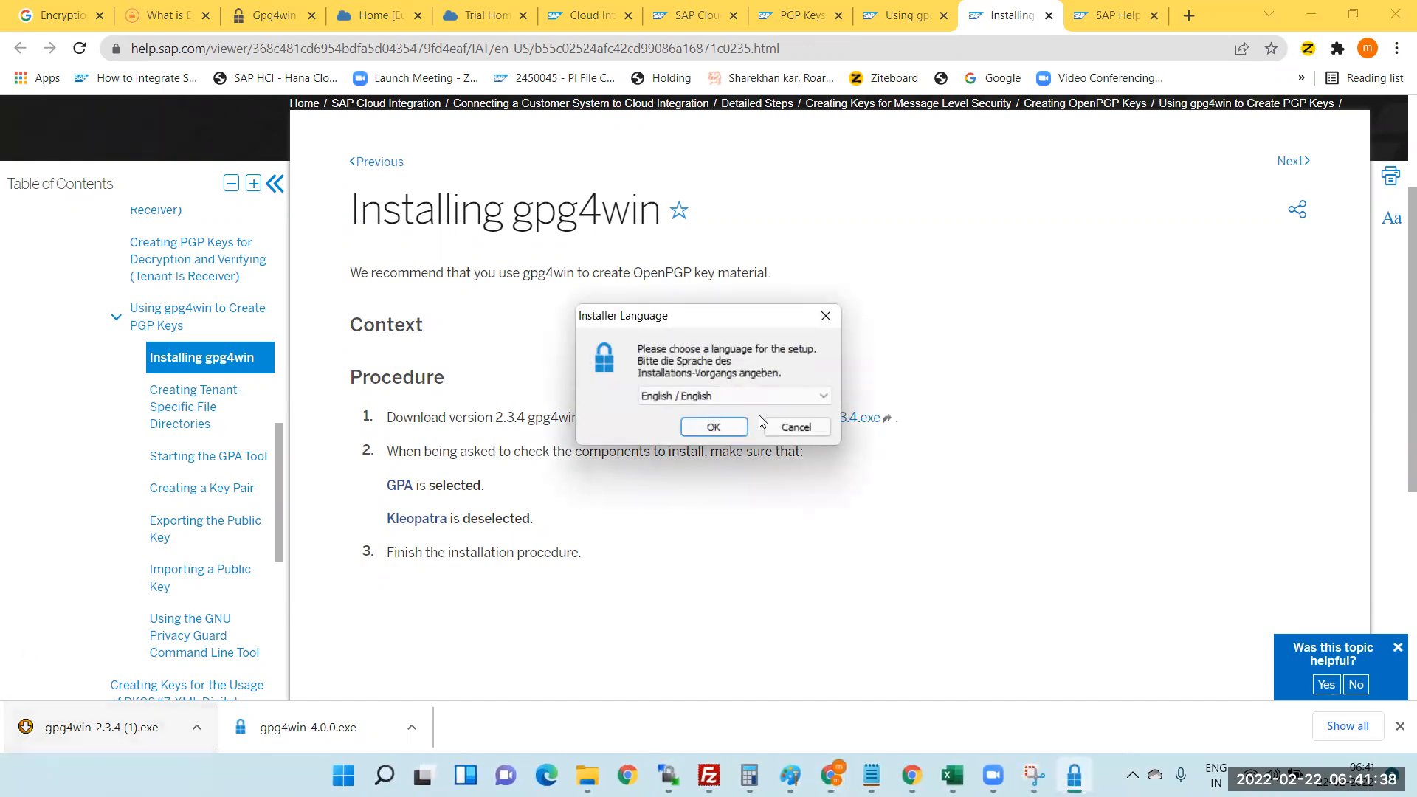
- Install Gpg4win 4.0.0 in English with default components and folder, then launch Kleopatra
click(715, 426)
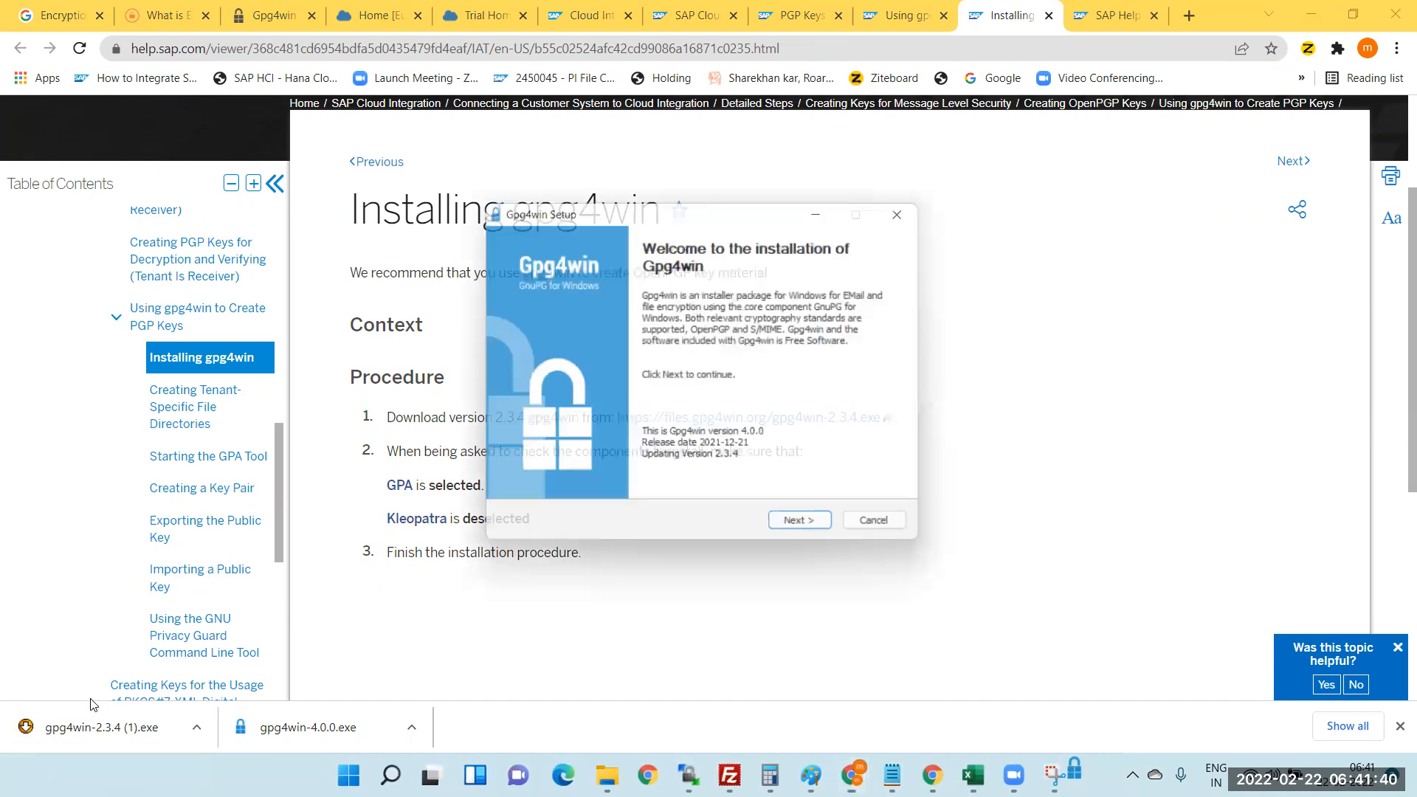
click(810, 533)
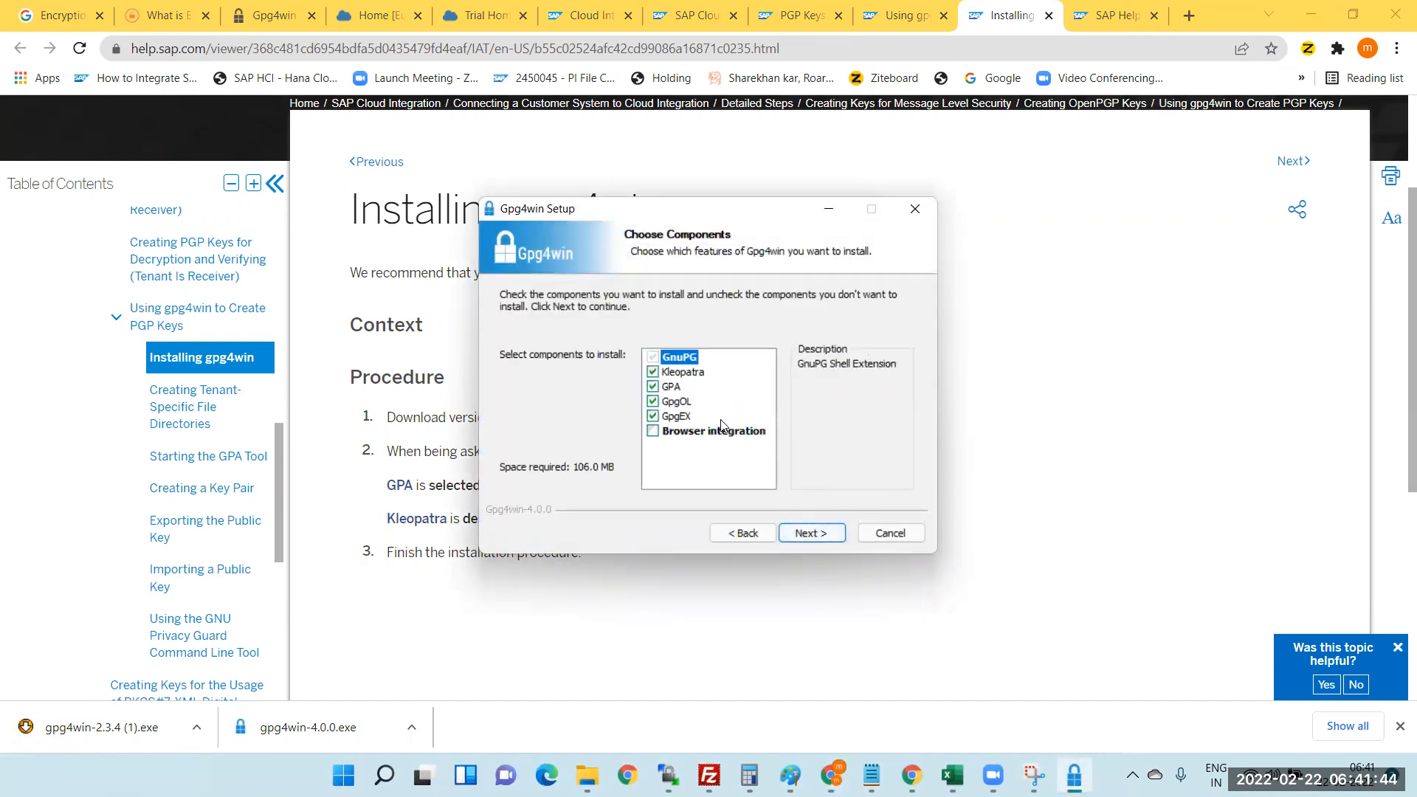
click(803, 534)
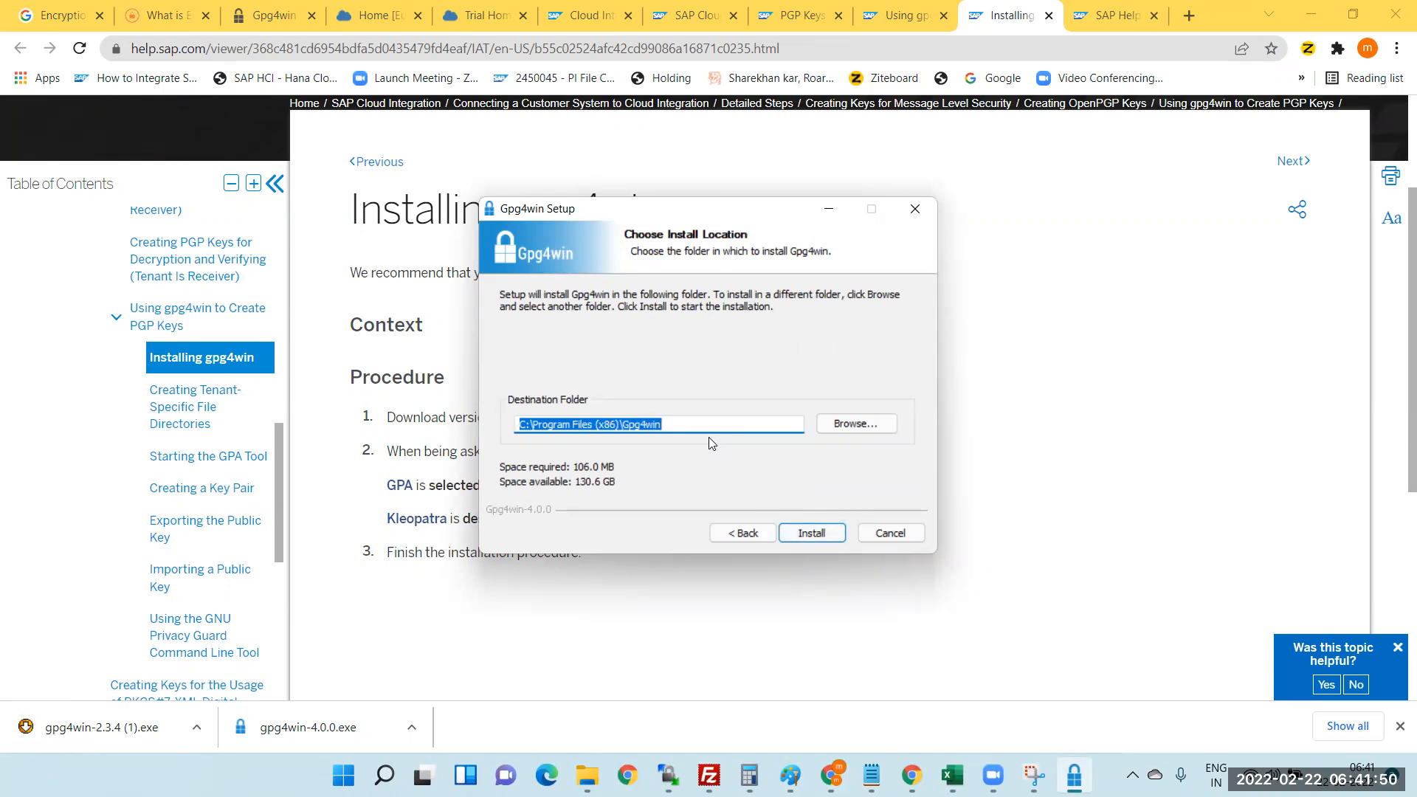
click(823, 535)
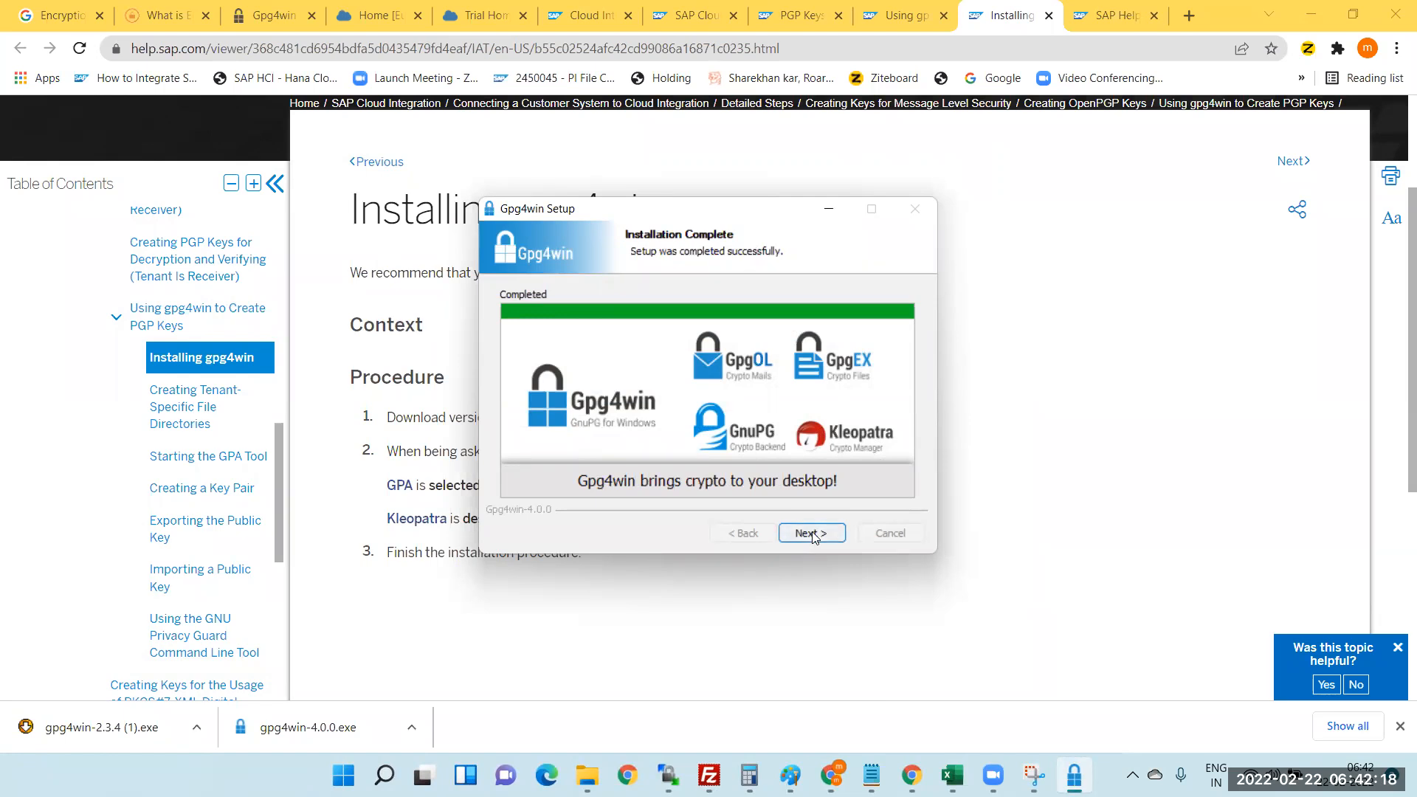
click(813, 535)
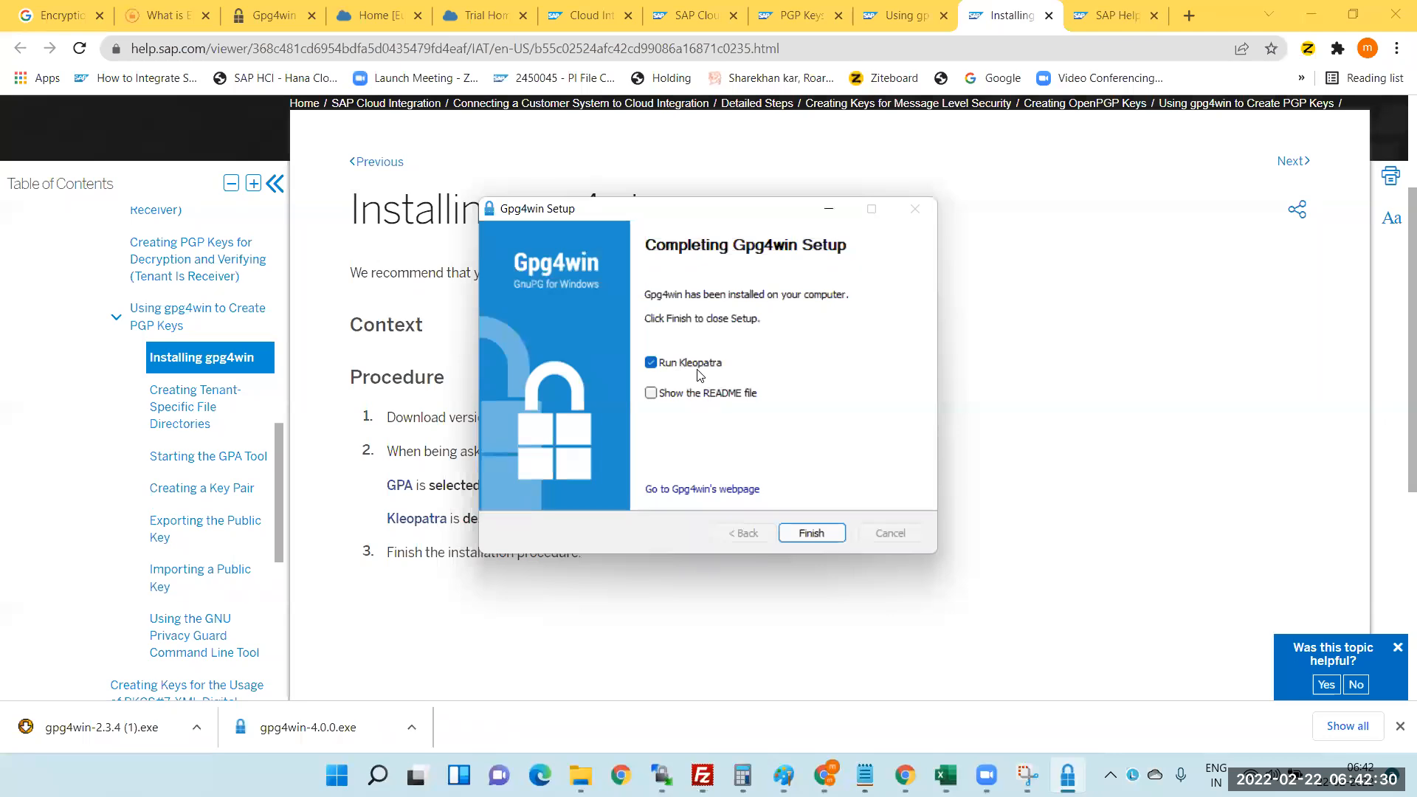
click(805, 533)
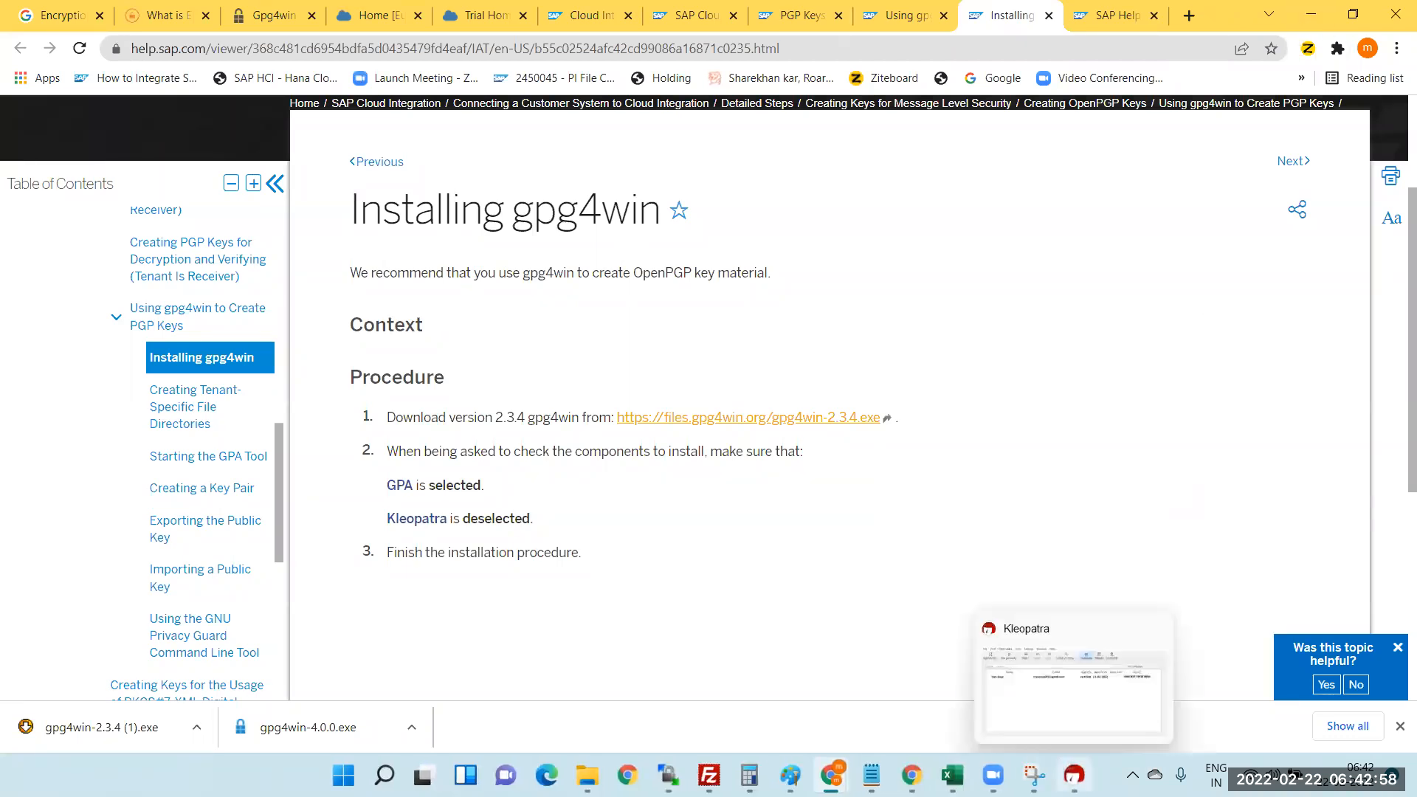
click(1074, 775)
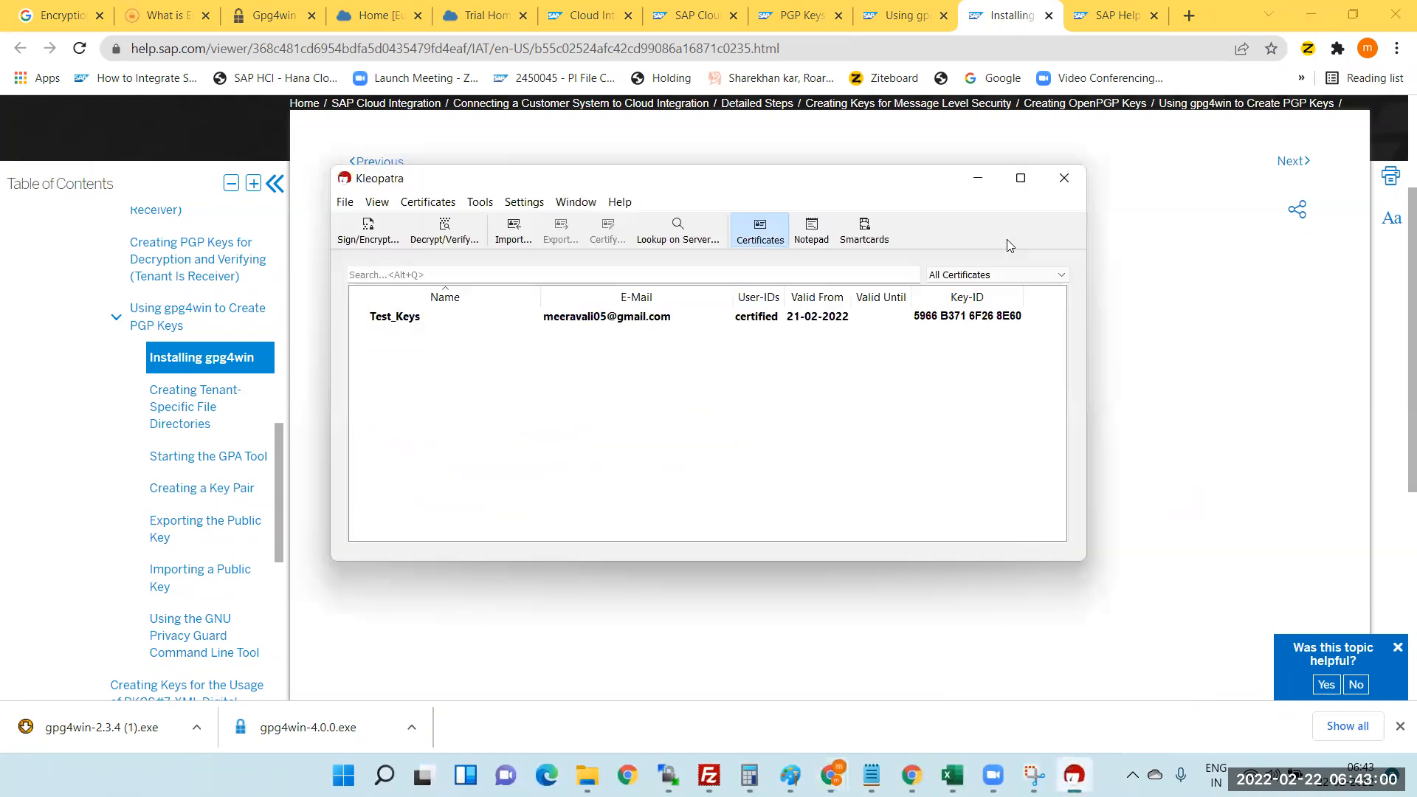
- Maximize Kleopatra and start a new personal OpenPGP key pair from File > New Key Pair
click(1021, 178)
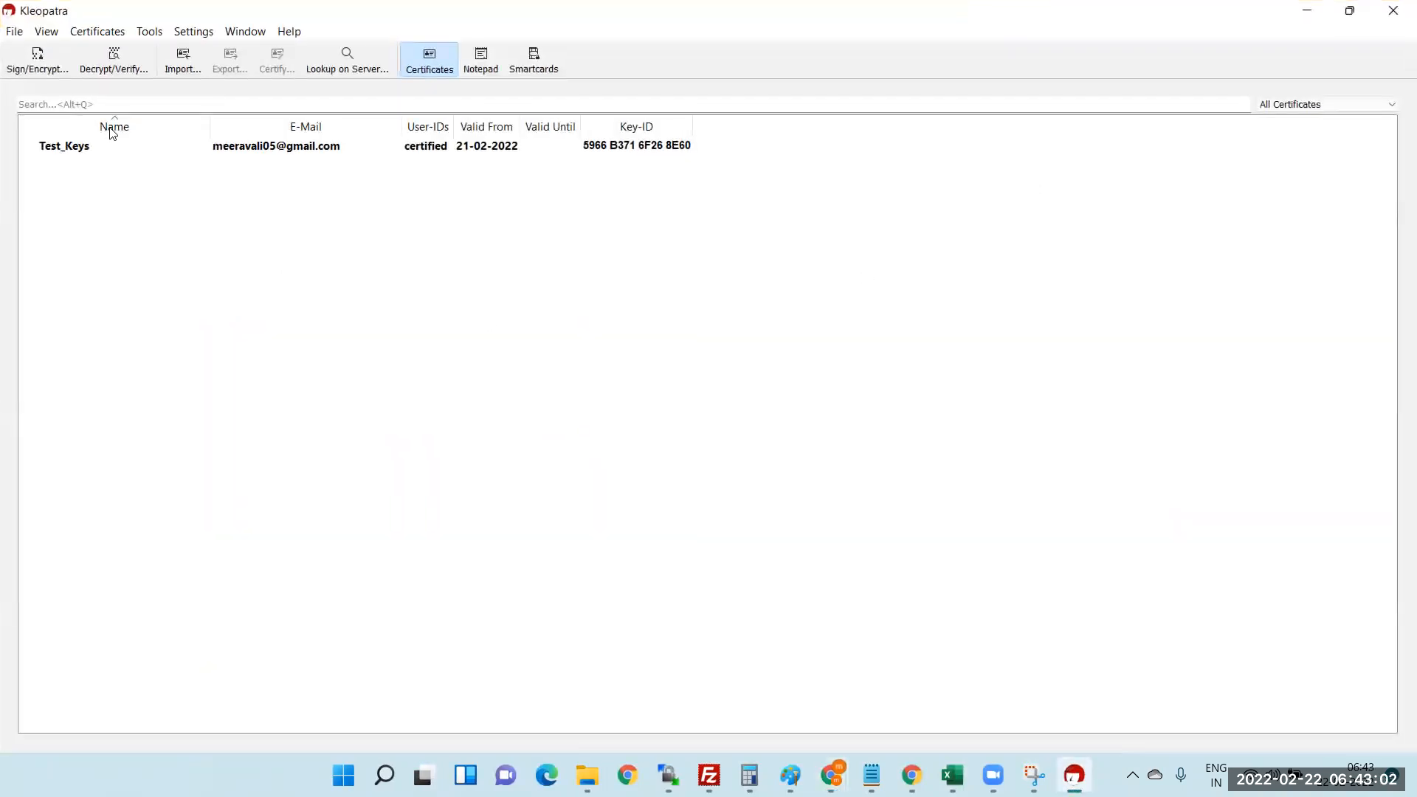
click(15, 32)
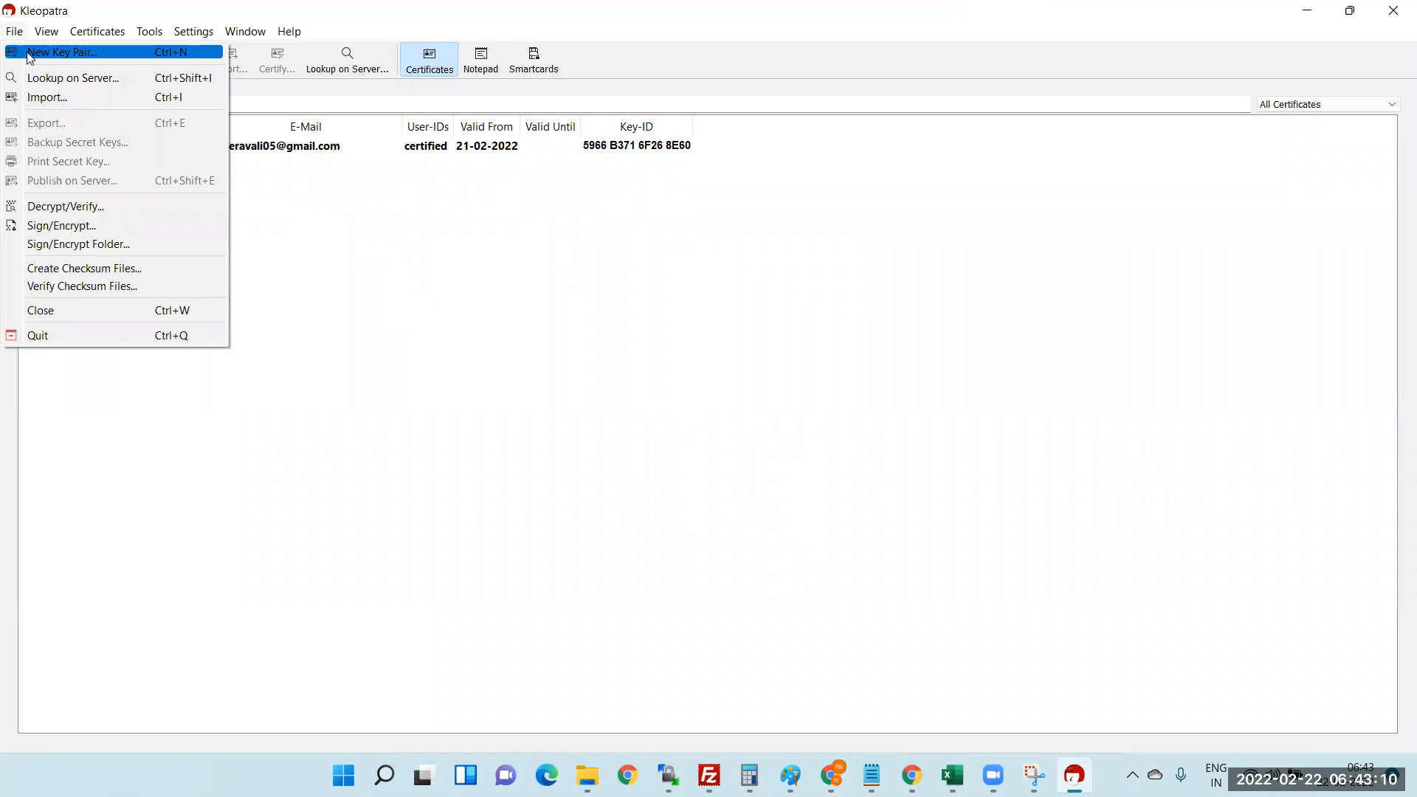
click(30, 54)
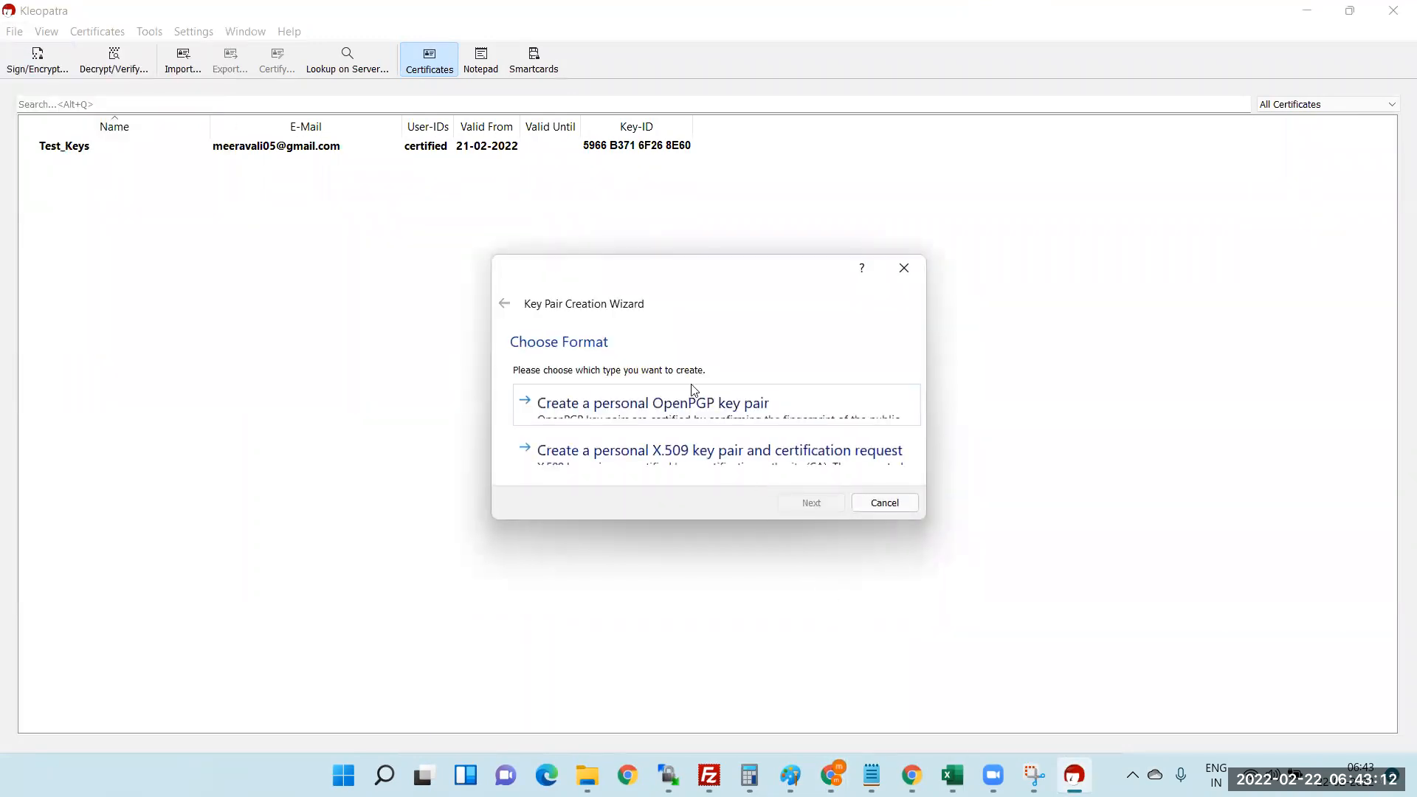
drag(613, 272, 548, 228)
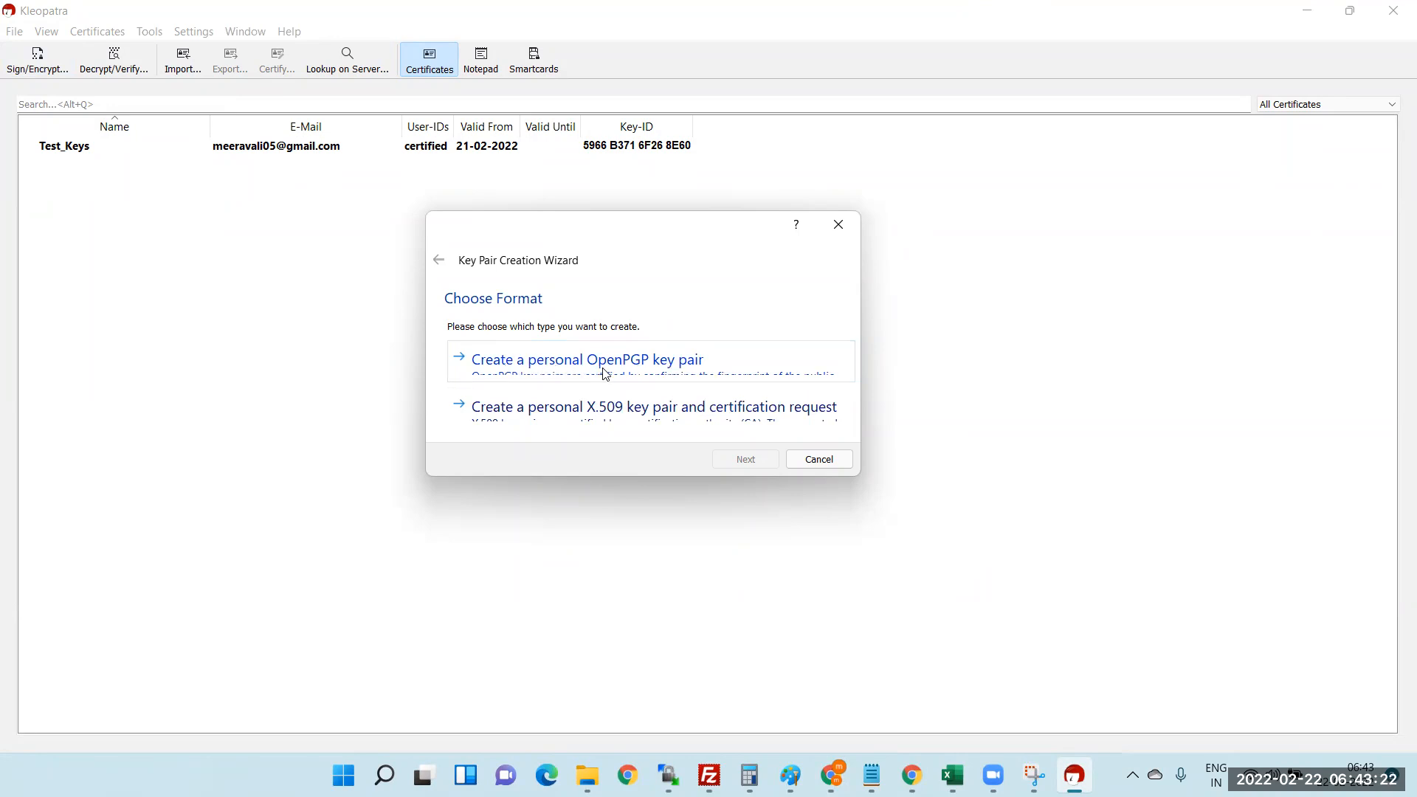
click(673, 371)
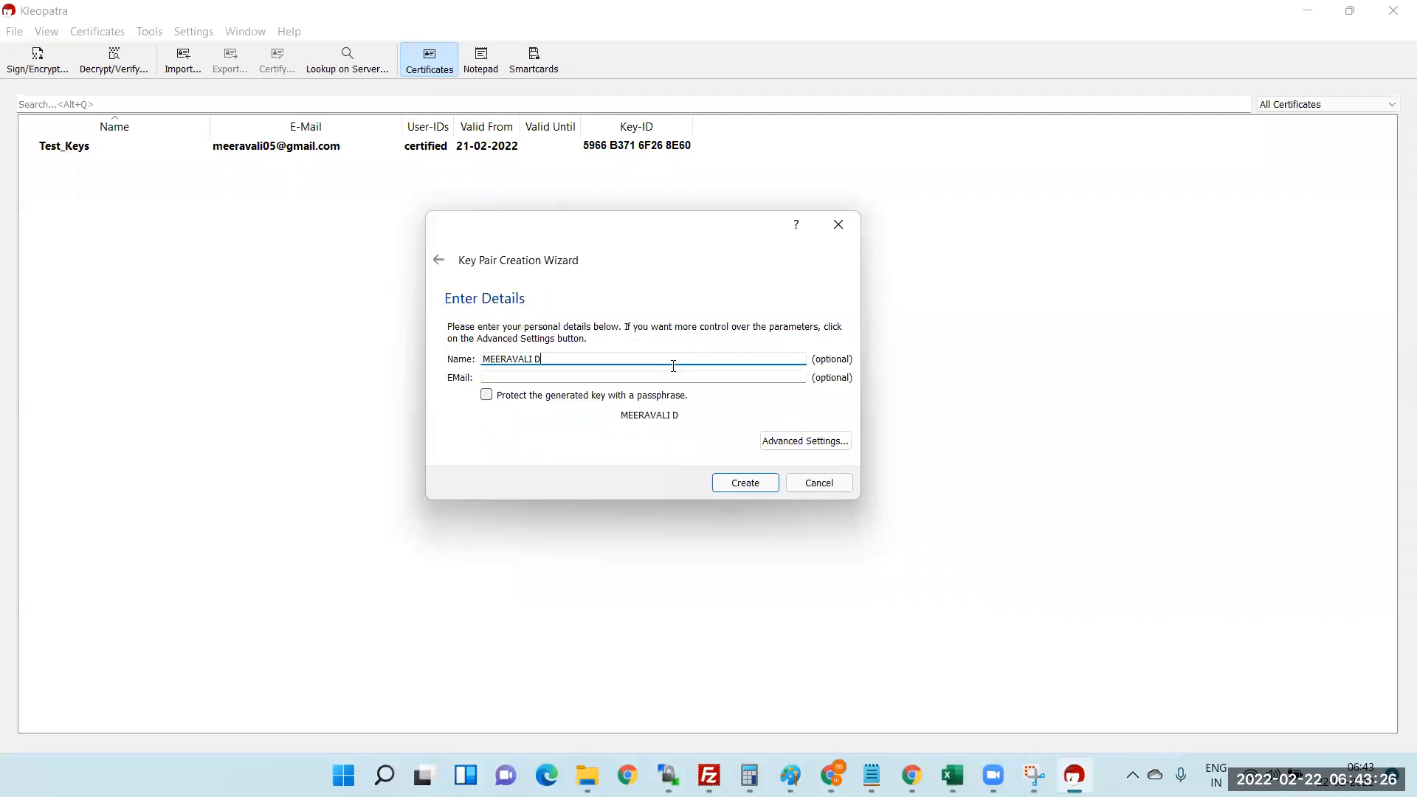
- Name the key S4V_Test, enter the owner's e-mail address, enable passphrase protection, then open Advanced Settings
drag(543, 360, 482, 360)
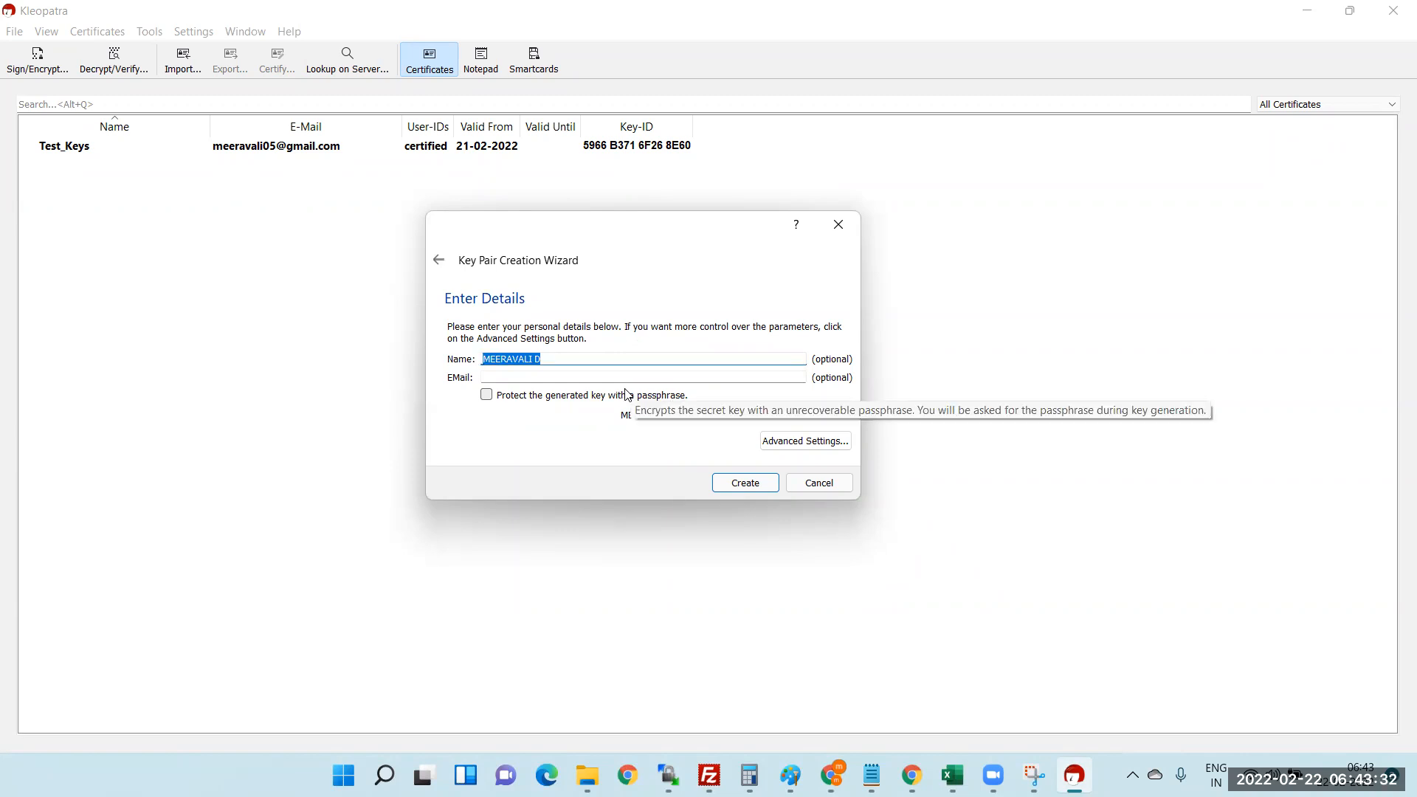
text(S4V)
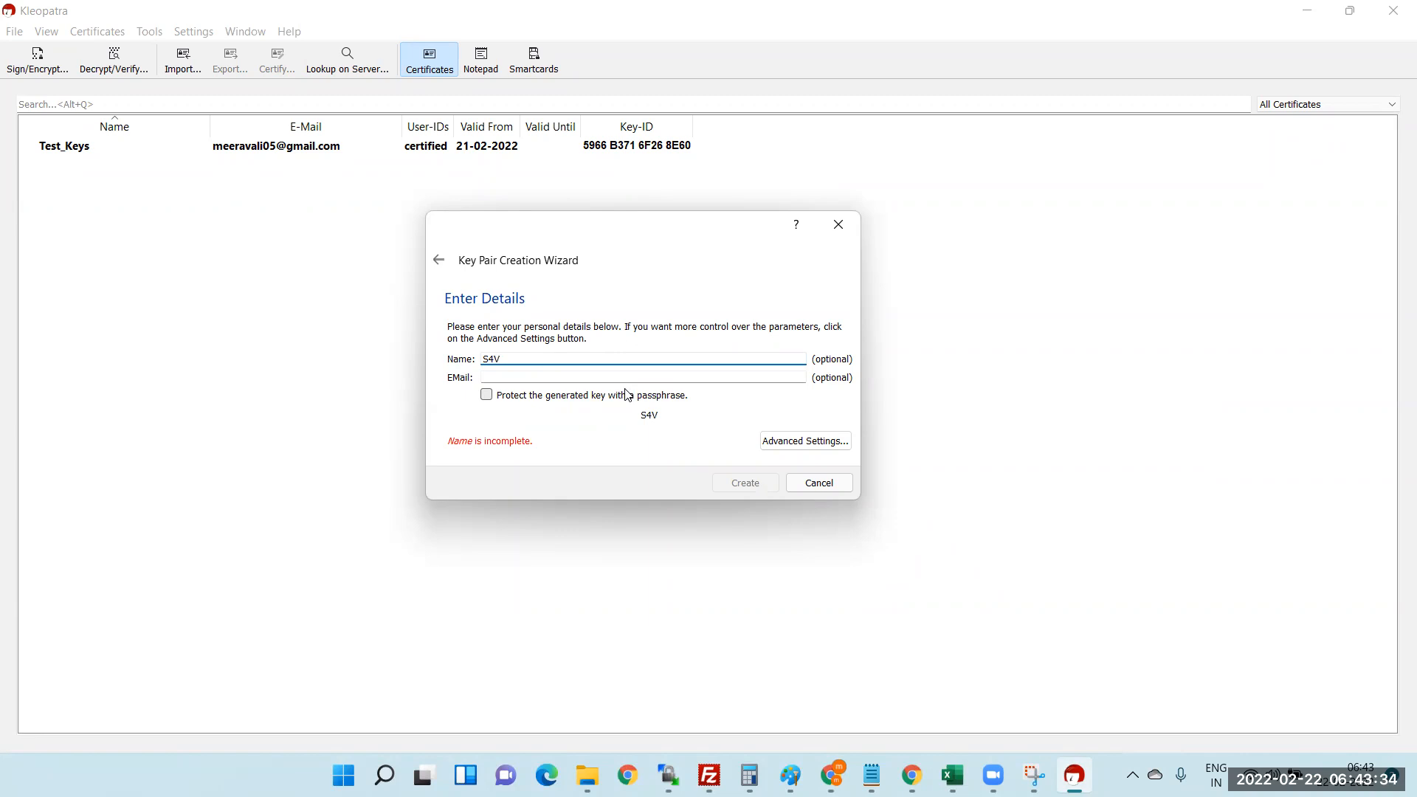
click(501, 375)
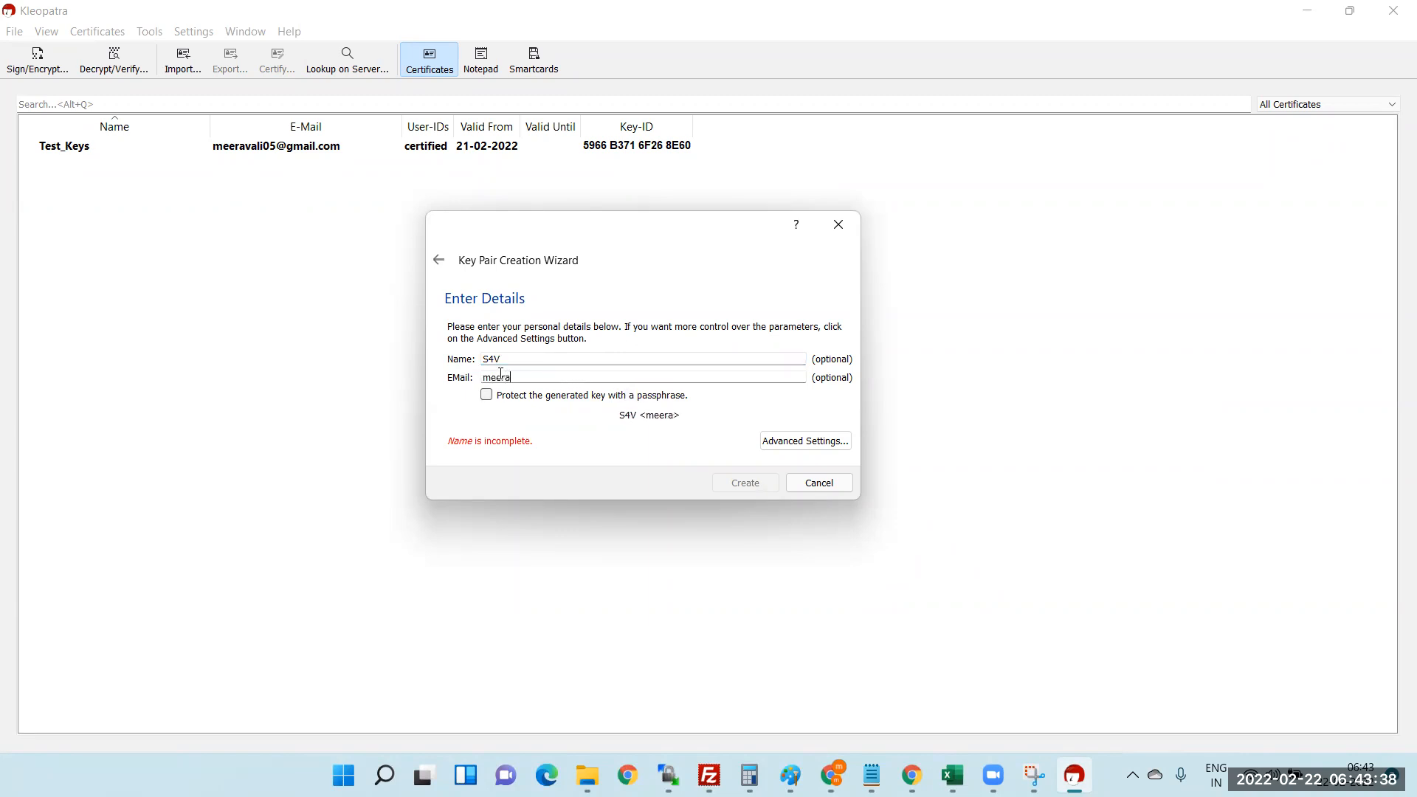
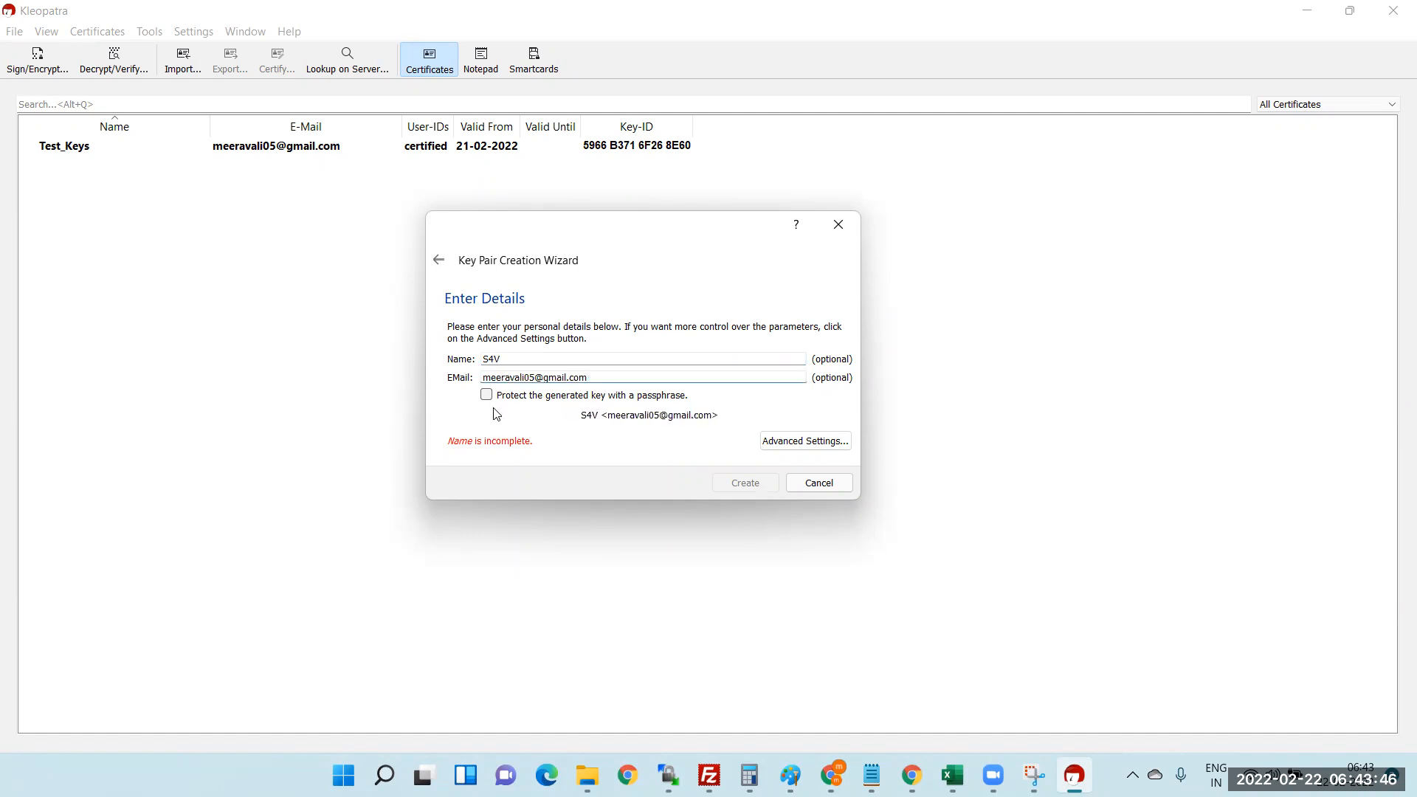
click(487, 396)
text(_Test)
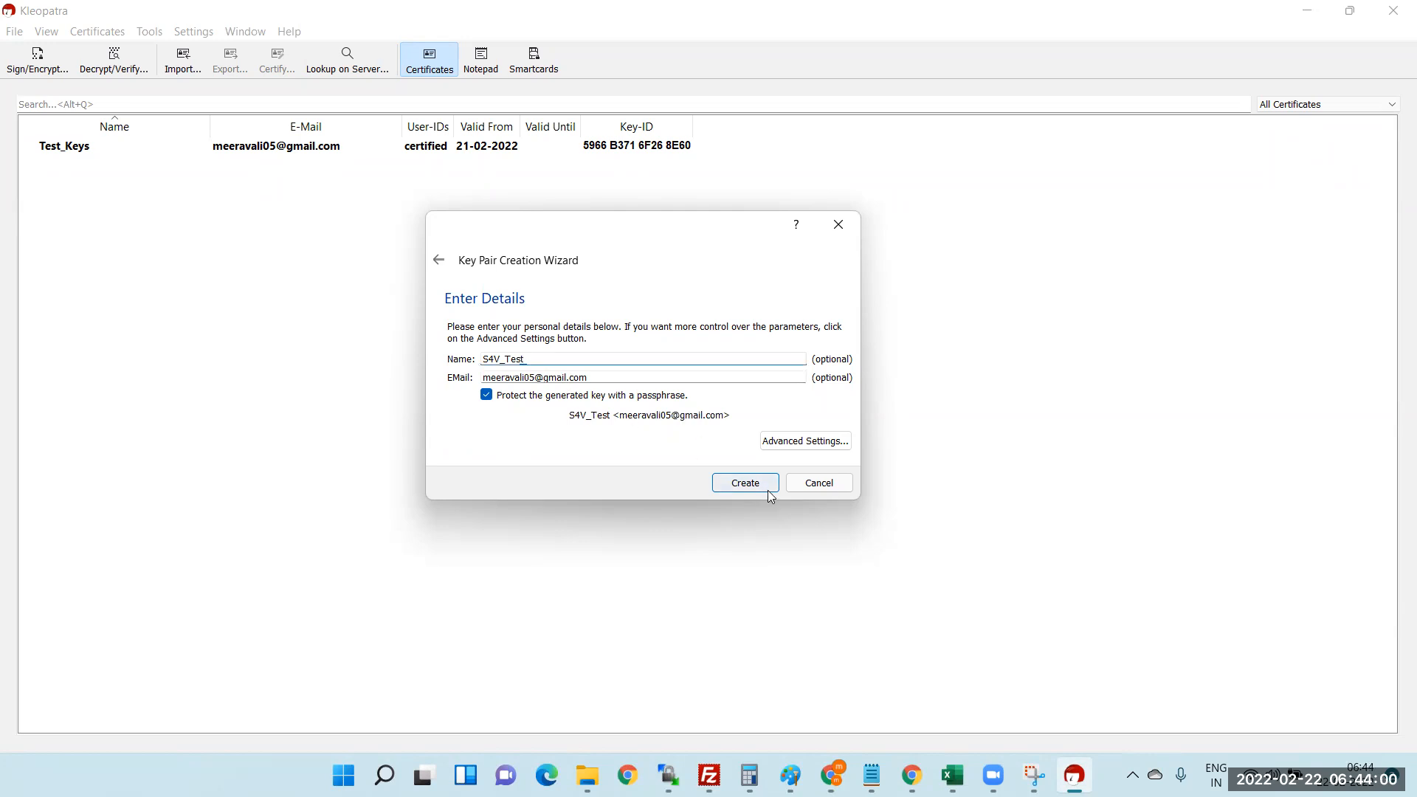
click(796, 444)
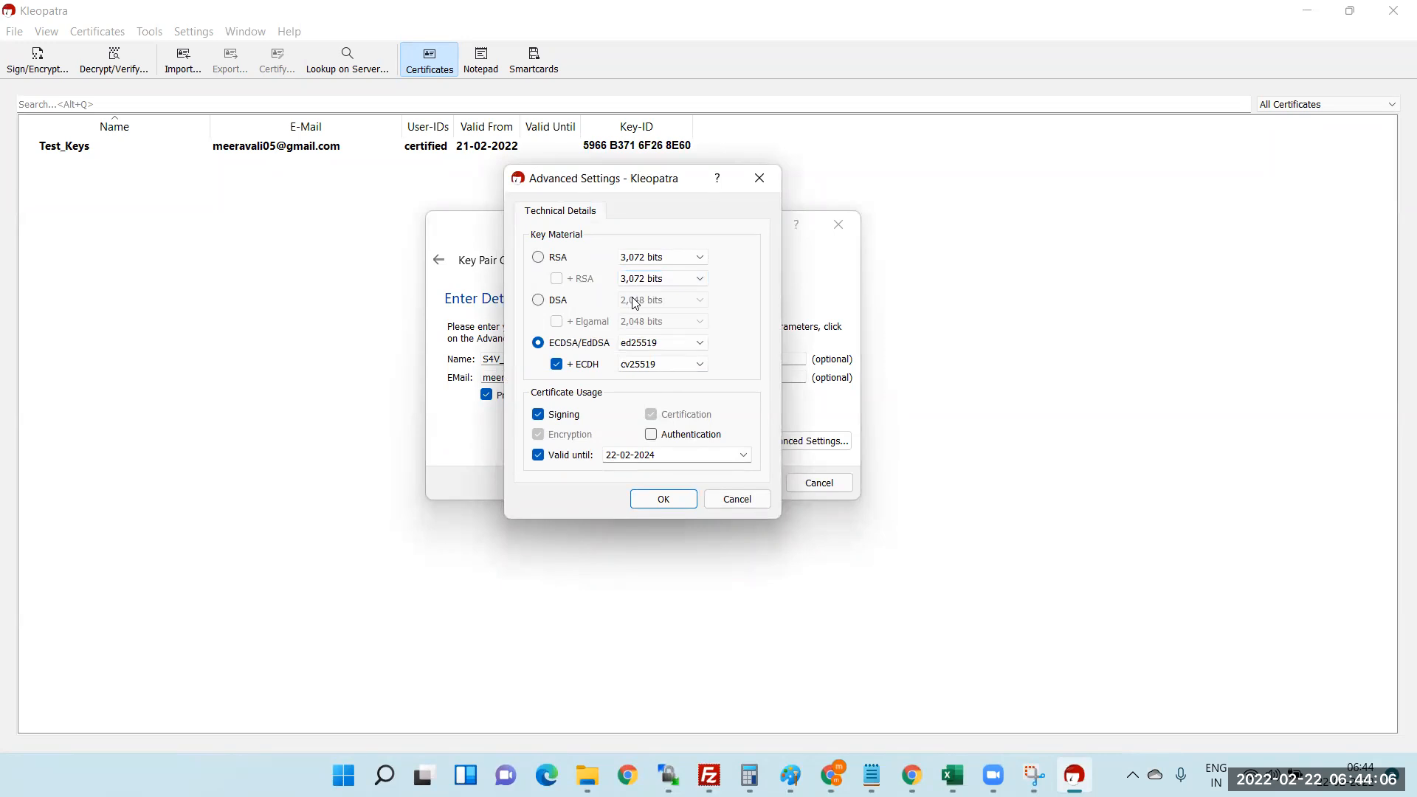
- Switch the key algorithm to 2,048-bit DSA with Elgamal, keeping validity until 22-02-2024, and confirm
click(541, 300)
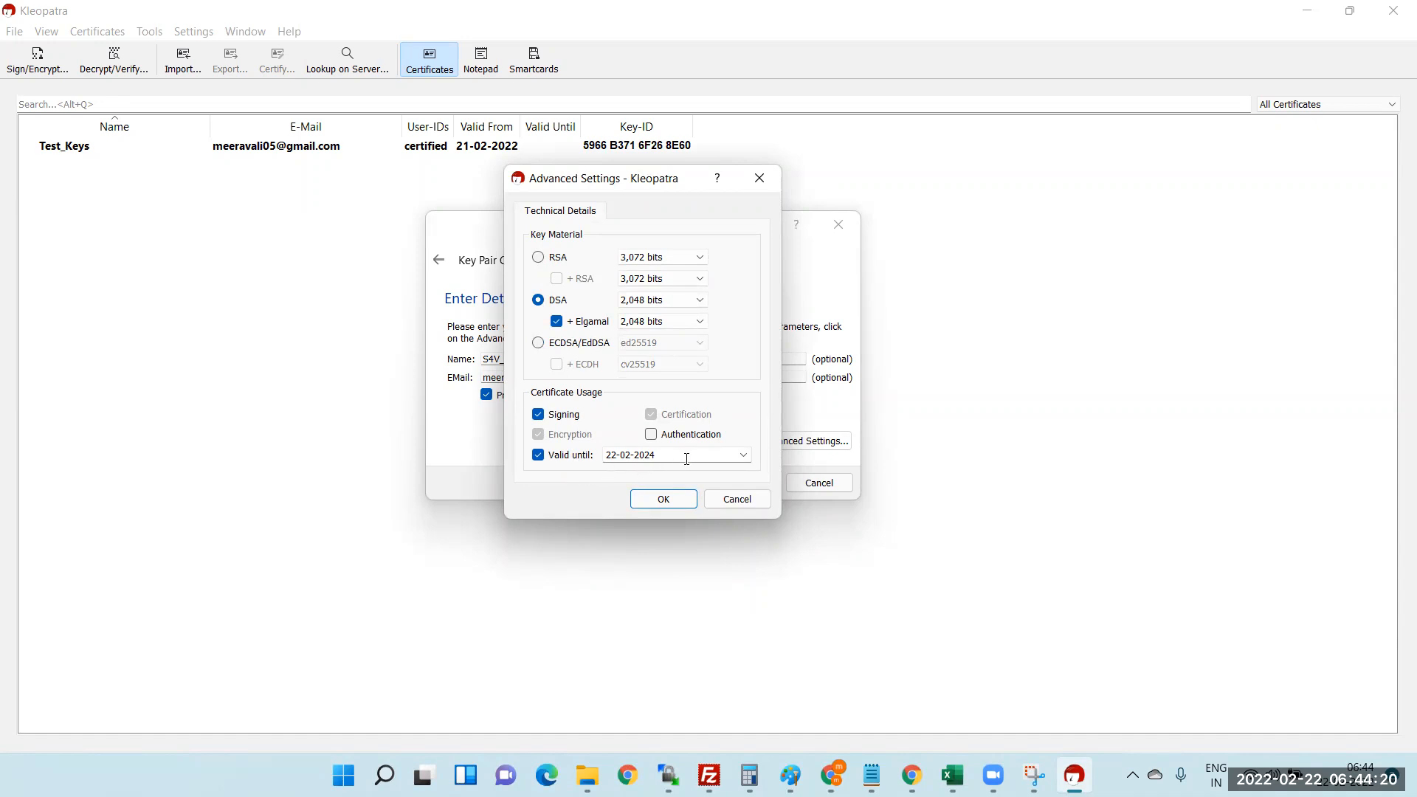
click(744, 455)
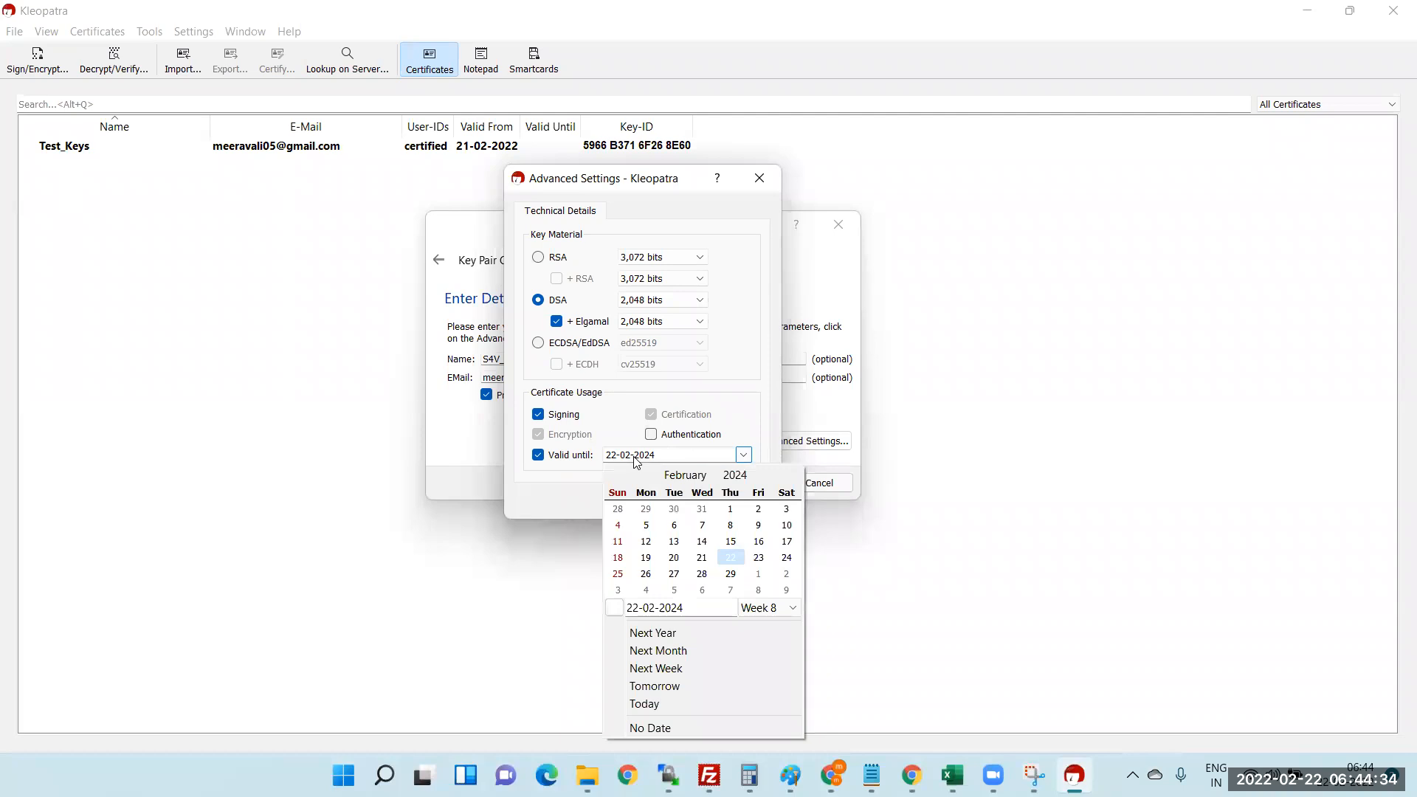
click(567, 496)
click(661, 497)
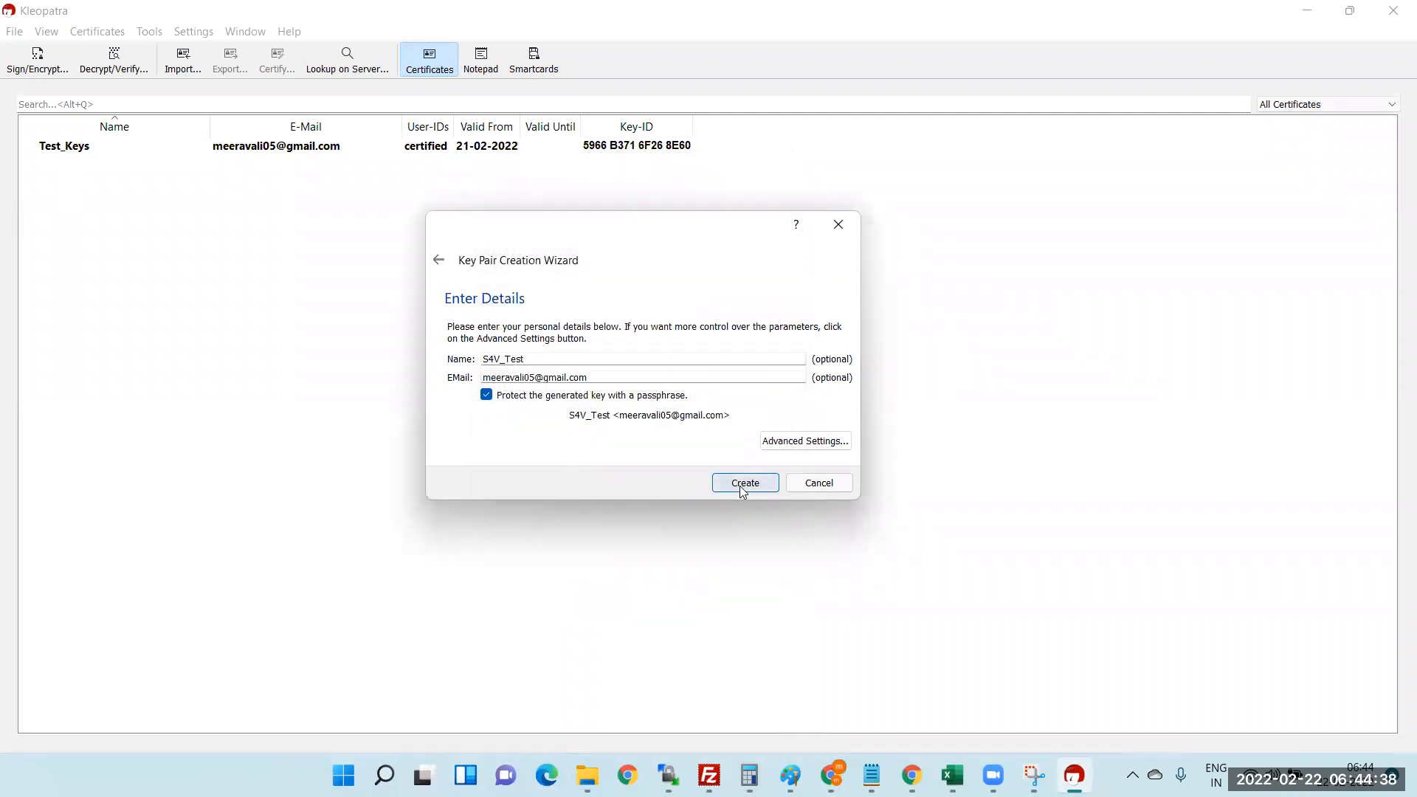
- Create the S4V_Test key pair, entering and repeating its passphrase in the pinentry prompt
click(745, 483)
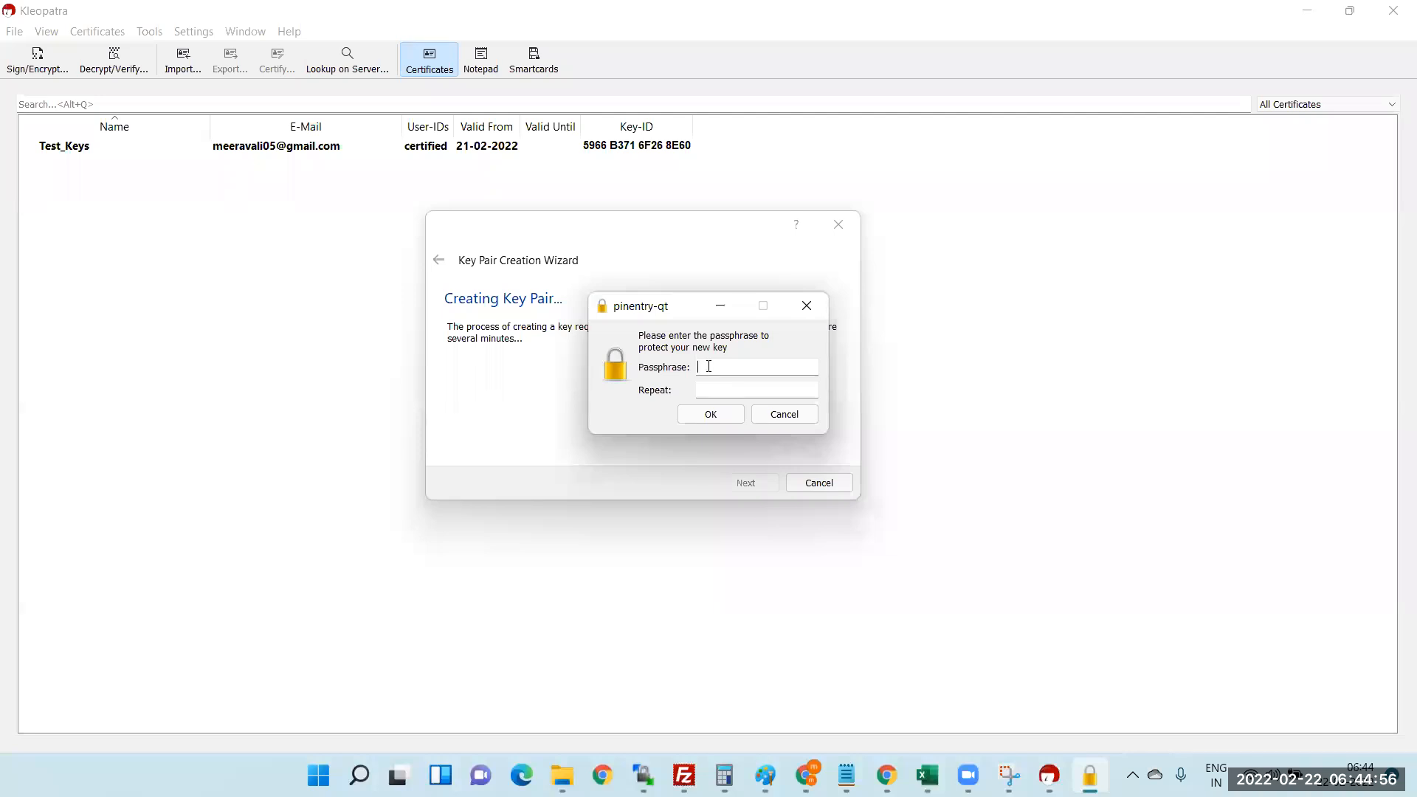
text(•••••••••)
click(712, 384)
text(••••••••)
click(713, 415)
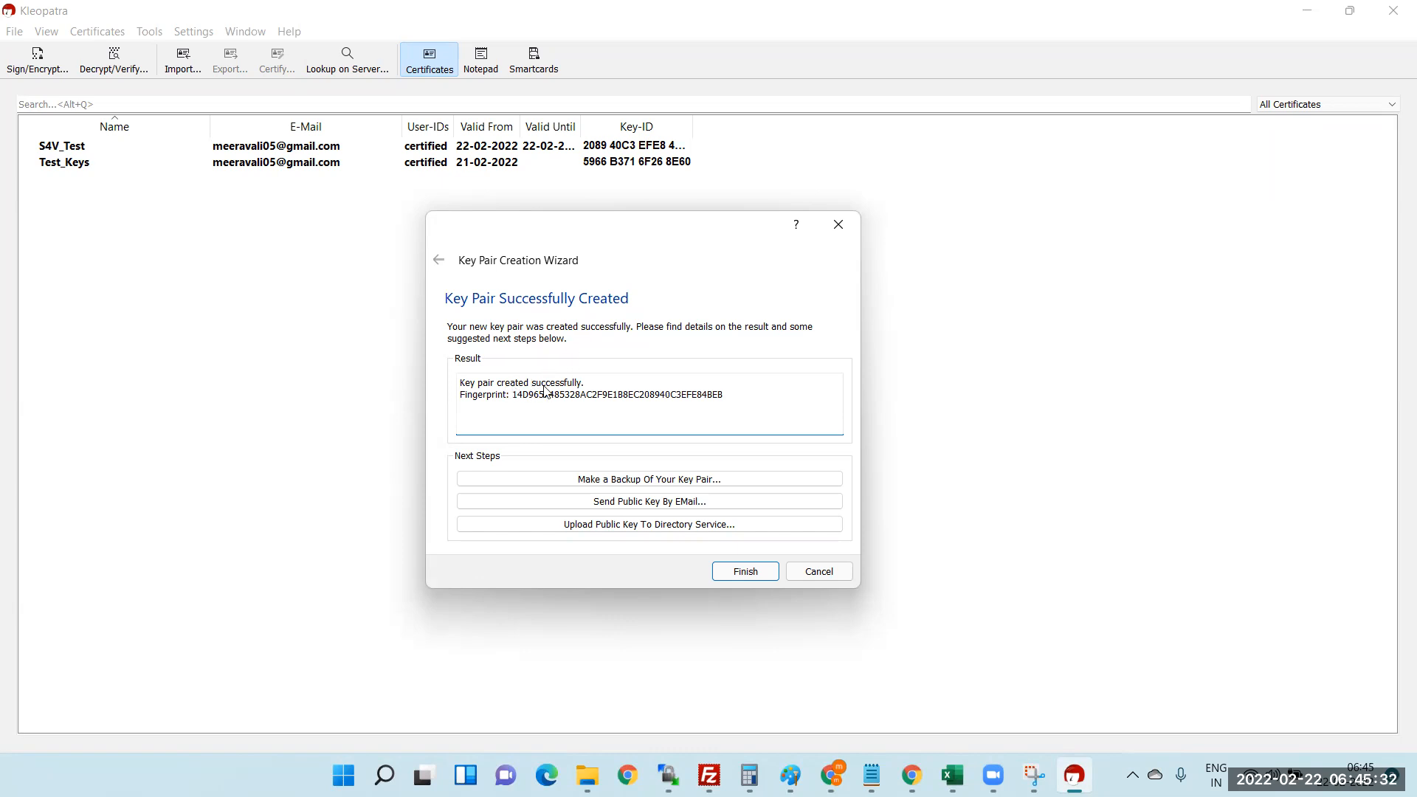
- Select the new key's full fingerprint in the result box, then finish the wizard
drag(518, 399, 724, 400)
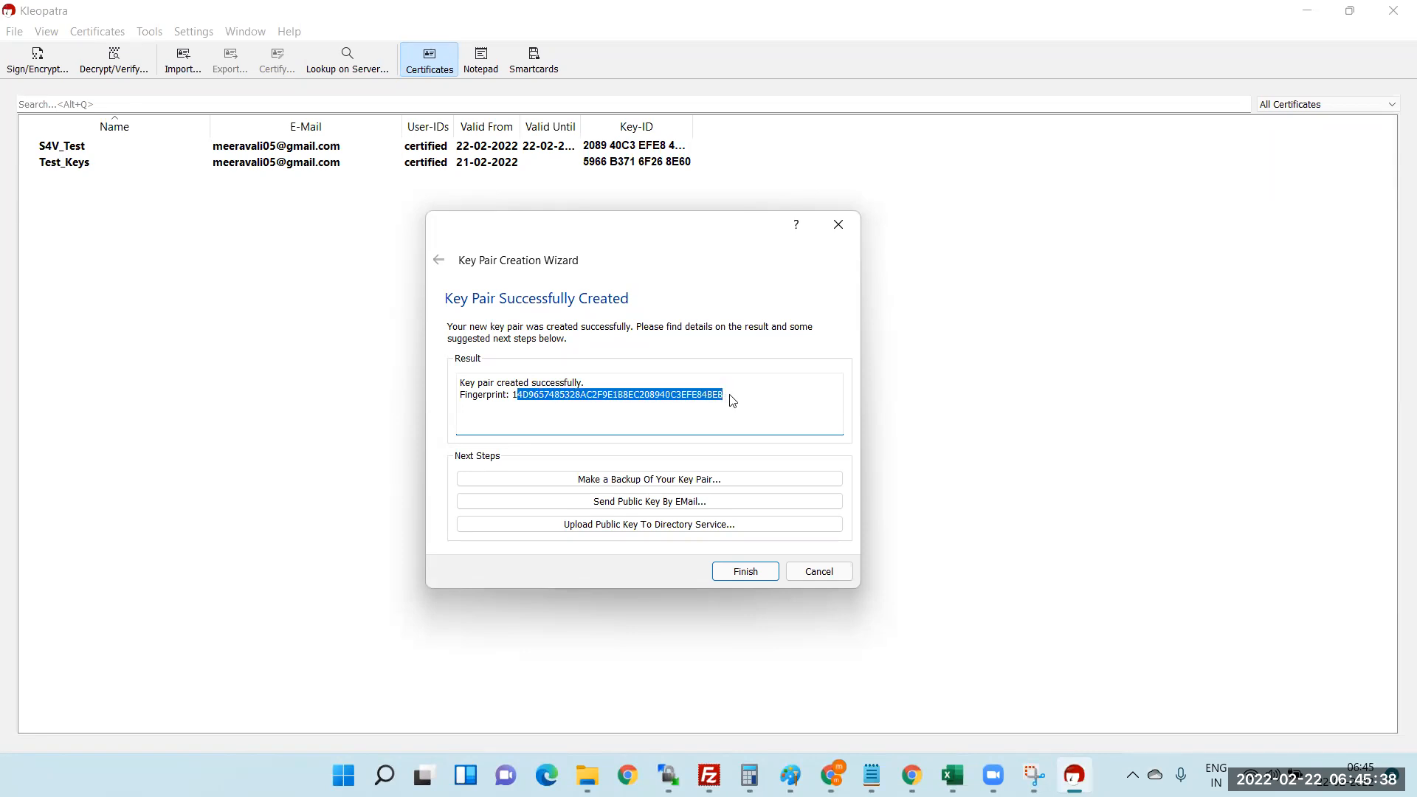
click(525, 405)
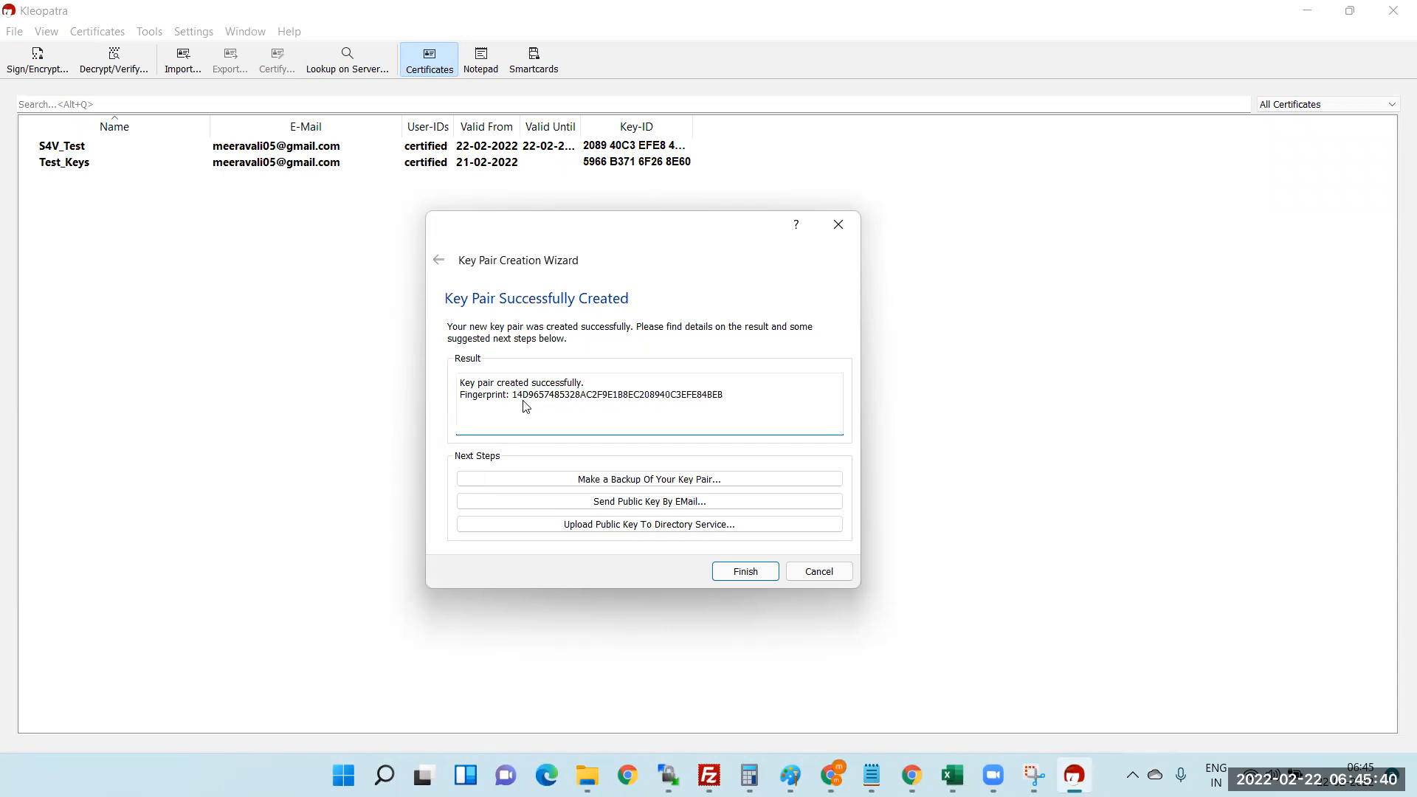
drag(514, 401, 763, 404)
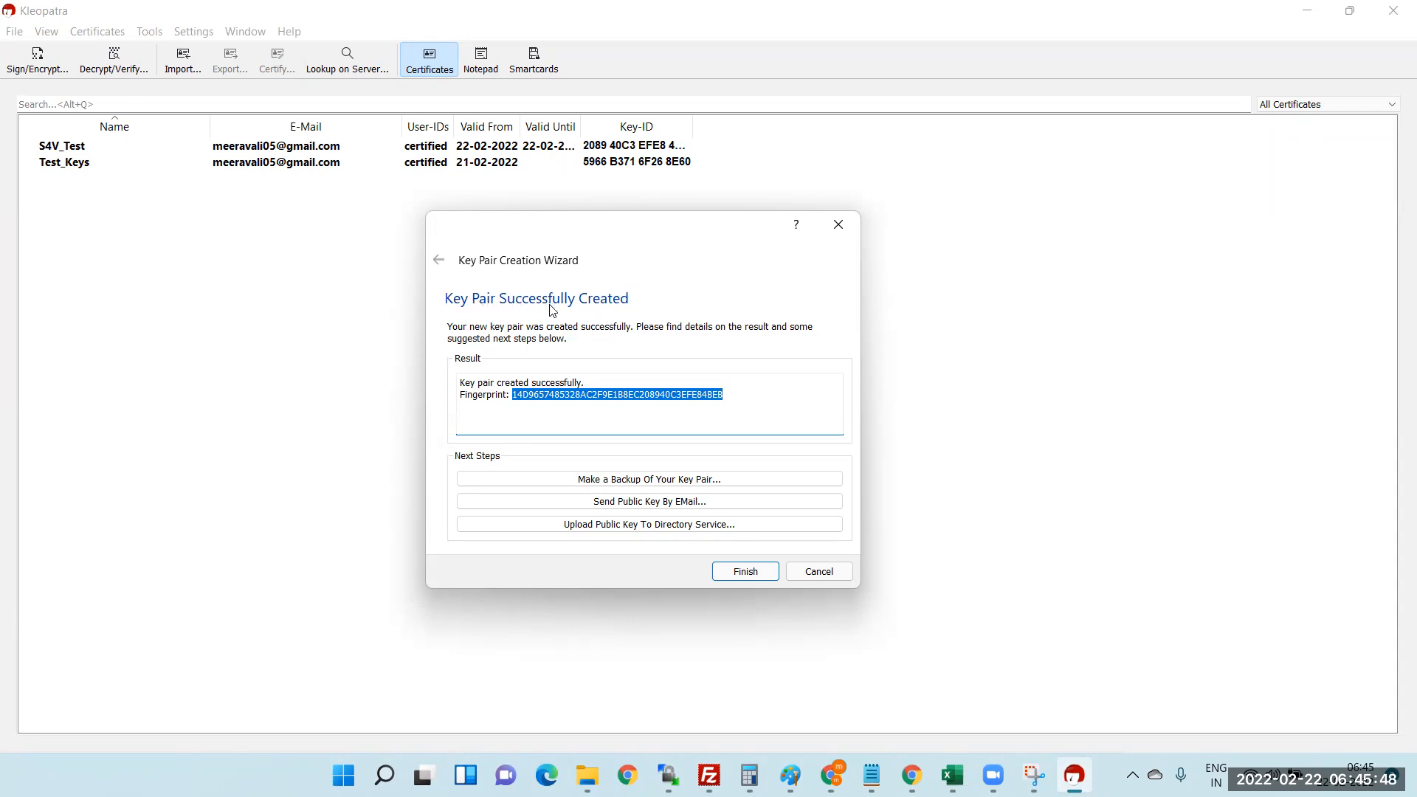
click(745, 572)
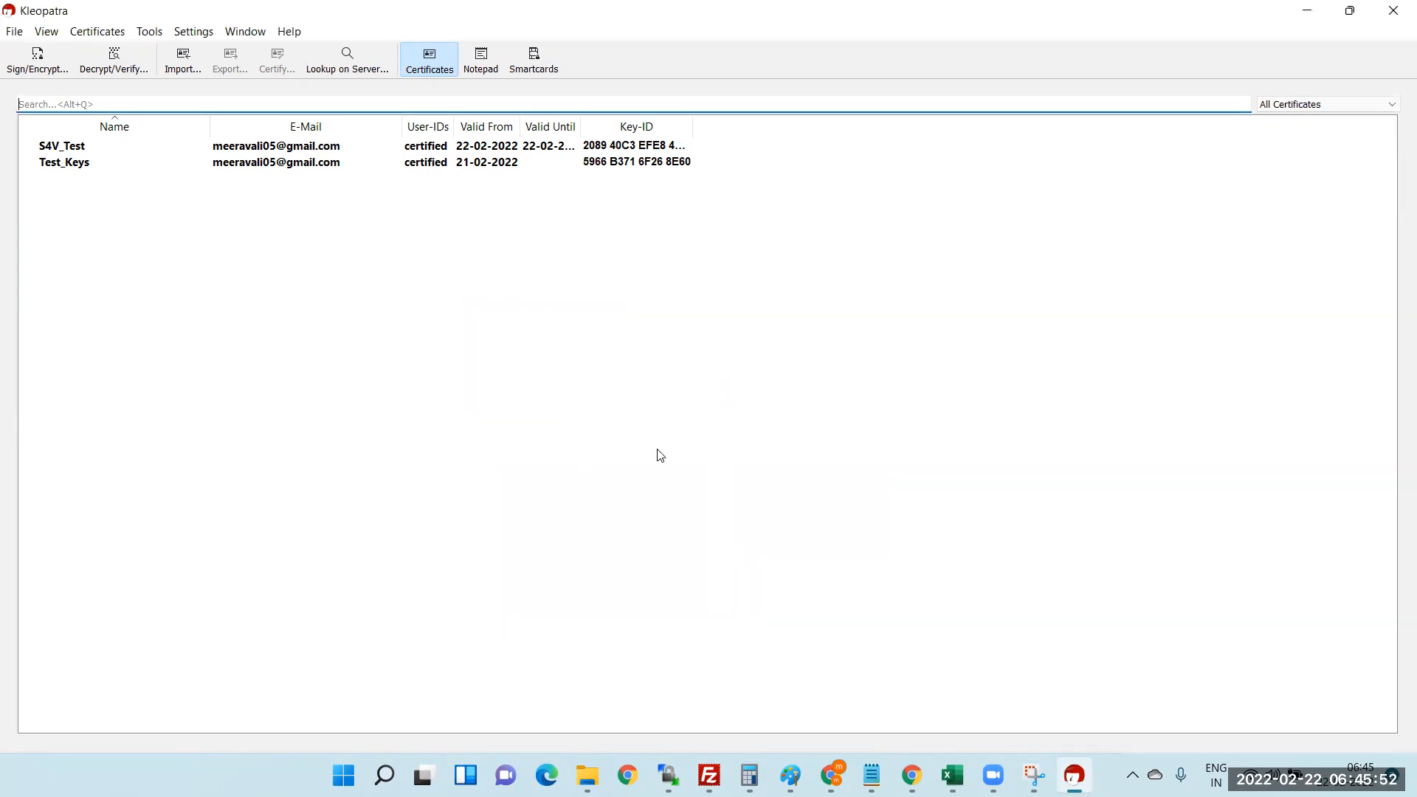
- Select the S4V_Test certificate and widen the Valid Until column to show 22-02-2024
click(72, 151)
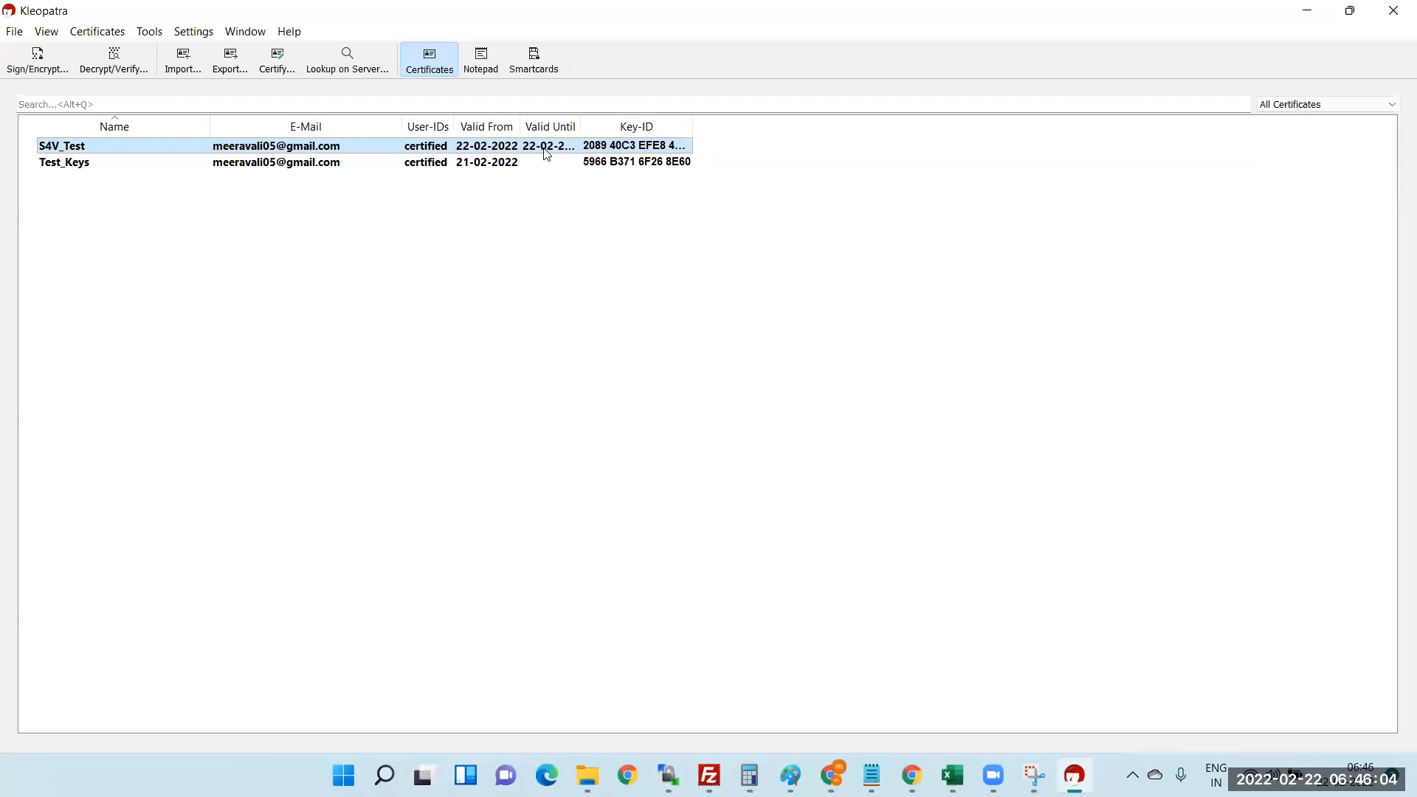
drag(583, 121, 654, 123)
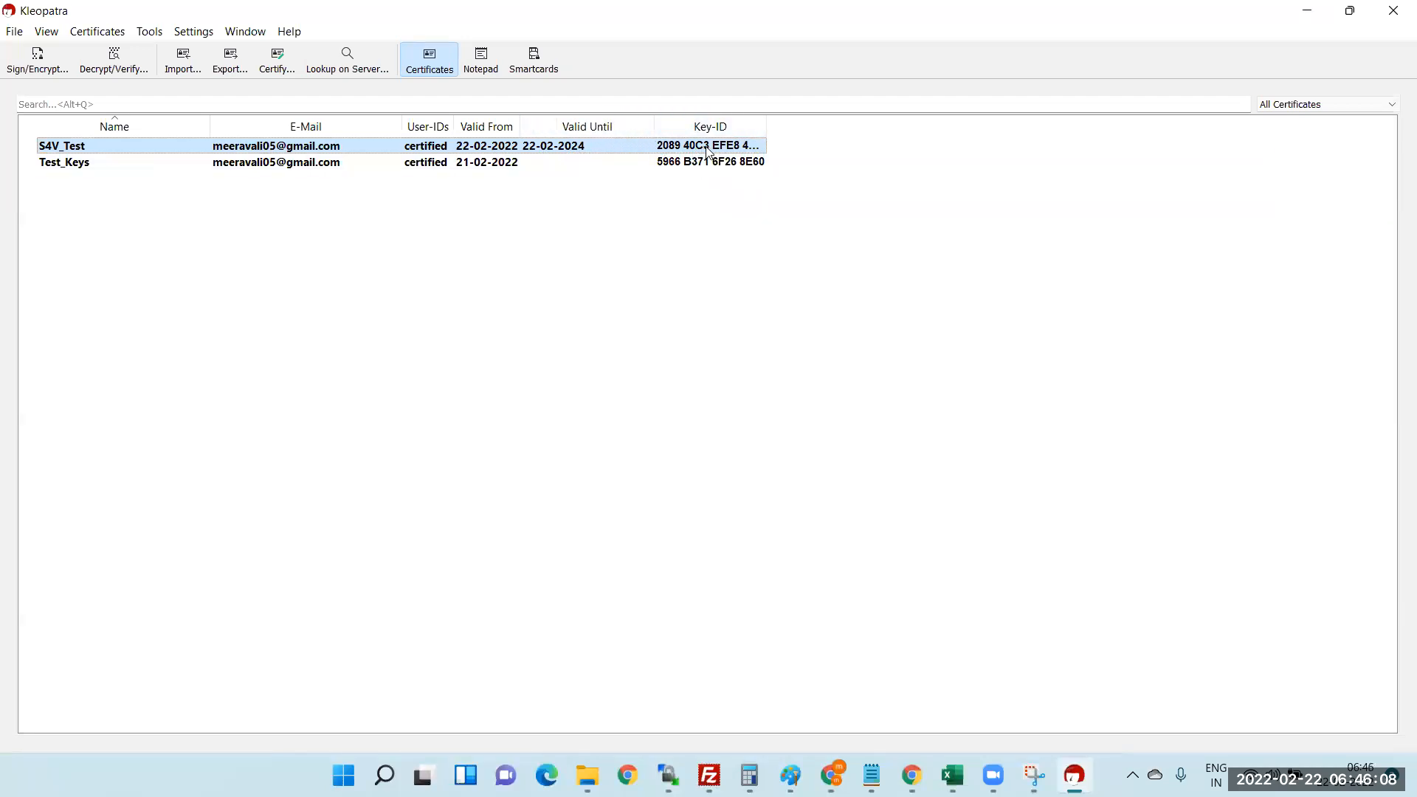
mouse_move(704, 152)
- Export S4V_Test's public certificate to the Desktop as S4V_Test_0xEFE84BEB_public
click(14, 34)
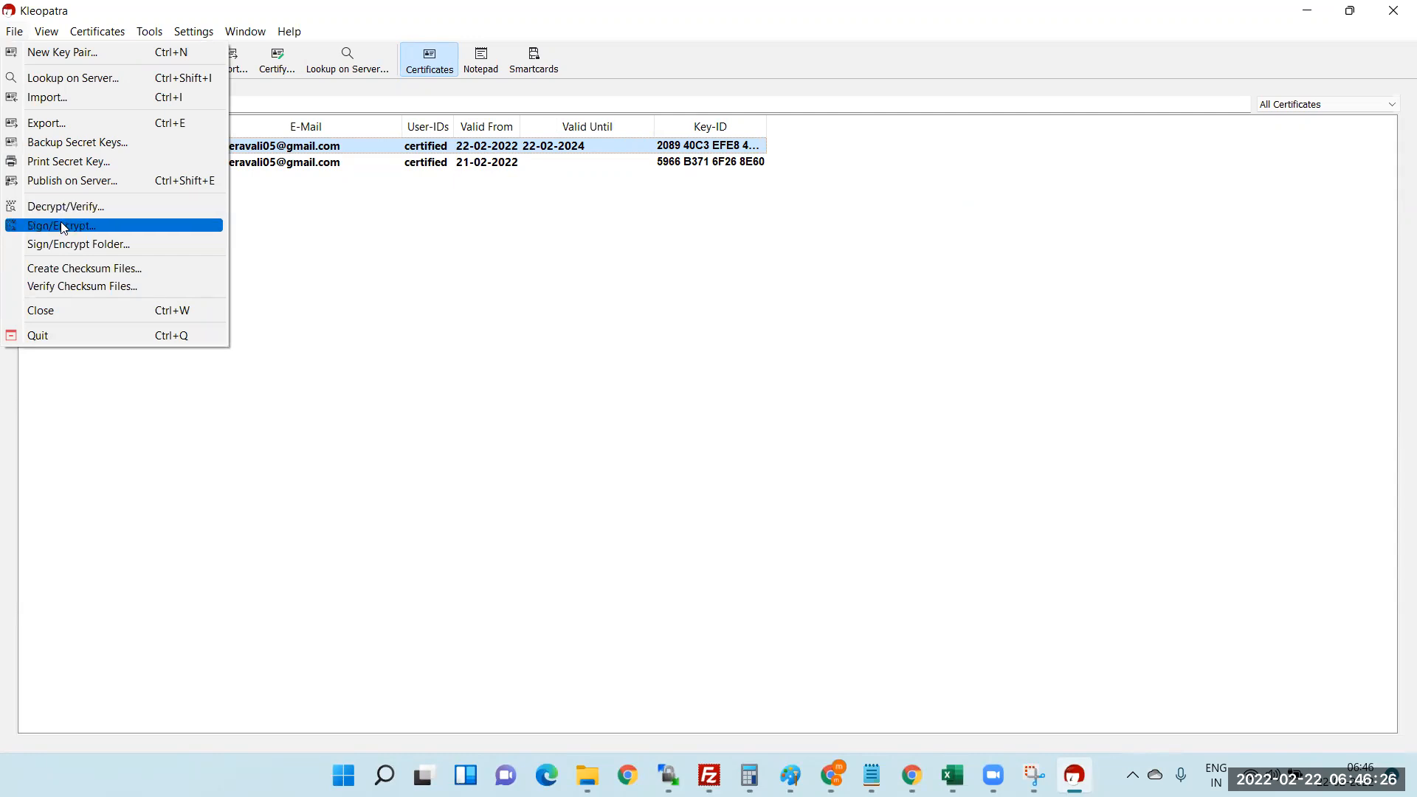
click(40, 124)
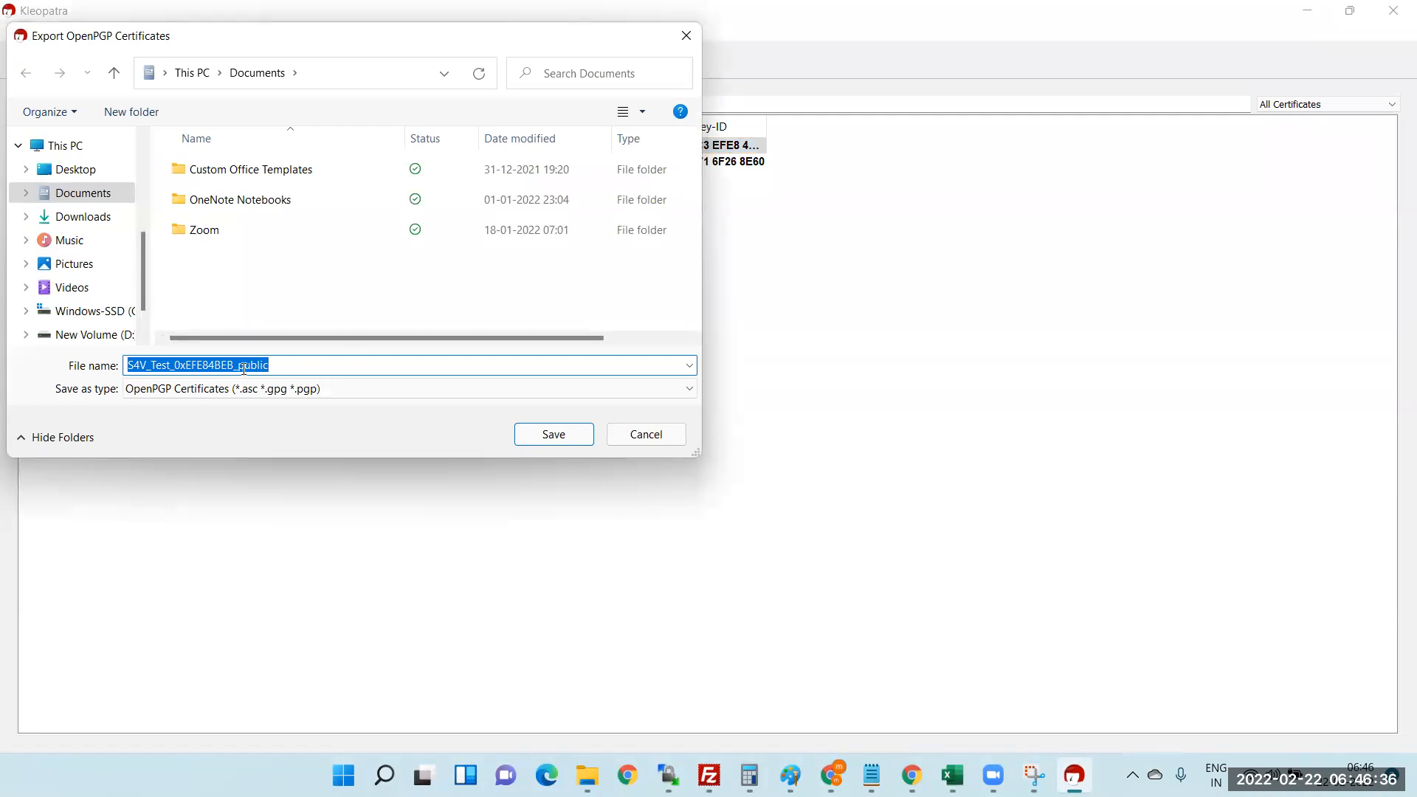
click(267, 366)
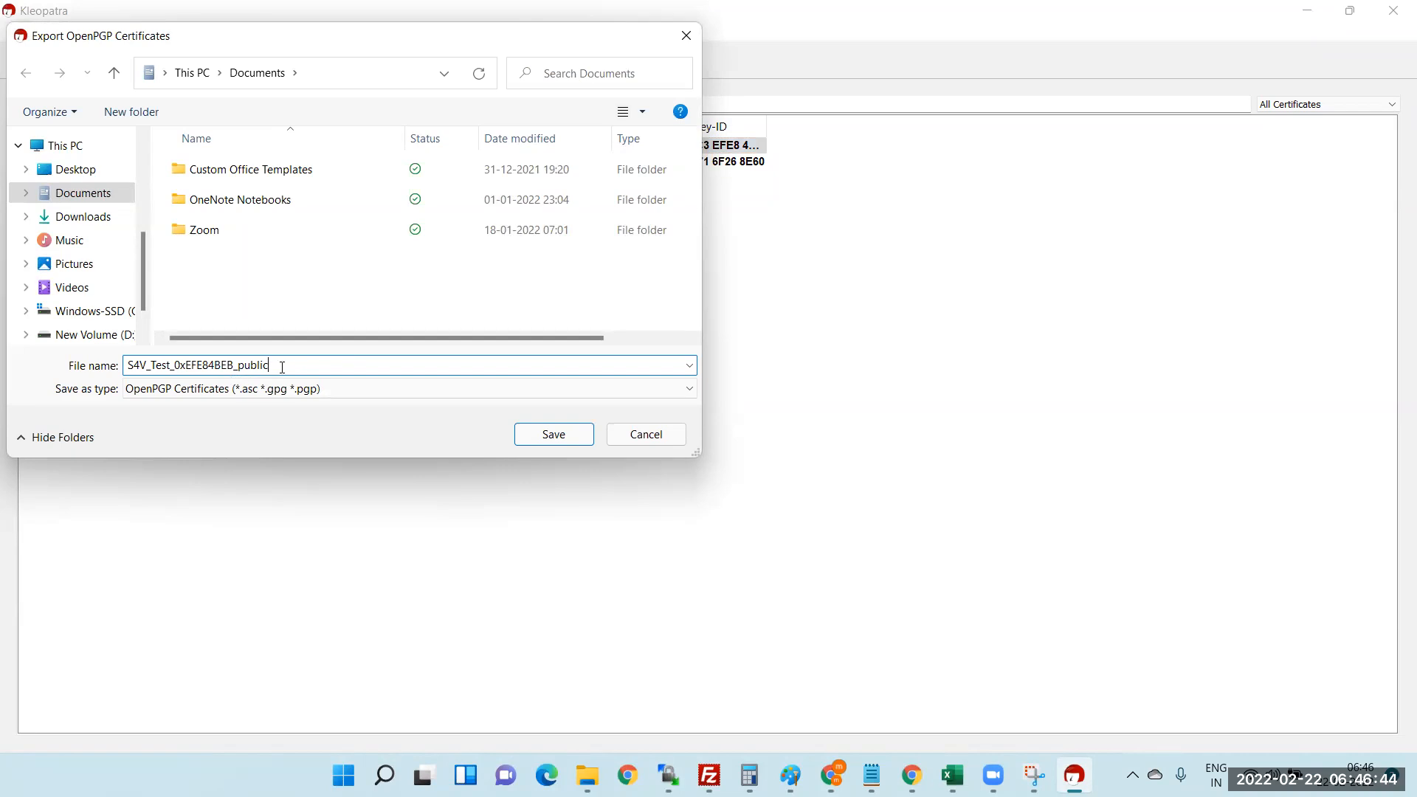
click(80, 177)
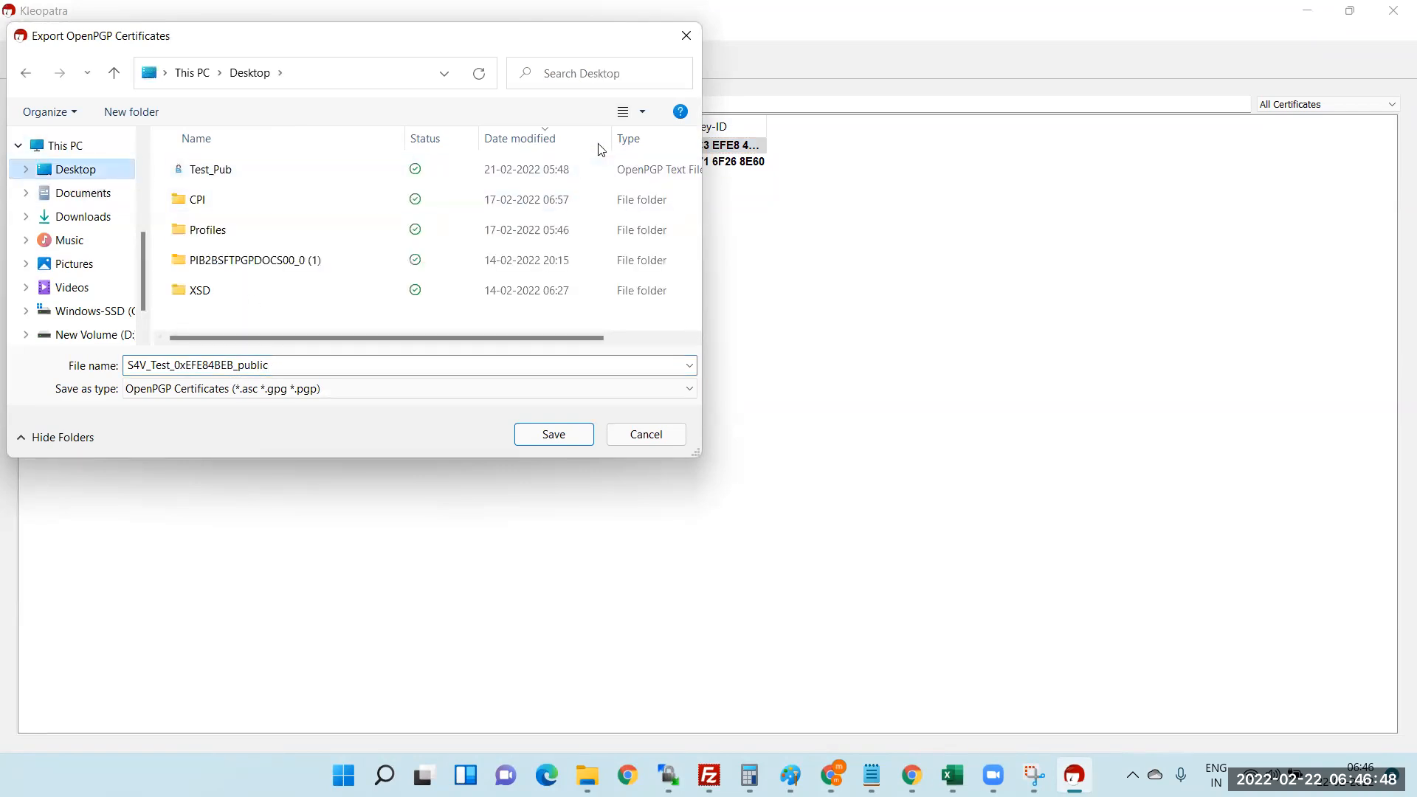
click(555, 436)
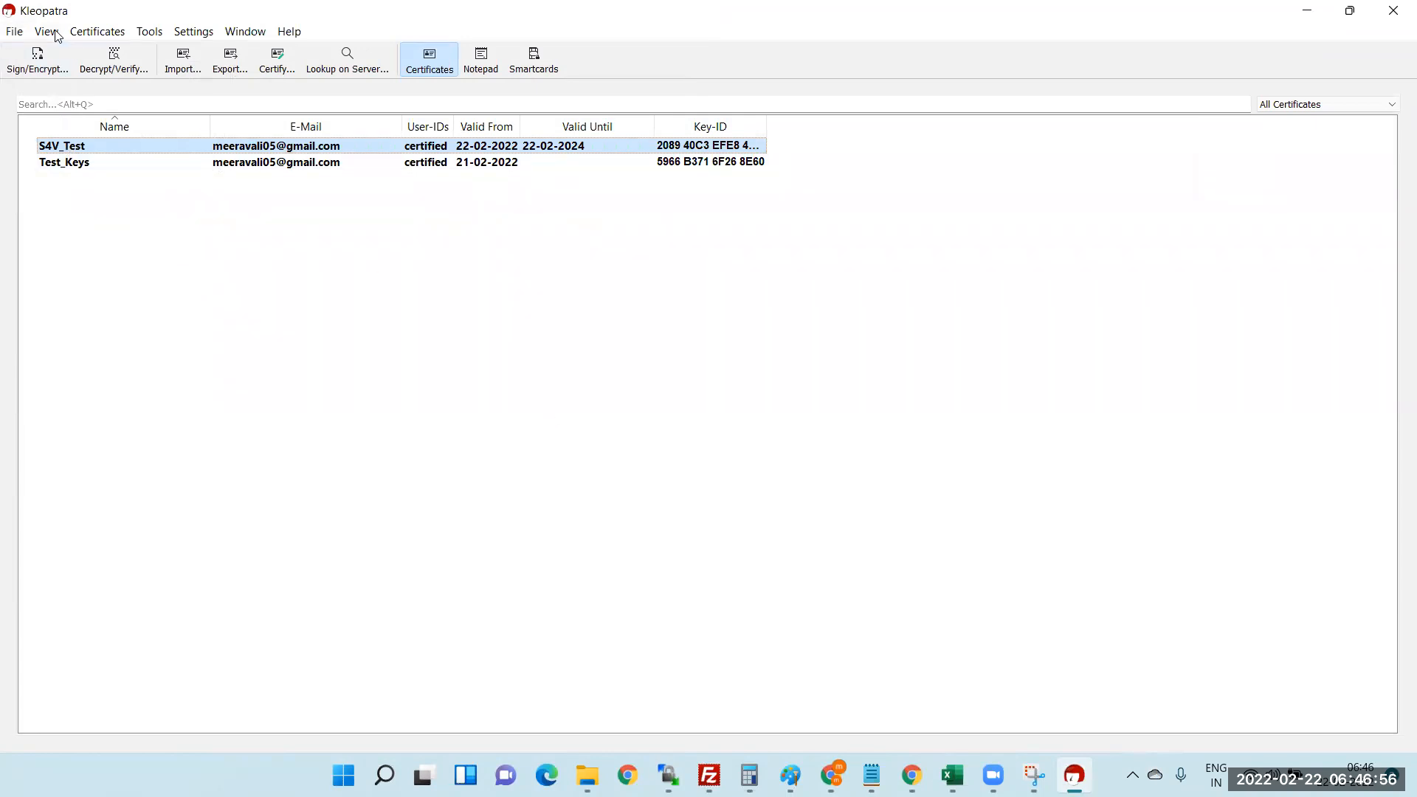
- Start Decrypt/Verify from the File menu, then cancel its file chooser without choosing a file
click(15, 31)
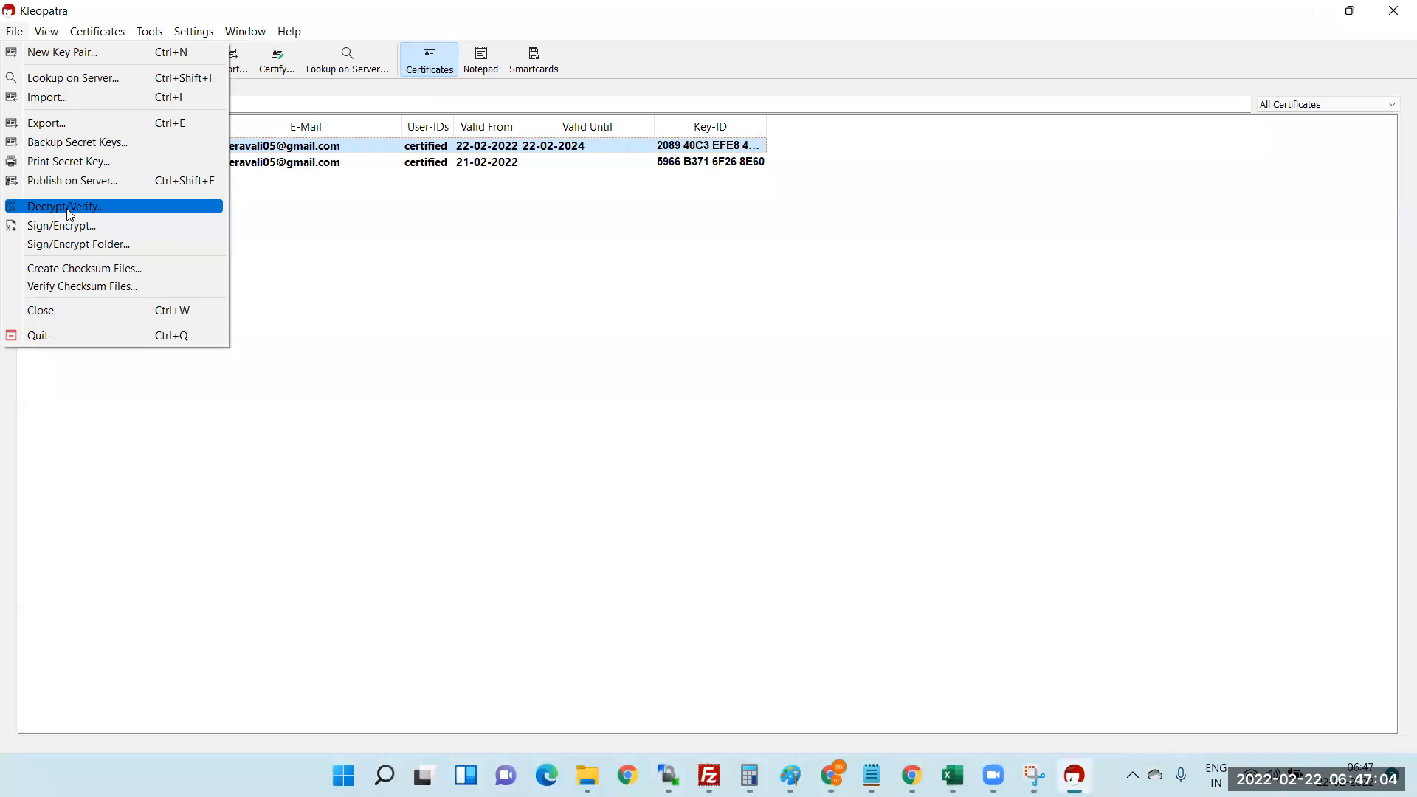
click(149, 214)
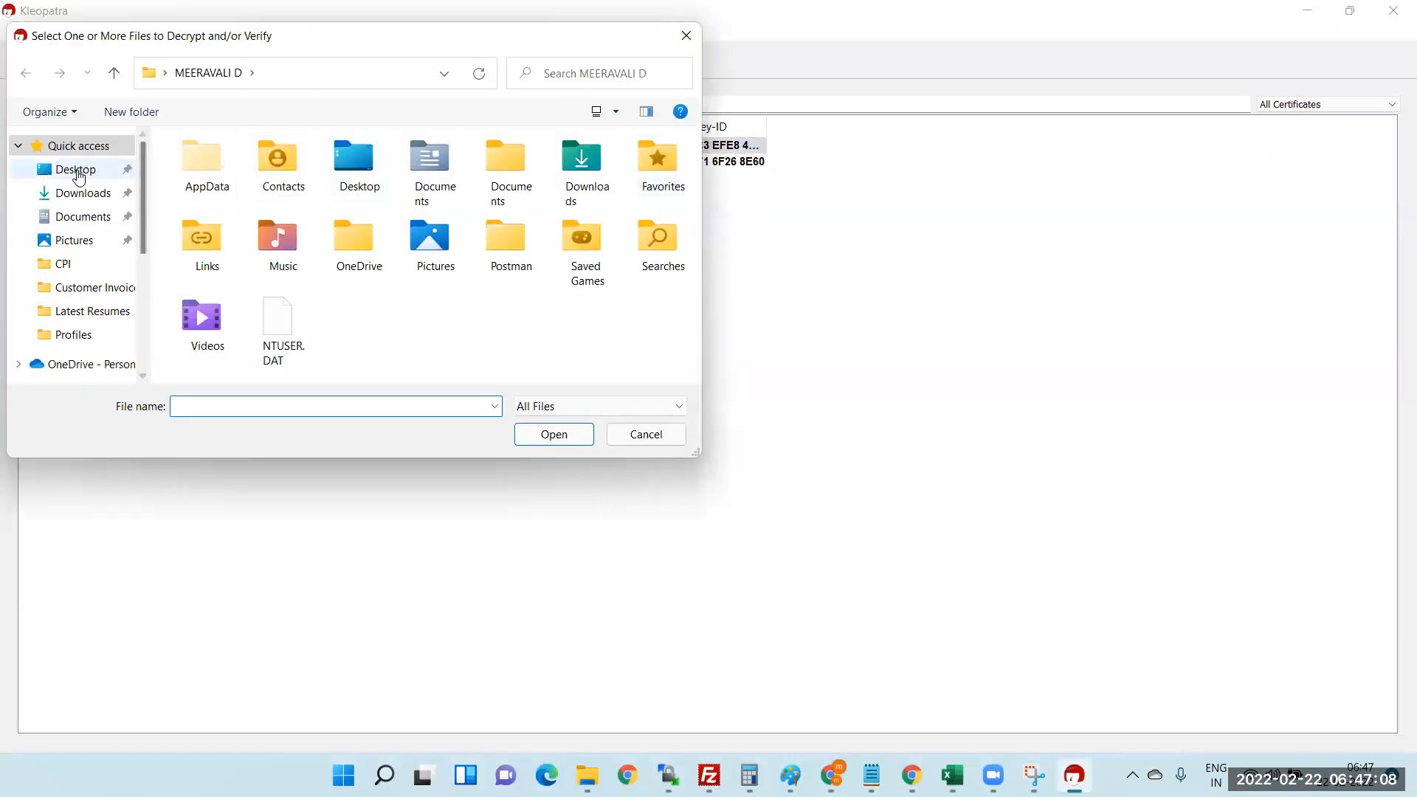
click(685, 39)
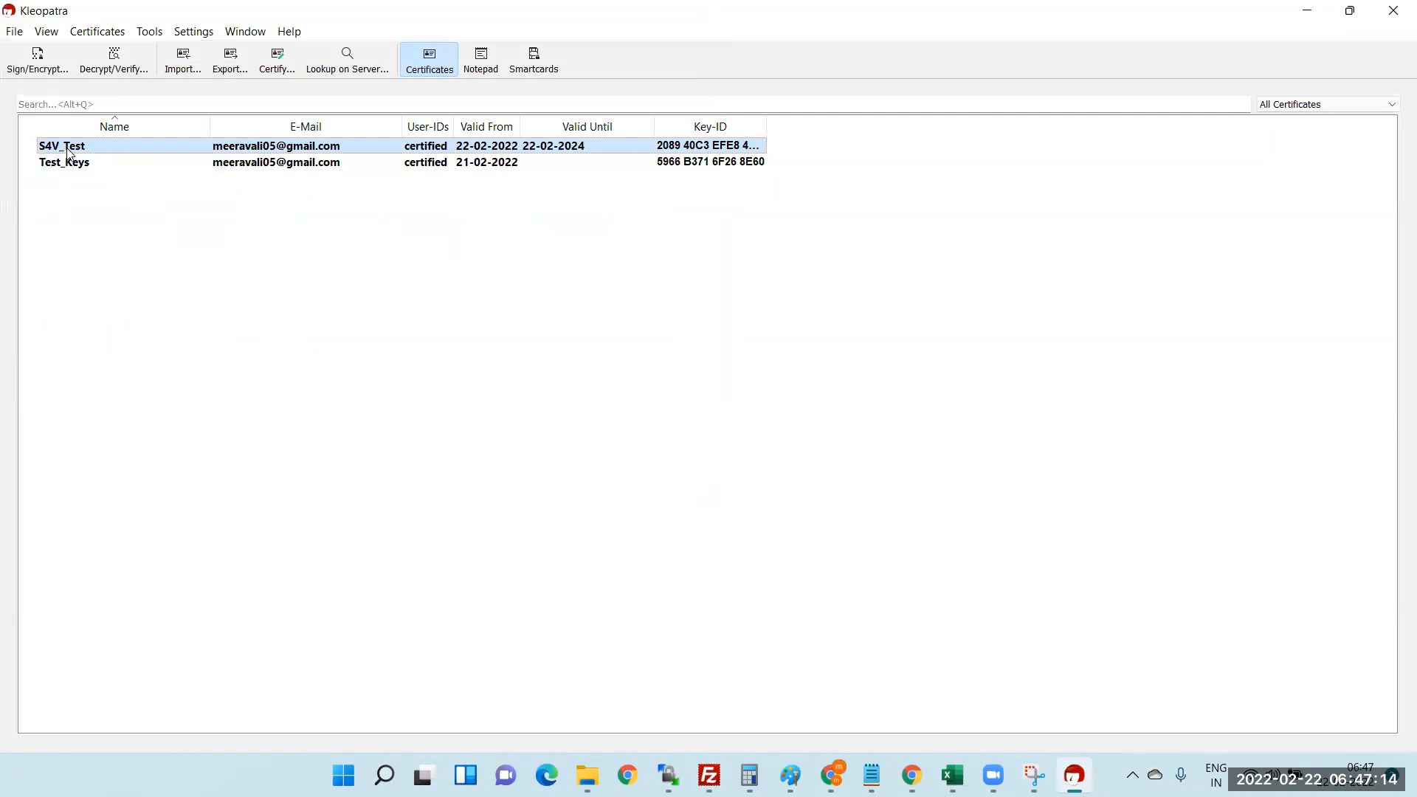
- Choose Employee.txt on the Desktop for signing and encryption
click(45, 70)
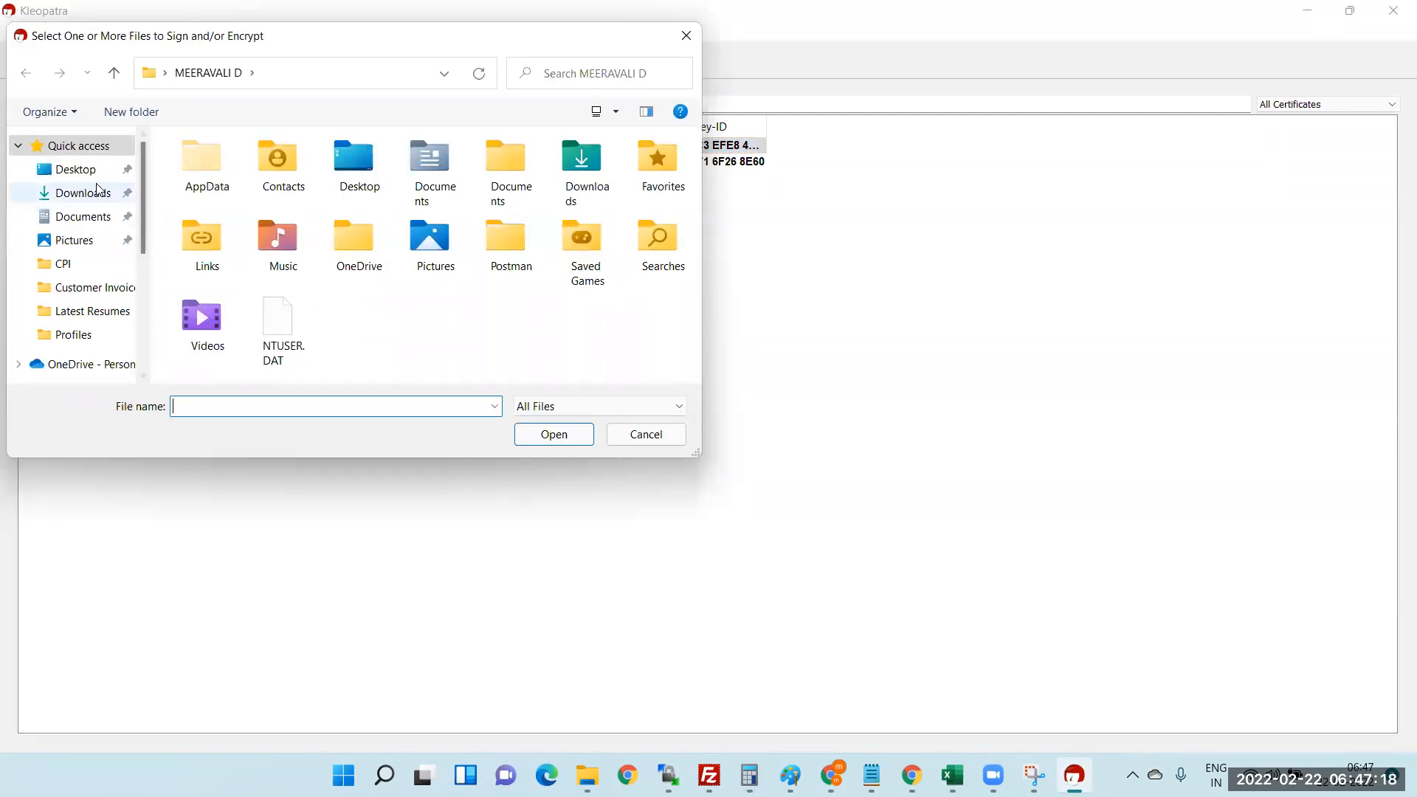
click(76, 169)
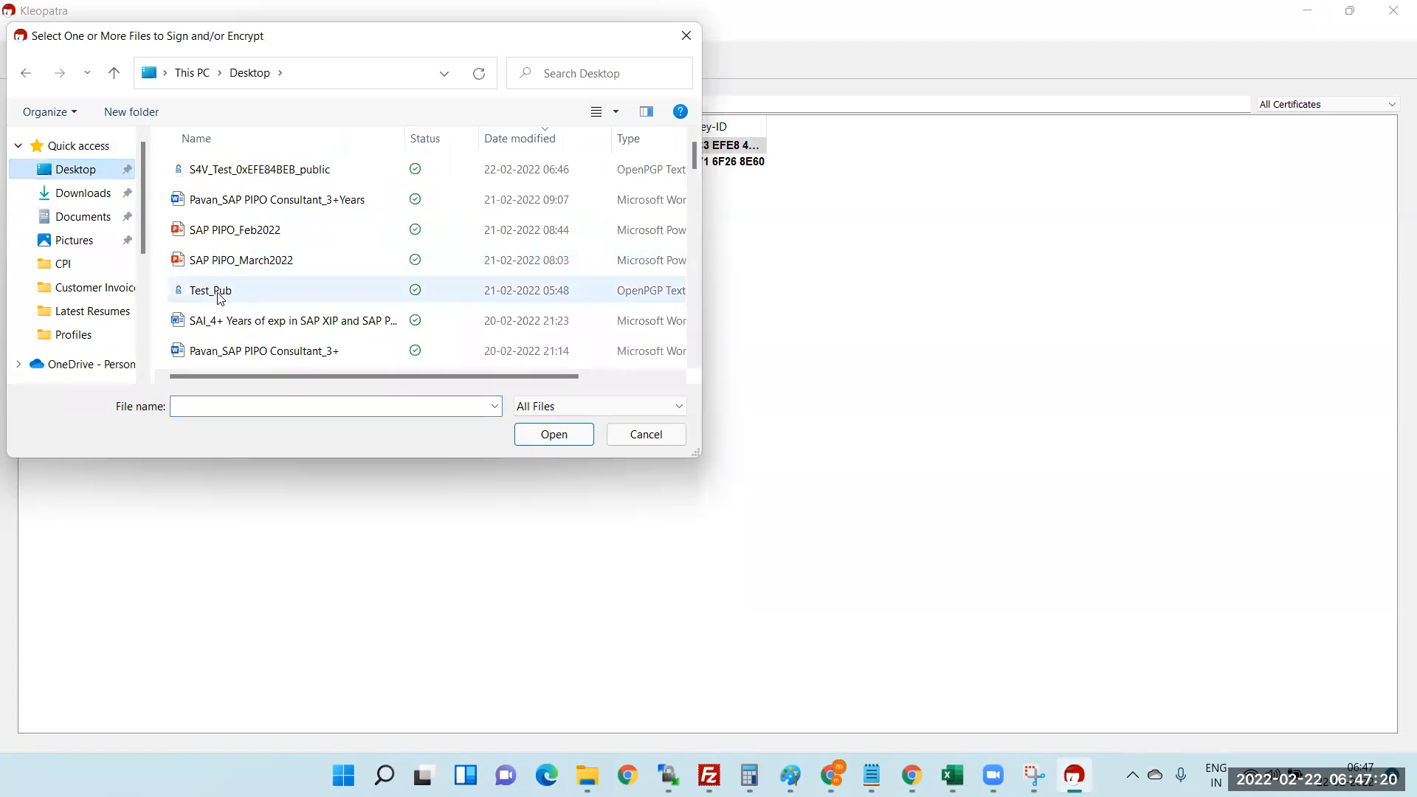
click(224, 233)
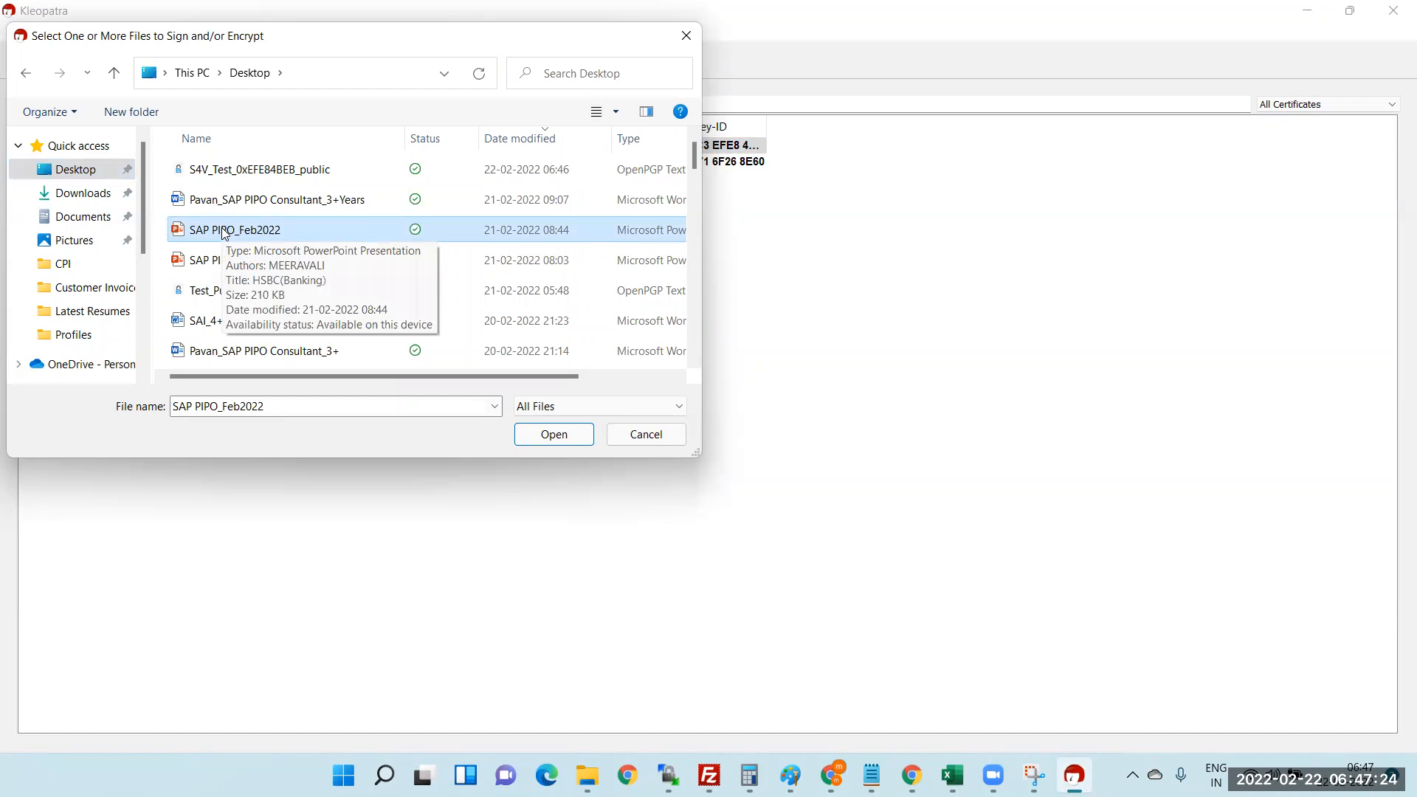
key(e)
key(e)
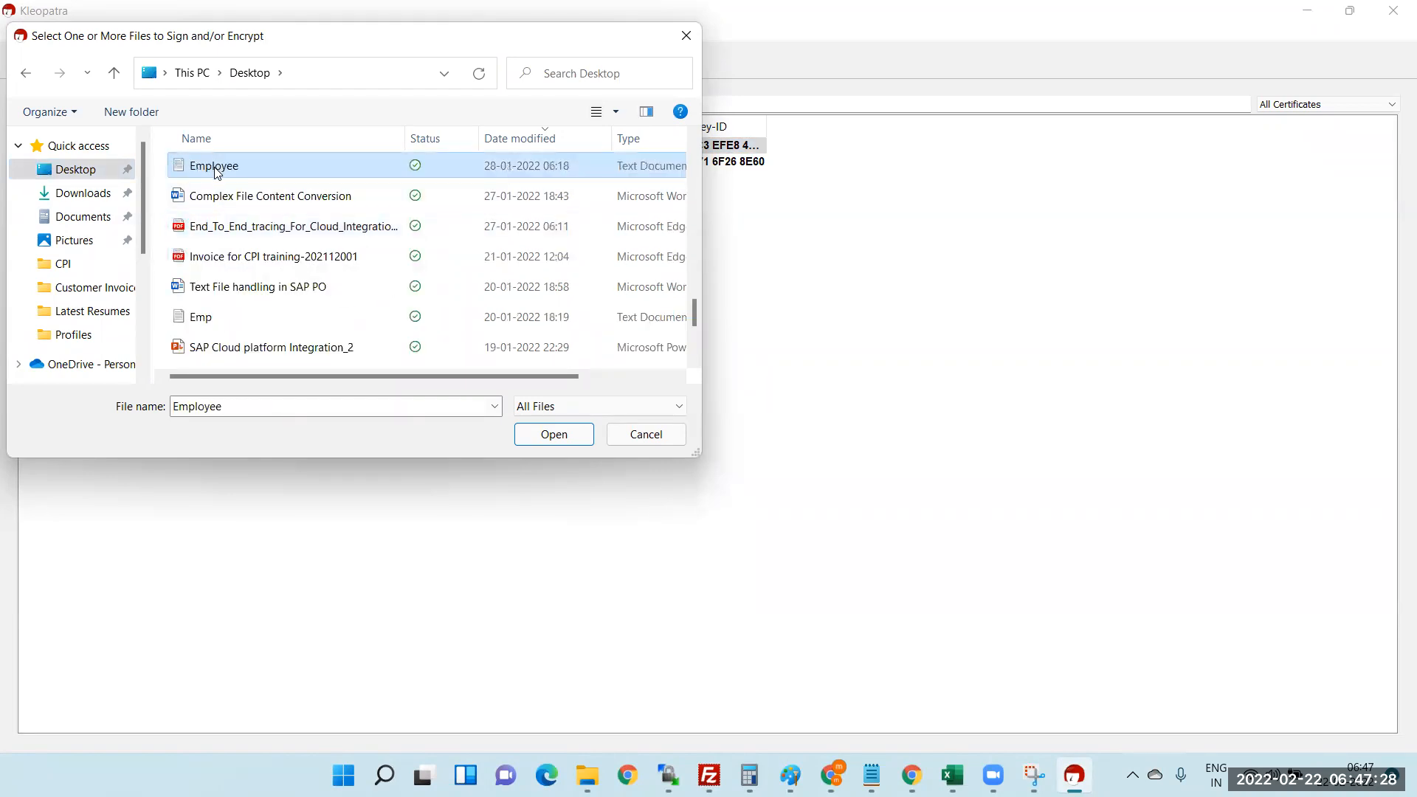
key(Return)
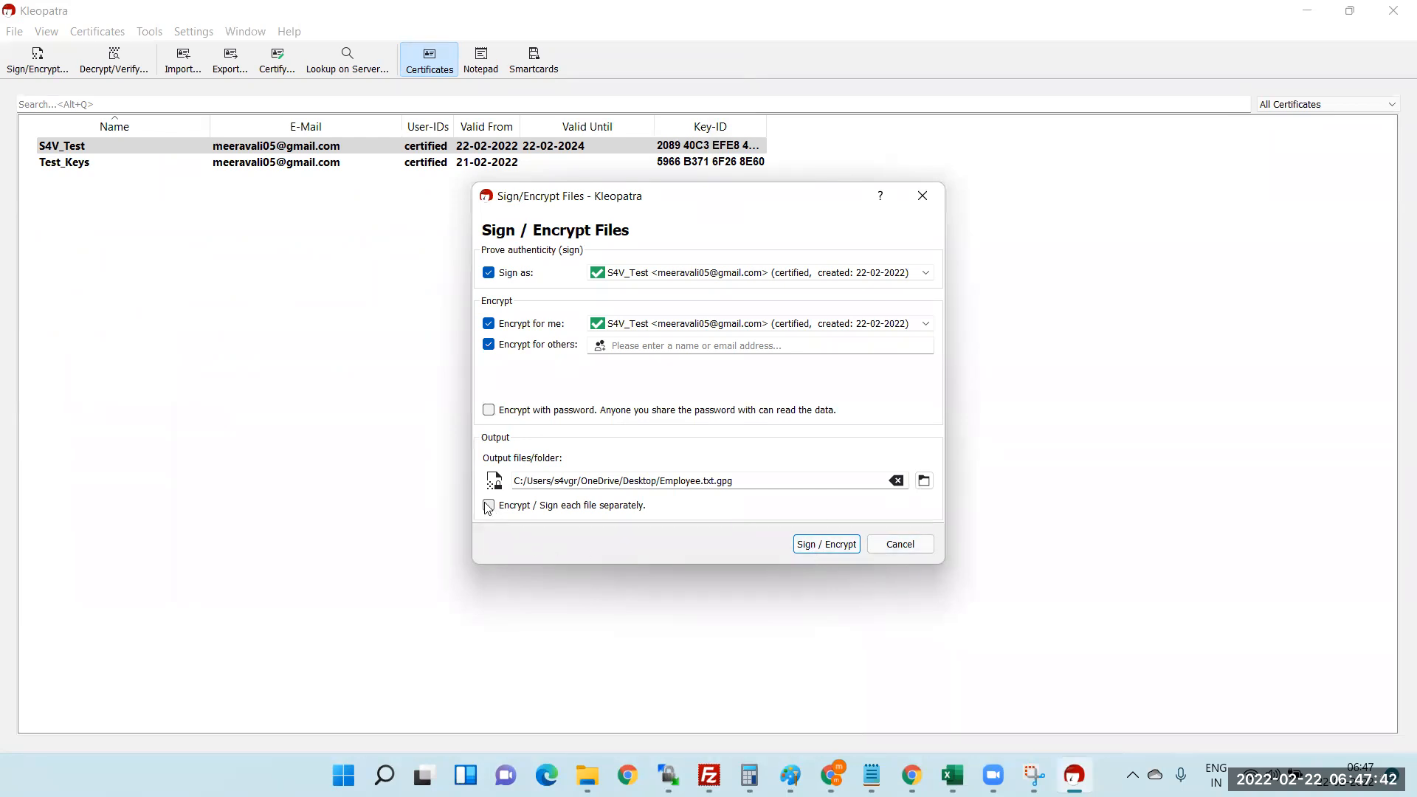
- Sign and encrypt Employee.txt separately into Employee.txt.gpg, unlocking the key with its passphrase
click(565, 506)
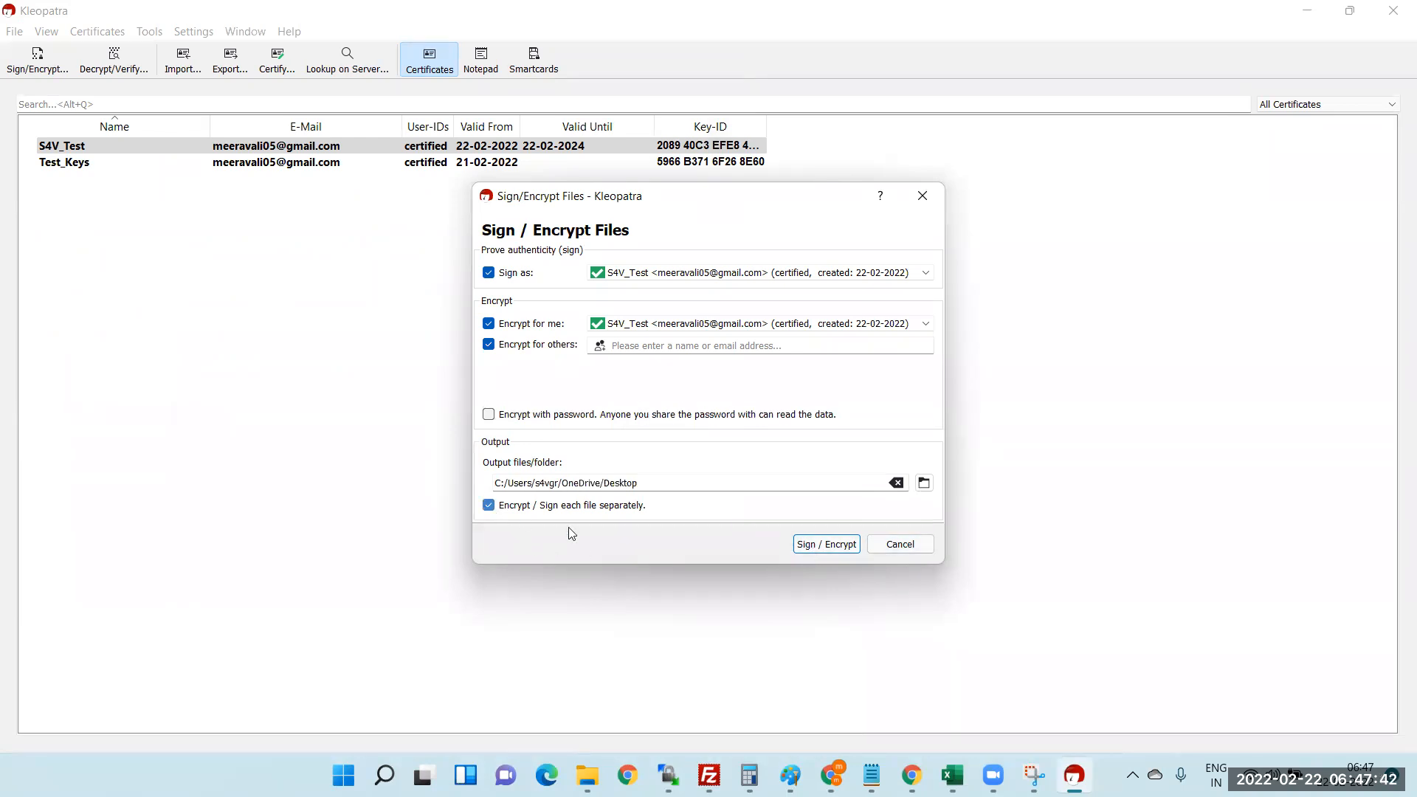
click(813, 547)
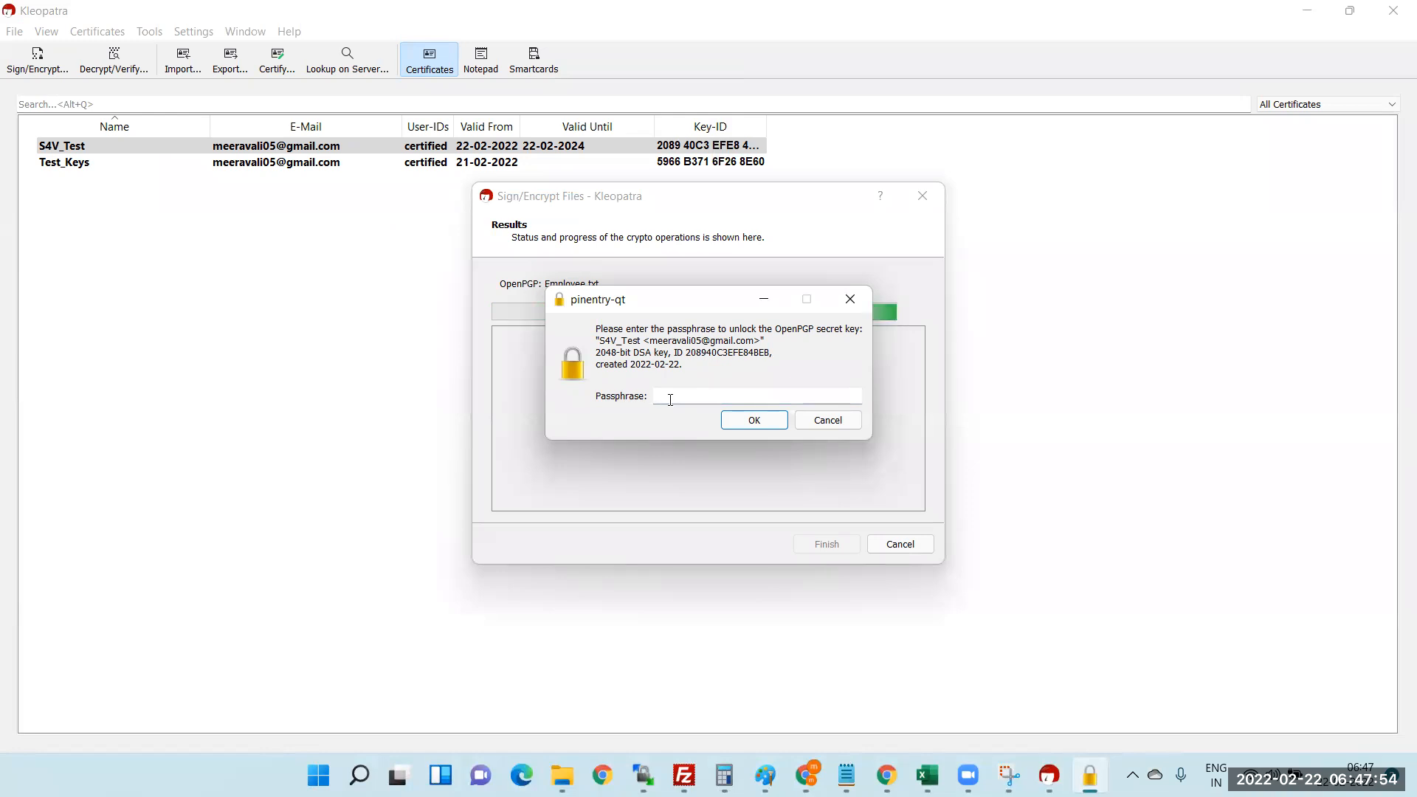
text(•••••••••)
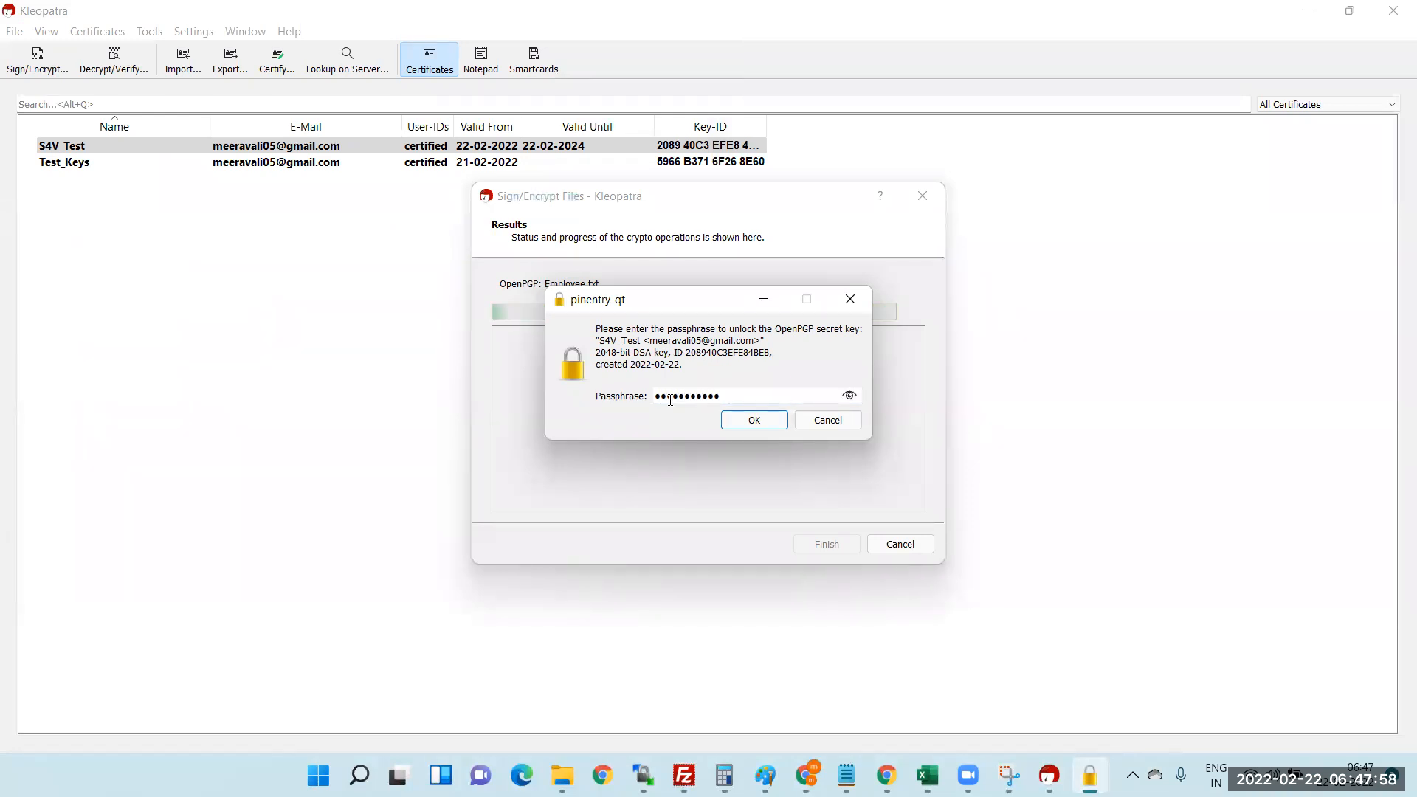
click(755, 425)
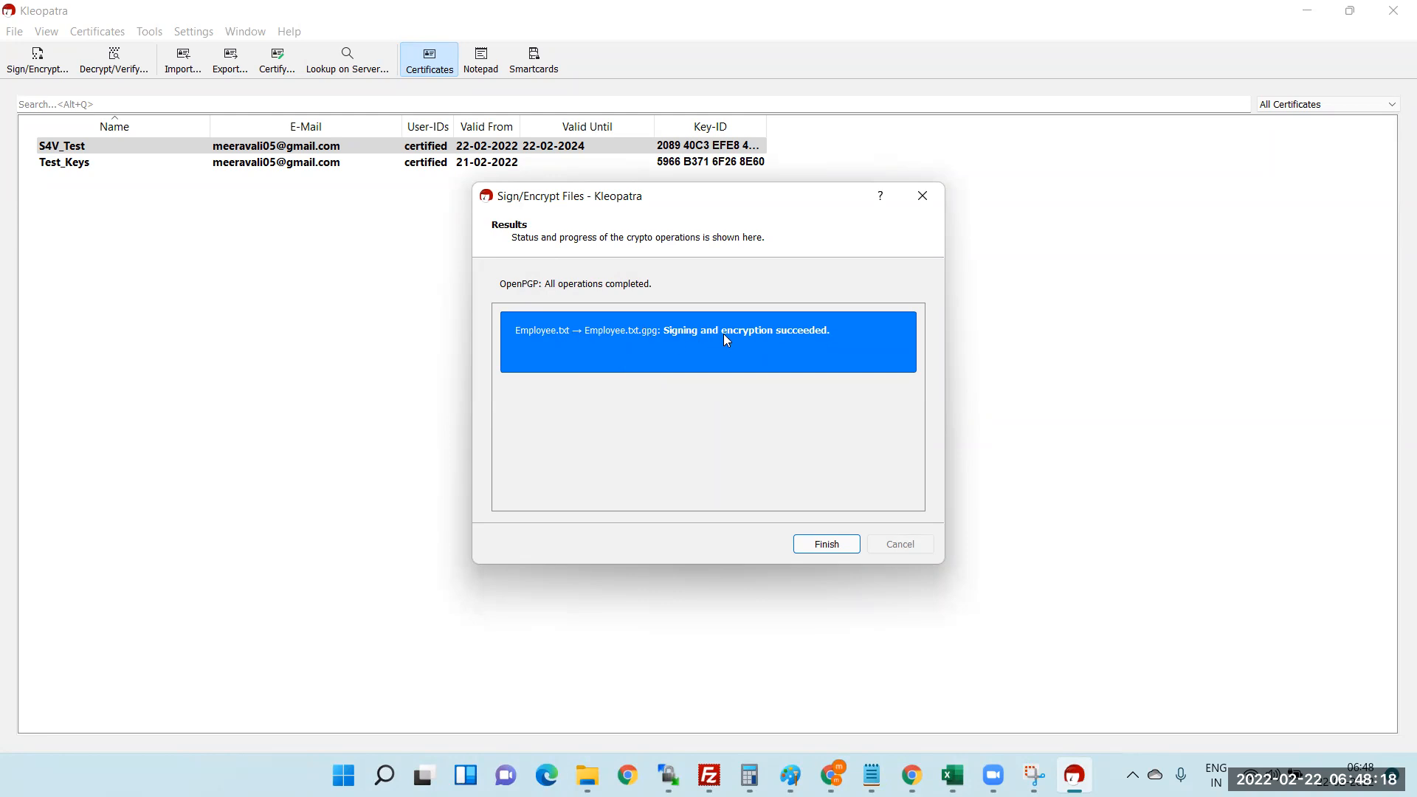
click(829, 543)
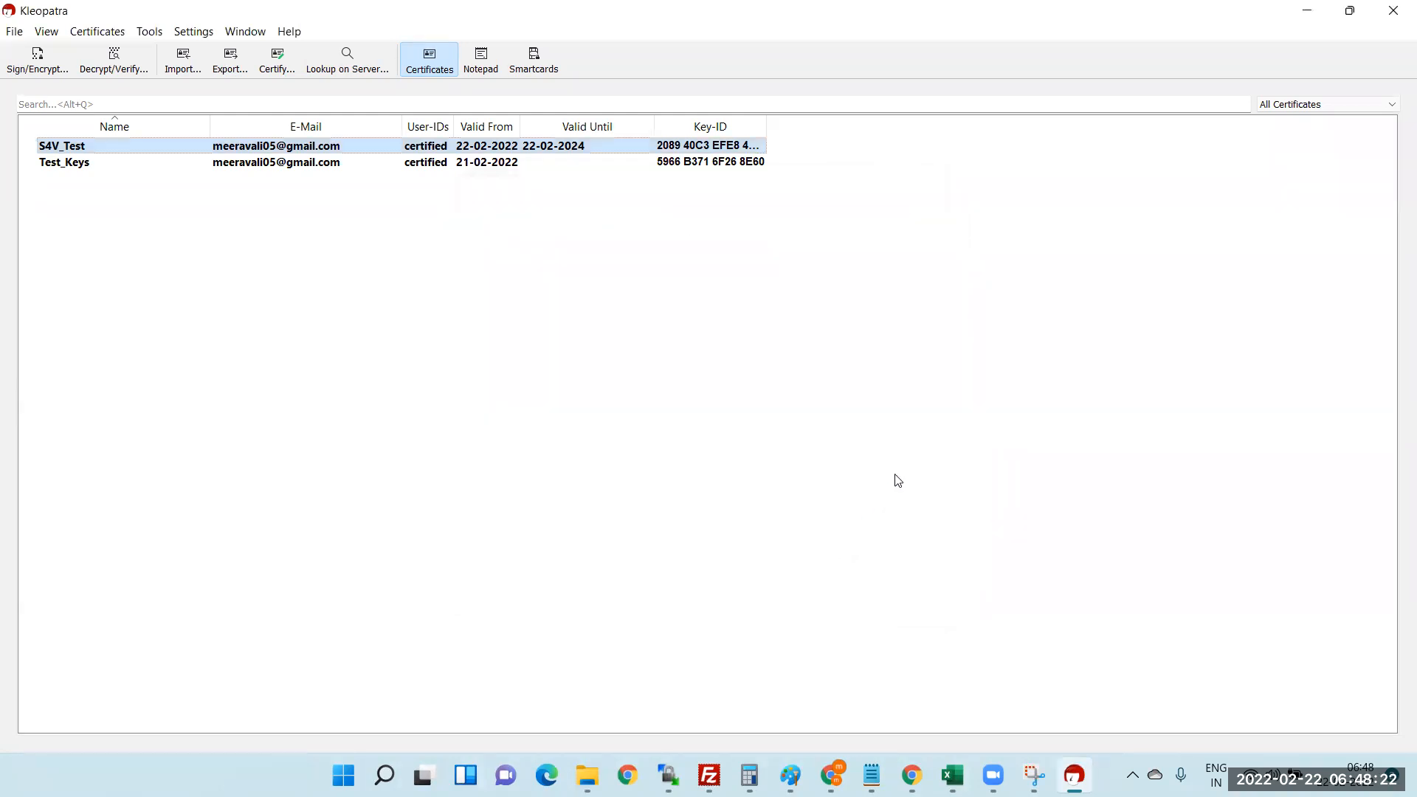
- Show the Windows desktop with Win+D and refresh it so Employee.txt.gpg appears
key(super+d)
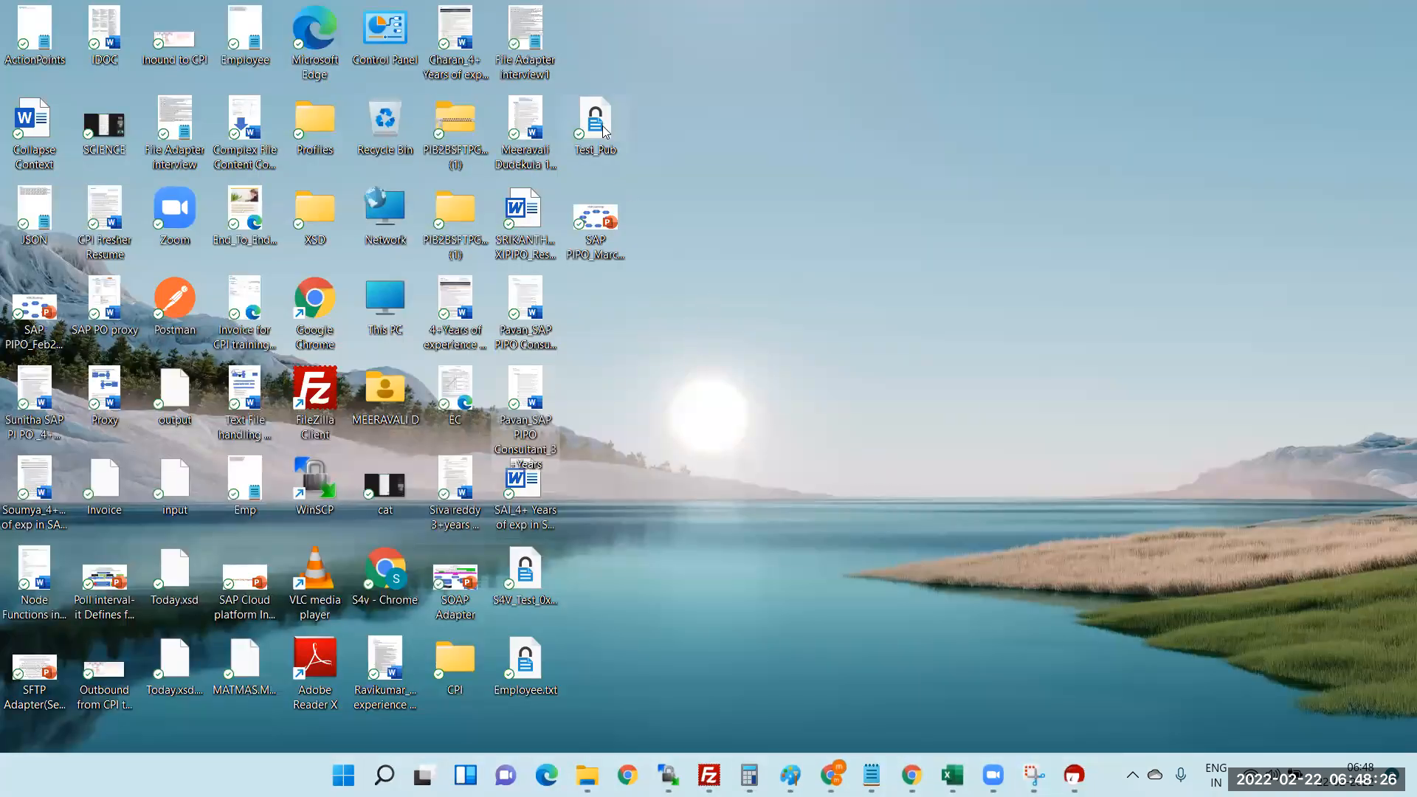
right_click(704, 462)
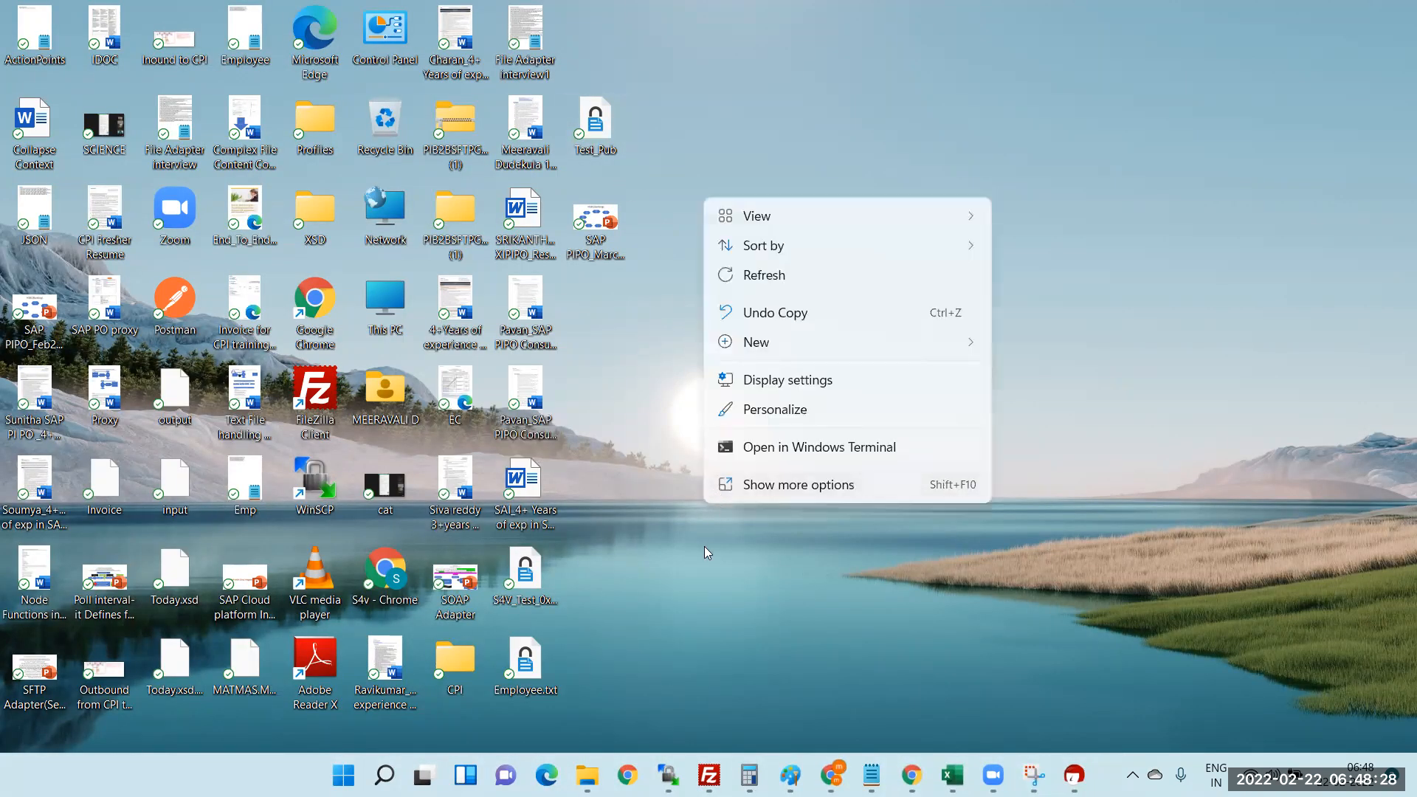
click(760, 276)
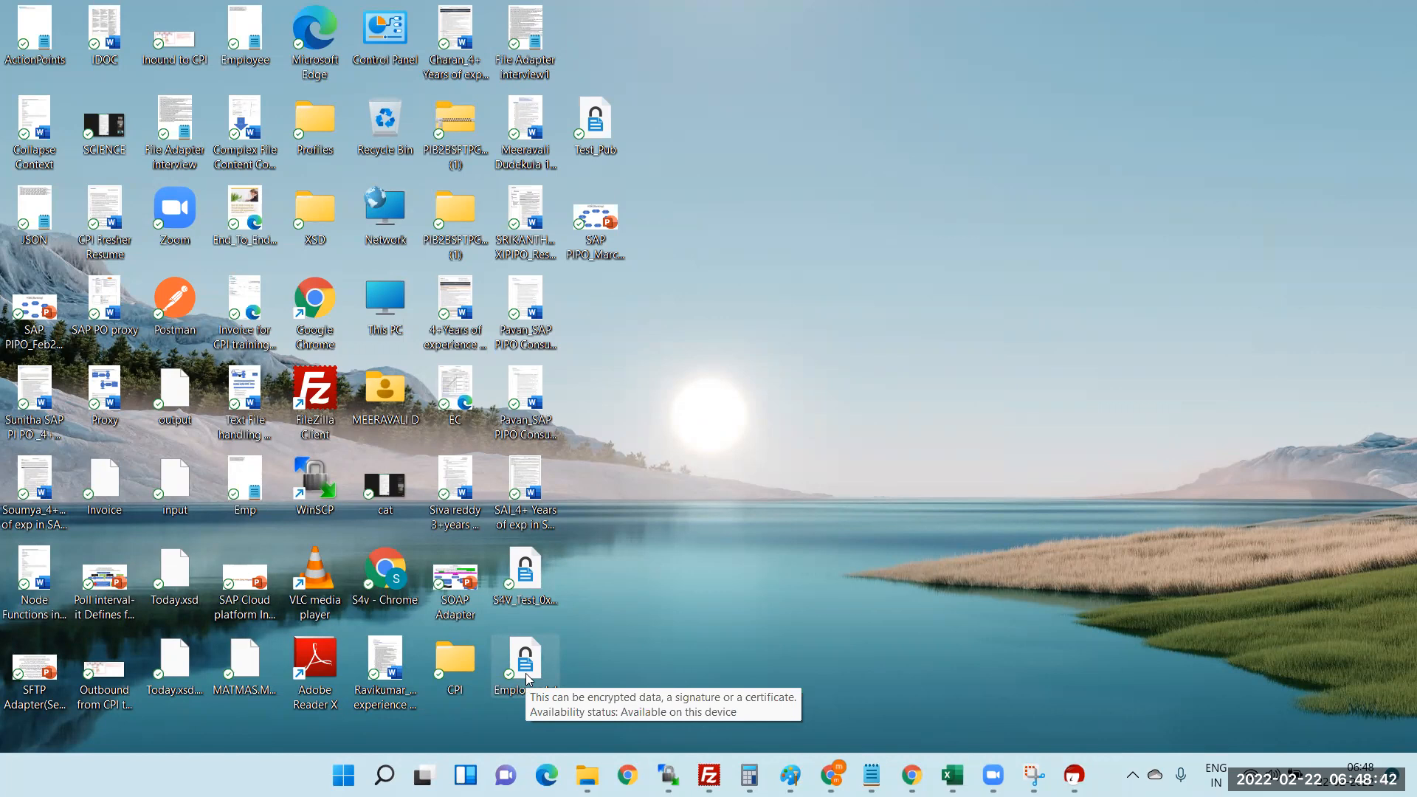
- Open the encrypted Employee file in Notepad via Open with > Choose another app
right_click(528, 664)
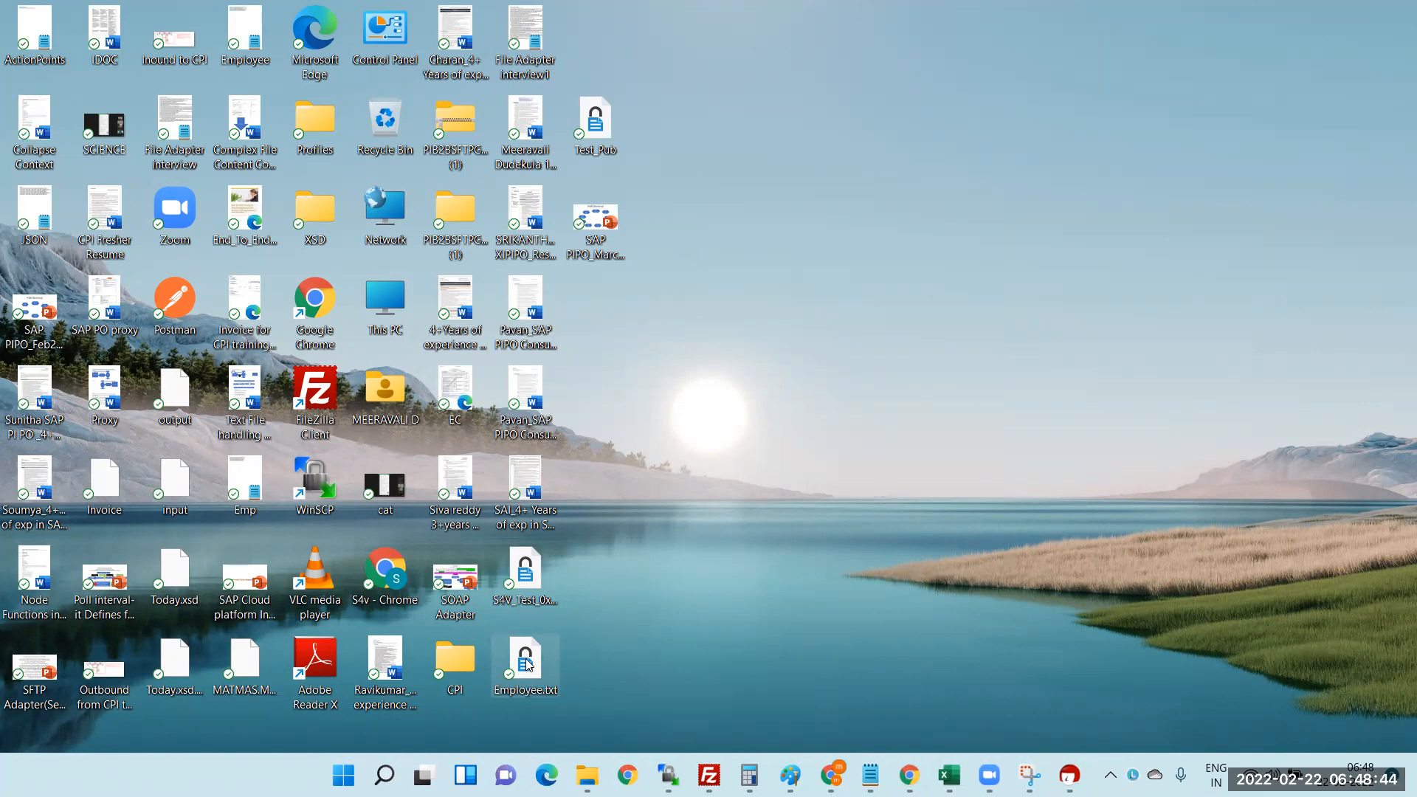
mouse_move(590, 420)
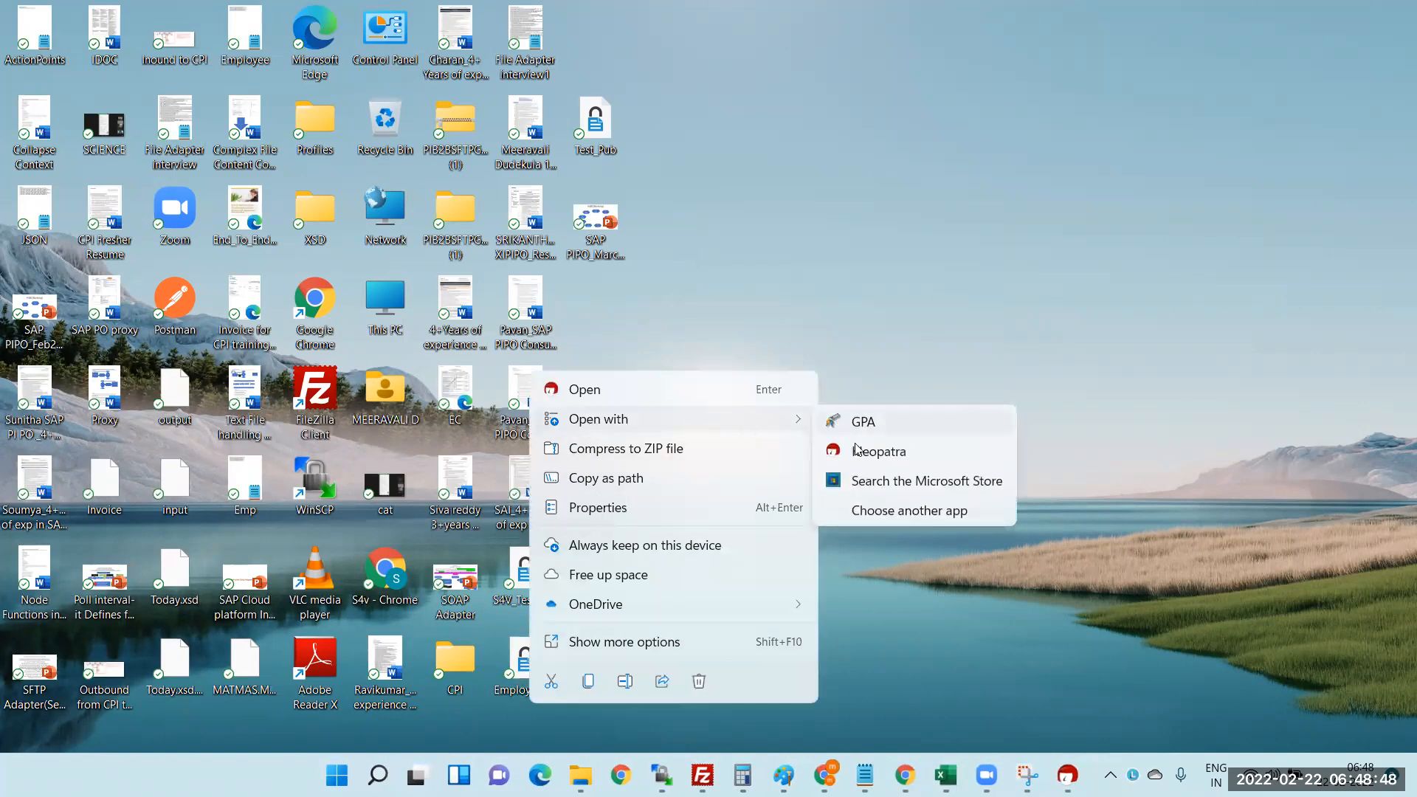
click(886, 519)
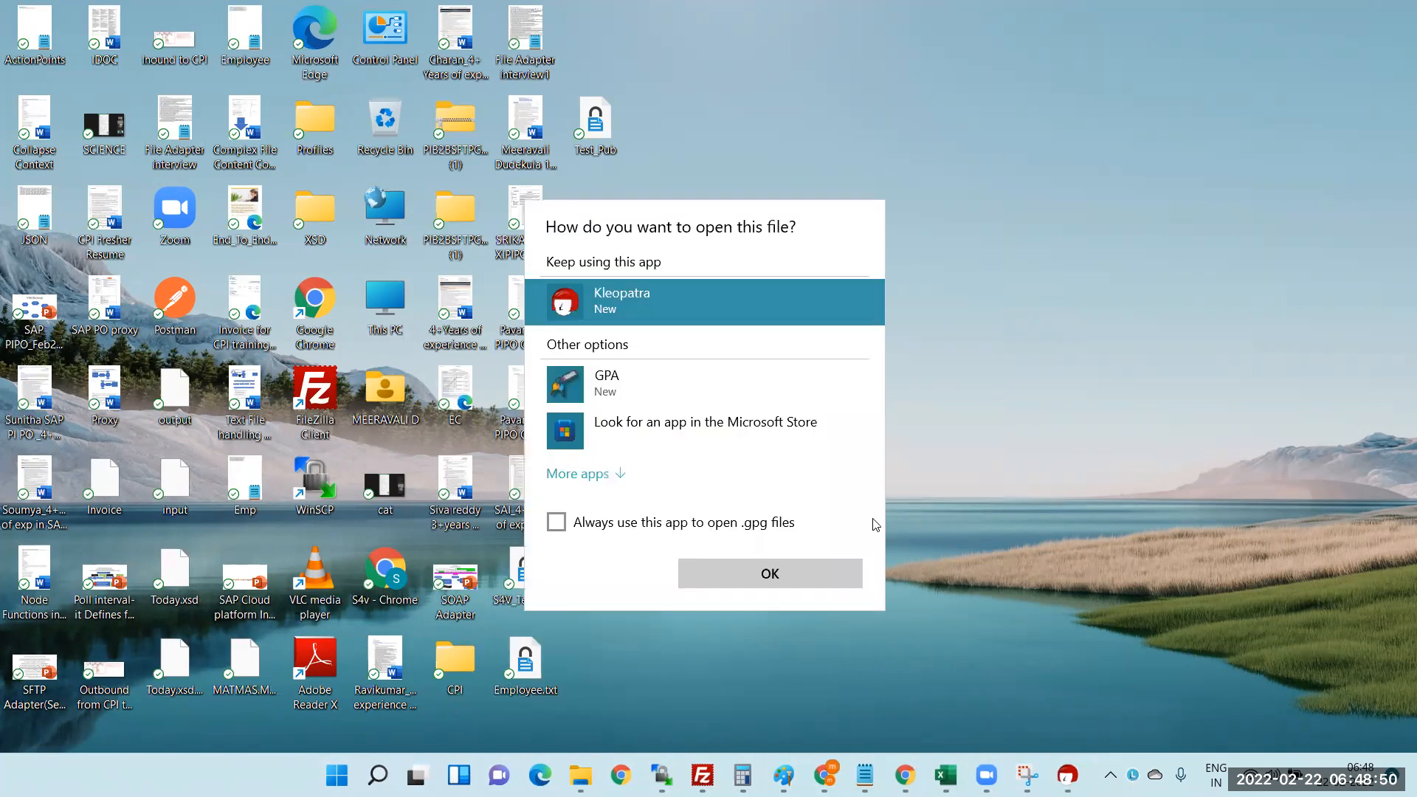
click(617, 476)
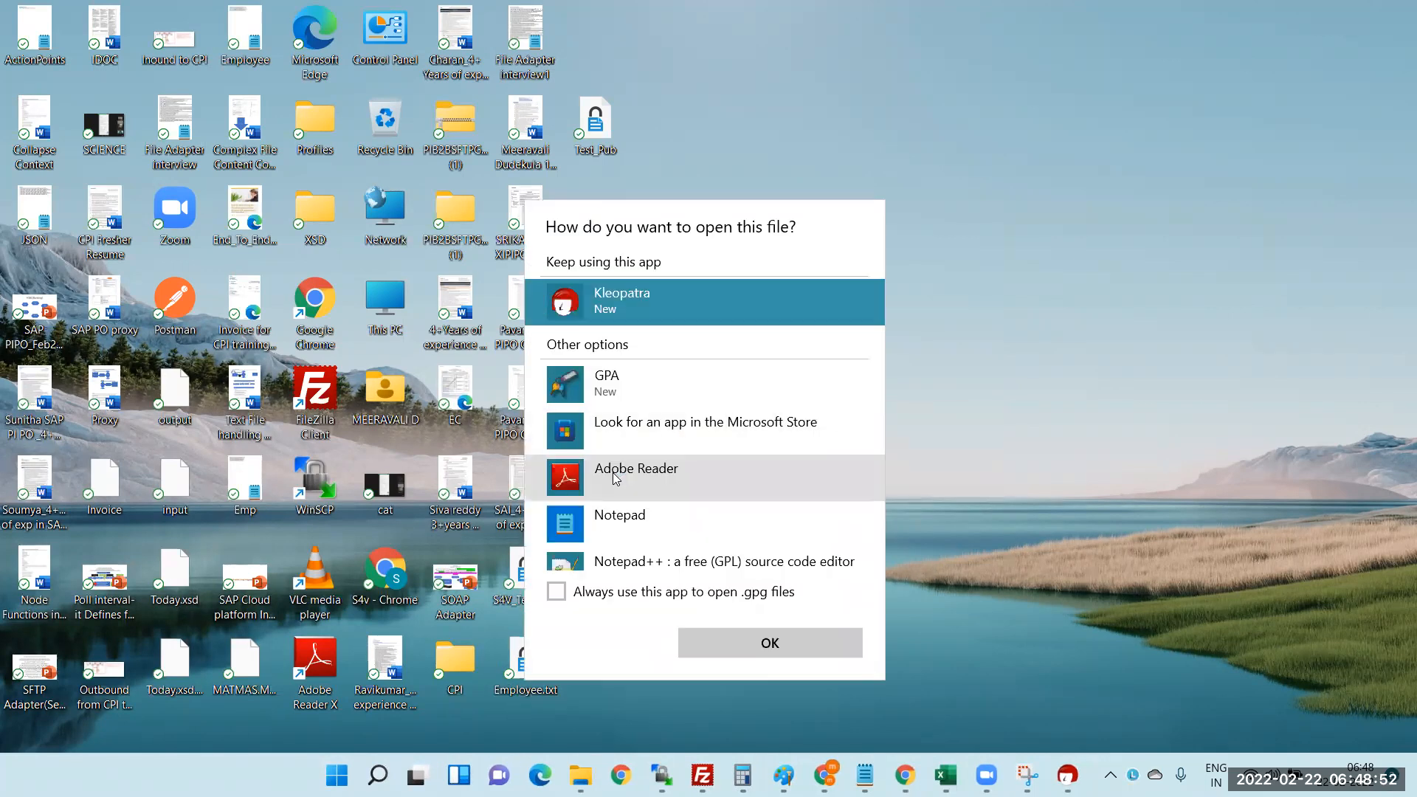
click(631, 525)
click(815, 641)
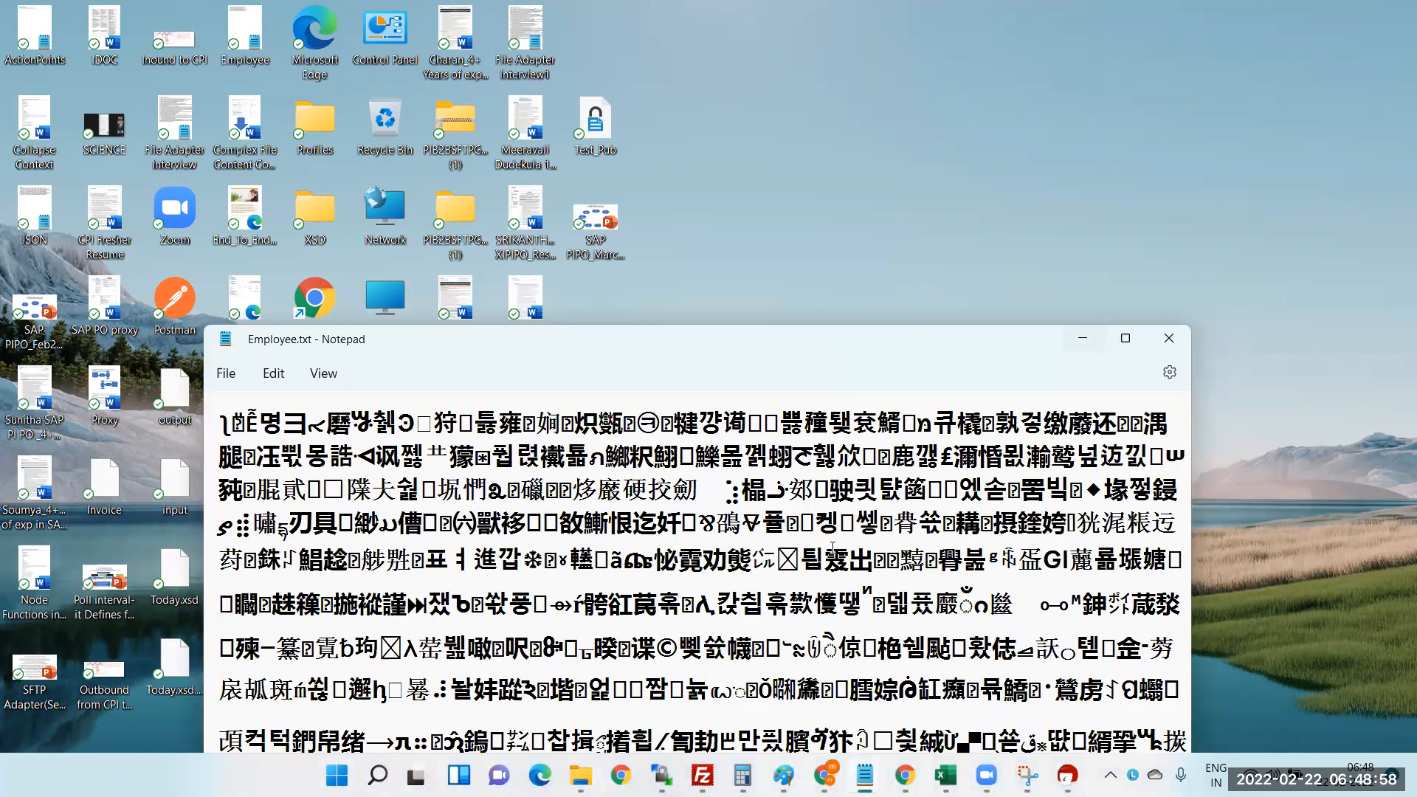
mouse_move(1134, 337)
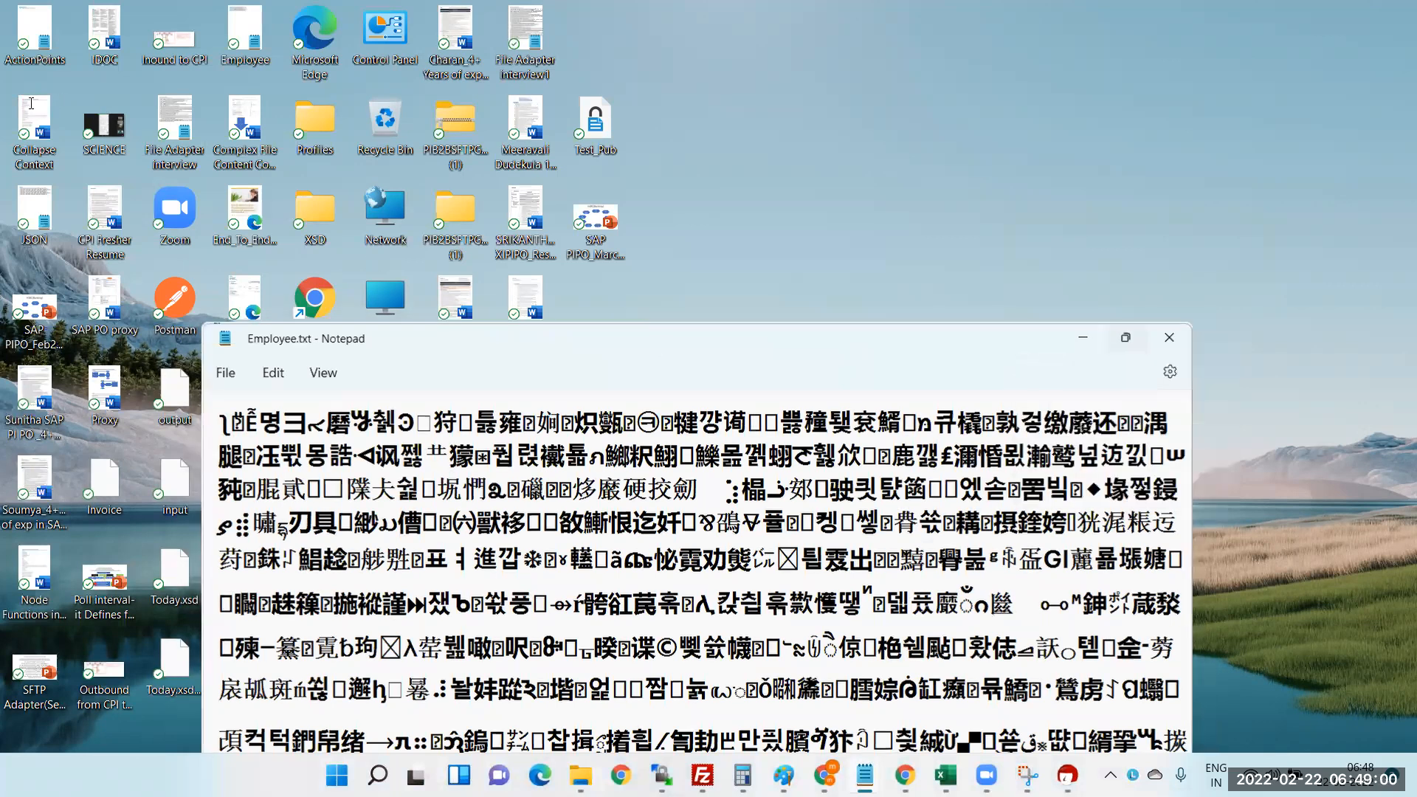
- Maximize the Notepad window to review the file's contents
double_click(635, 340)
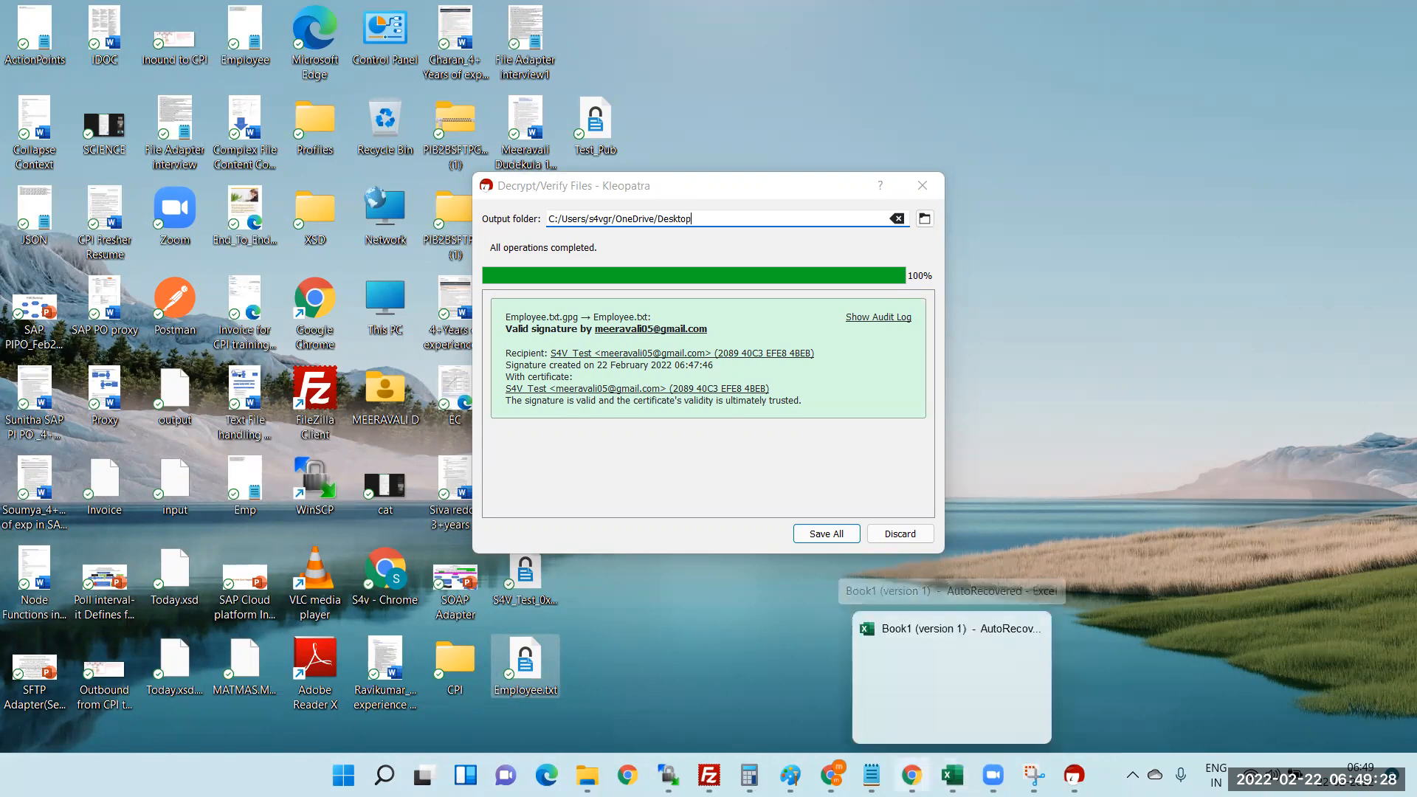
mouse_move(831, 775)
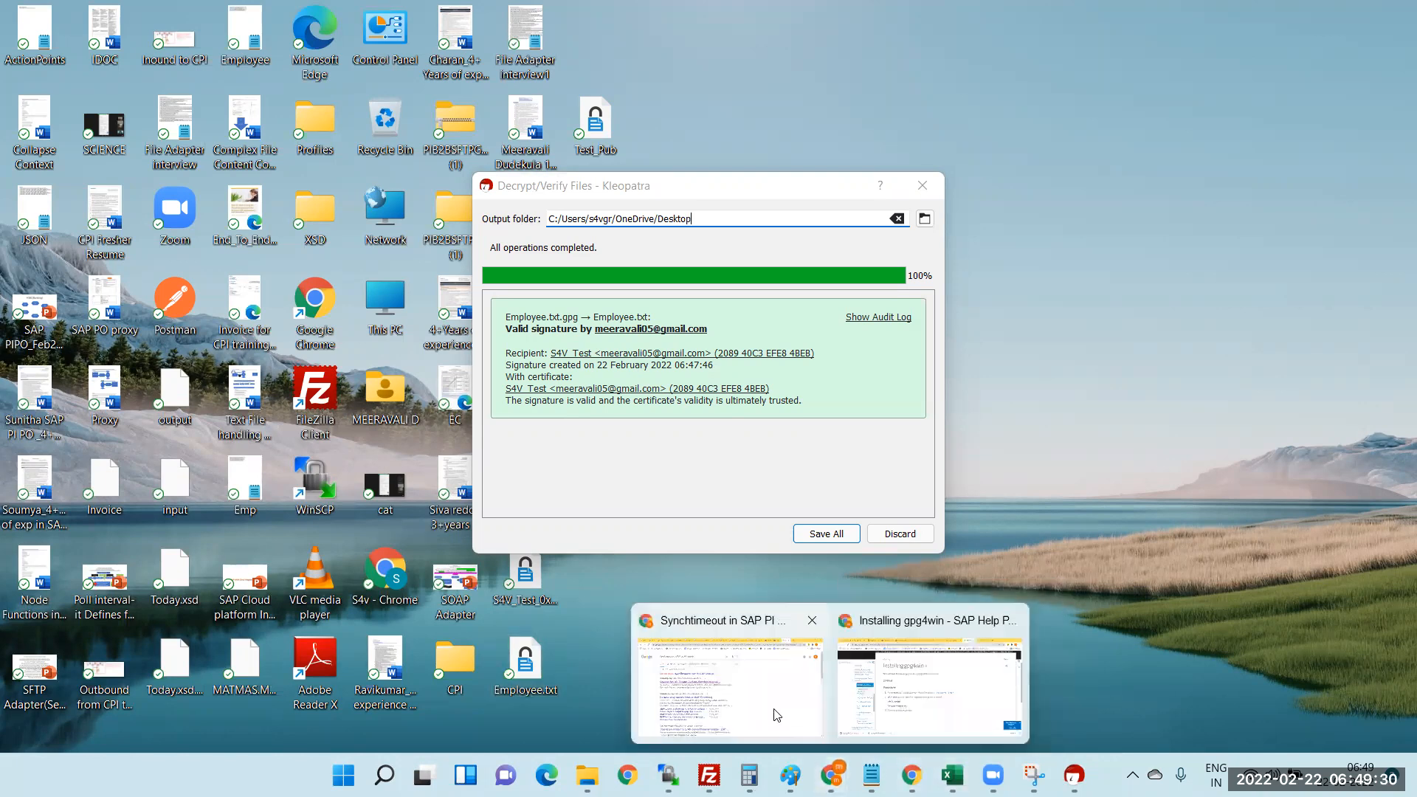
- Bring Chrome forward and load the Gmail inbox in its first tab from the 'g' suggestion
click(875, 707)
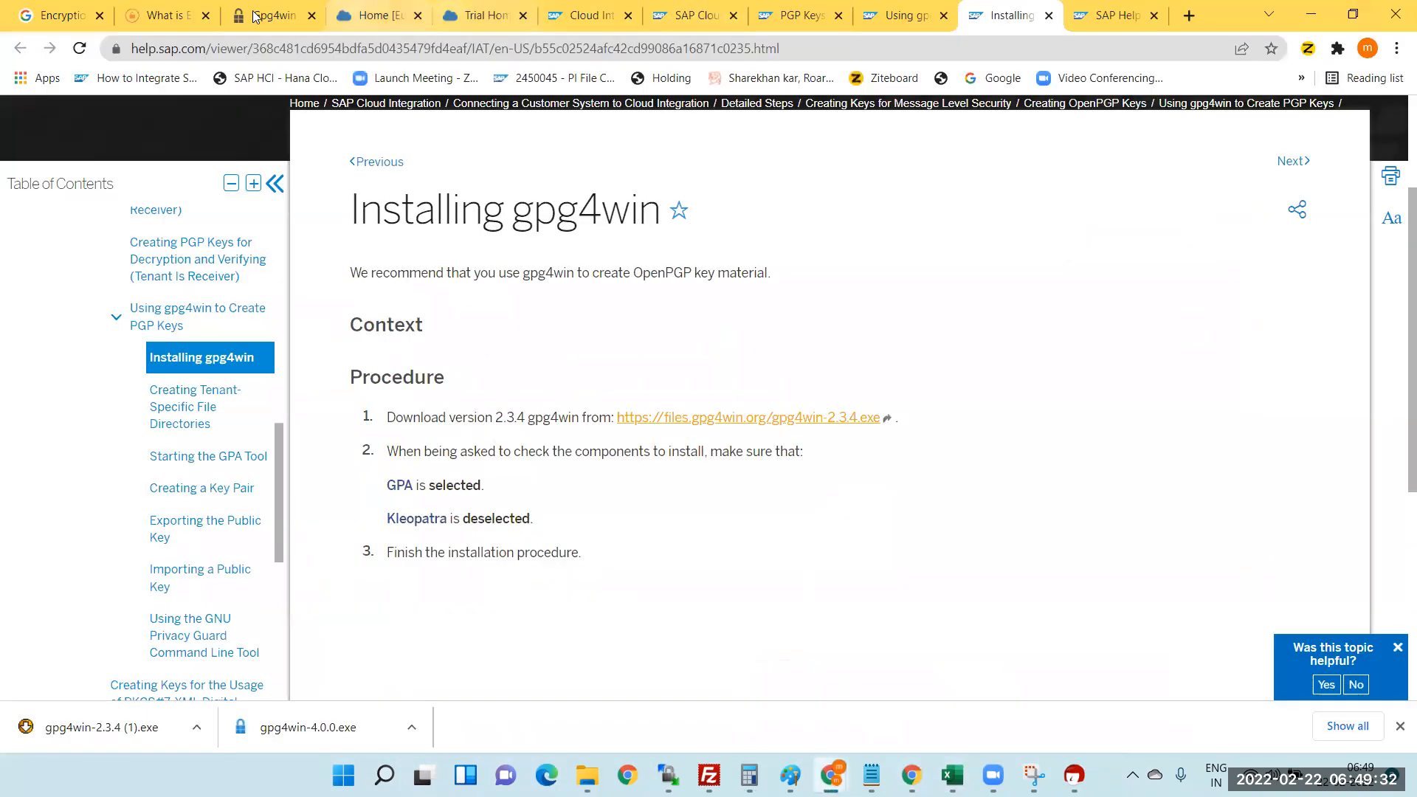
click(71, 19)
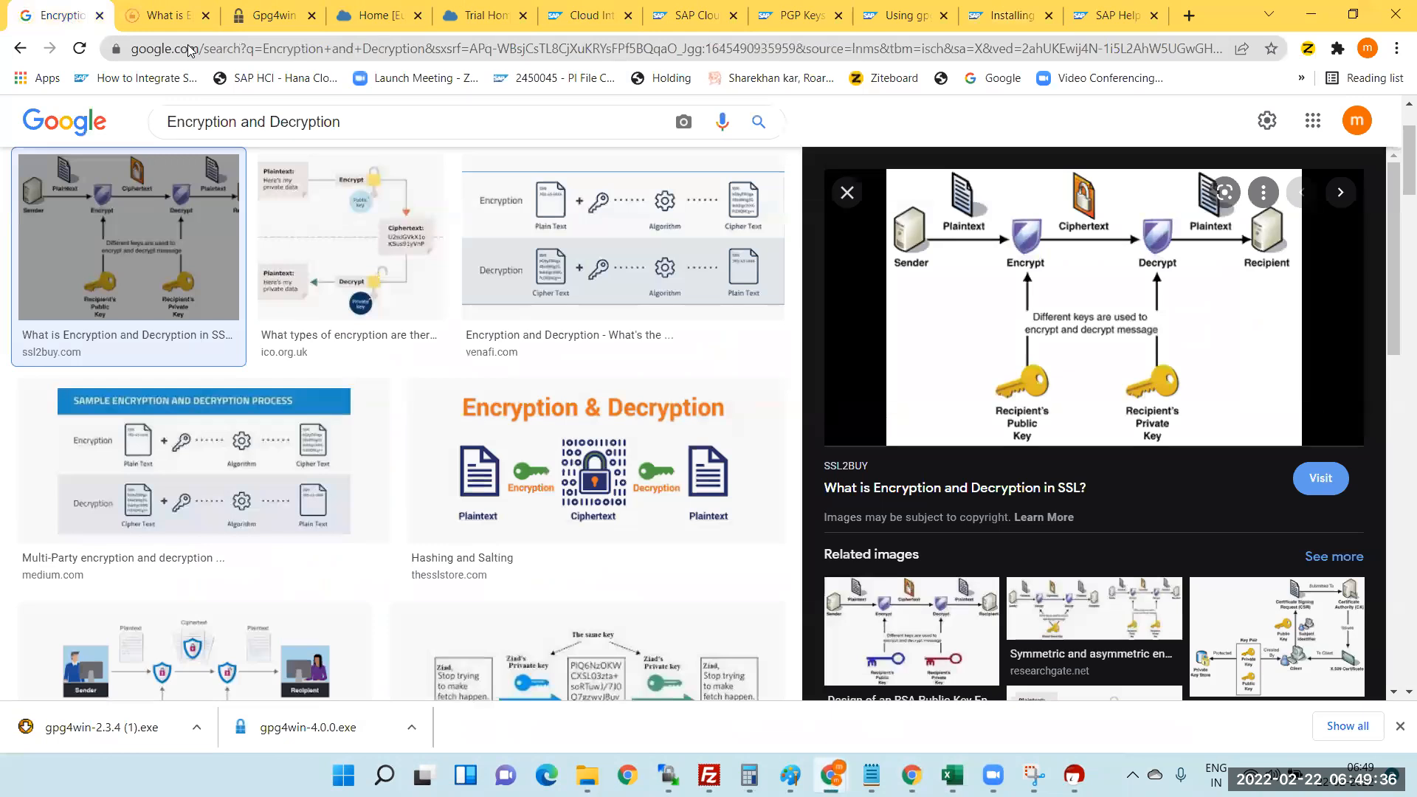
click(188, 48)
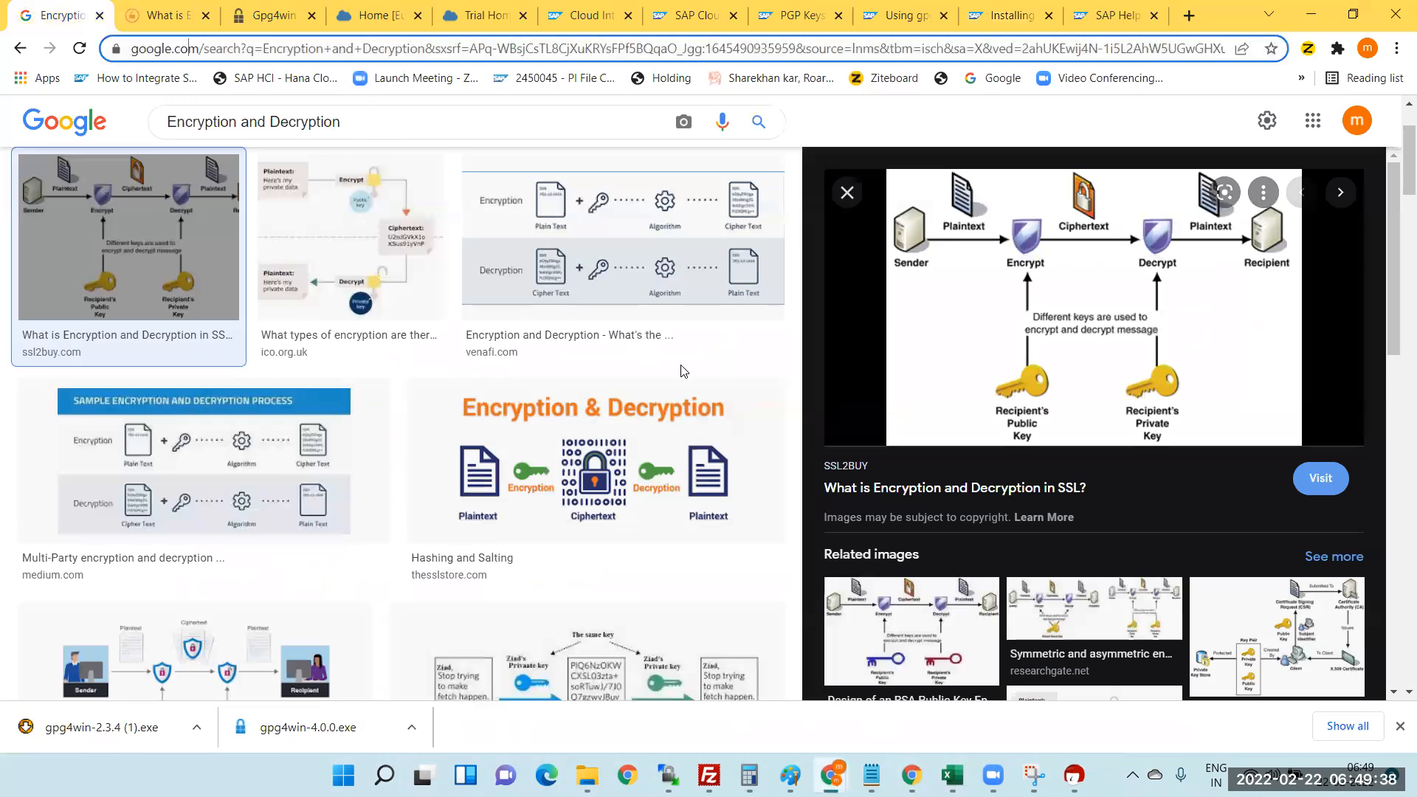
text(google.com)
click(467, 279)
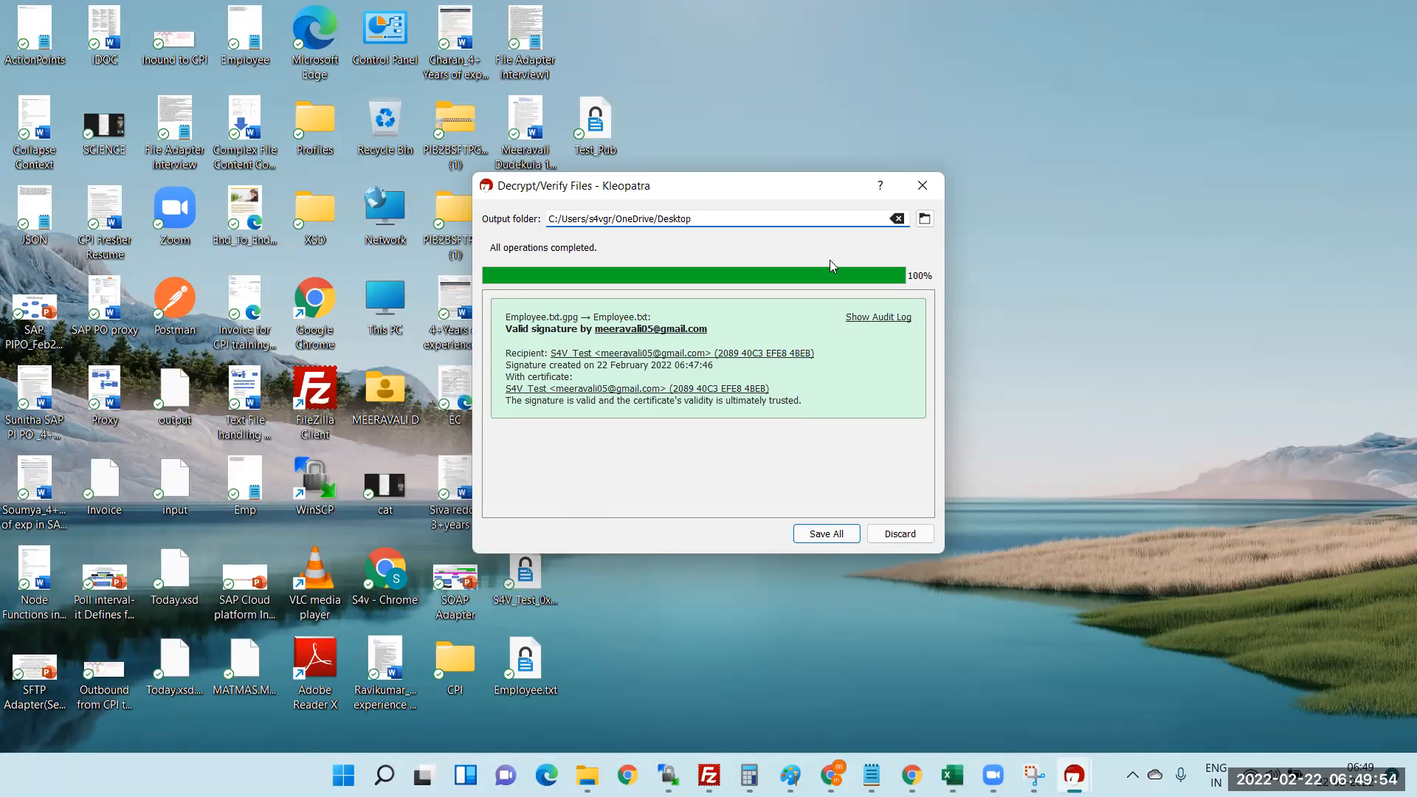
- Move the decrypt results aside, select the decrypted Employee.txt on the desktop, and close the results
drag(801, 185, 1181, 212)
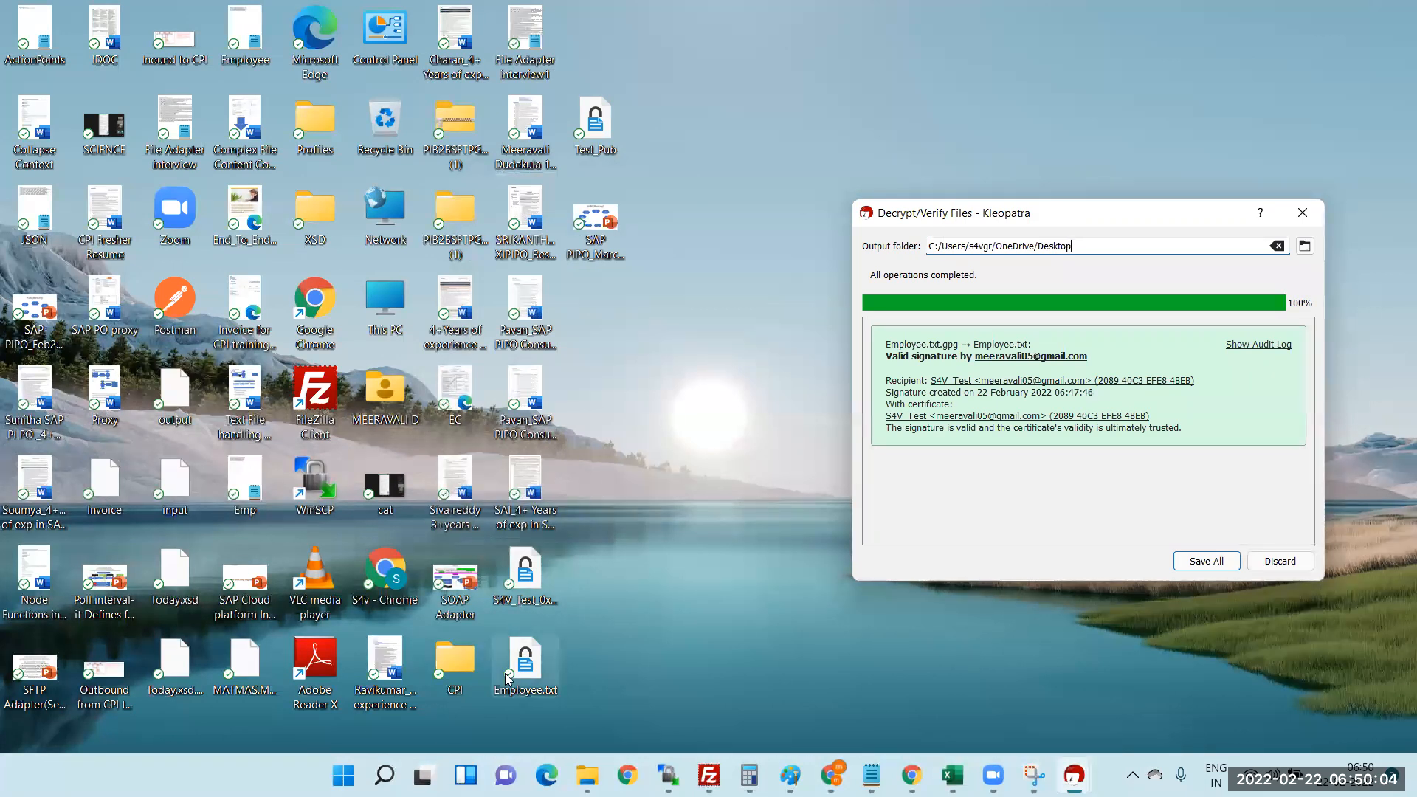
click(533, 668)
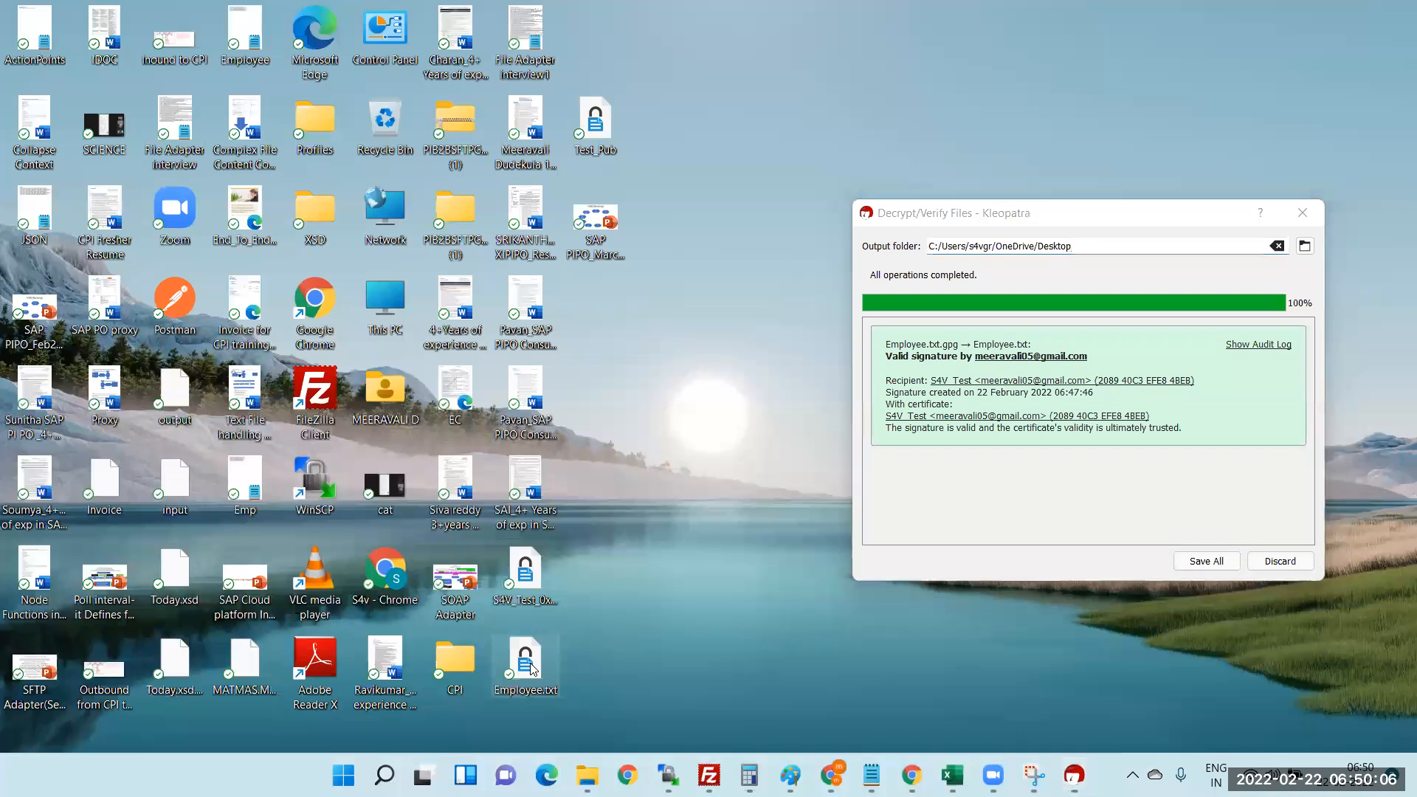
click(1303, 210)
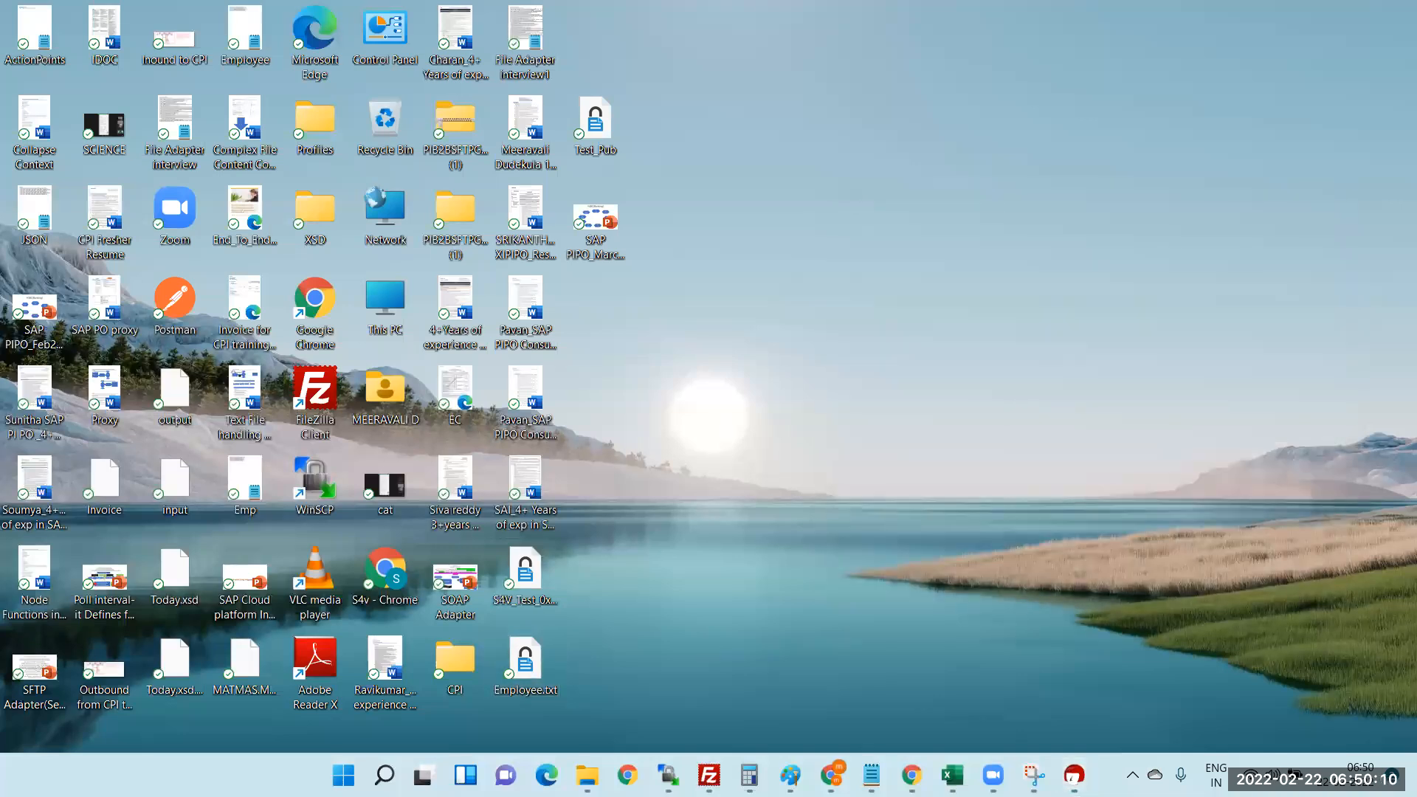
- Decrypt and verify Employee.txt from the Desktop using Kleopatra's File > Decrypt/Verify
mouse_move(709, 775)
click(1073, 775)
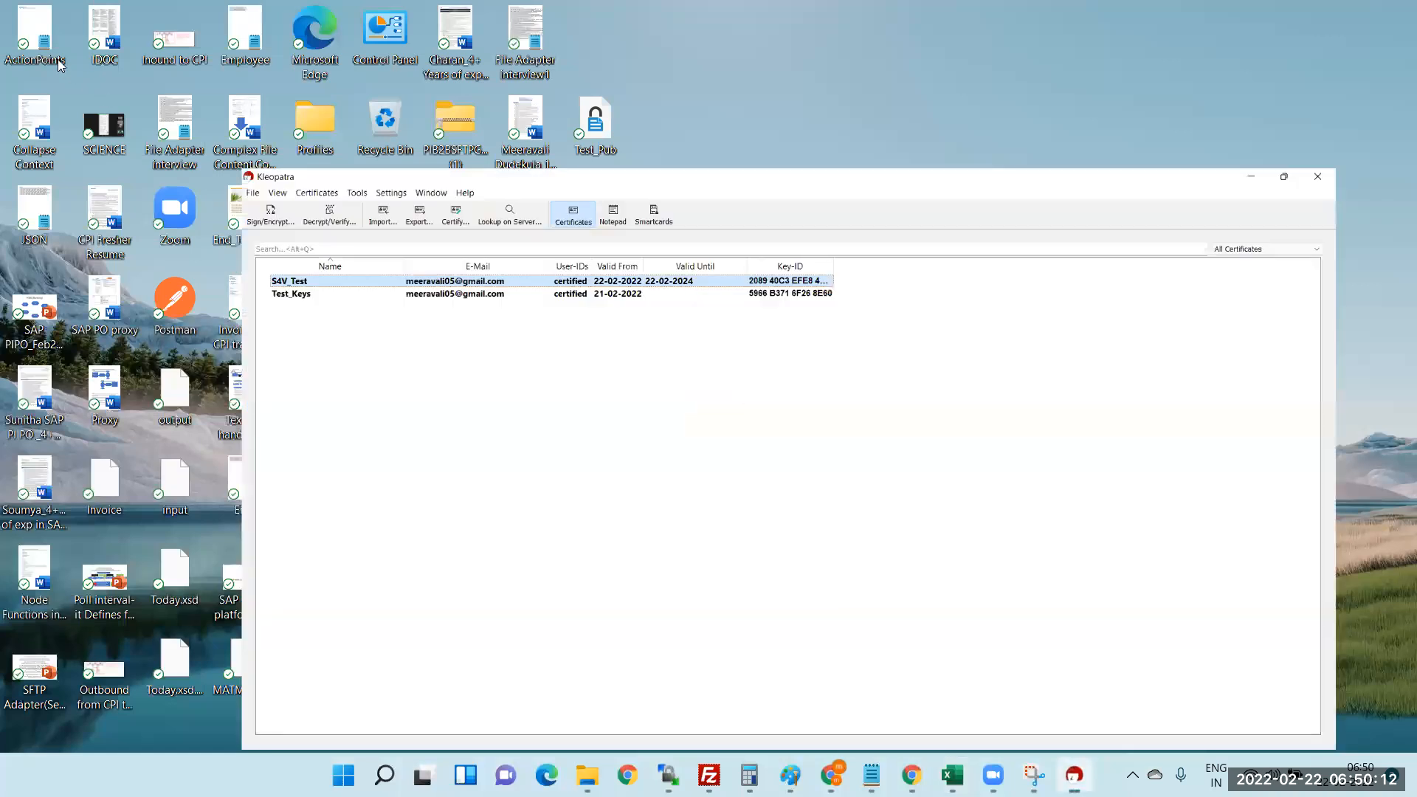
click(15, 33)
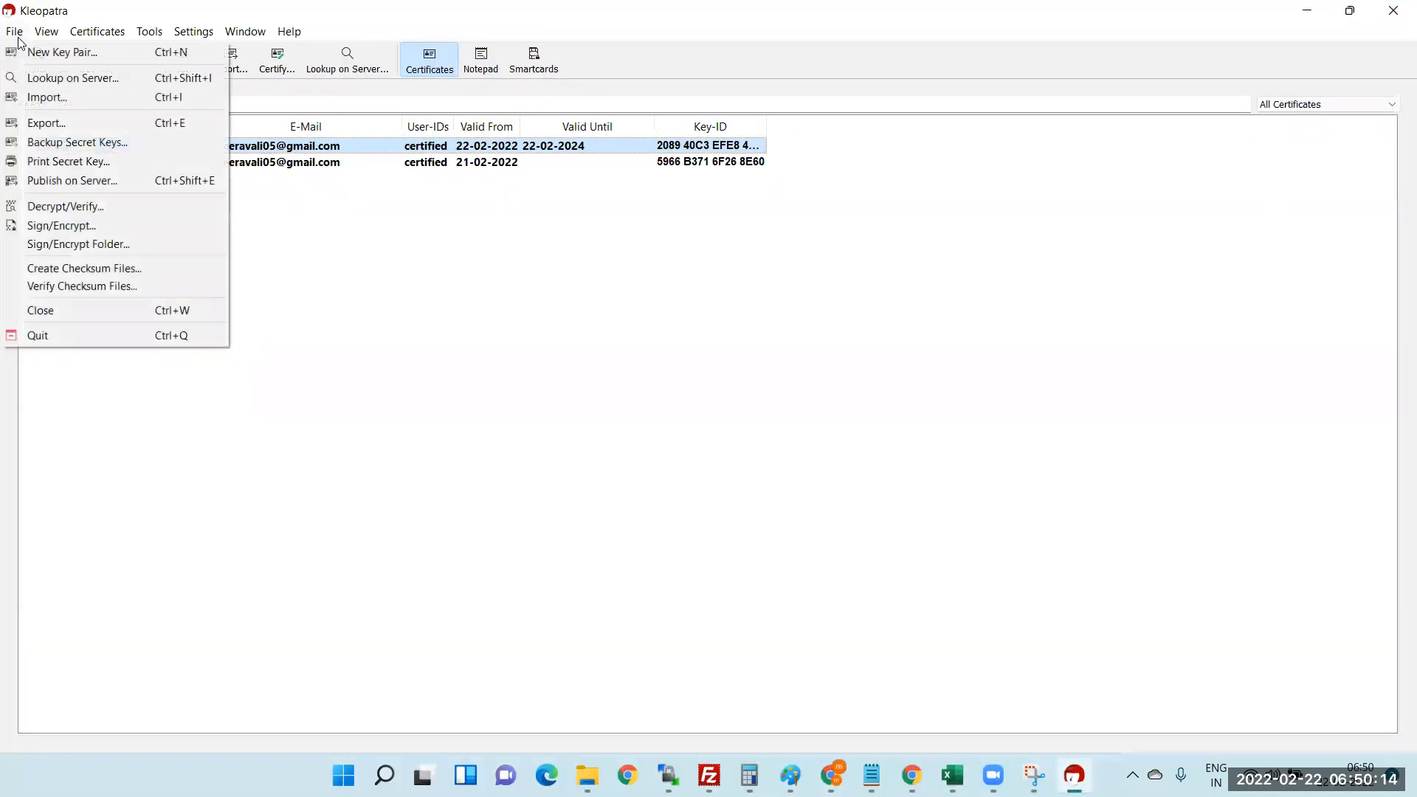
click(74, 210)
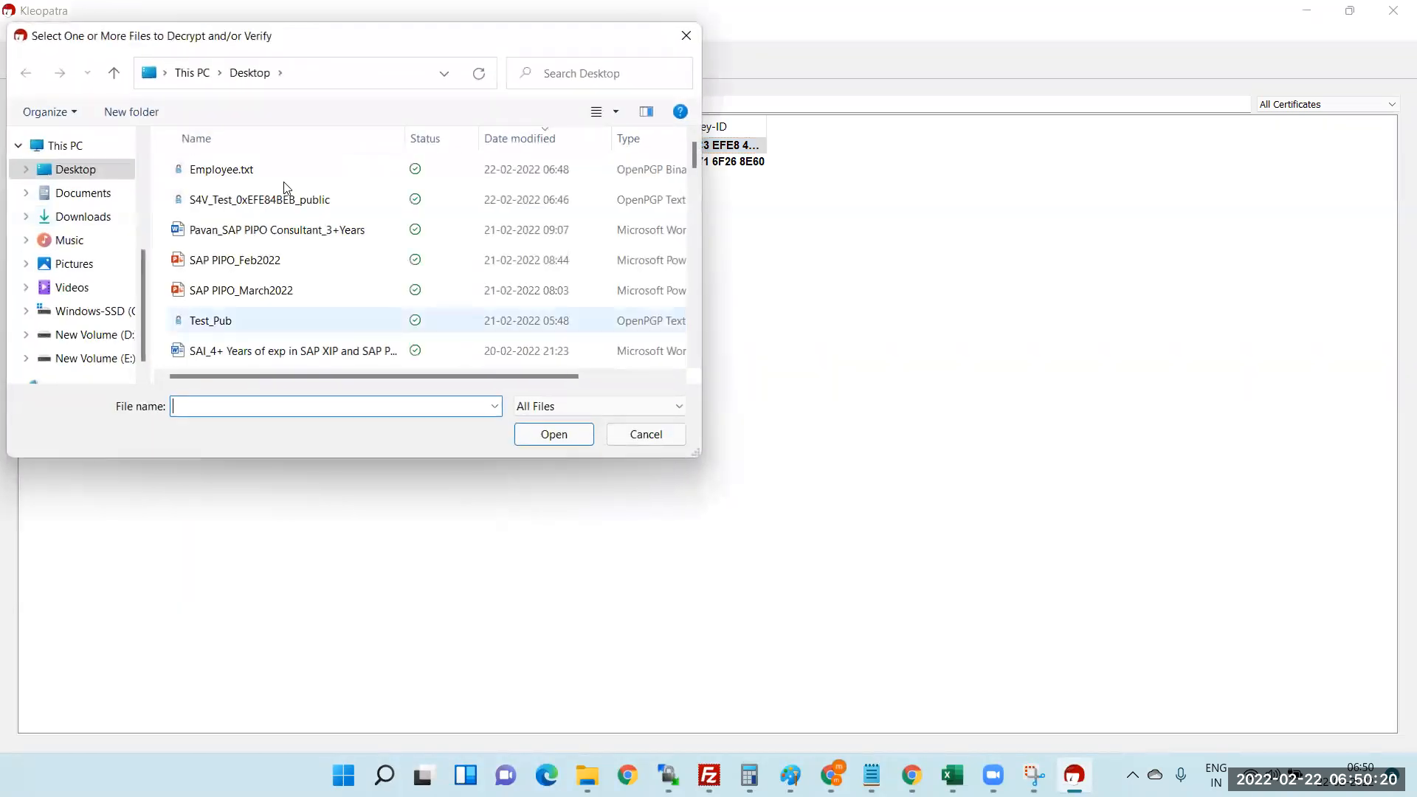
click(233, 178)
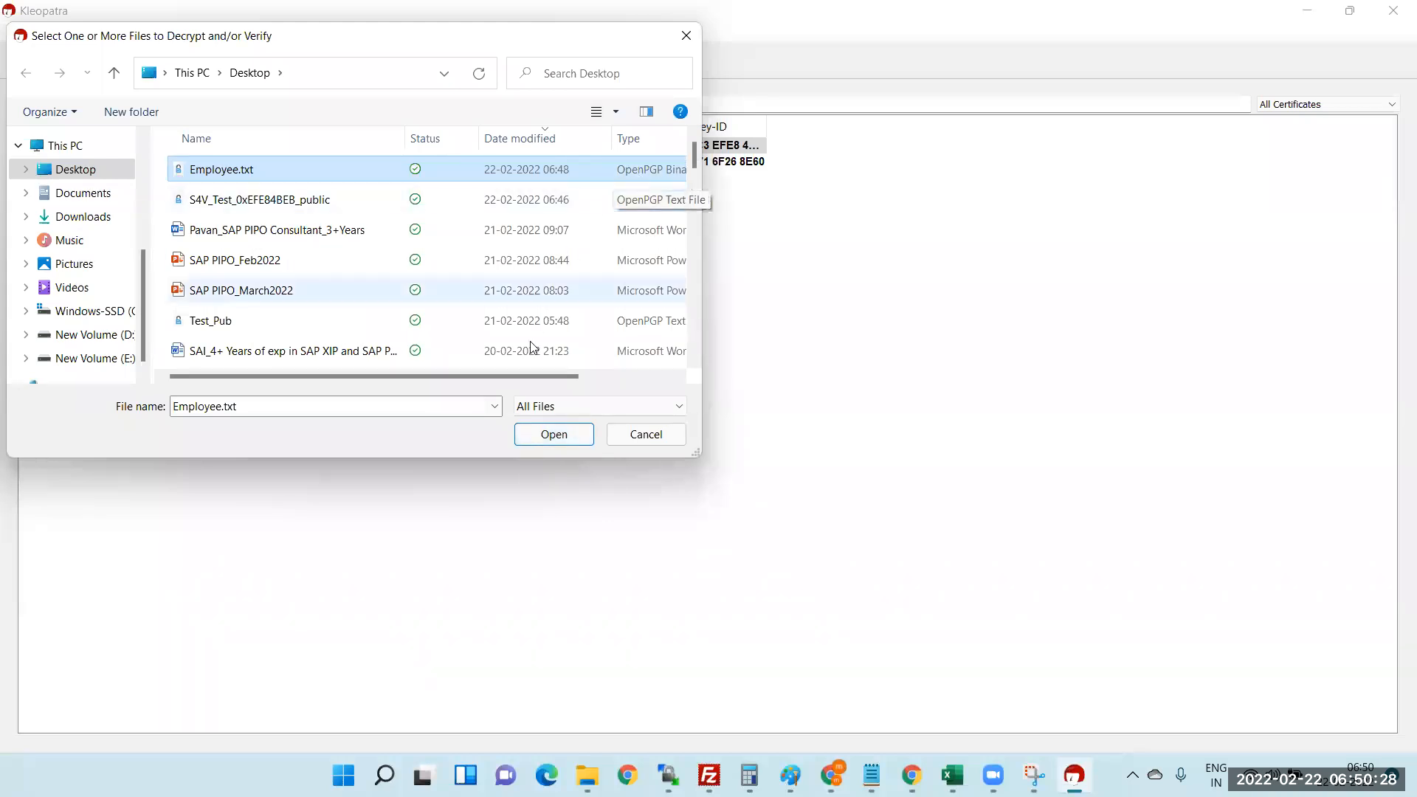
click(554, 439)
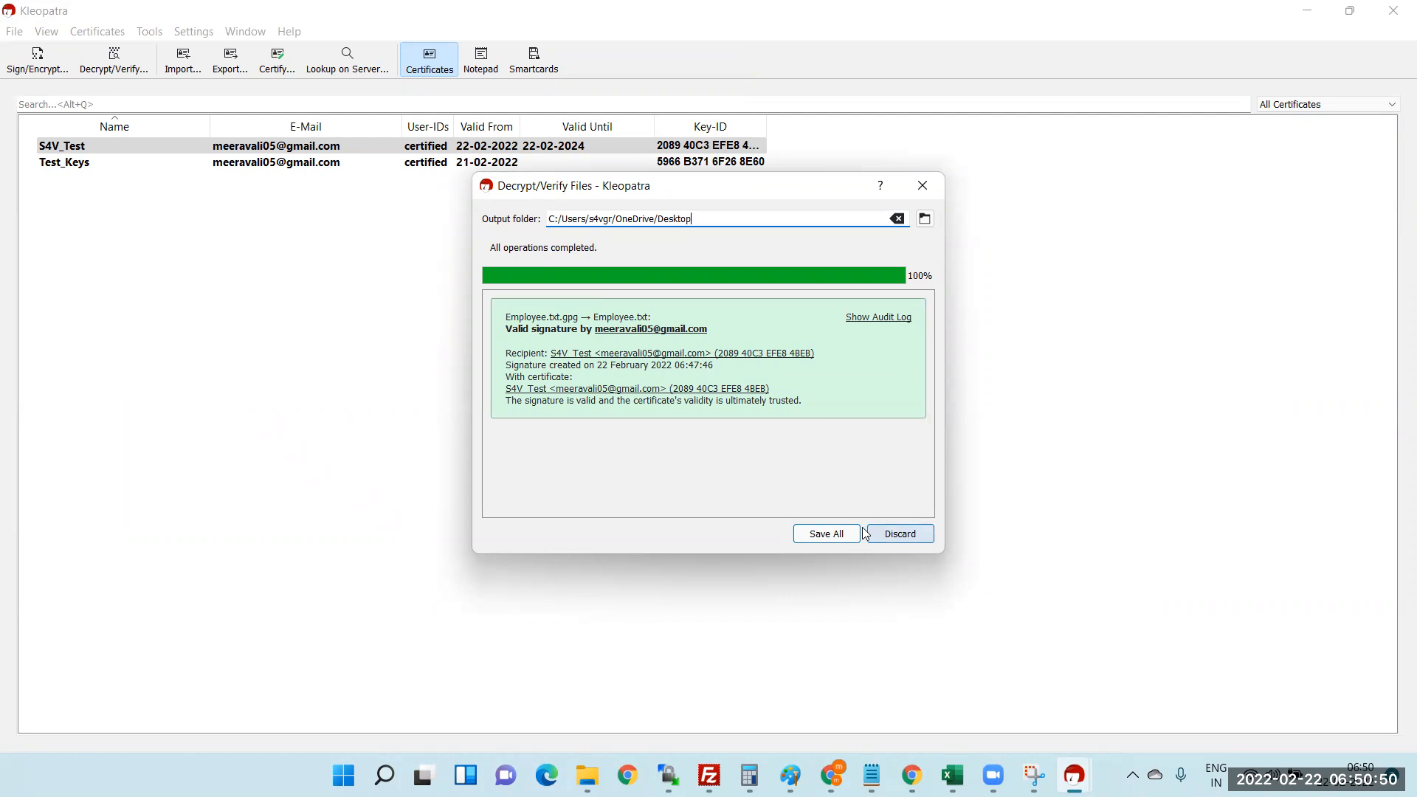
- Save the decrypted output, overwriting the existing Employee.txt, then minimize Kleopatra
click(833, 535)
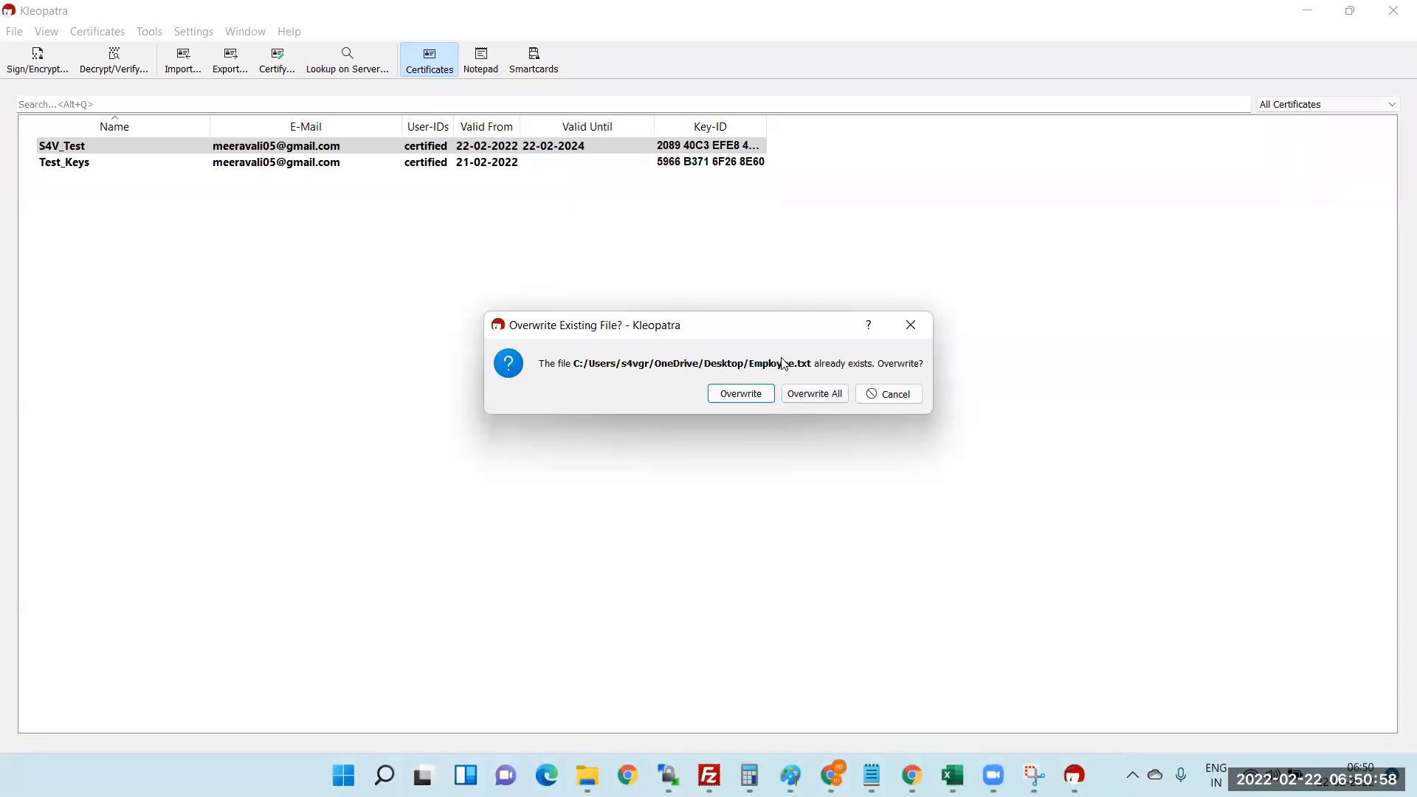
click(759, 401)
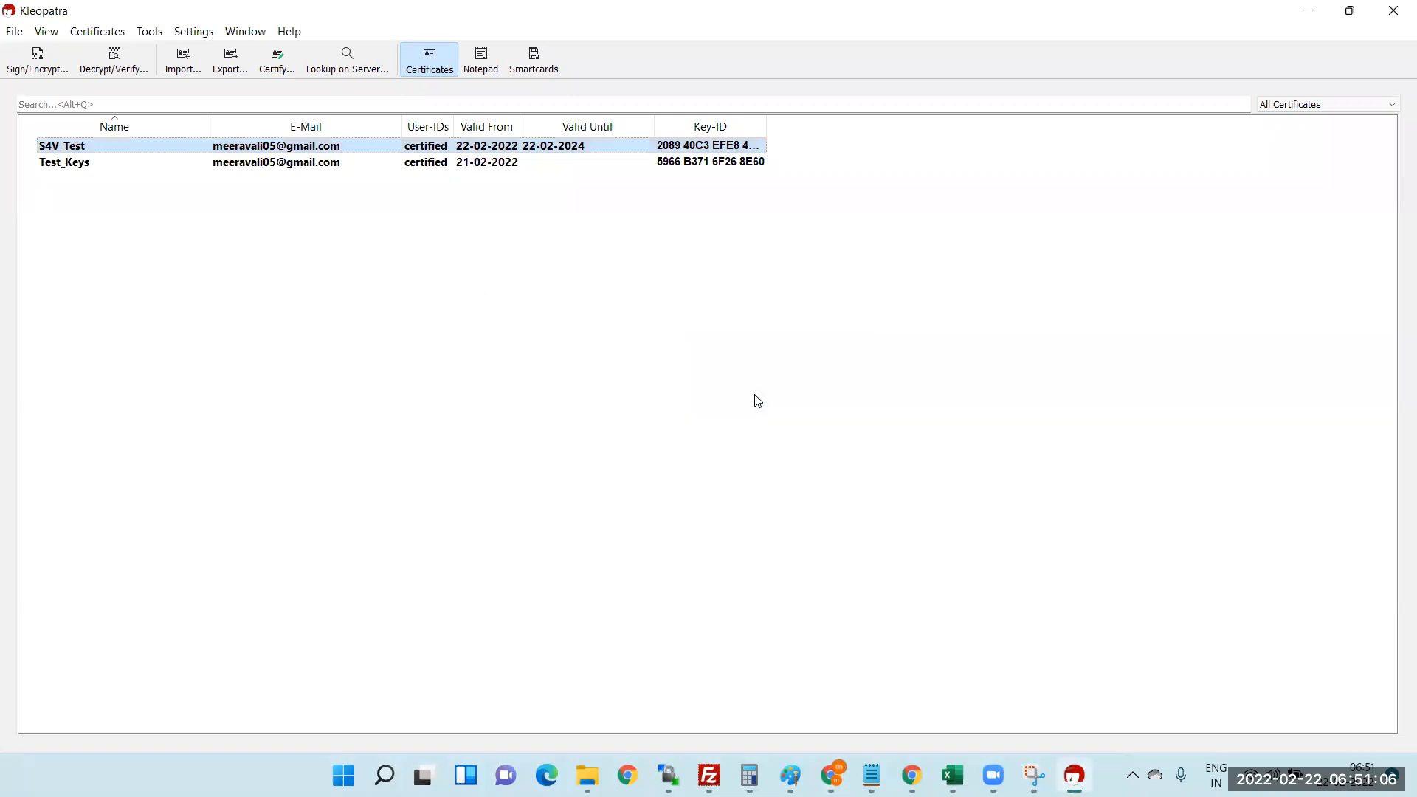
click(1311, 12)
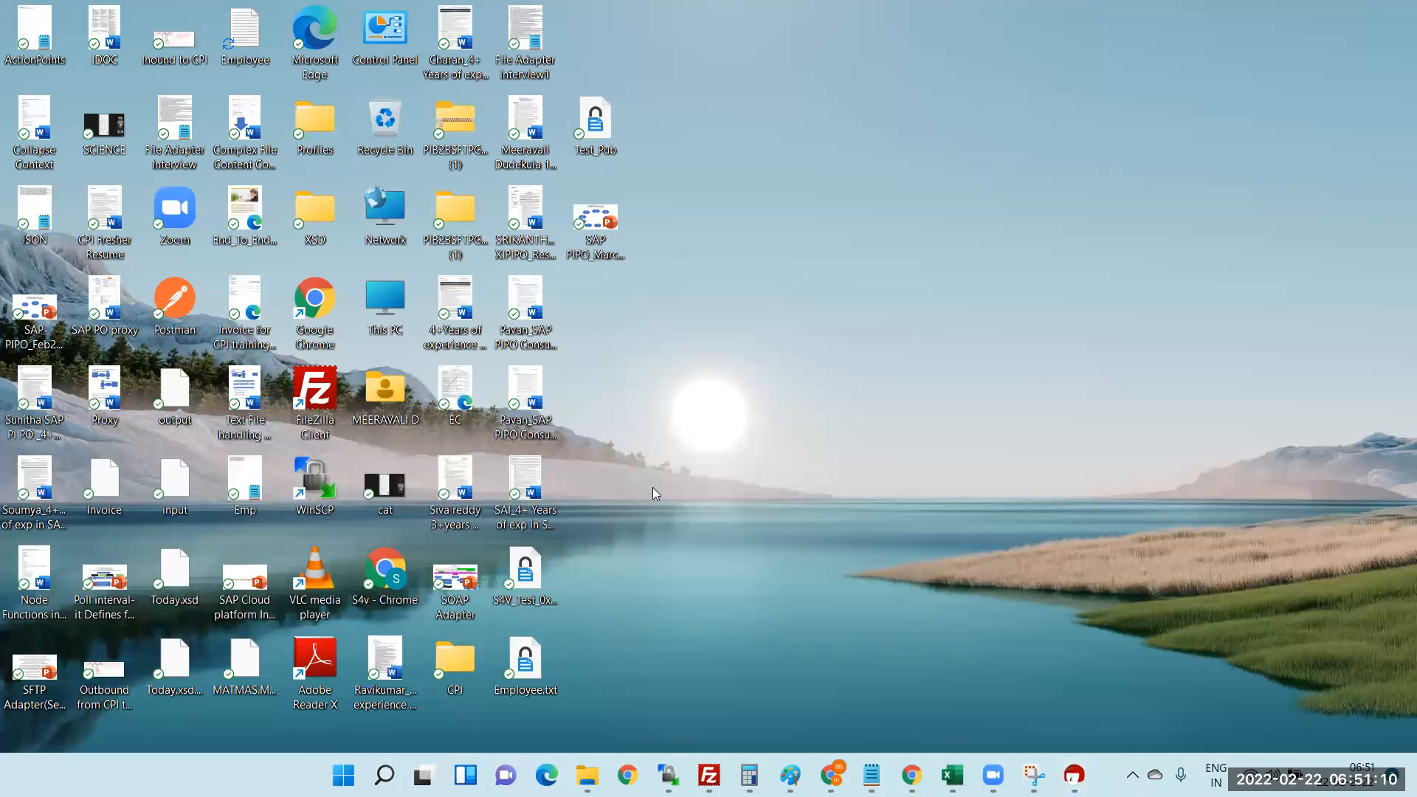
- Refresh the desktop and open Emp and the decrypted Employee file in Notepad
right_click(653, 516)
click(713, 253)
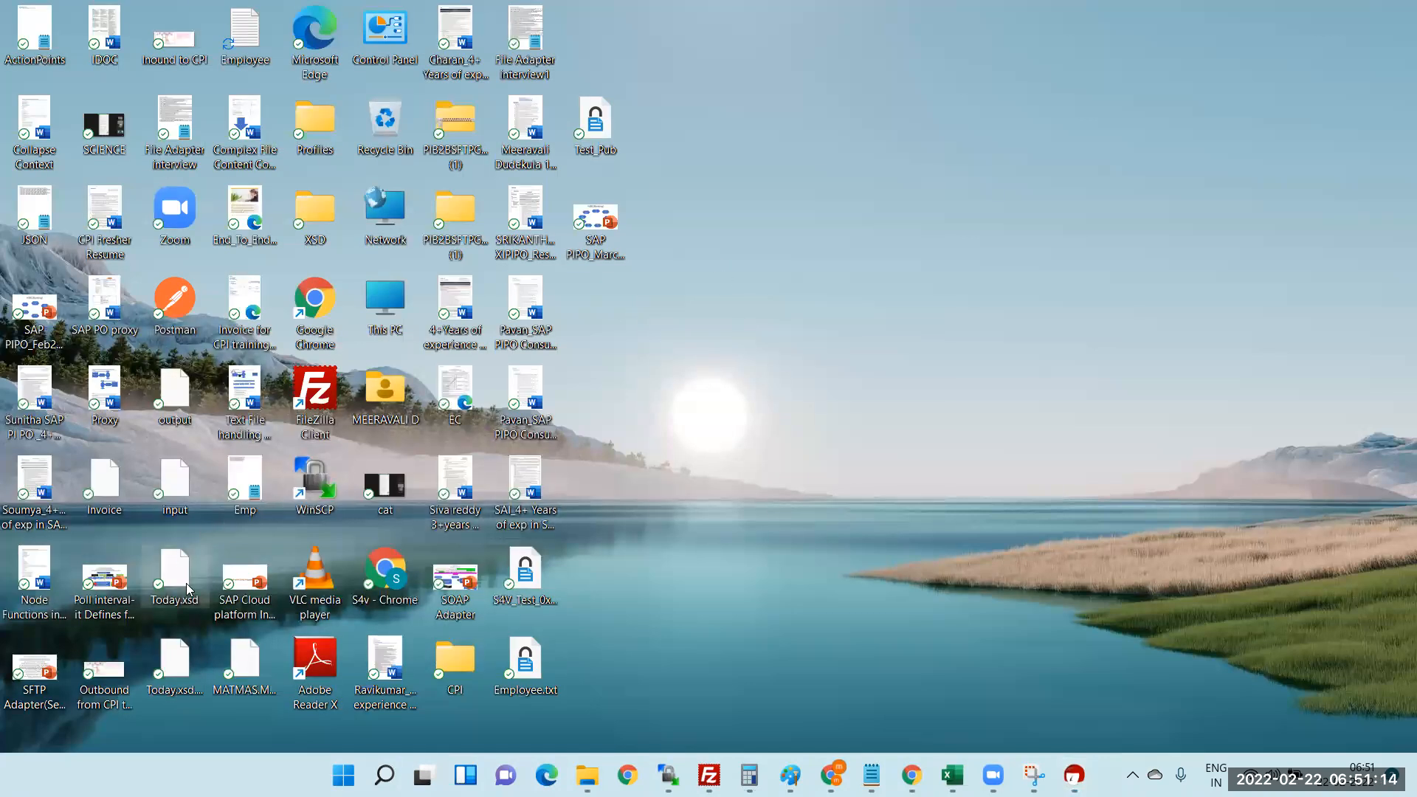
double_click(253, 480)
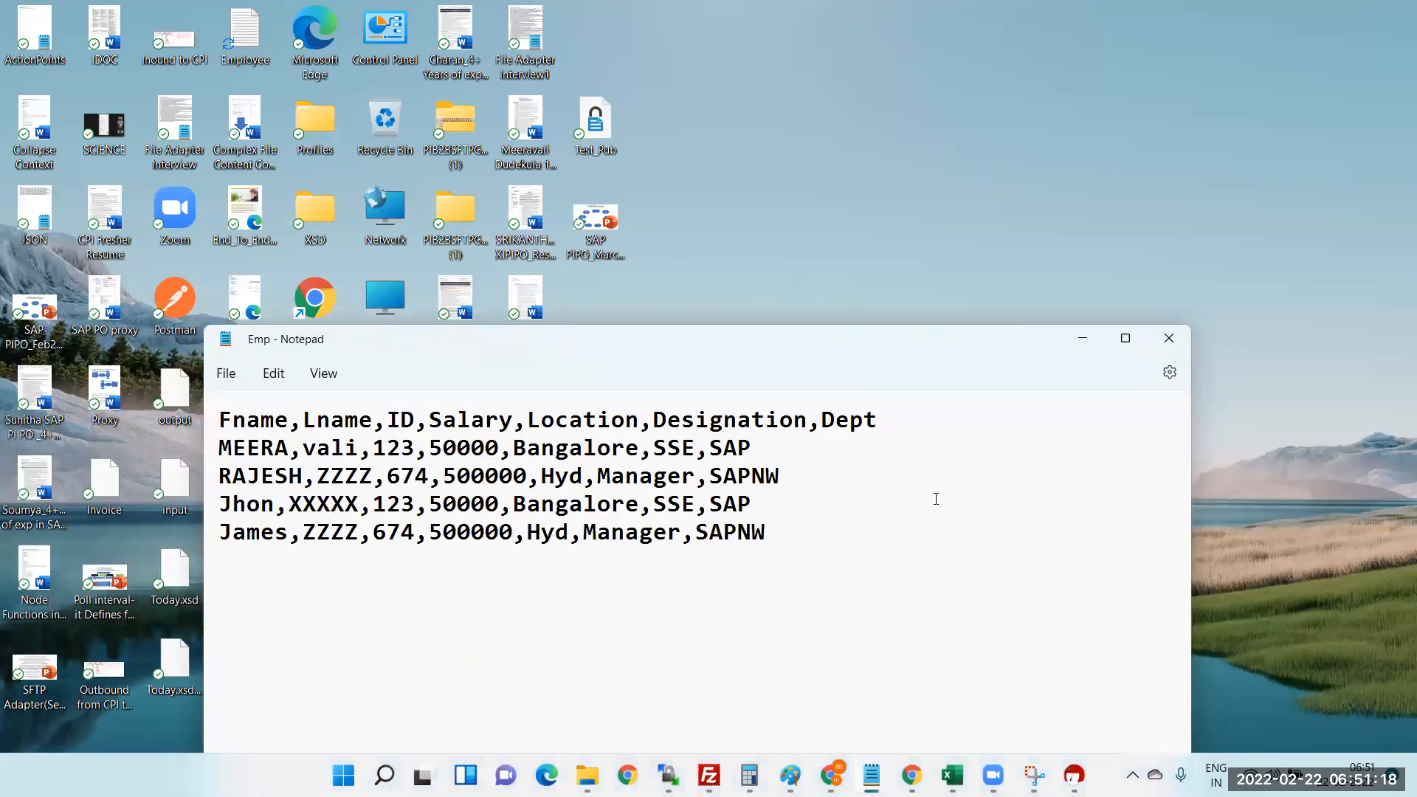
double_click(252, 30)
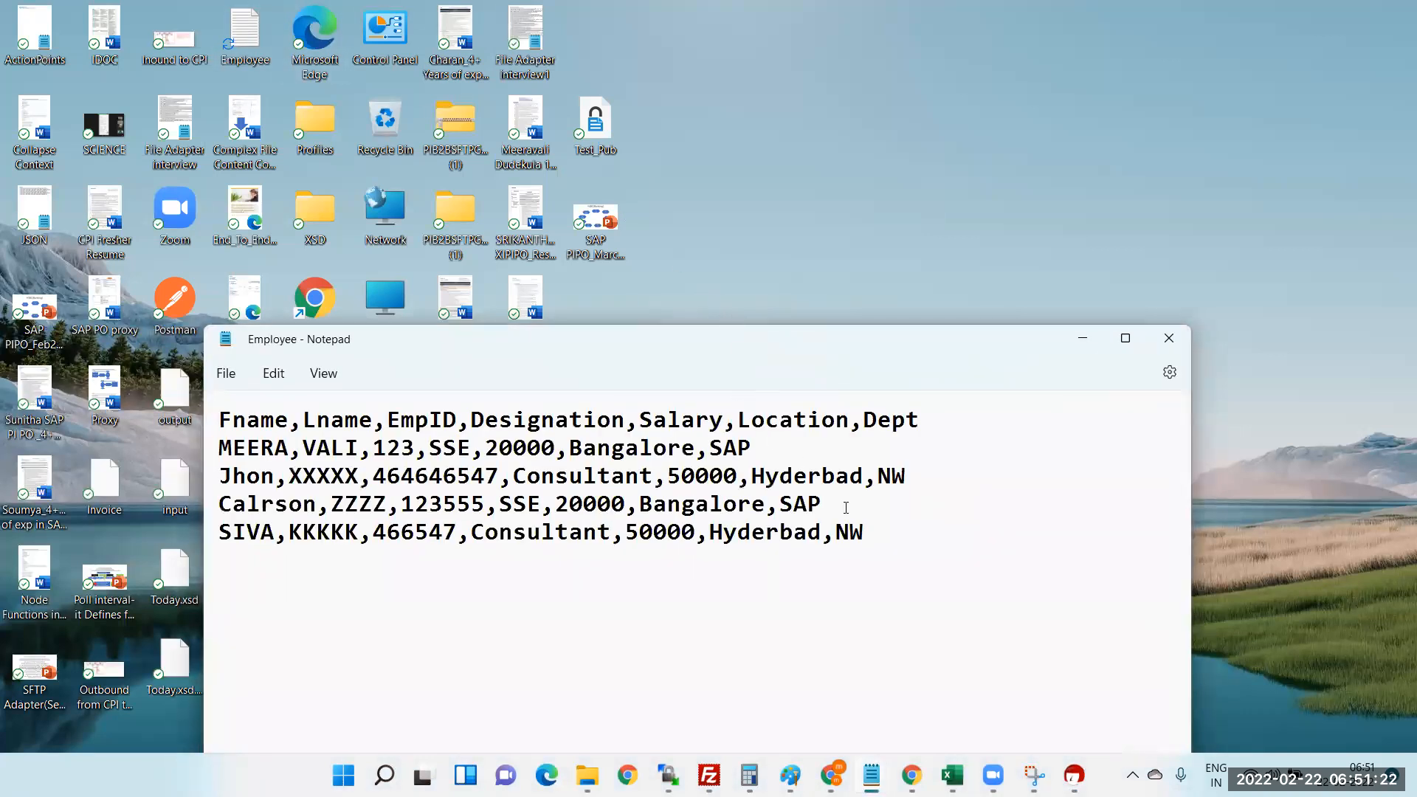
- Select all five CSV lines in Employee, then close both Notepad windows
drag(867, 533, 165, 414)
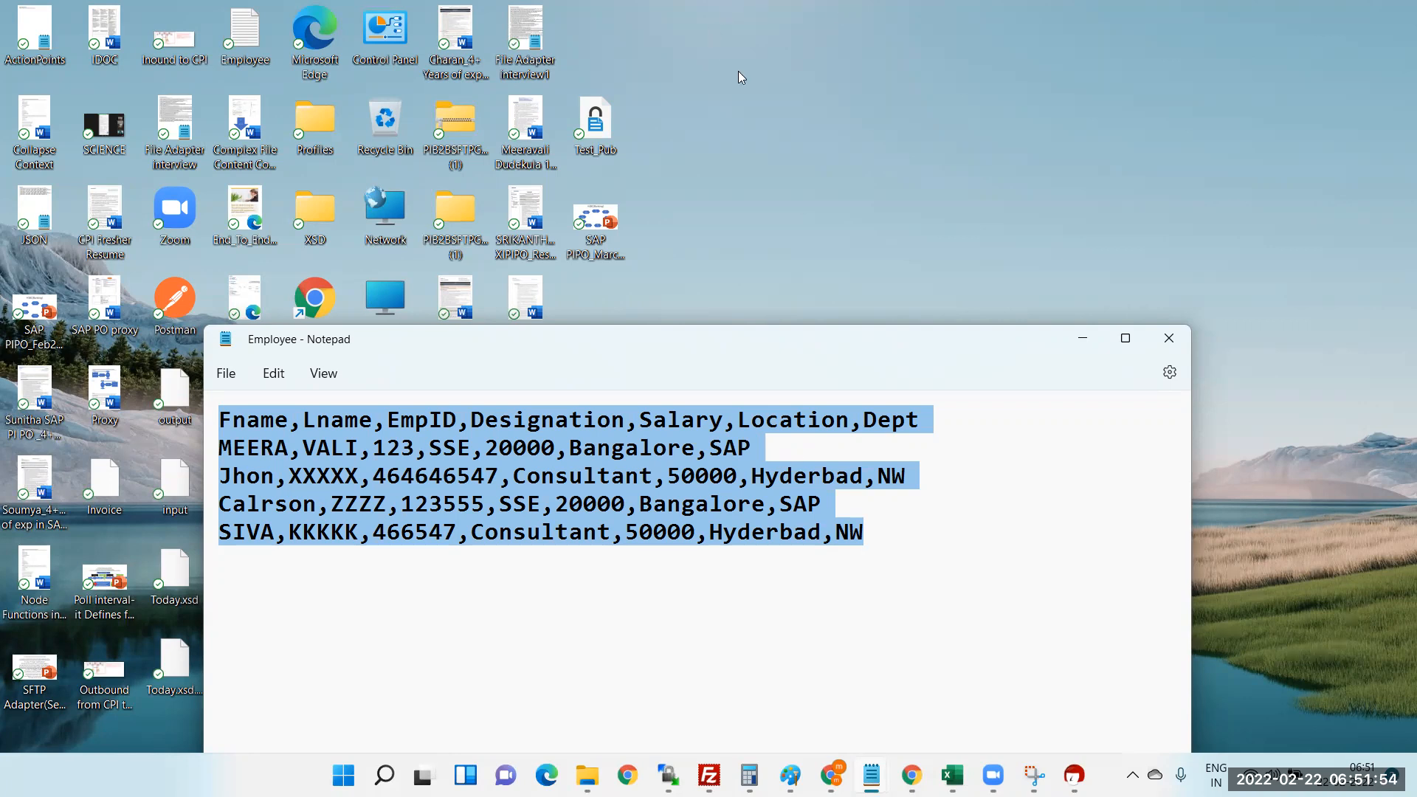
click(1170, 339)
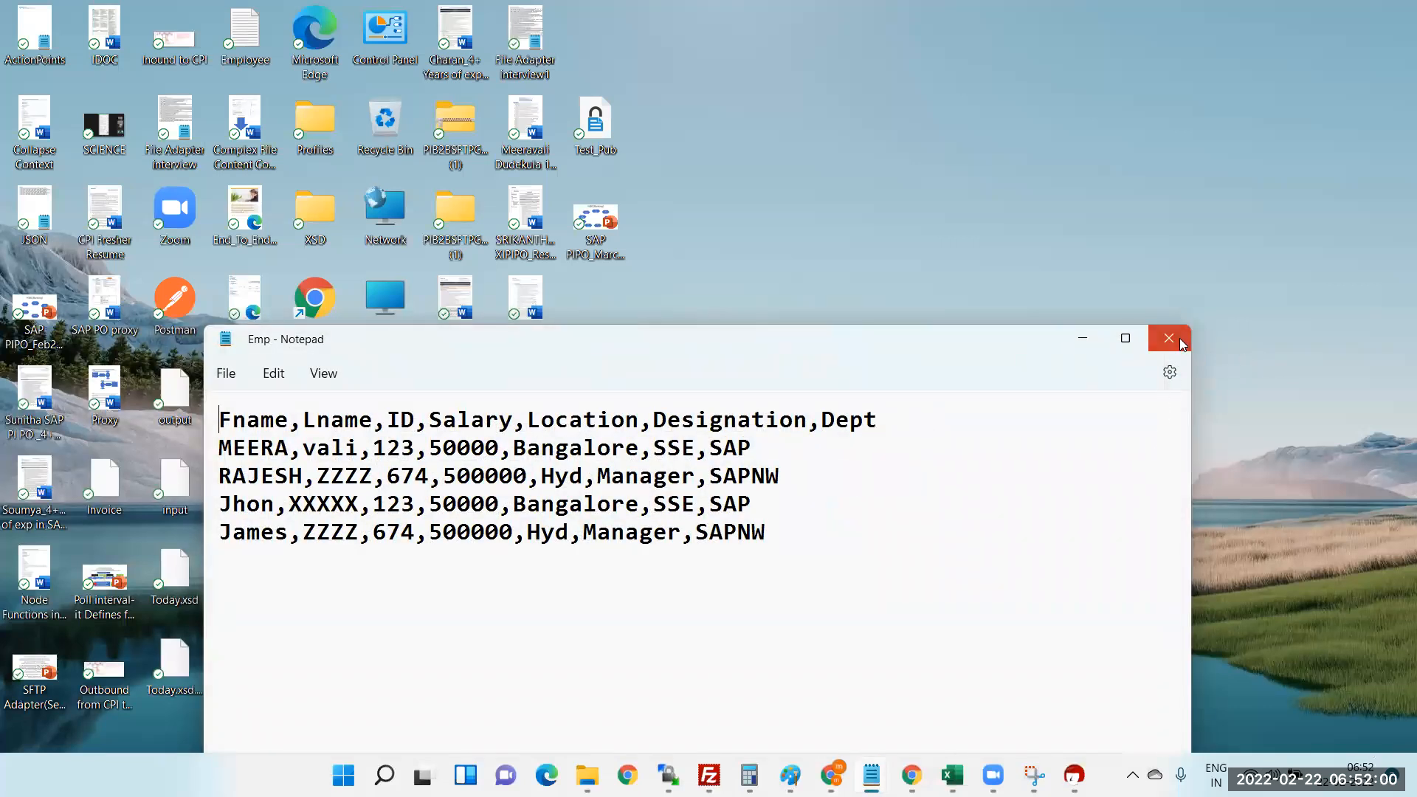
click(1179, 338)
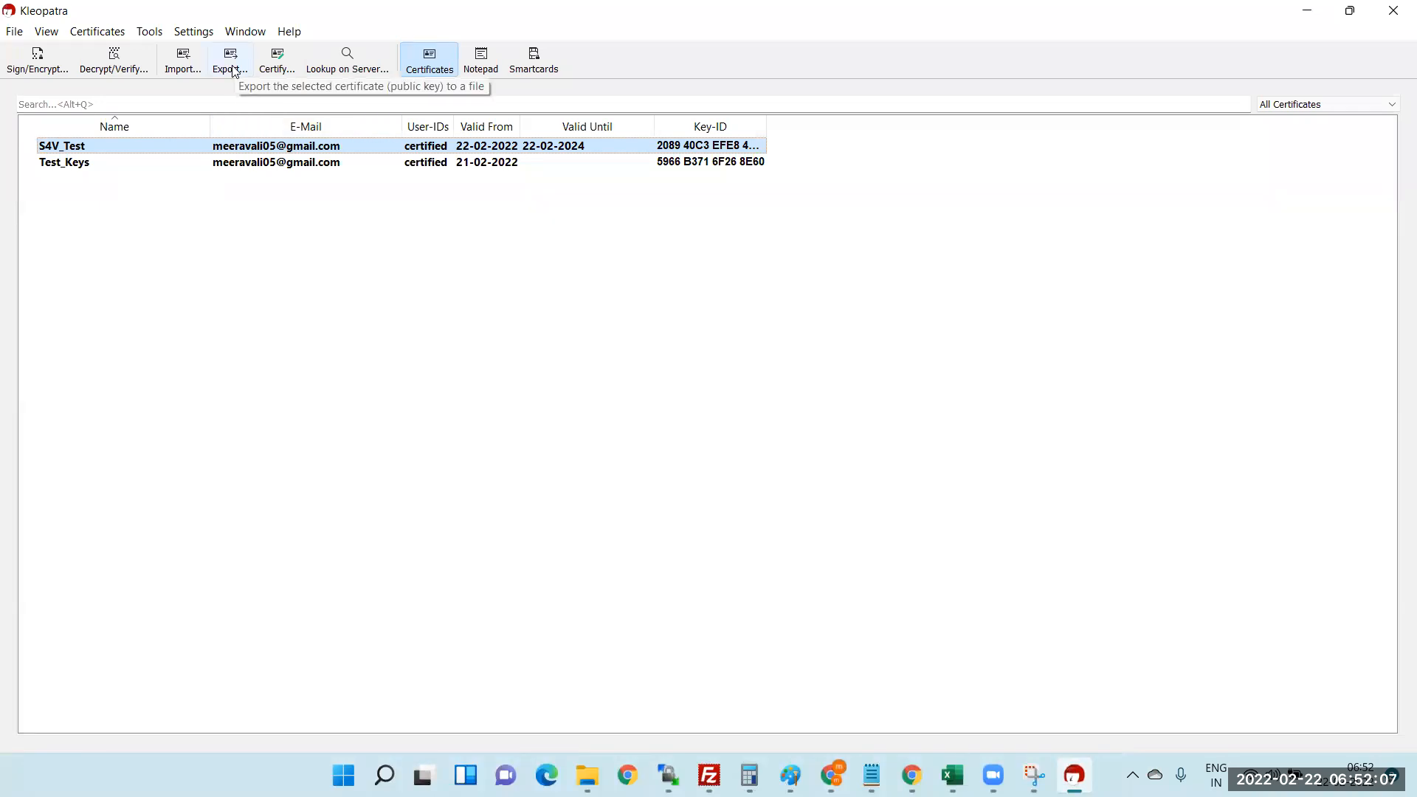
- Compare the S4V_Test and Test_Keys certificates by selecting each in turn, then clear the selection
click(66, 169)
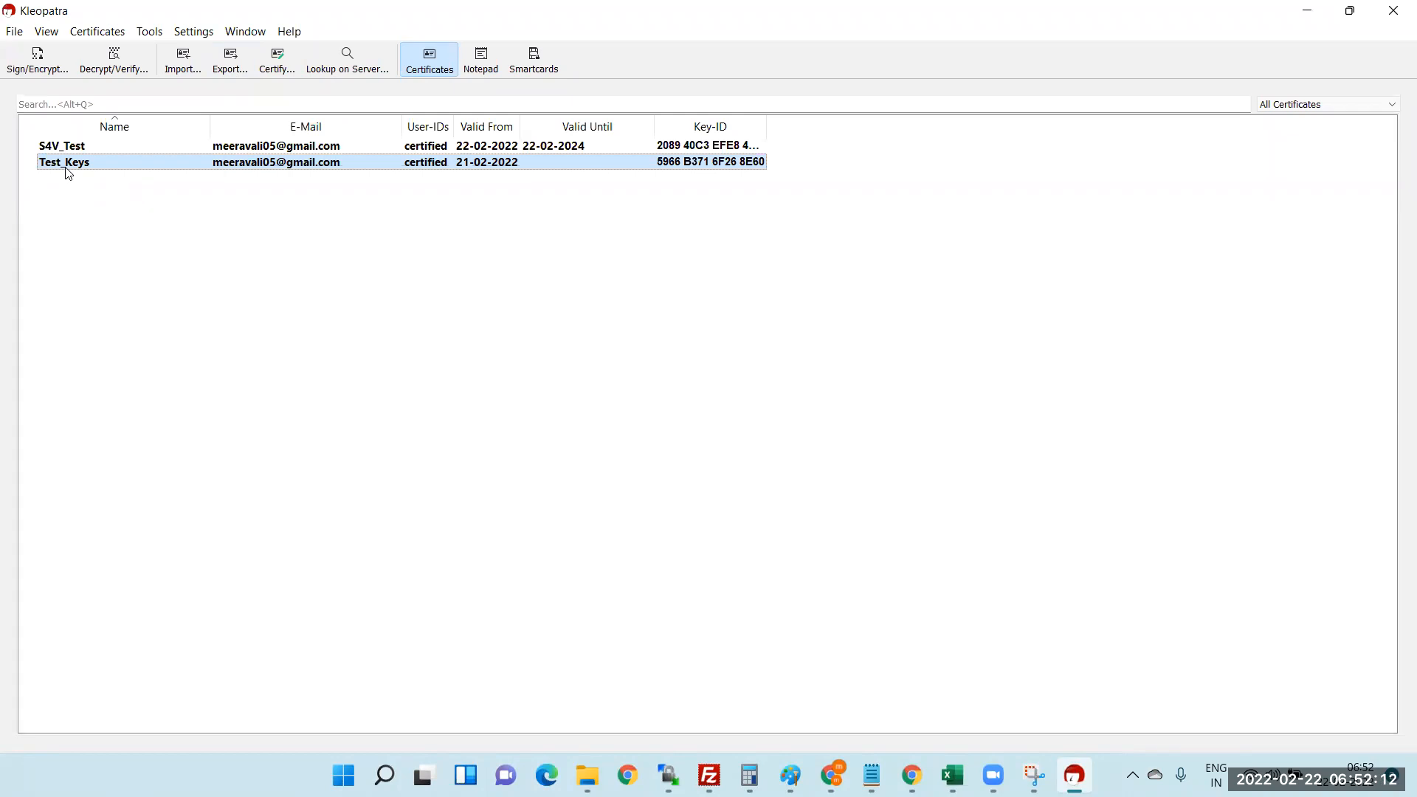
click(67, 147)
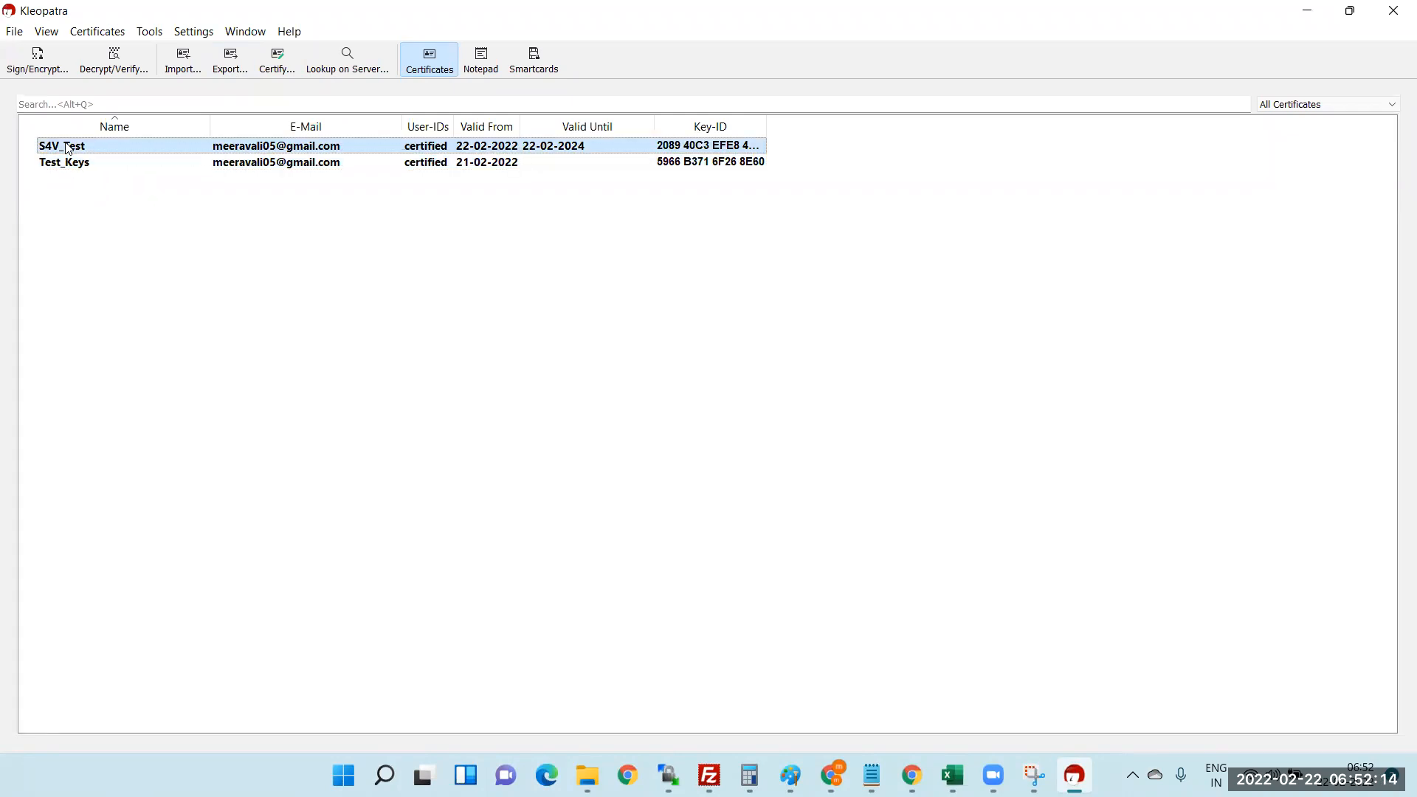
click(67, 167)
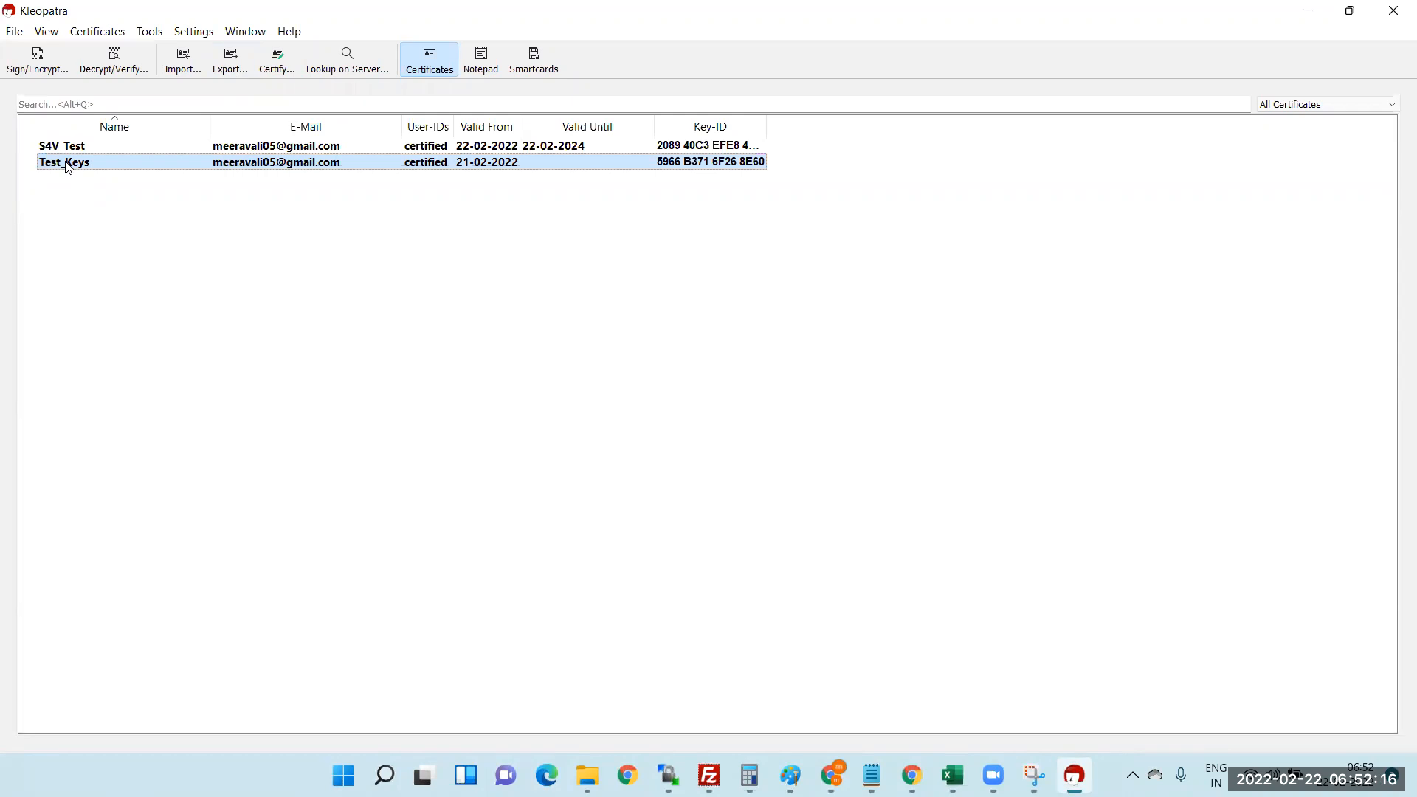
click(70, 151)
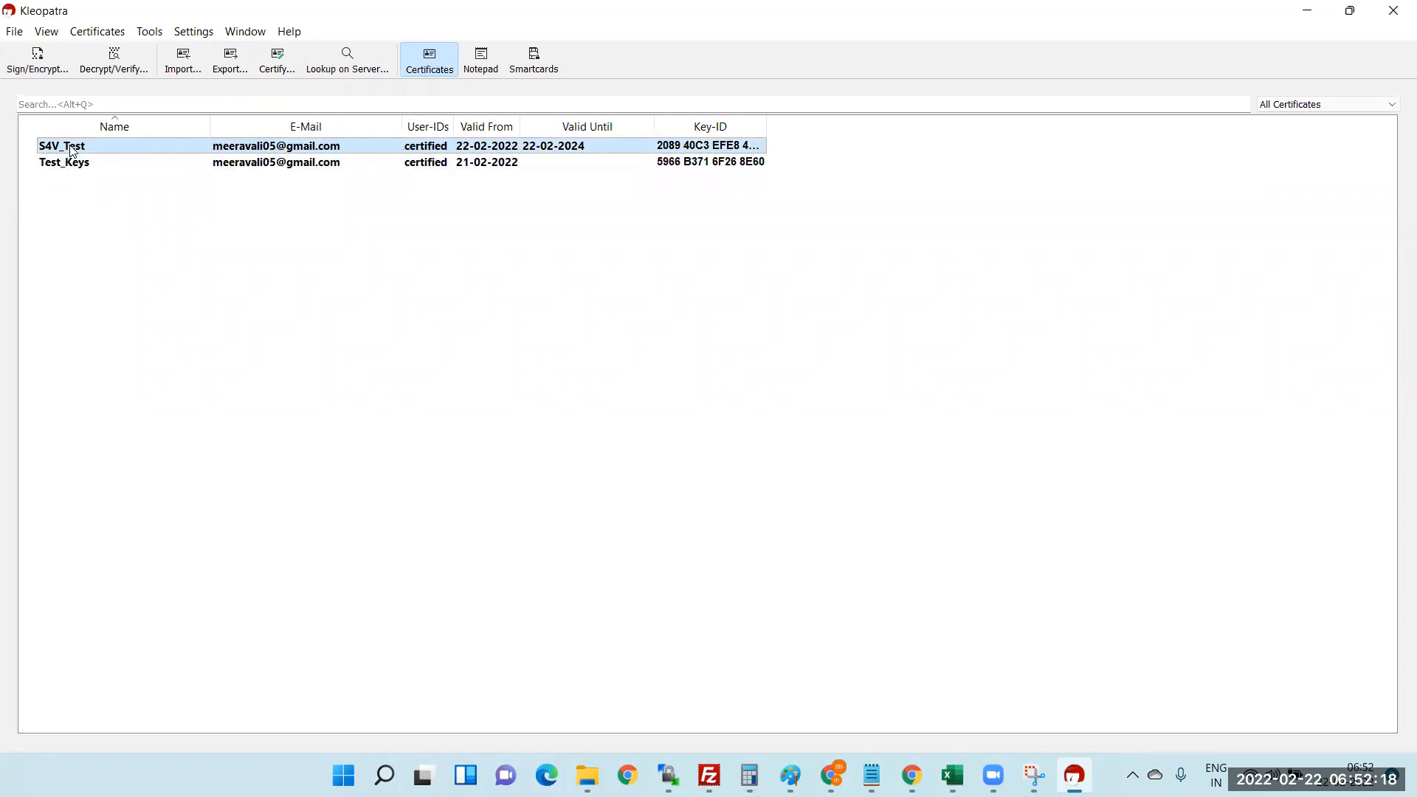
mouse_move(53, 153)
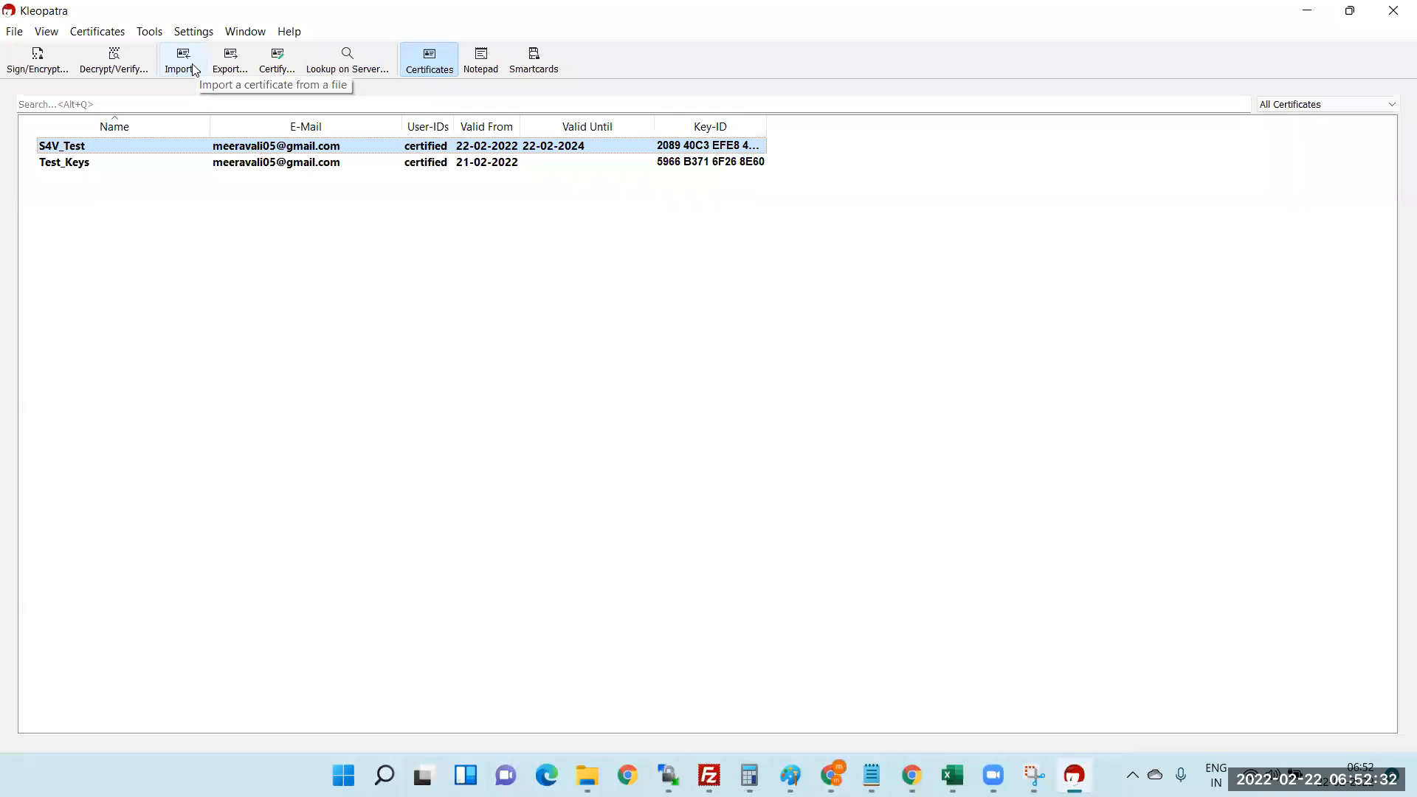
click(348, 452)
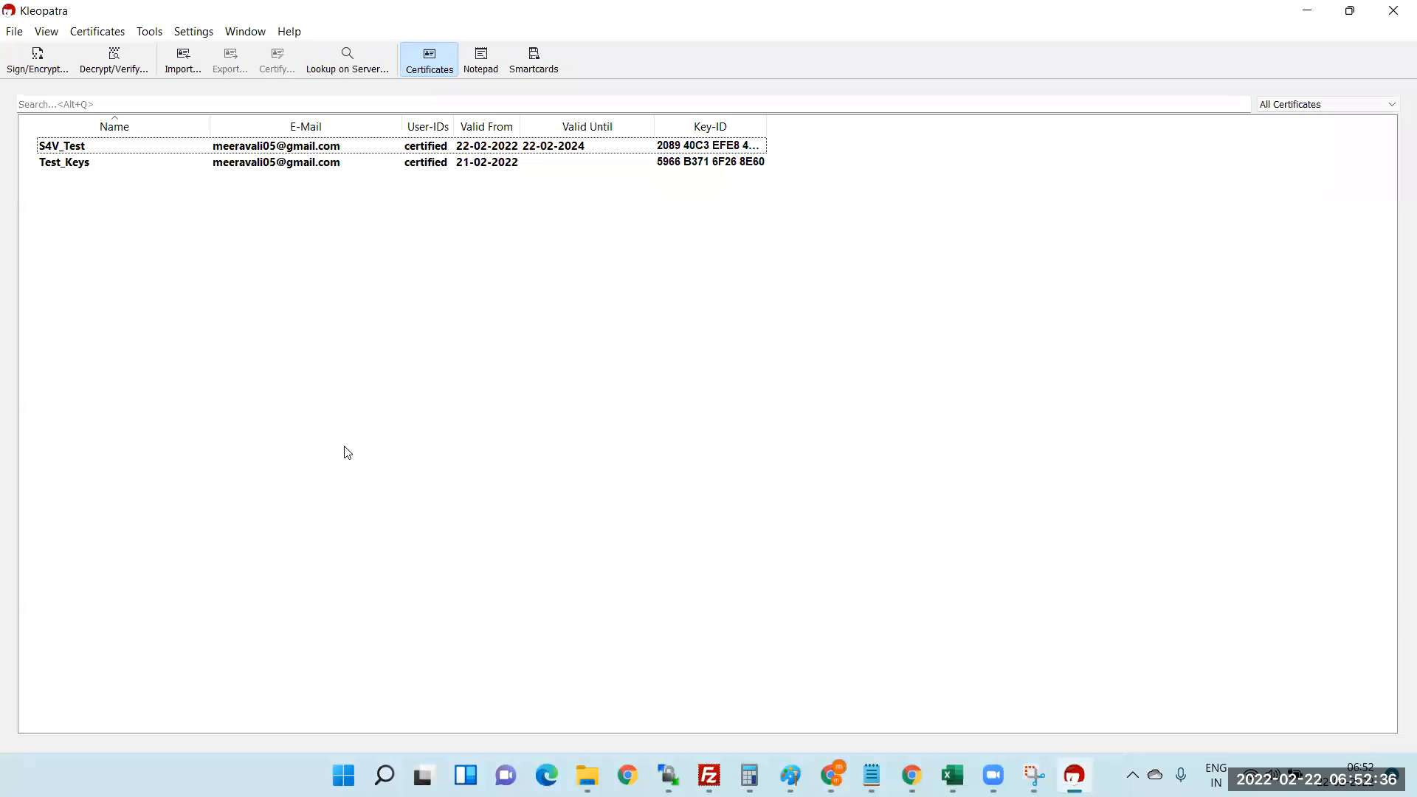
- Browse the File and Certificates menus, then minimize Kleopatra
click(13, 31)
click(53, 49)
click(50, 34)
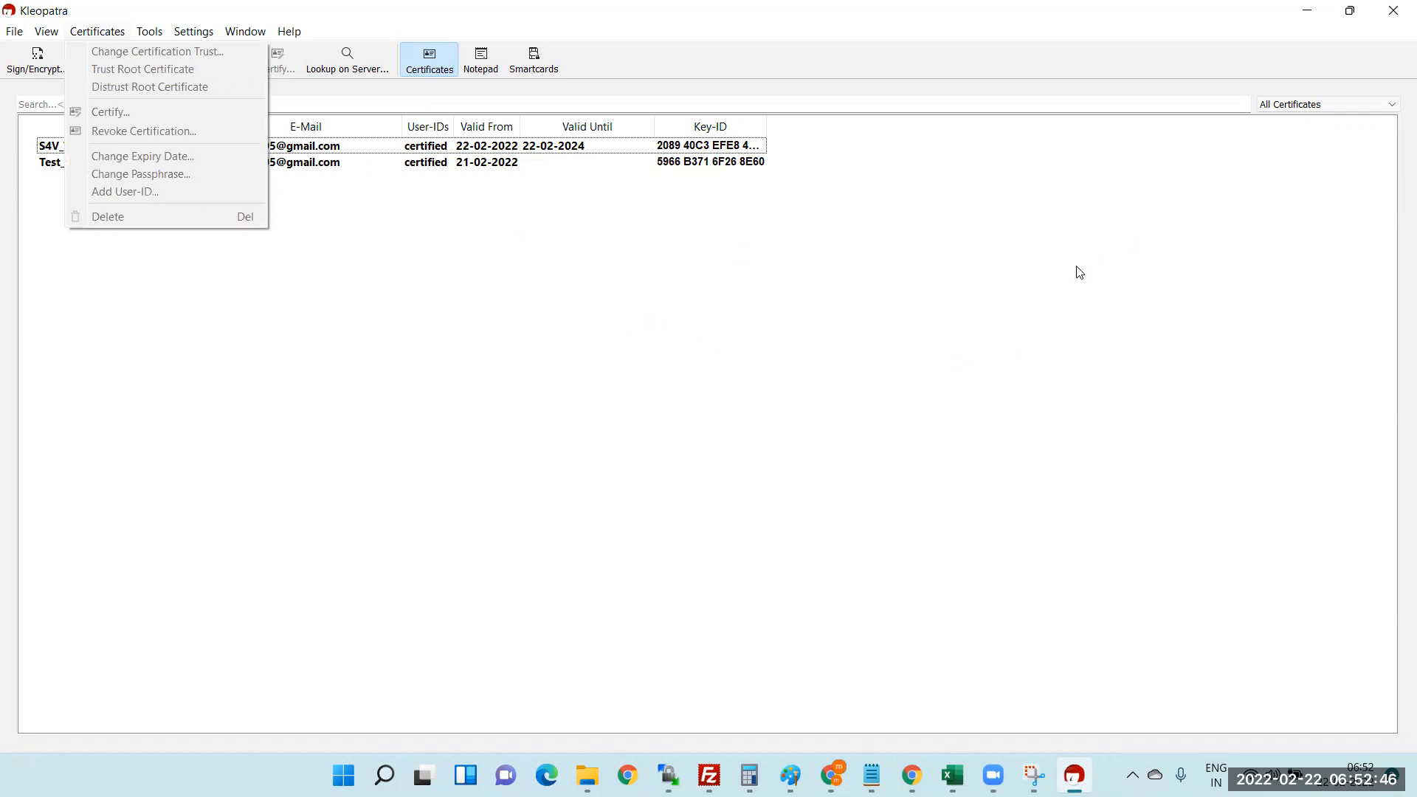
click(1305, 15)
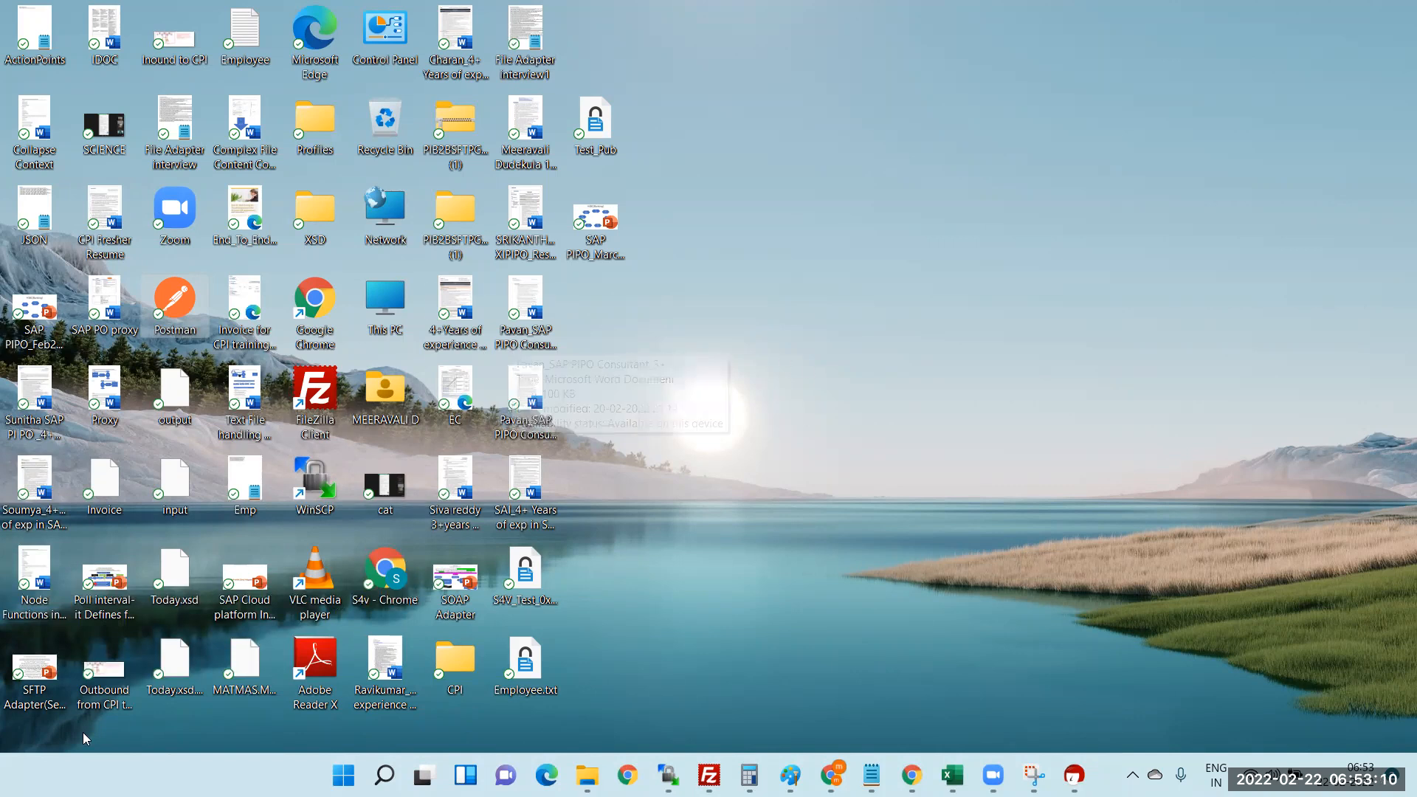
- Search Windows for 'kl' and bring Kleopatra back to the front
click(383, 775)
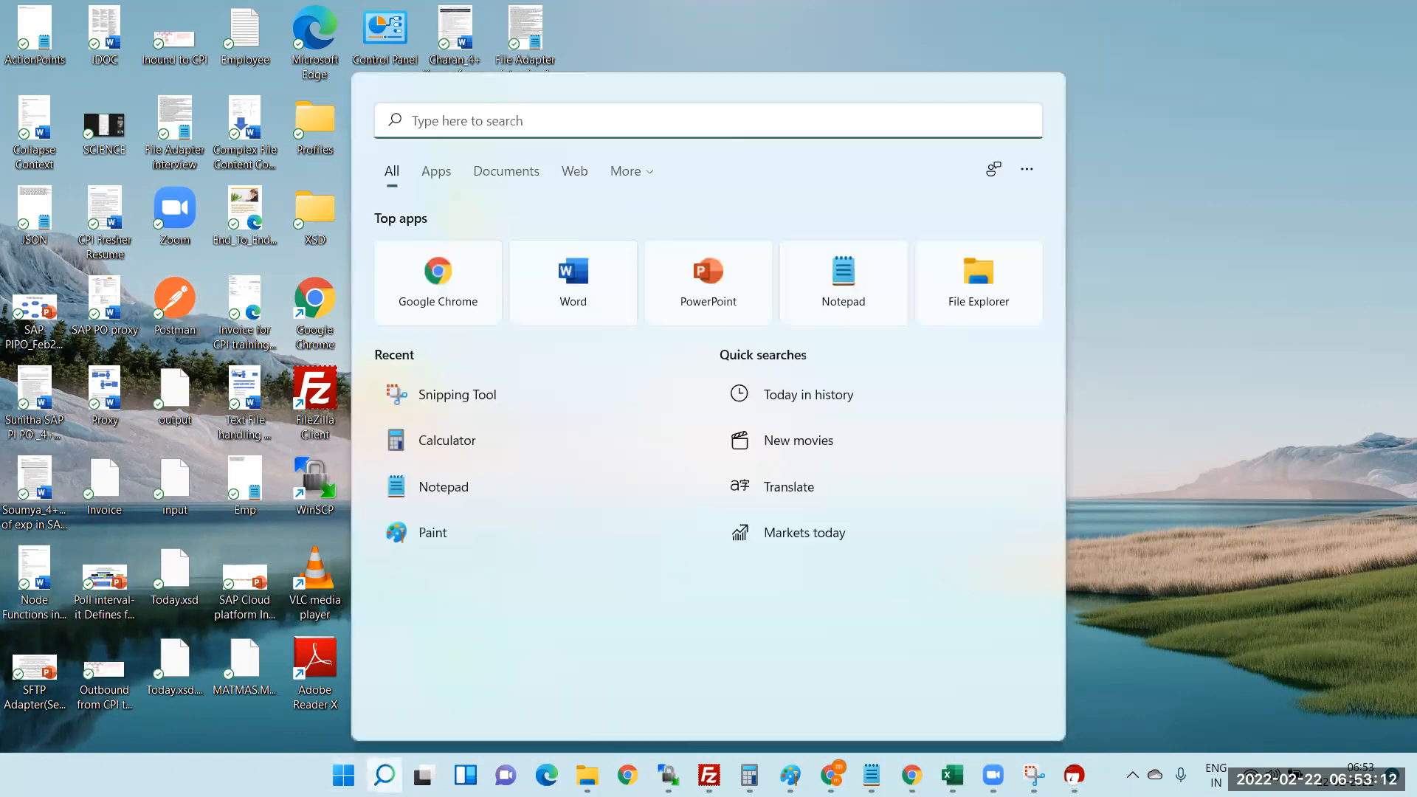
text(k)
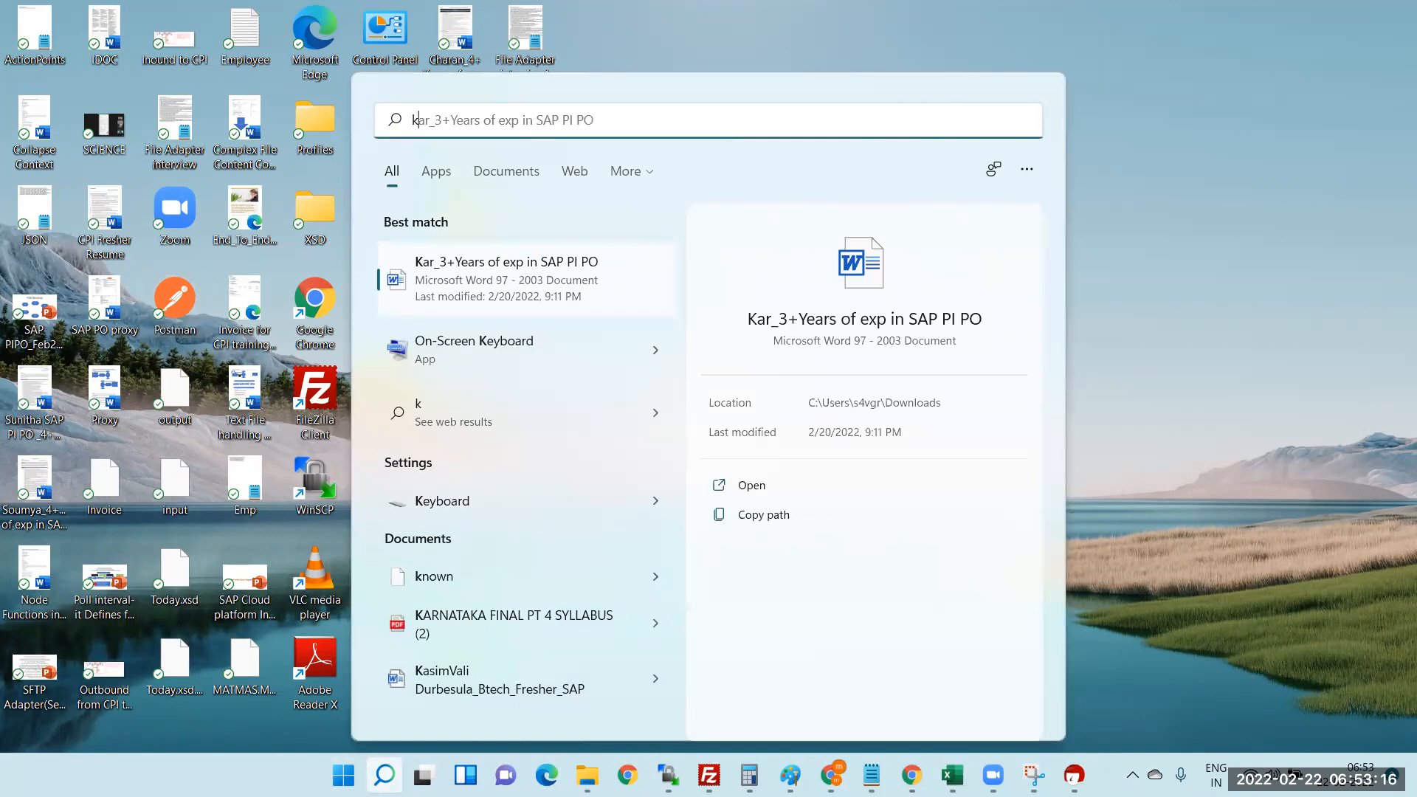
text(l)
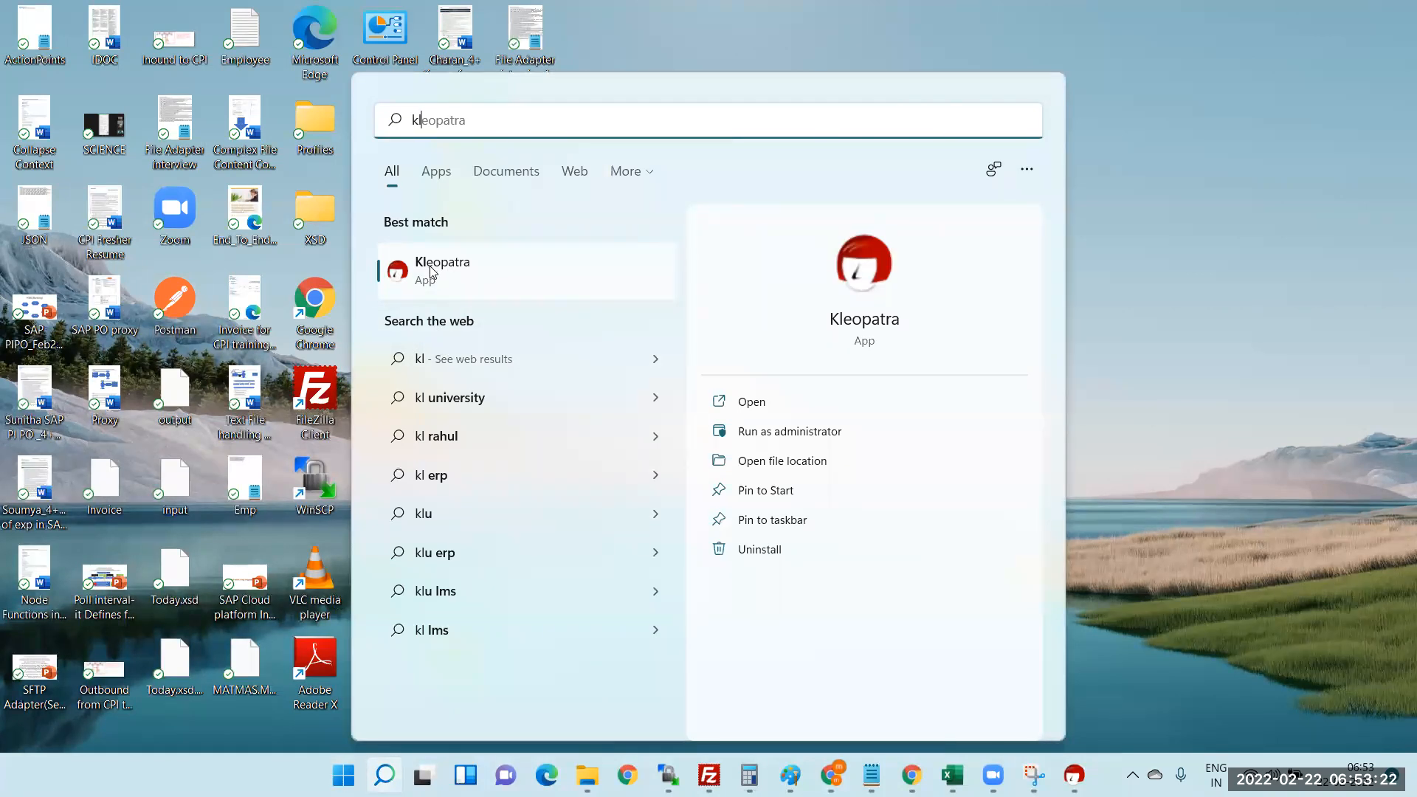
click(1073, 774)
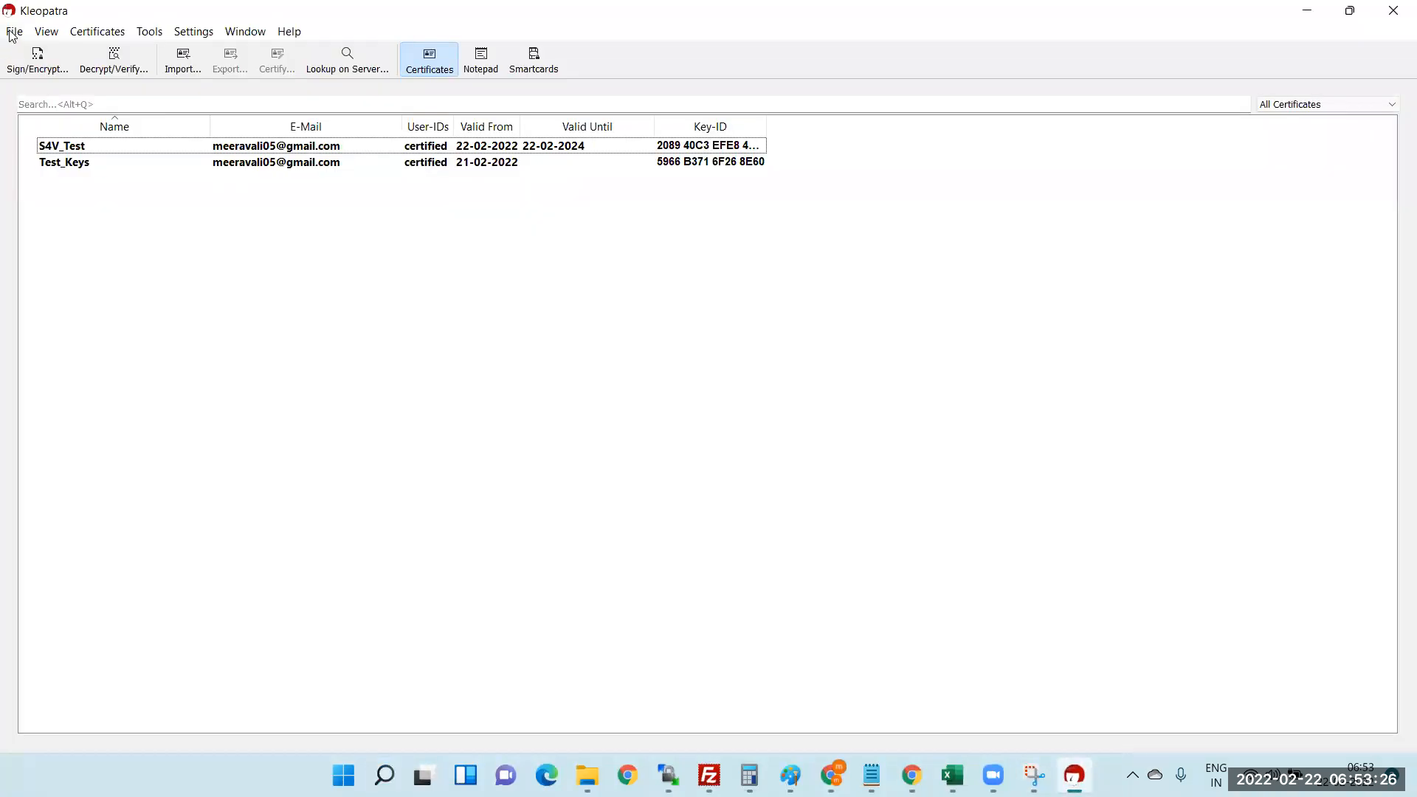
- Start creating a new personal OpenPGP key pair from the File menu
click(13, 31)
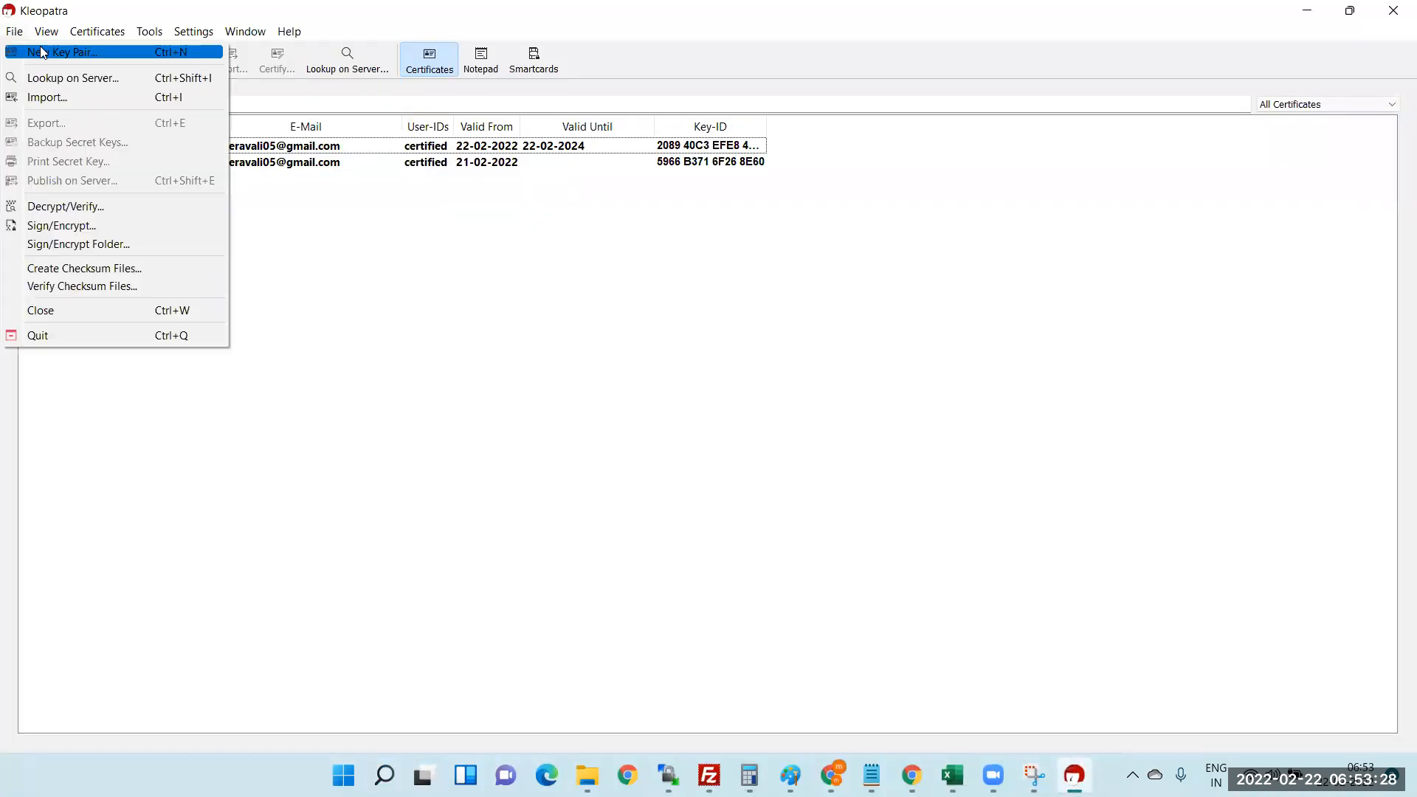
click(43, 51)
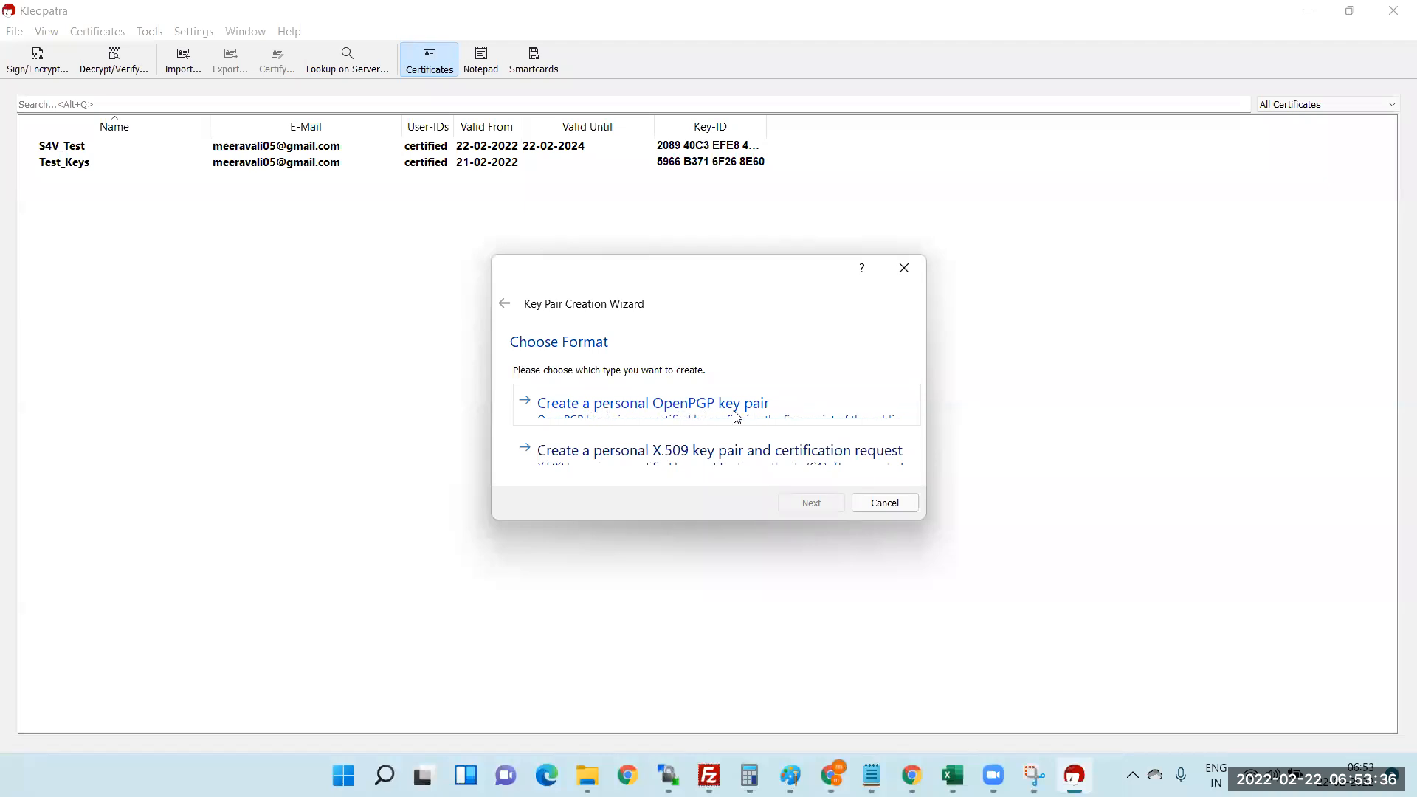
click(635, 411)
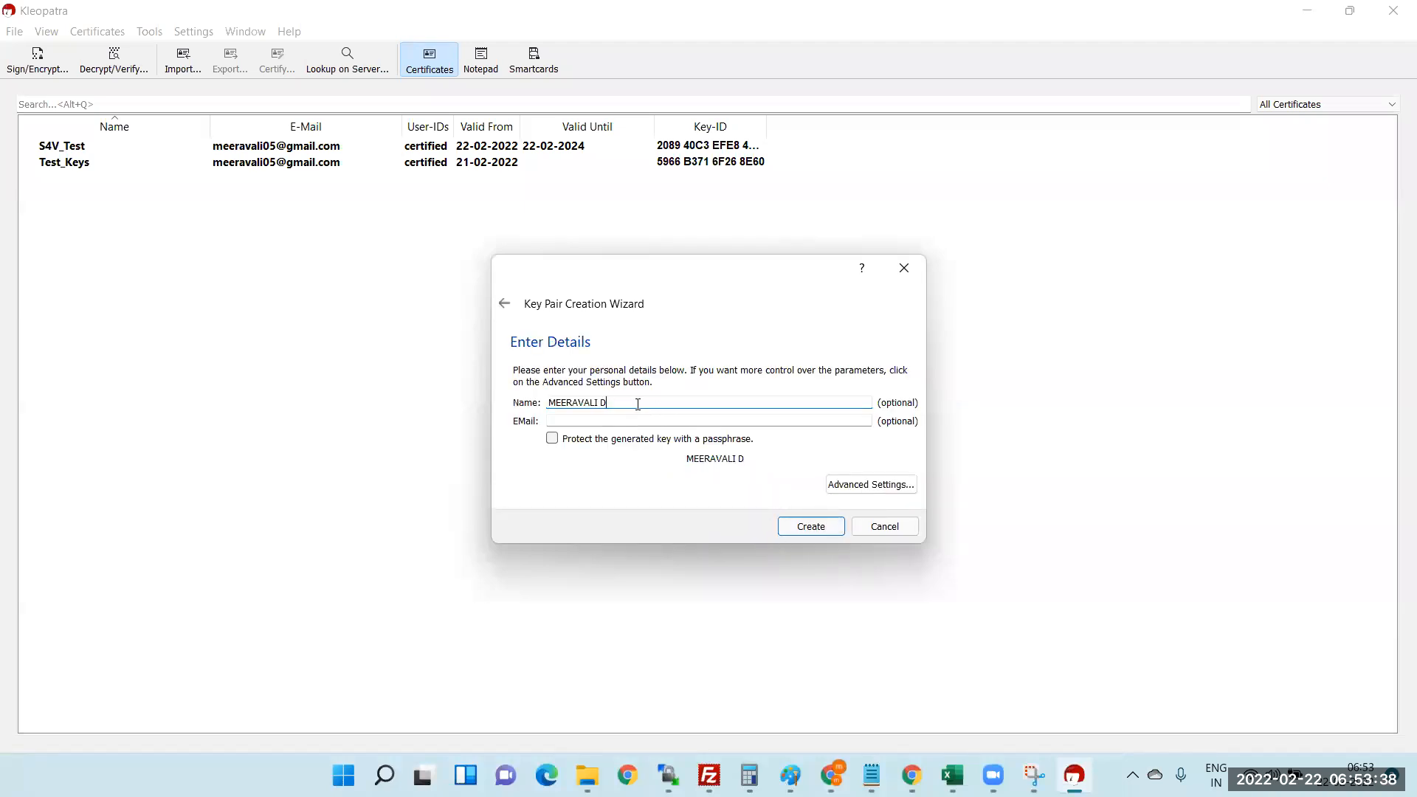
- Name the key S4VGreen_Test, enter the user's e-mail address, and enable passphrase protection
drag(613, 403, 466, 393)
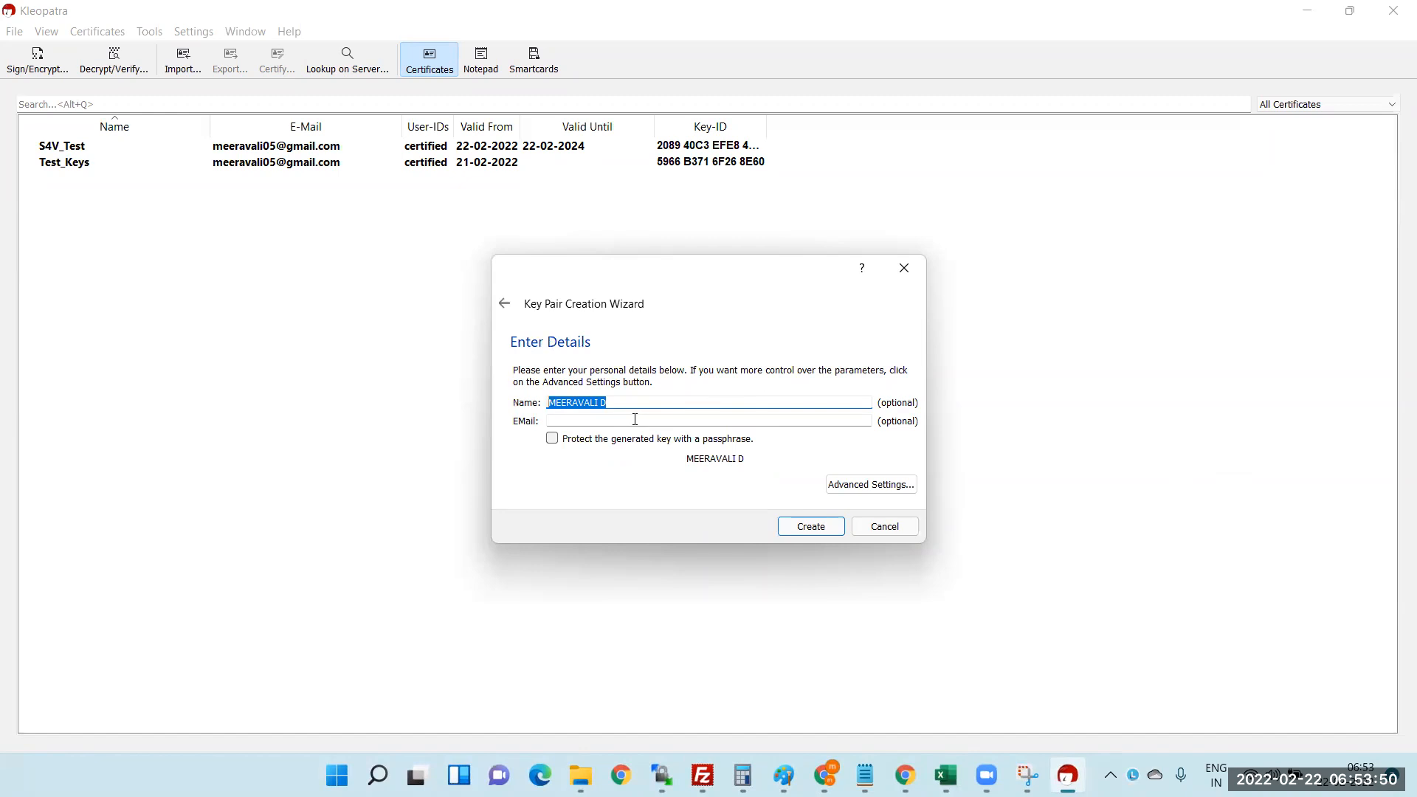
text(S)
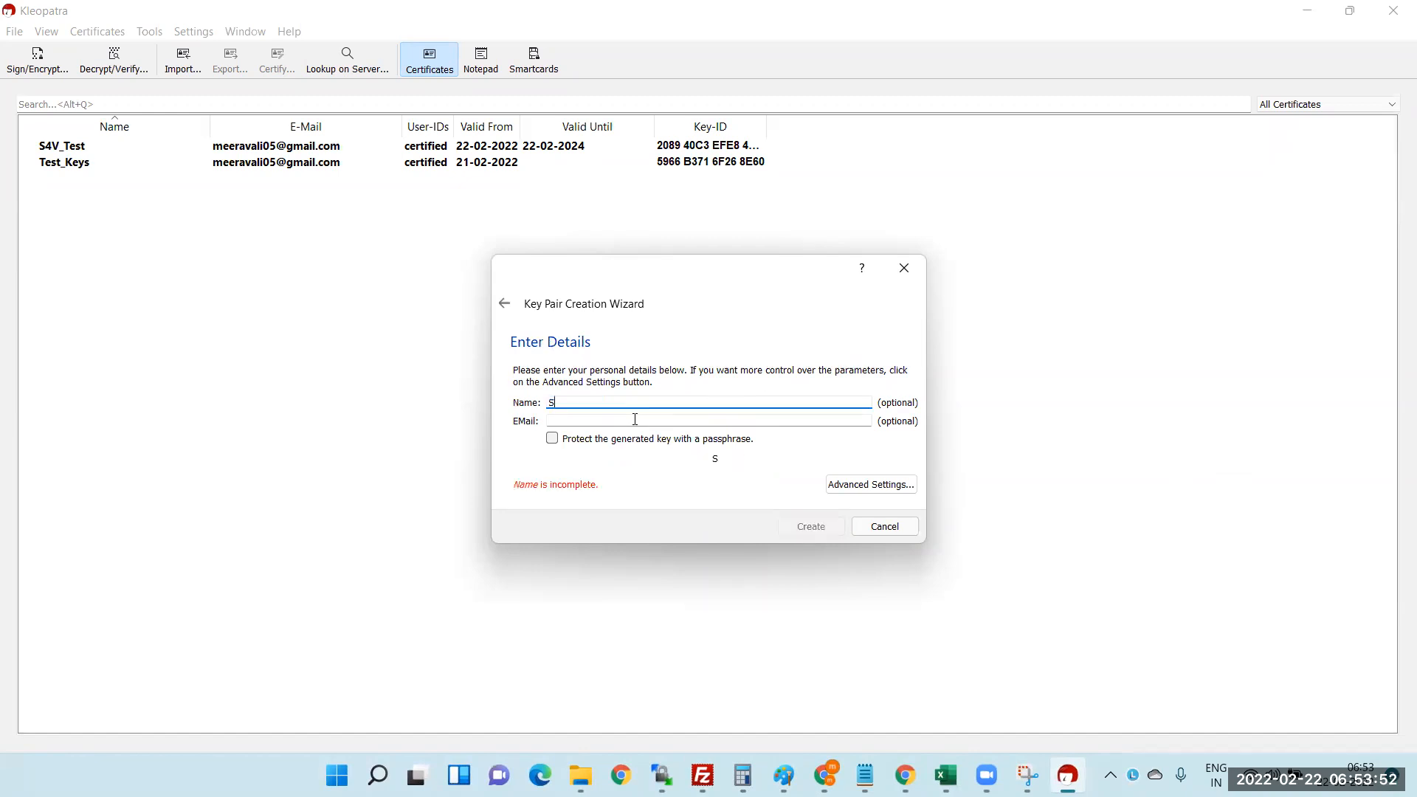
text(4VGreen)
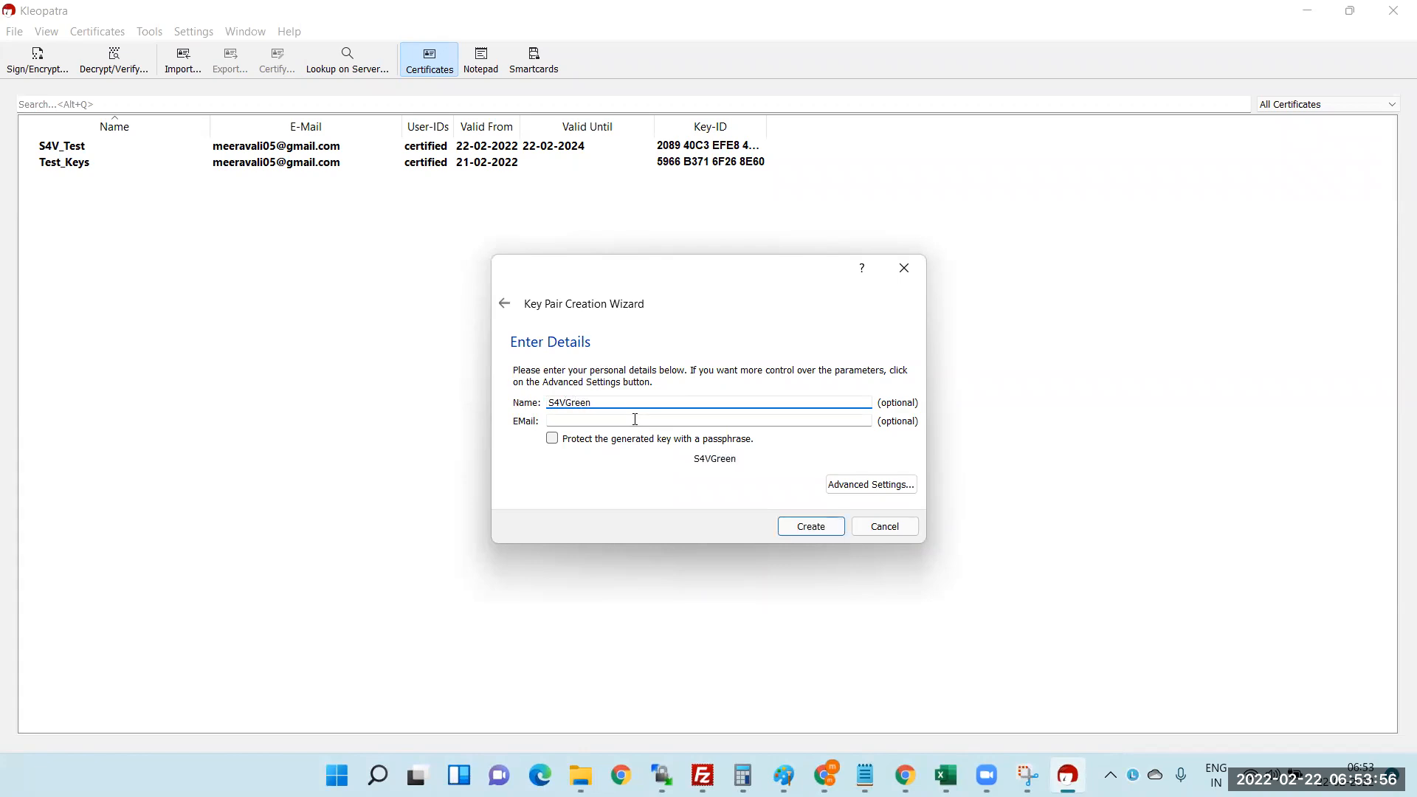
text(_Test)
click(592, 424)
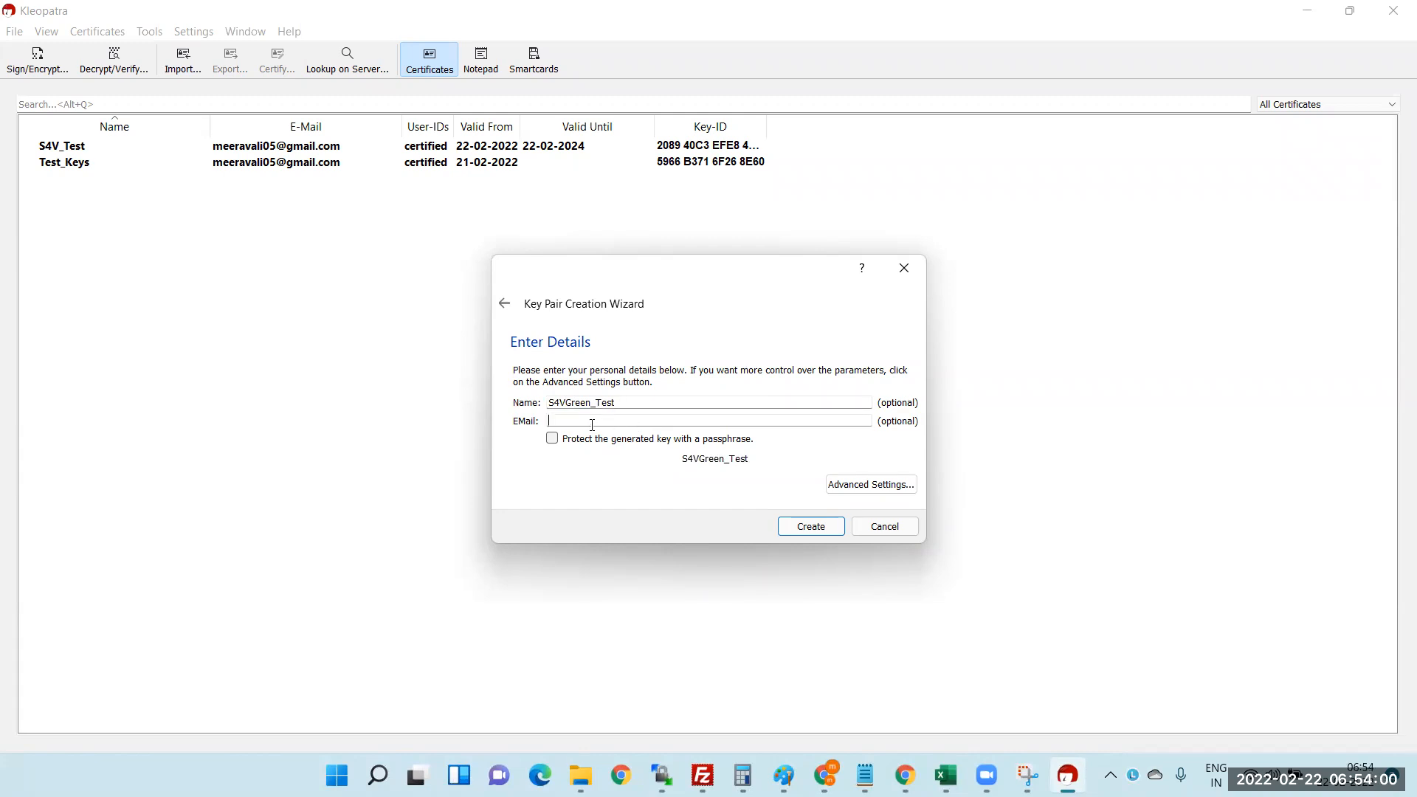
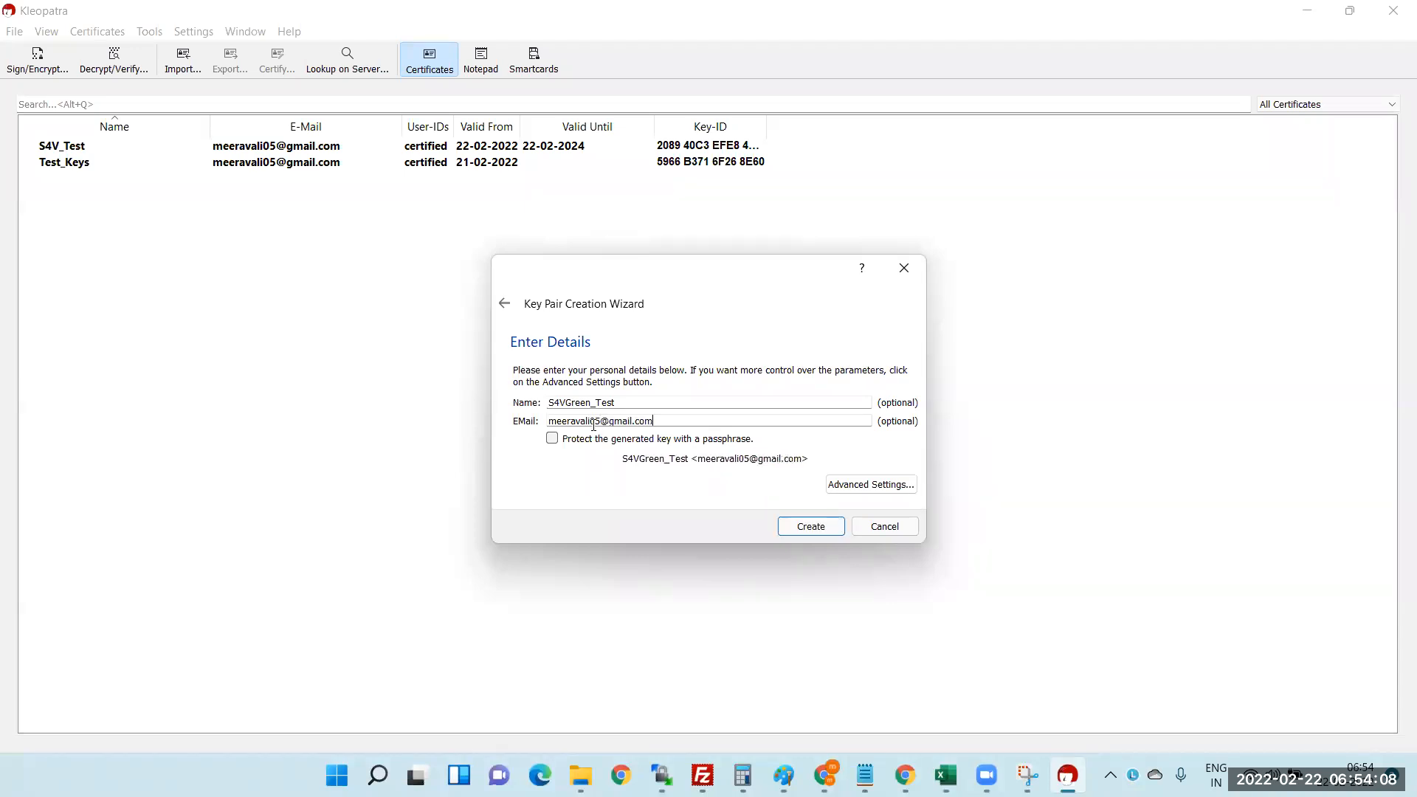
click(553, 439)
- Set the key algorithm to DSA with 2,048-bit Elgamal in Advanced Settings and create the key pair
click(853, 491)
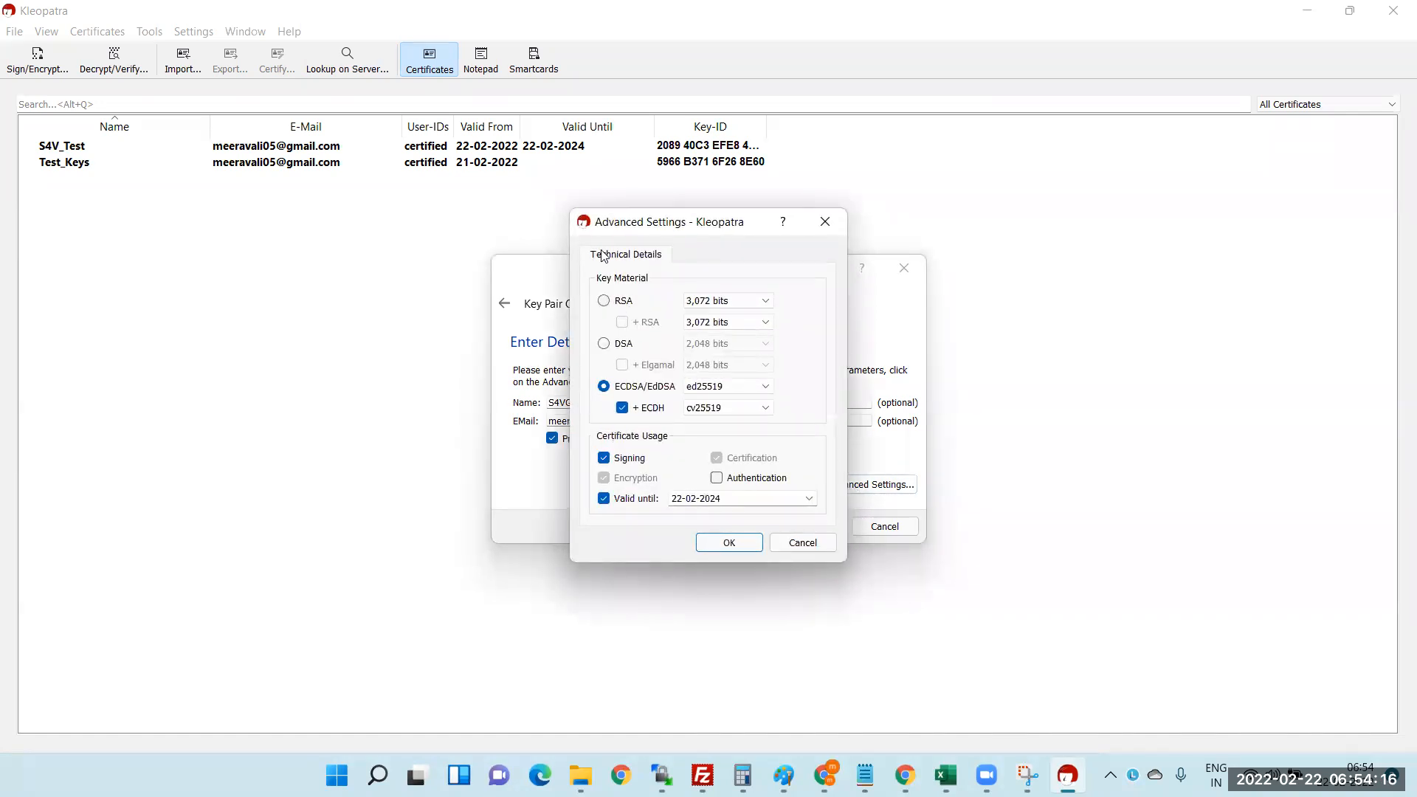
click(605, 344)
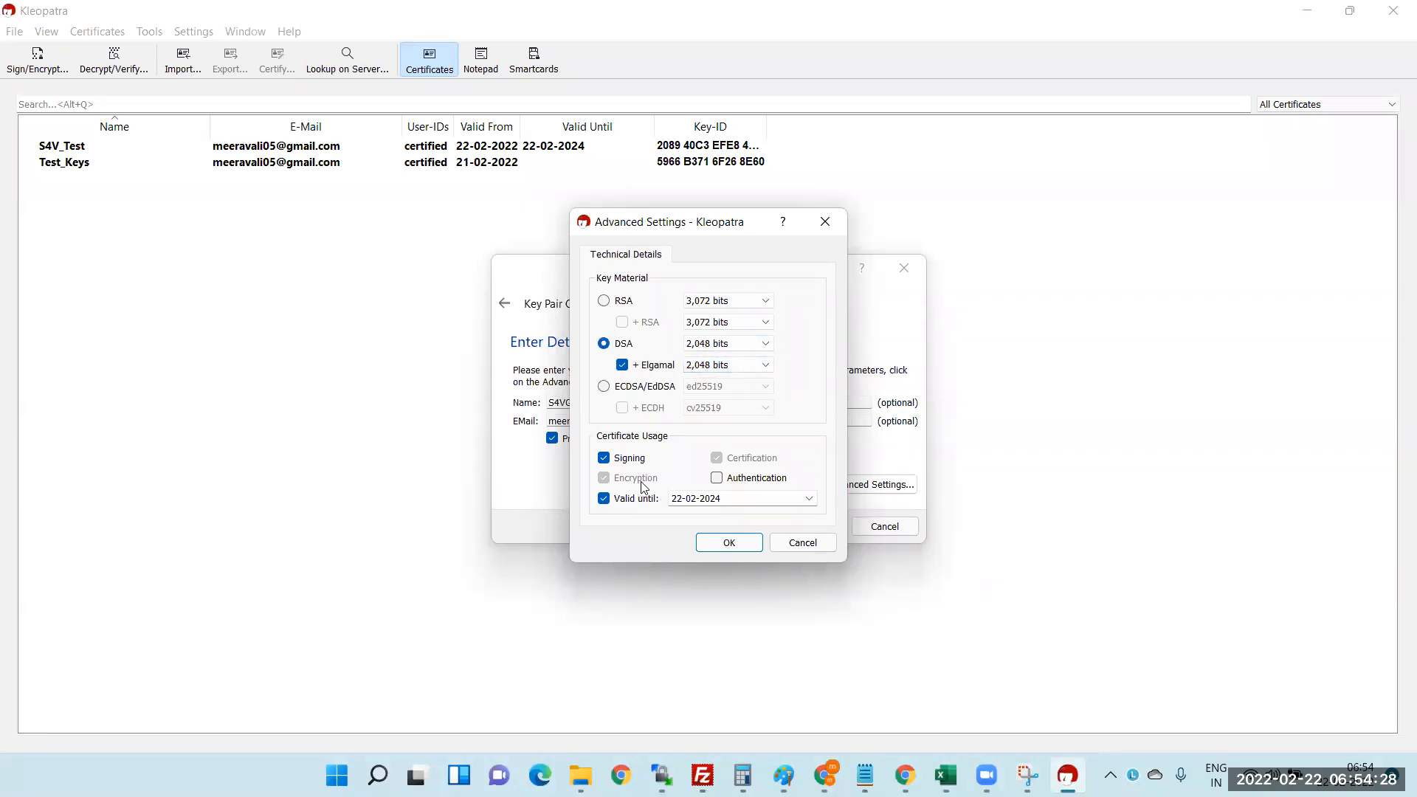
click(734, 493)
click(730, 545)
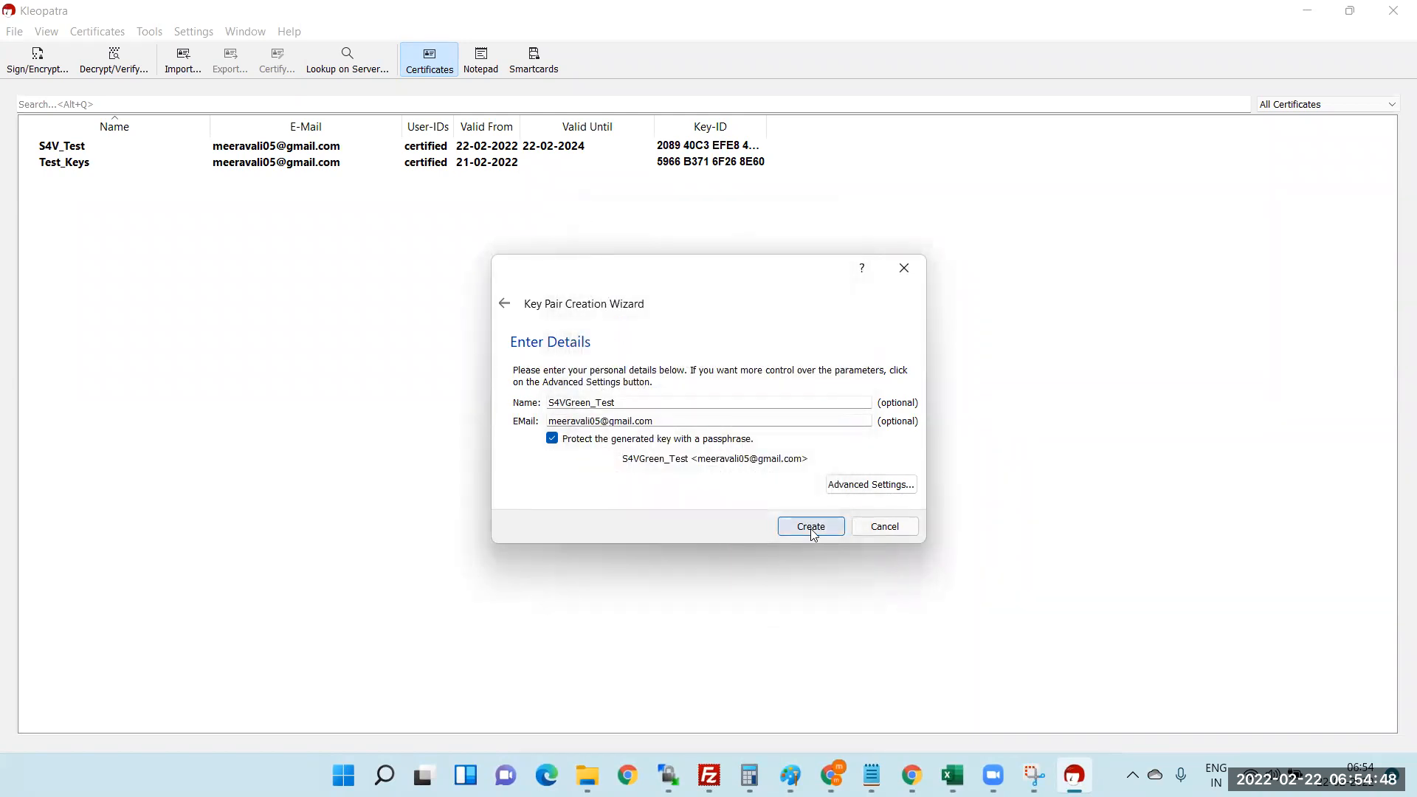
click(818, 531)
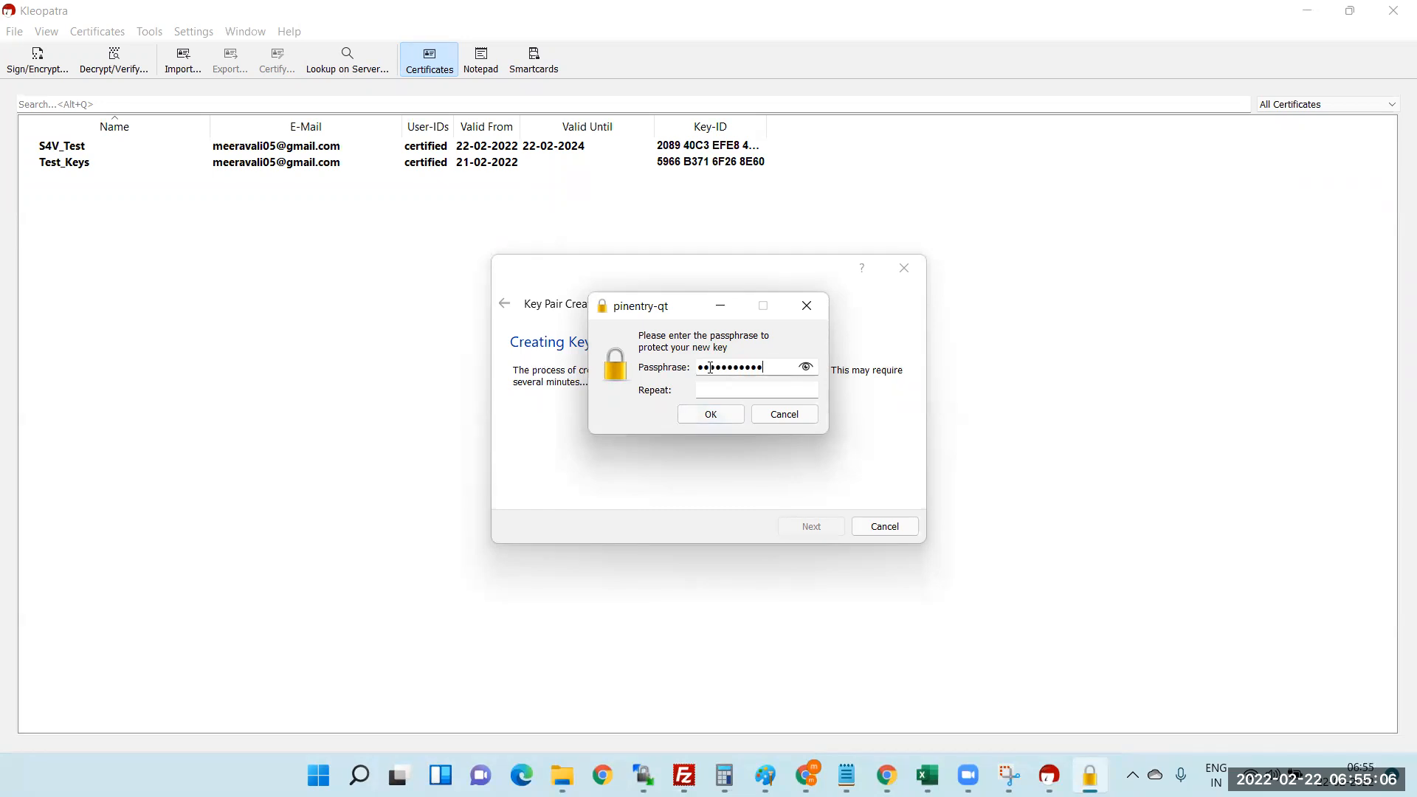
- Enter and confirm the passphrase so the S4VGreen_Test key pair is created
click(713, 391)
key(BackSpace)
key(BackSpace)
click(713, 411)
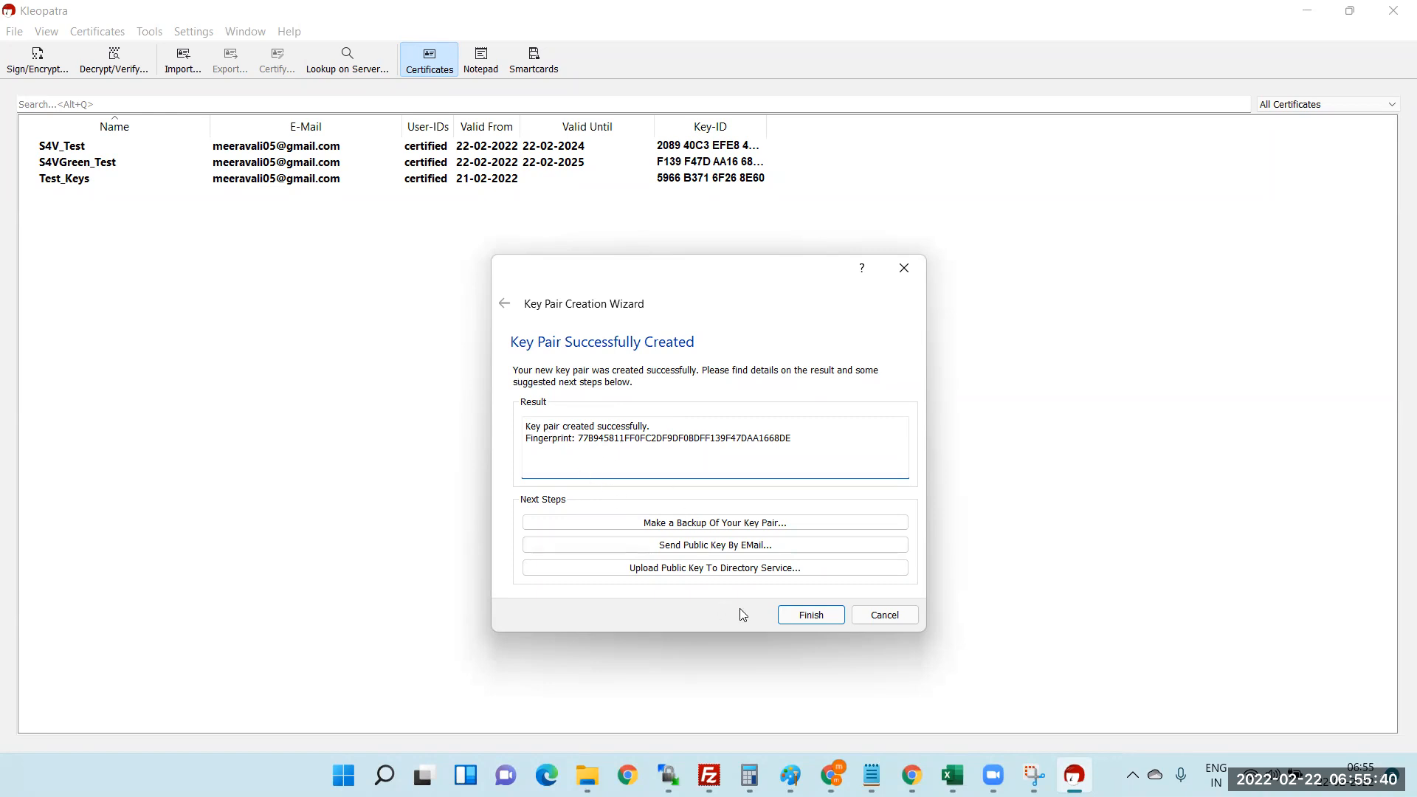
- Close the key creation wizard, then start and cancel exporting the S4VGreen_Test certificate
click(821, 616)
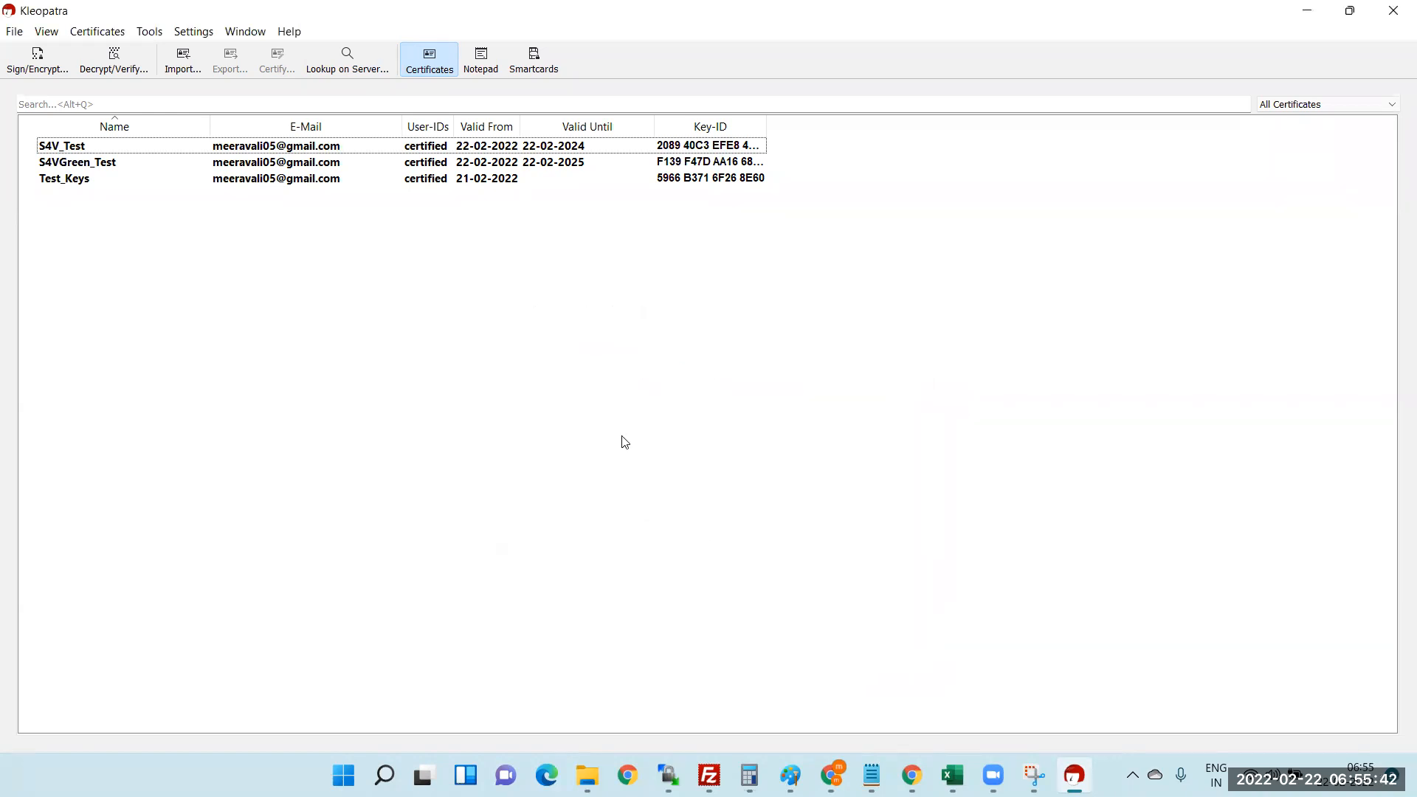
click(77, 164)
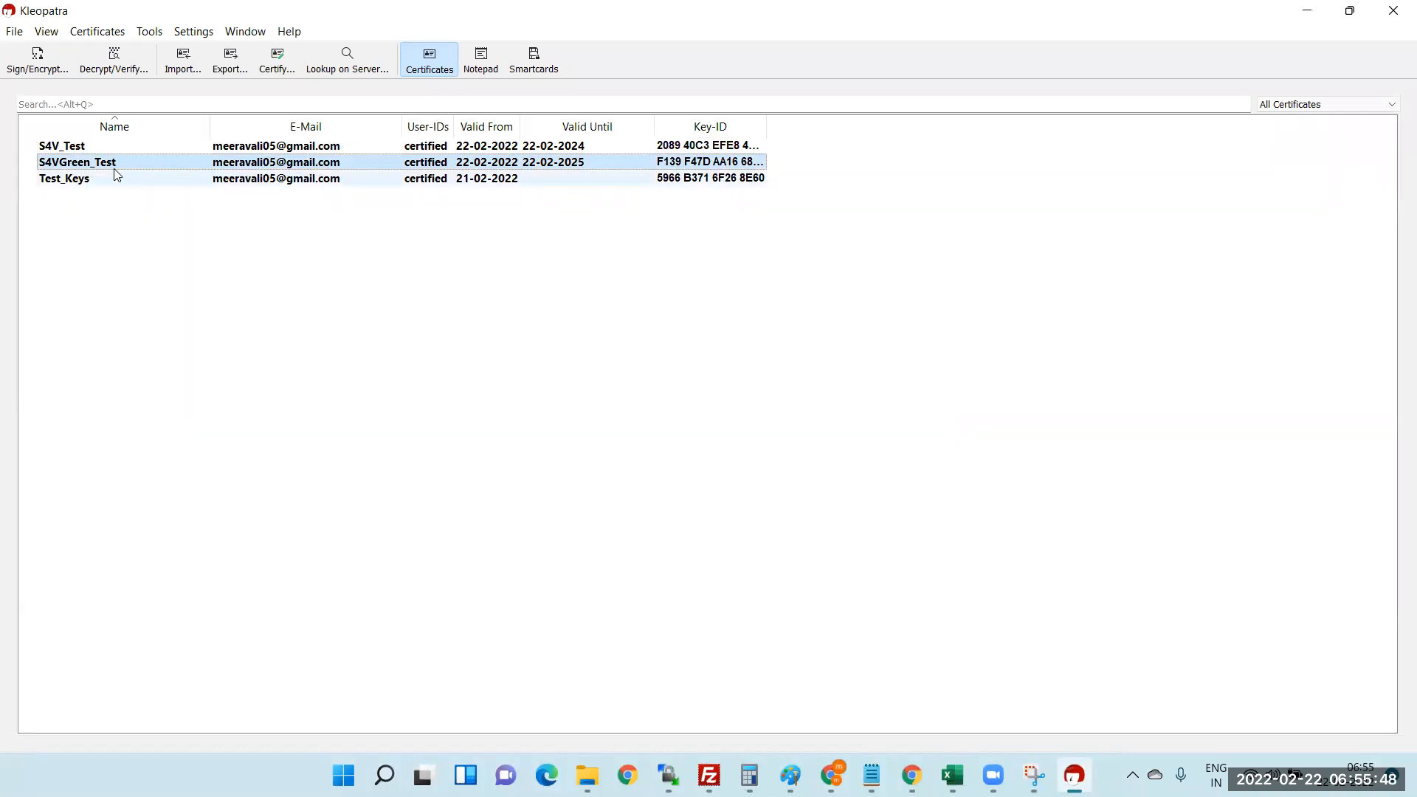
click(229, 63)
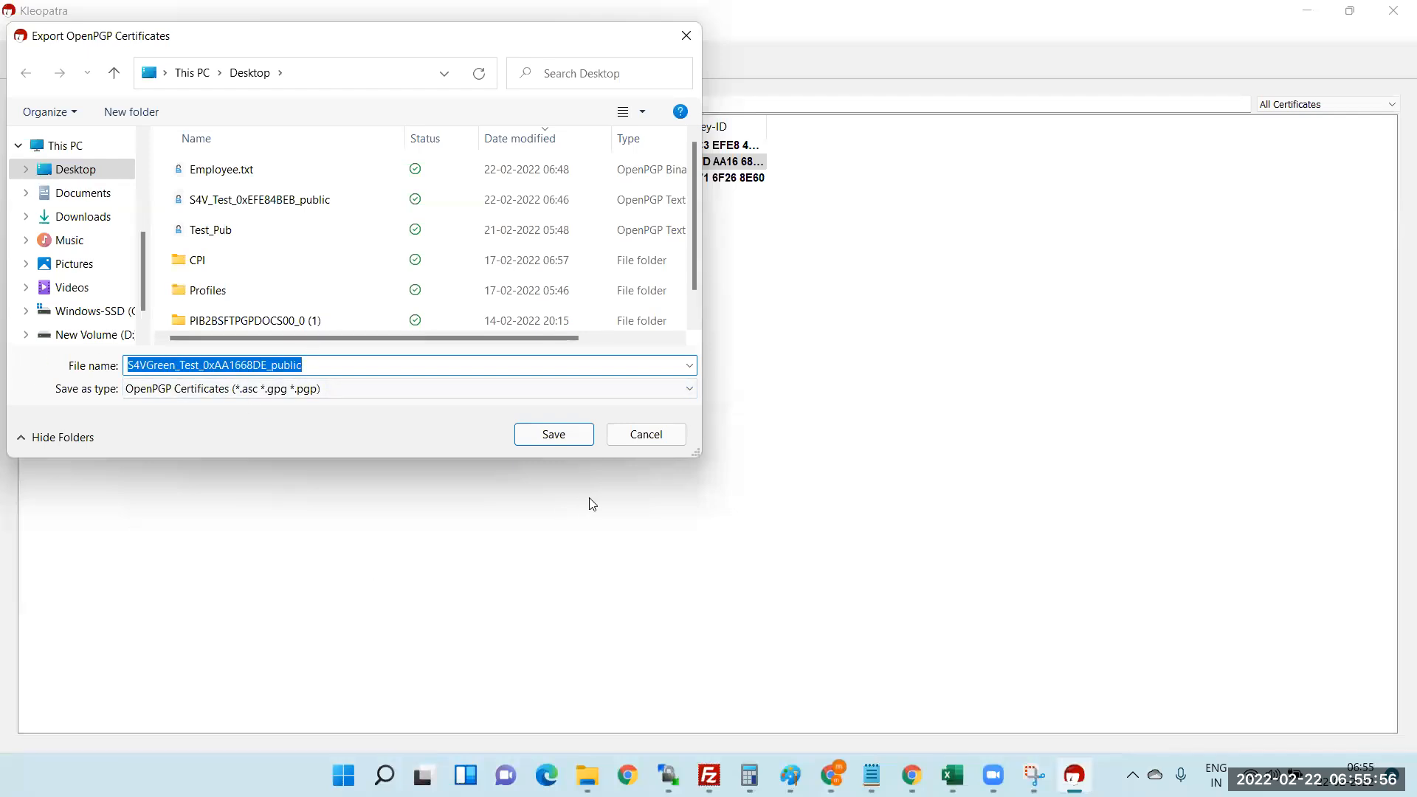
click(646, 435)
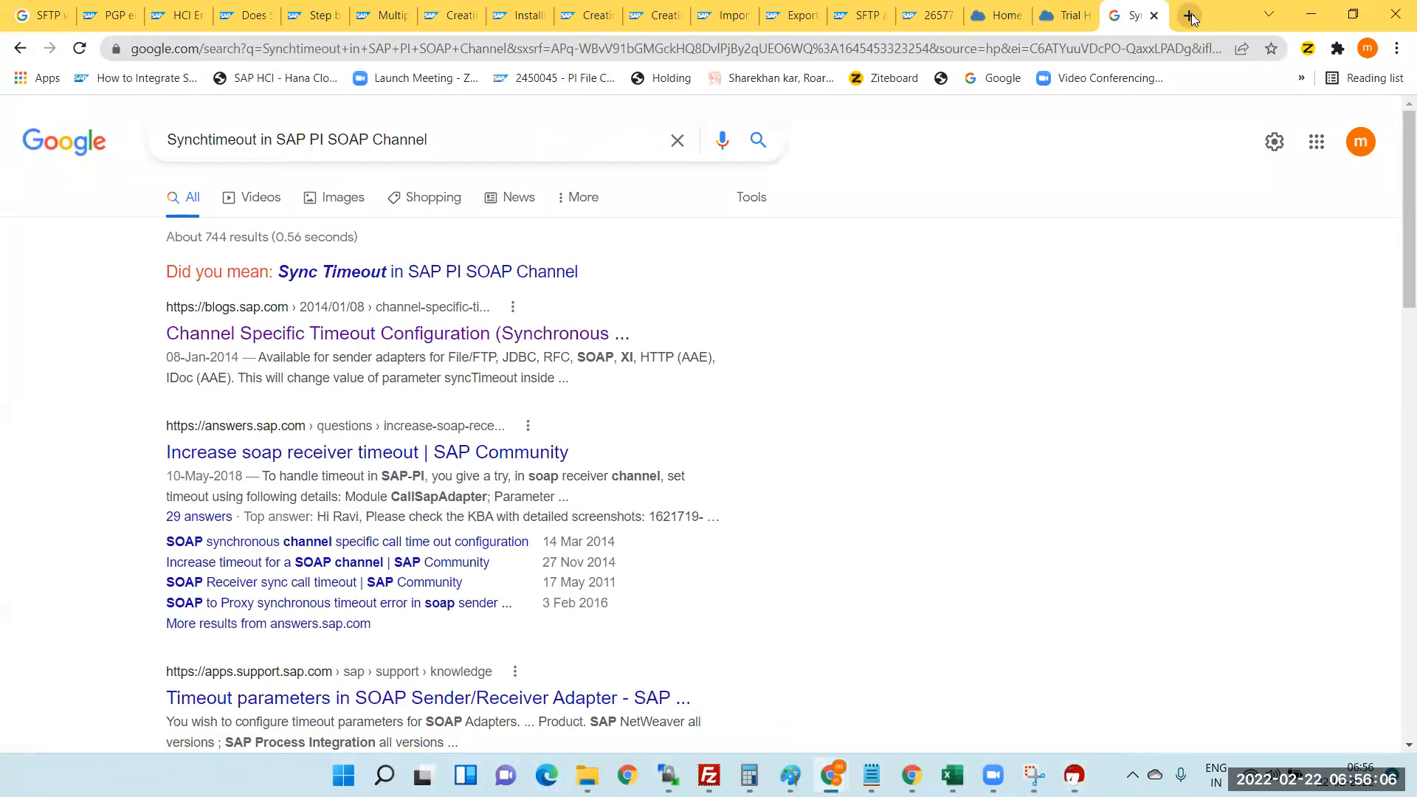
- In a new tab, search Google for 'Encrypty files using public keys online tools'
click(1189, 16)
text(E)
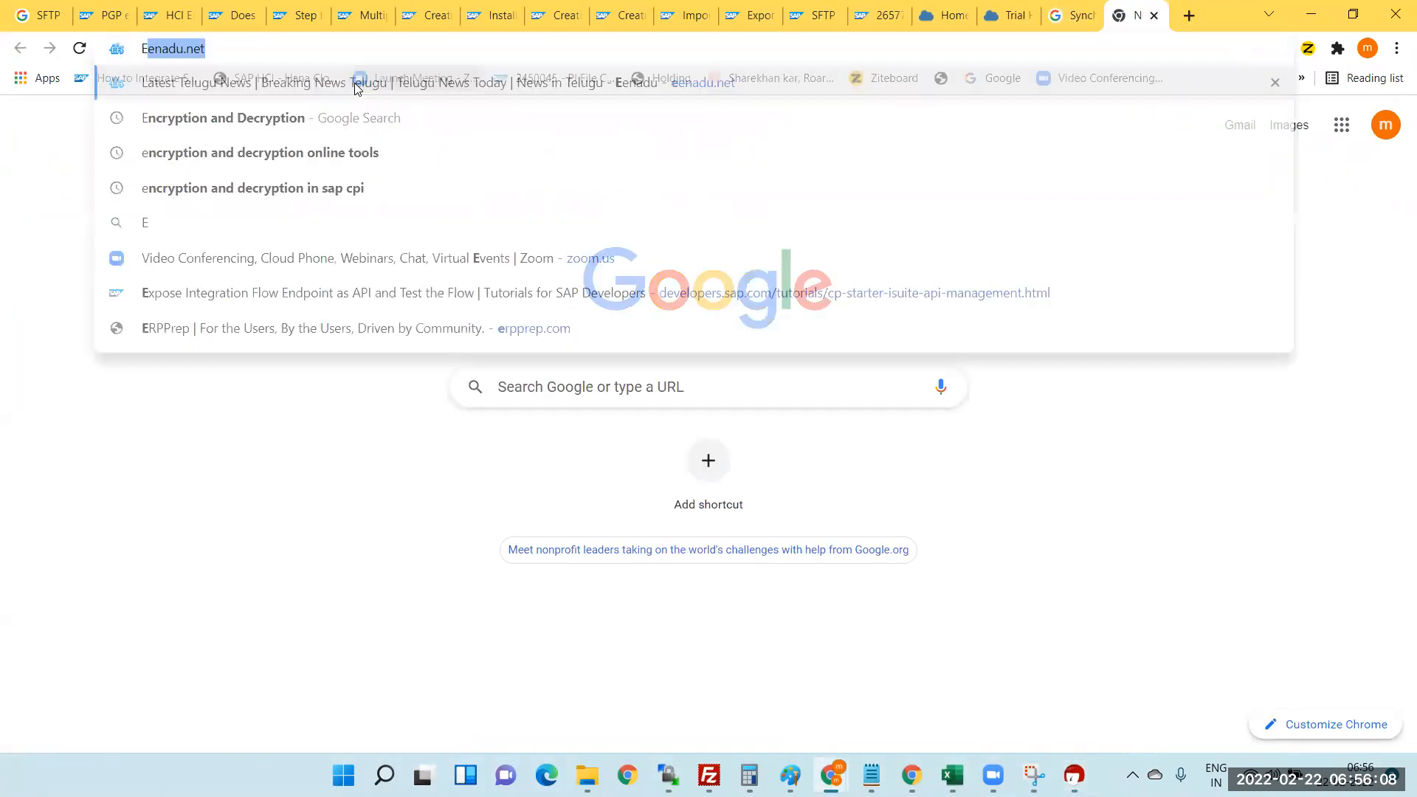
text(ncry)
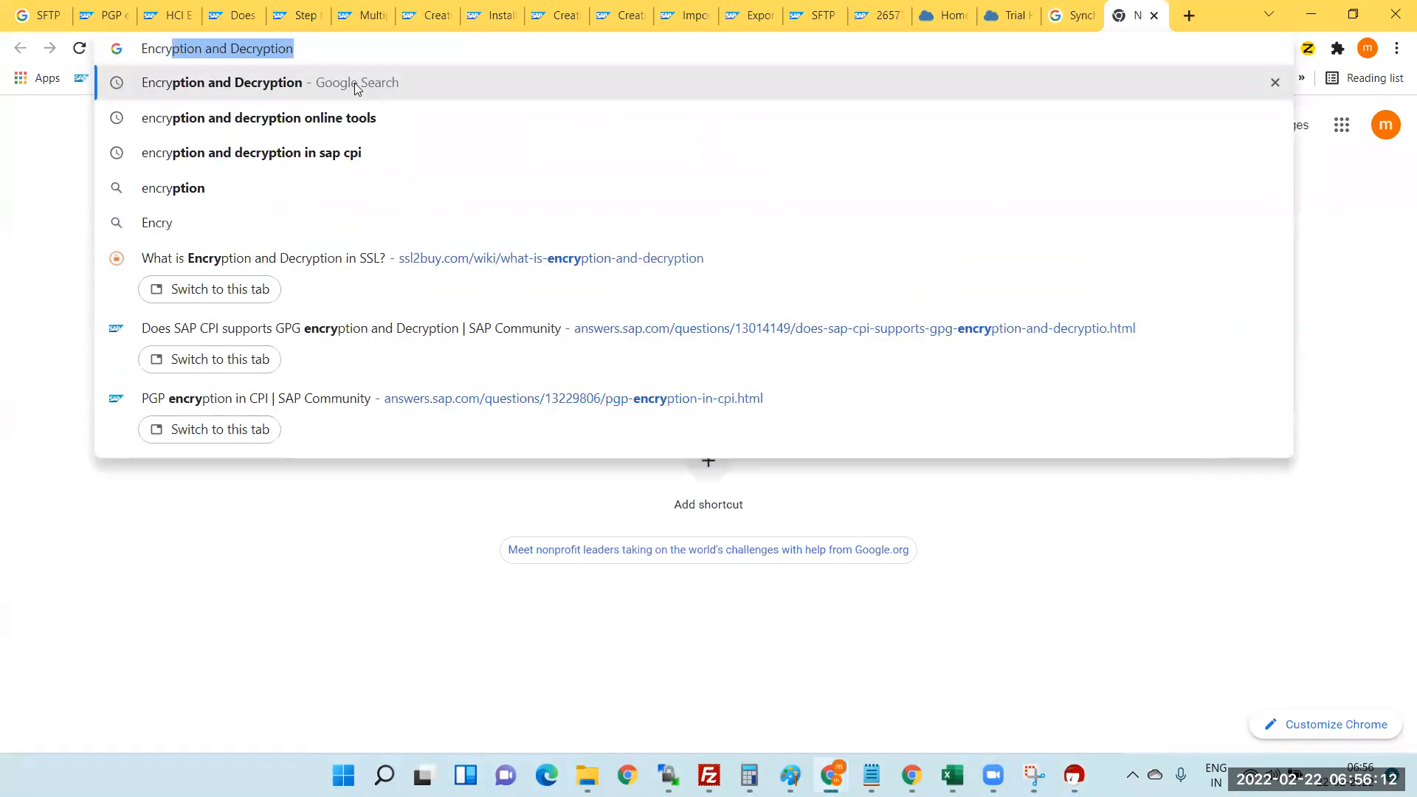
text(pty files uisng)
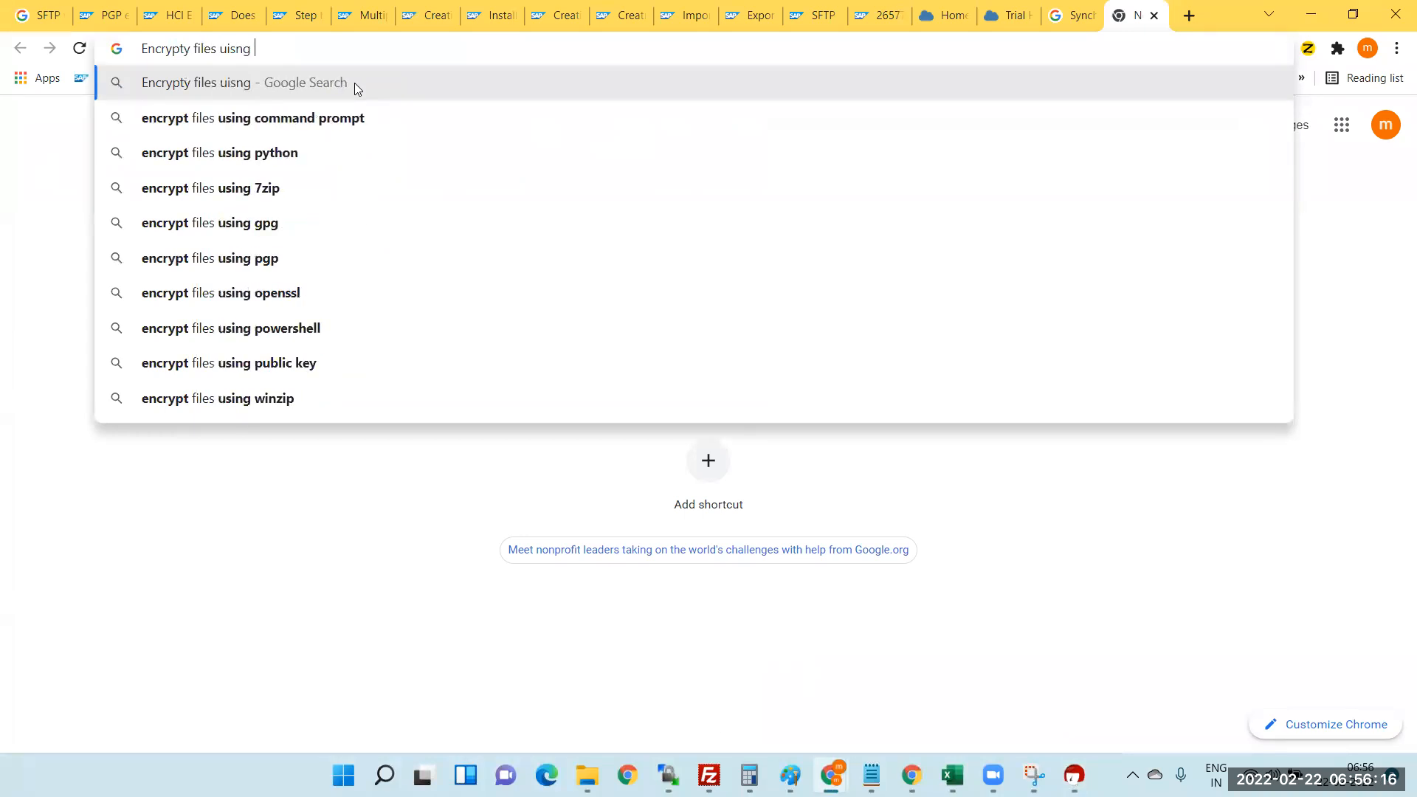
key(BackSpace)
key(BackSpace)
key(BackSpace)
key(BackSpace)
key(BackSpace)
text(sing pu)
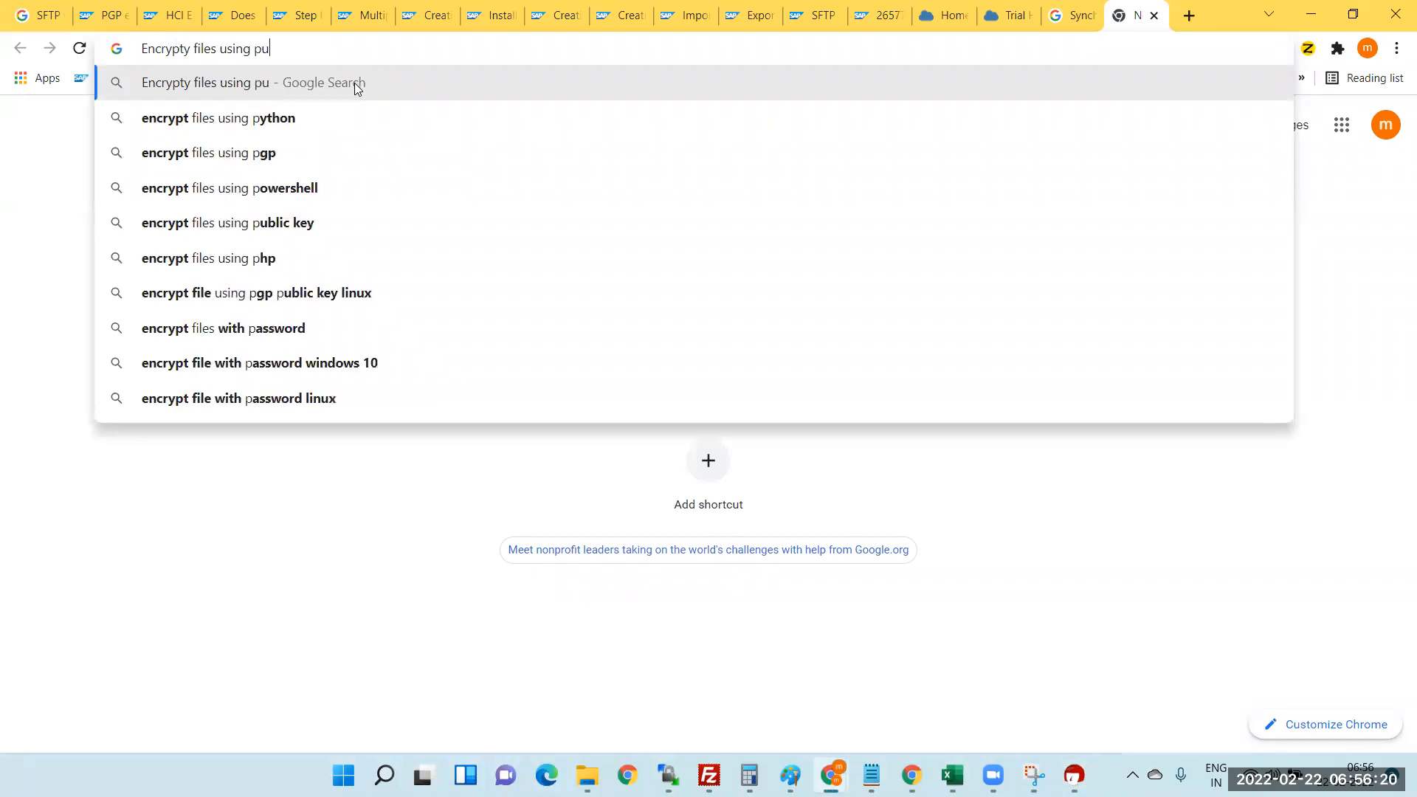
text(blic )
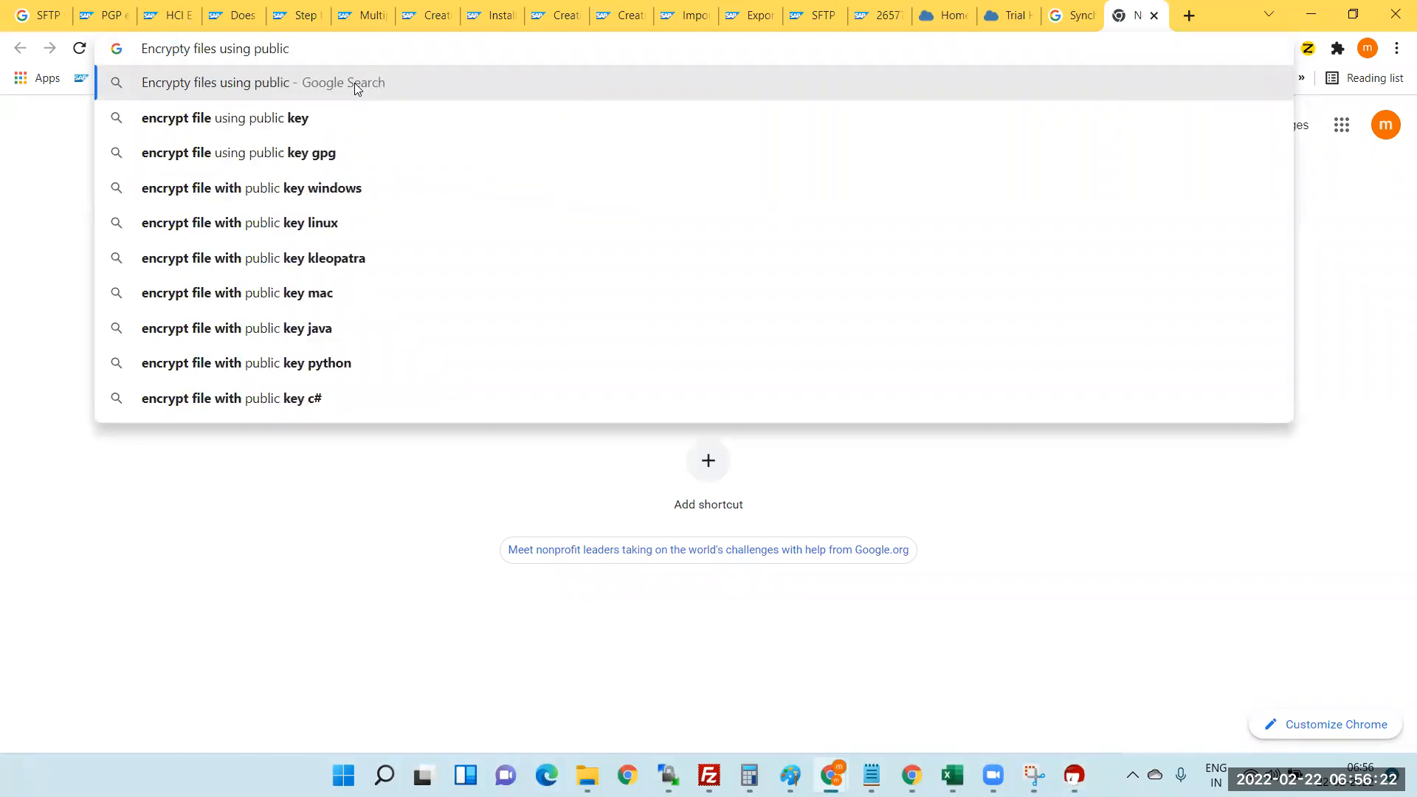
text(keys )
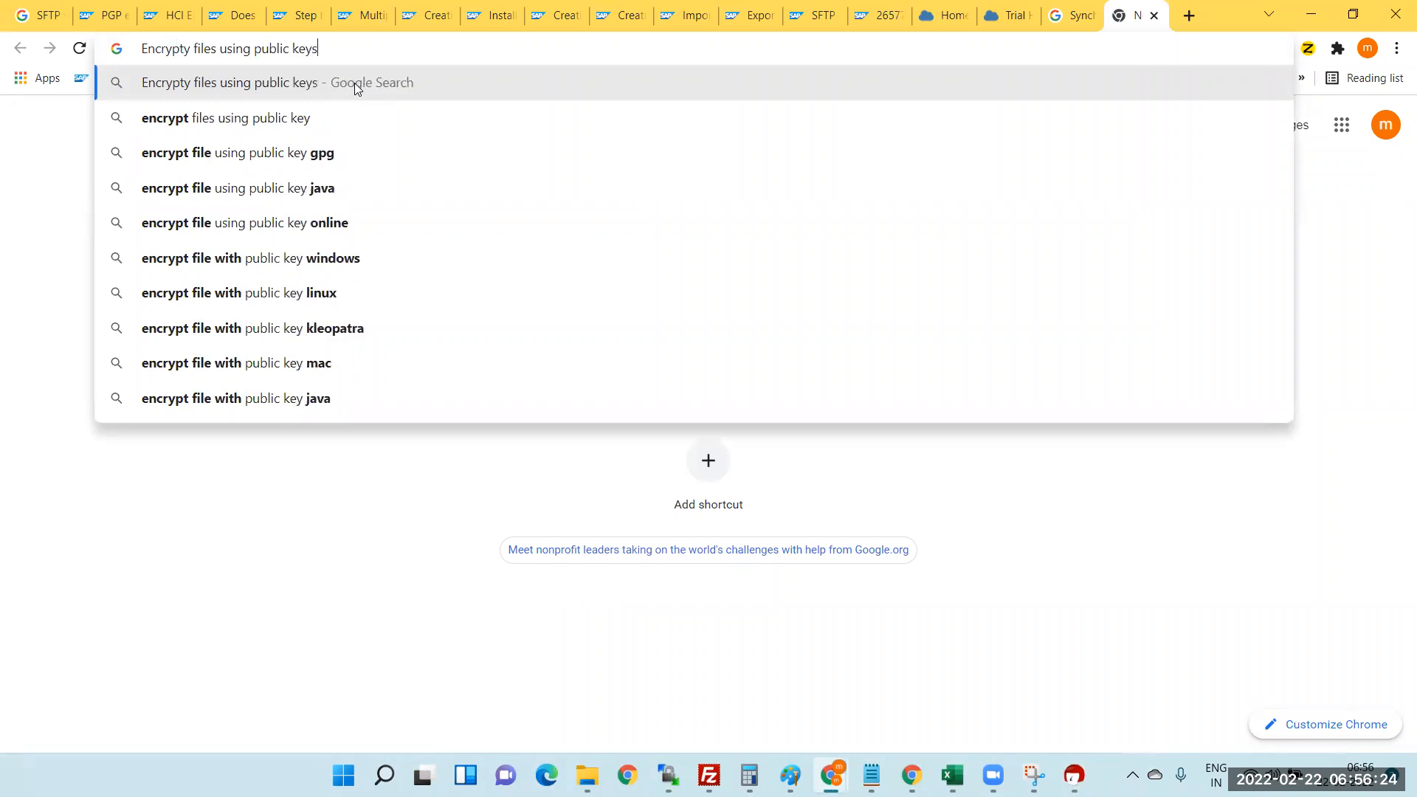
text(onli)
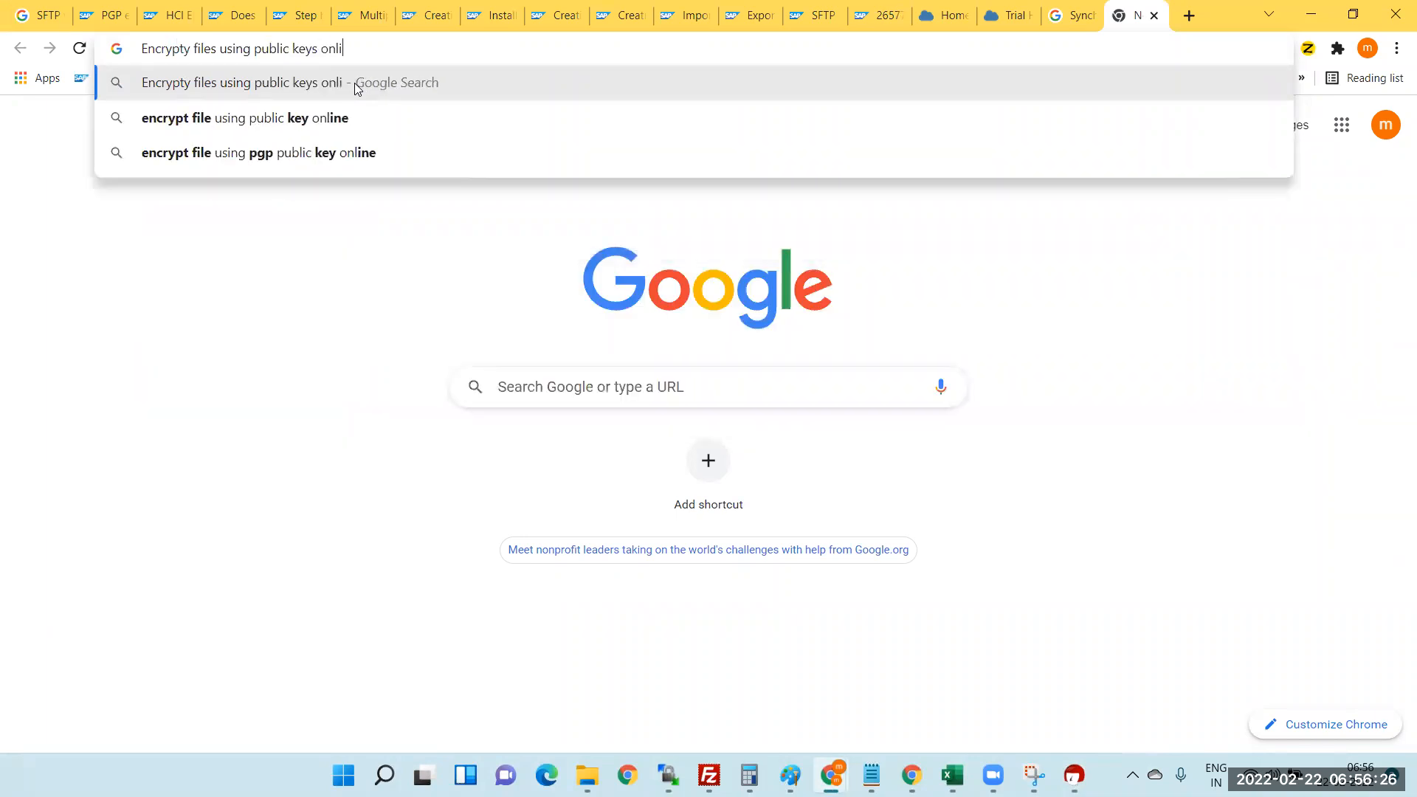
text(ne tools)
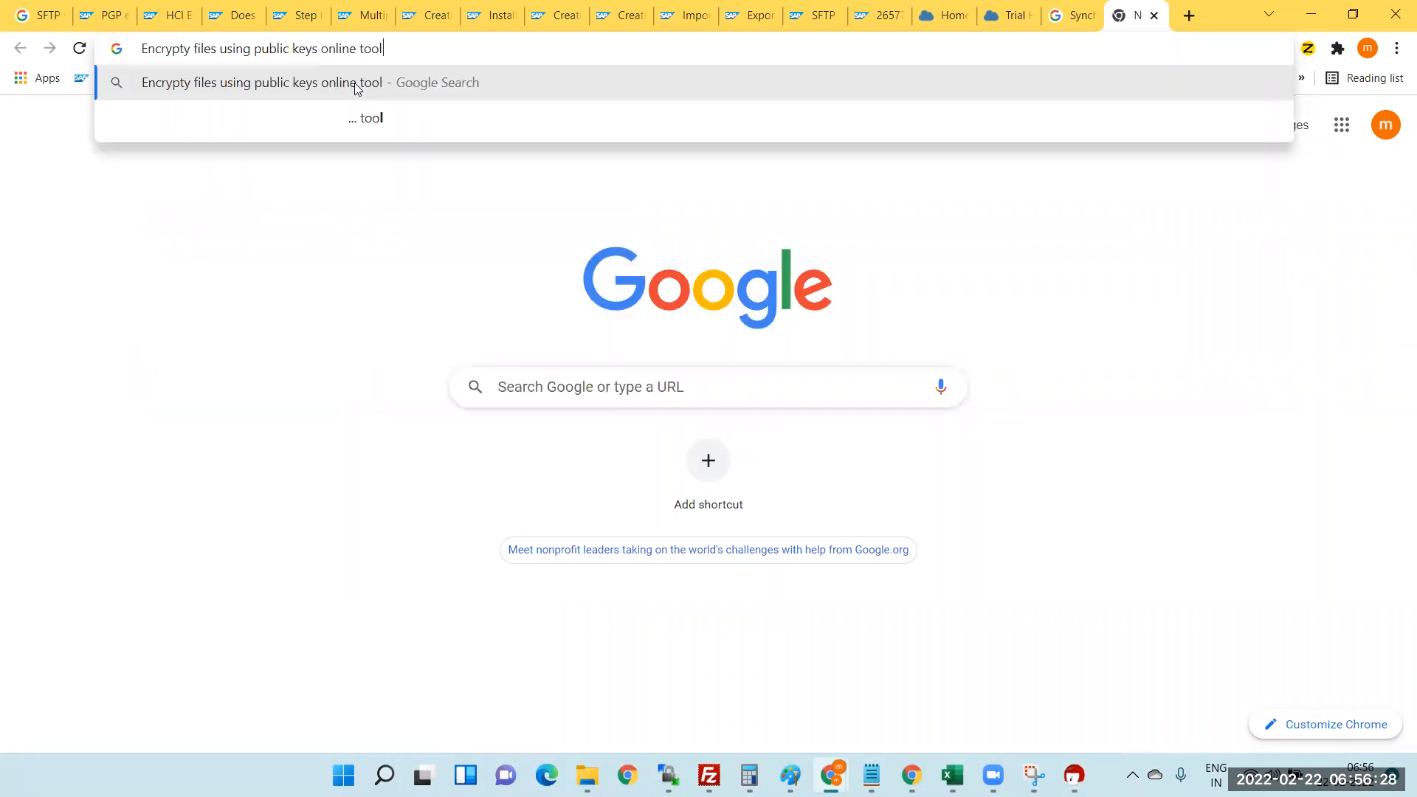
key(Return)
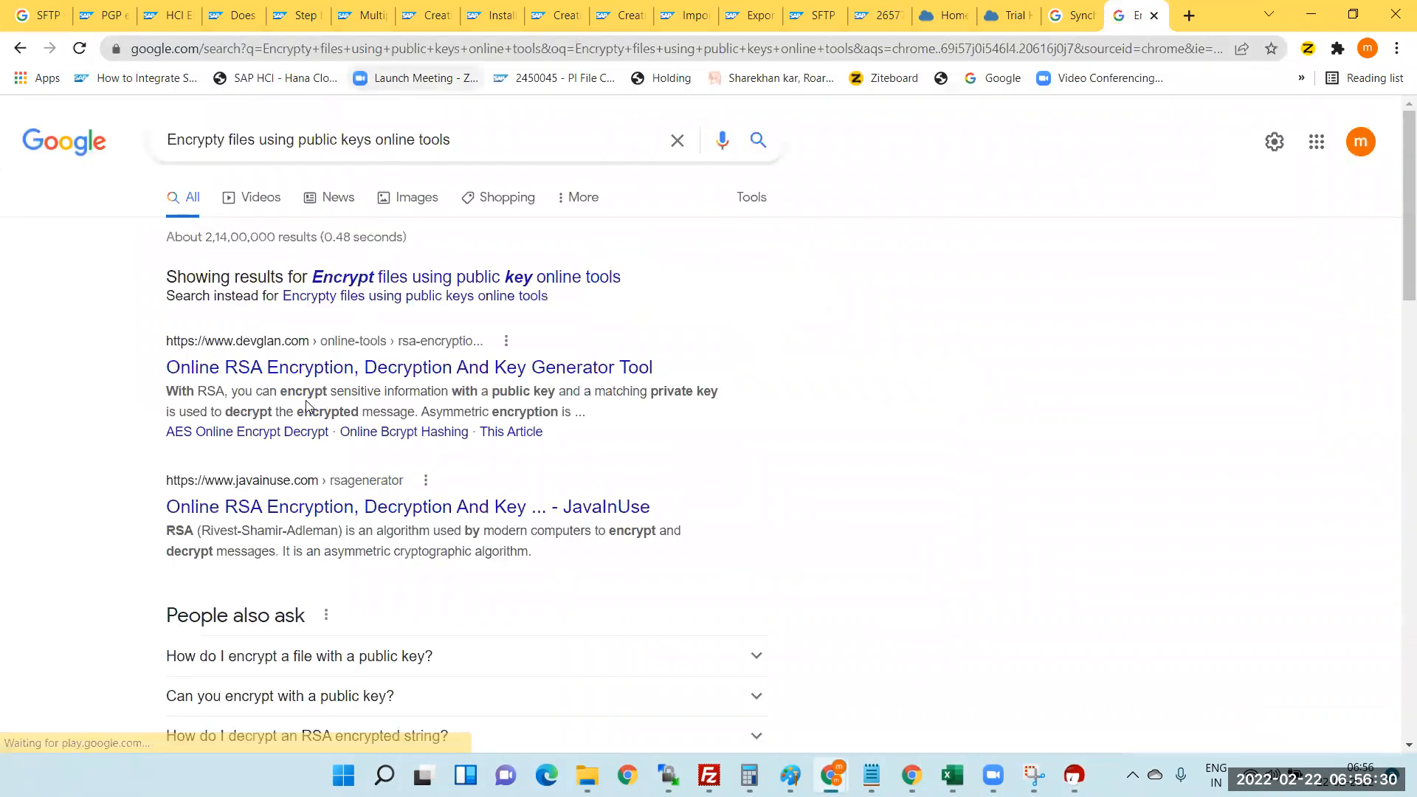
- Open the devglan and JavaInUse RSA tool results in new tabs and view devglan
right_click(295, 373)
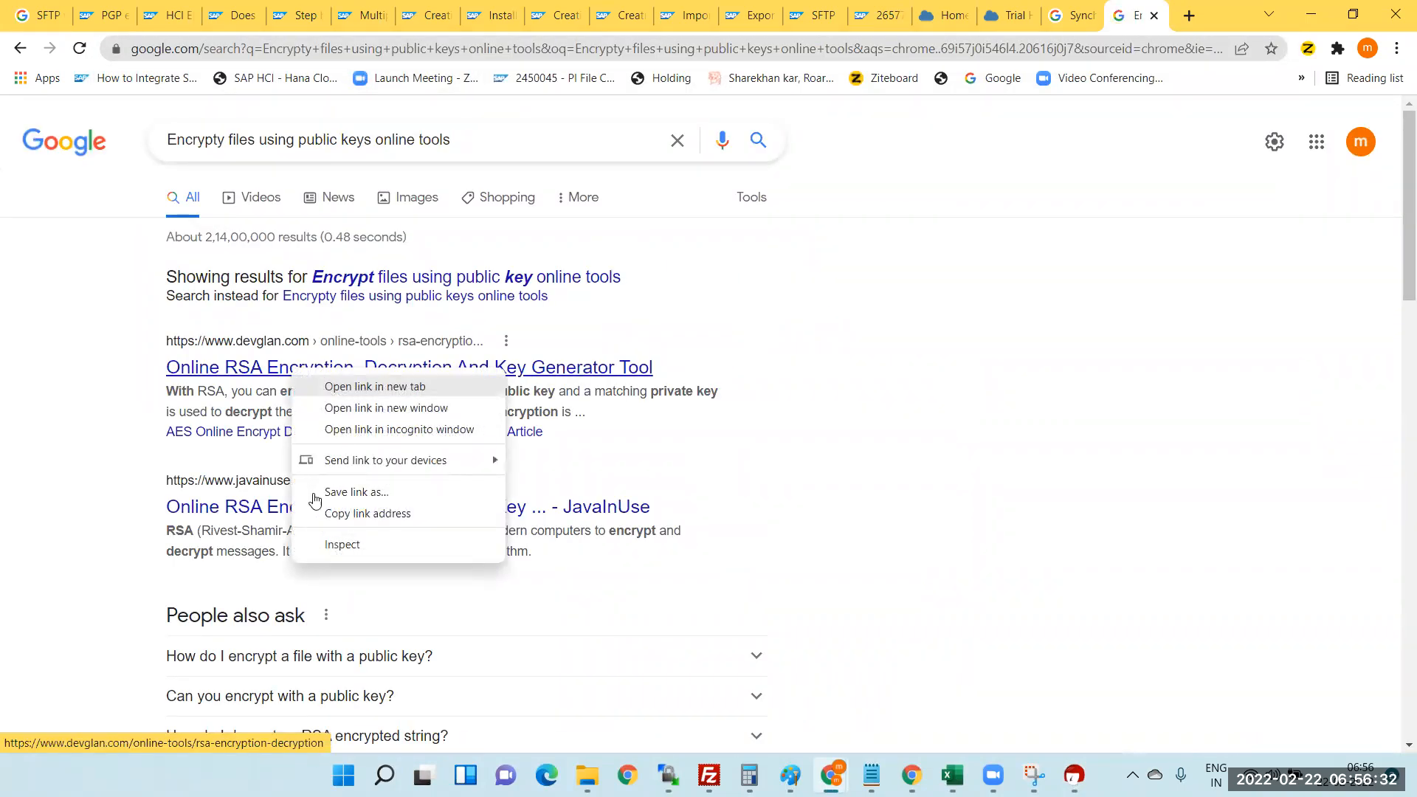
click(367, 385)
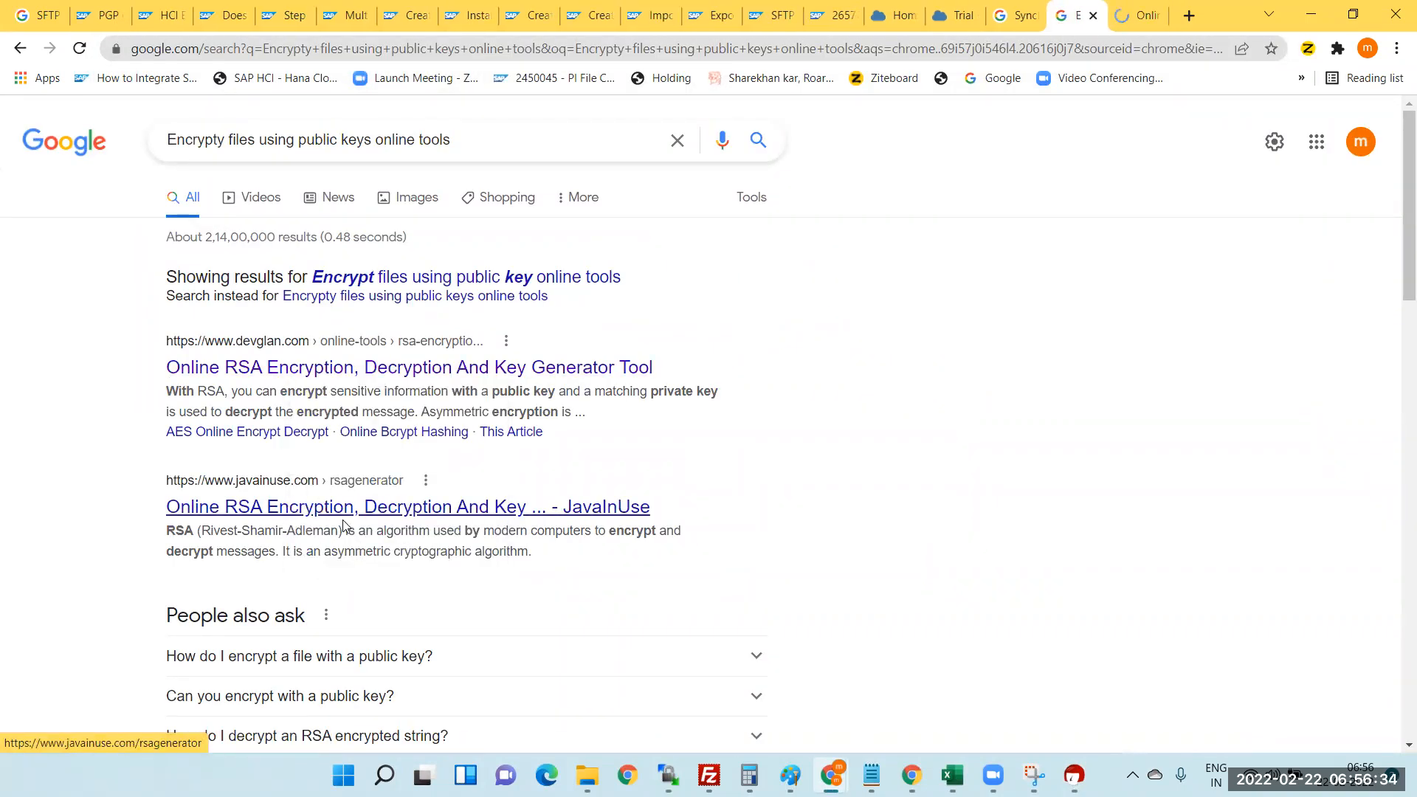
middle_click(288, 514)
click(1083, 15)
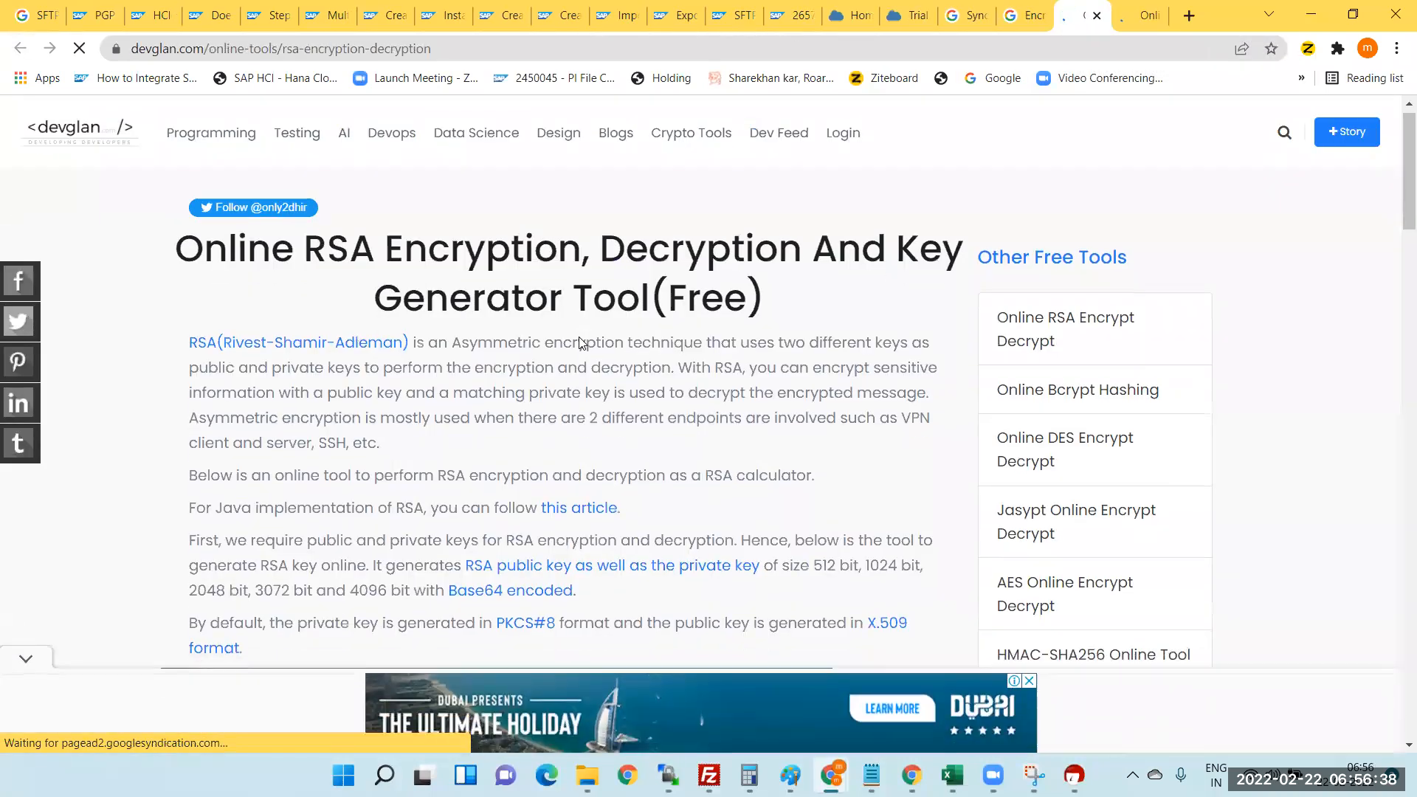
- Scroll down devglan's page to its RSA Encryption form
scroll(346, 384, down, 5)
scroll(346, 384, down, 3)
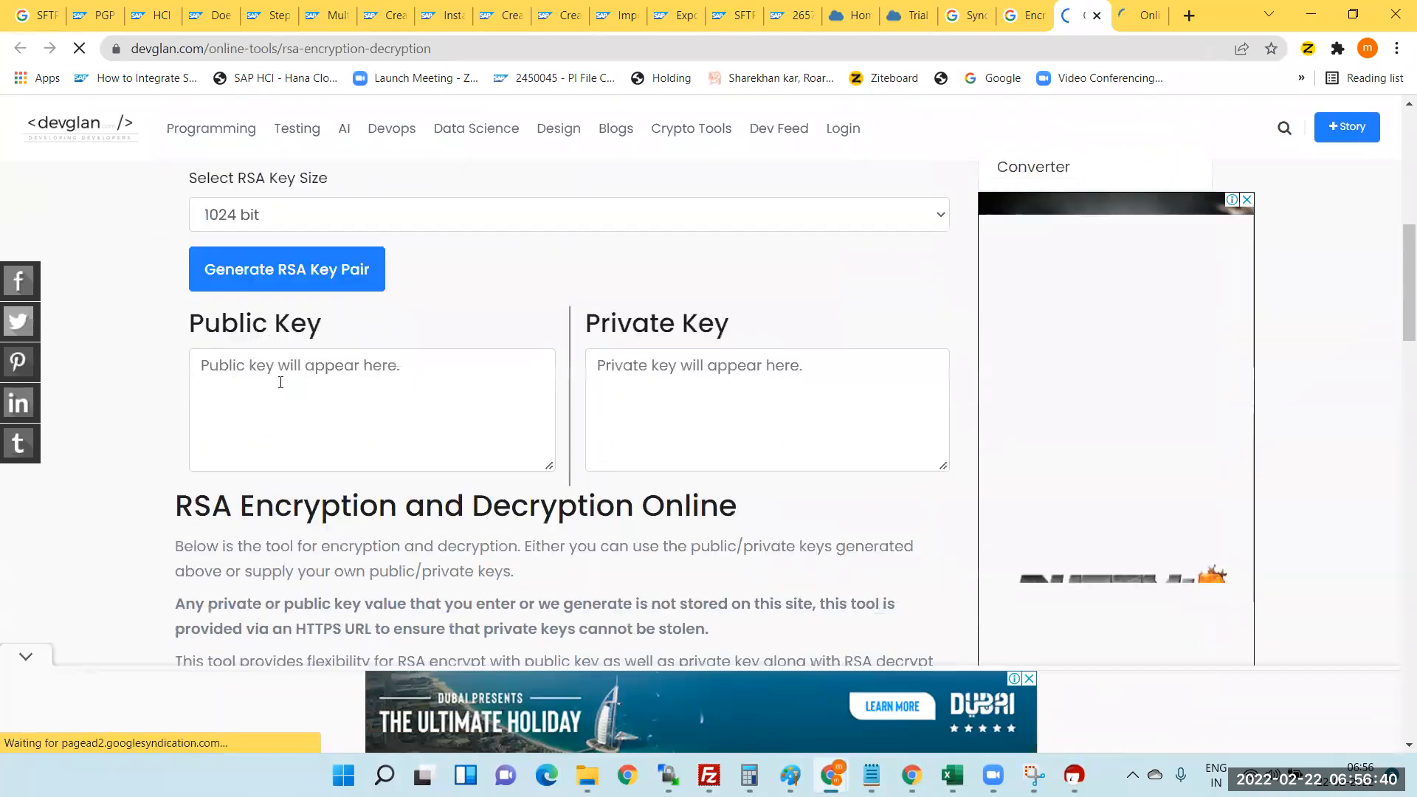
click(296, 371)
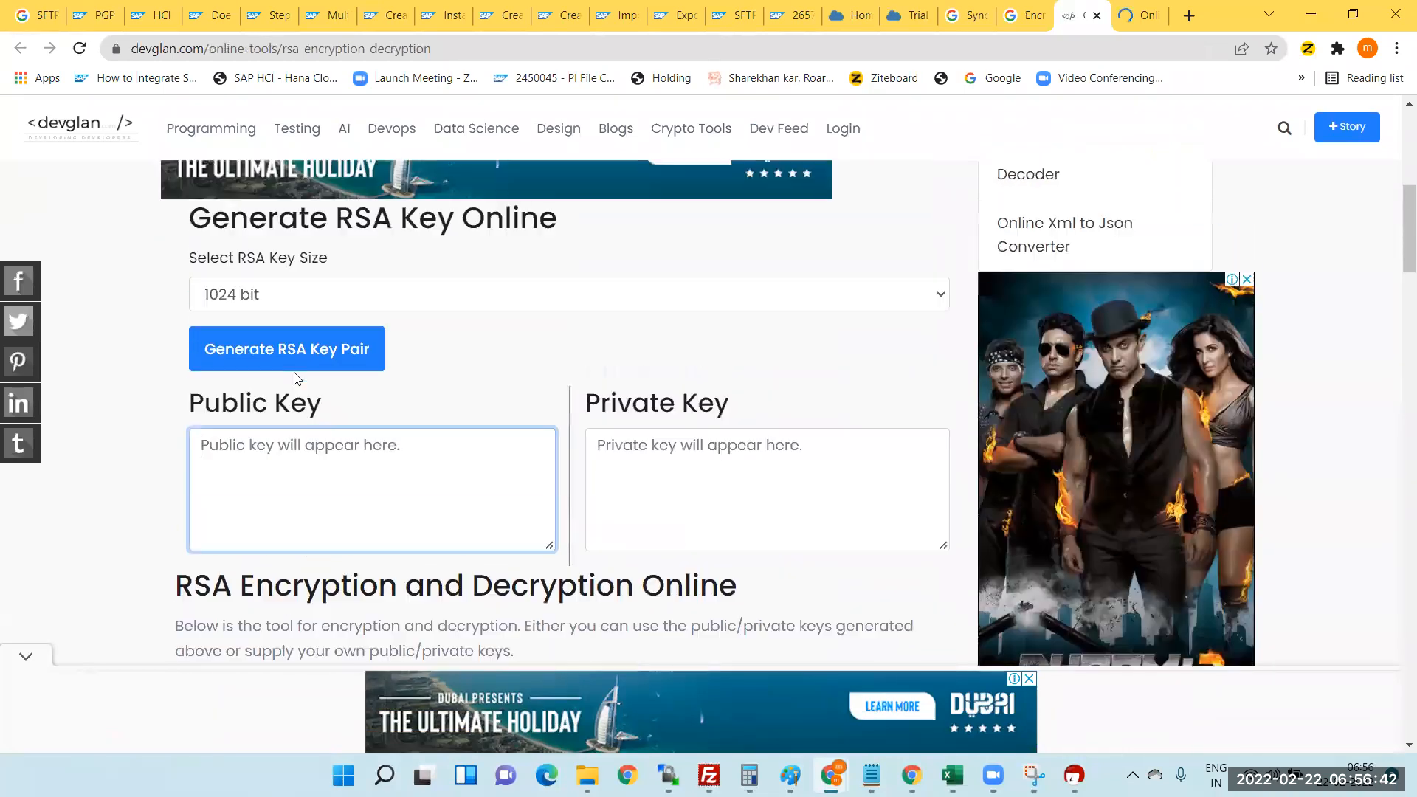
scroll(294, 378, down, 3)
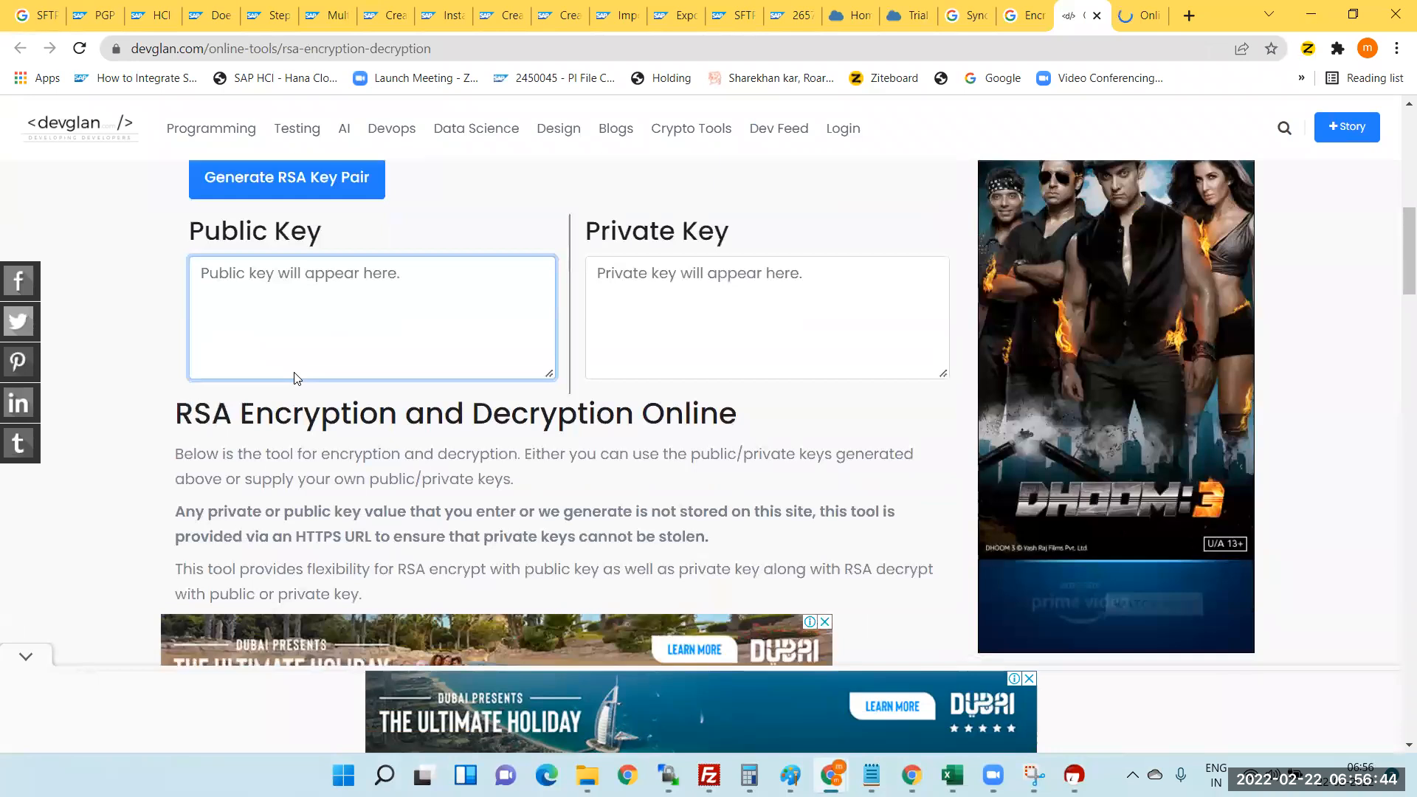
scroll(358, 350, down, 8)
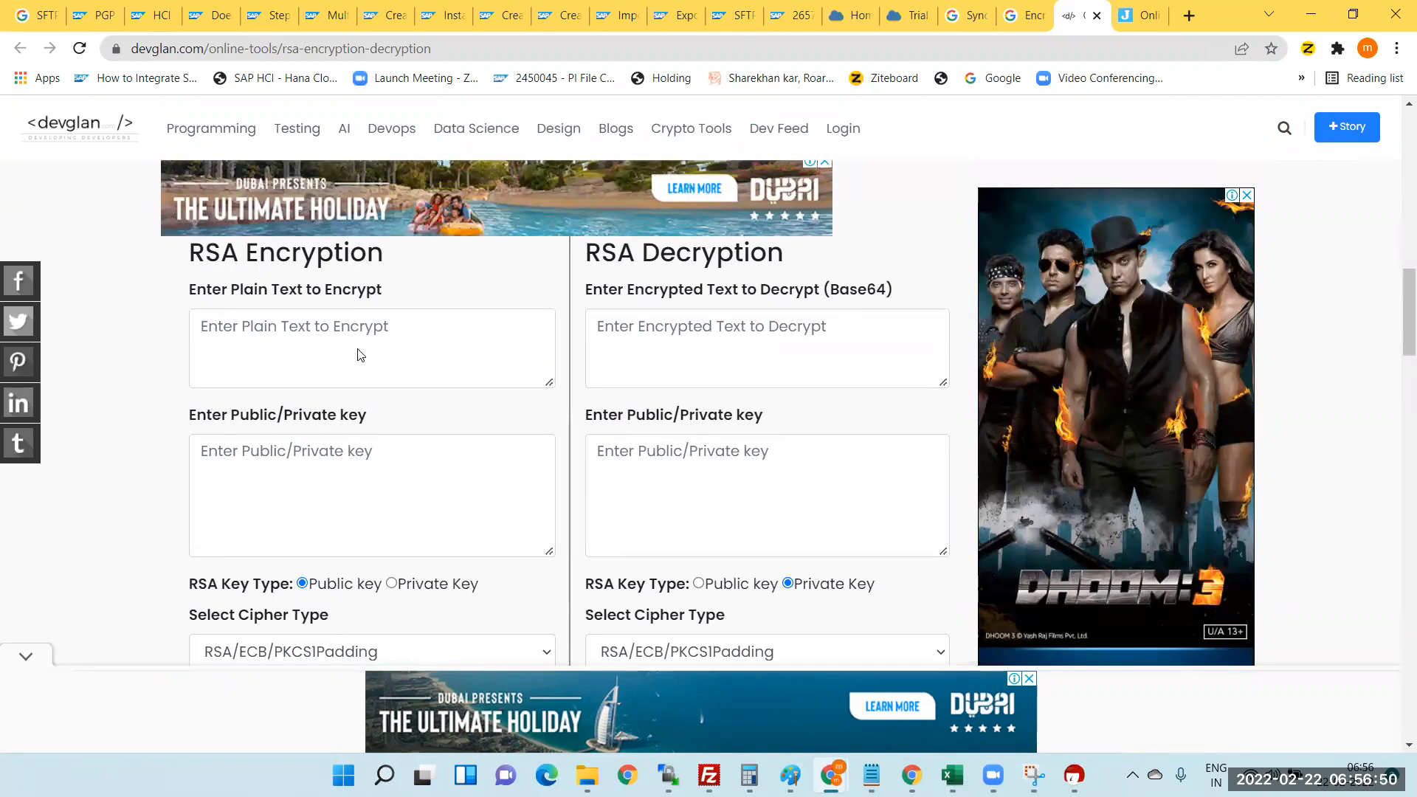
scroll(359, 349, down, 1)
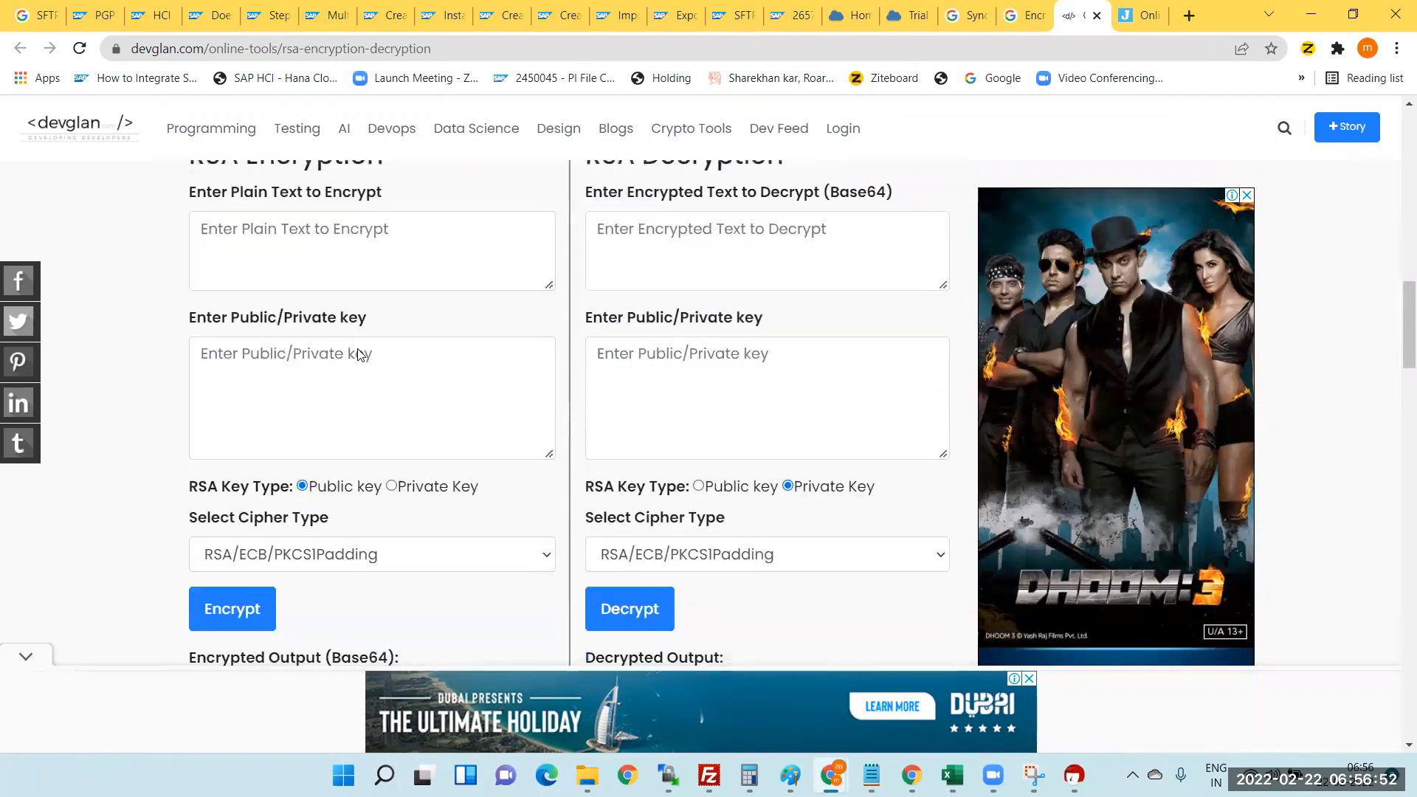
scroll(359, 350, down, 3)
scroll(359, 350, up, 3)
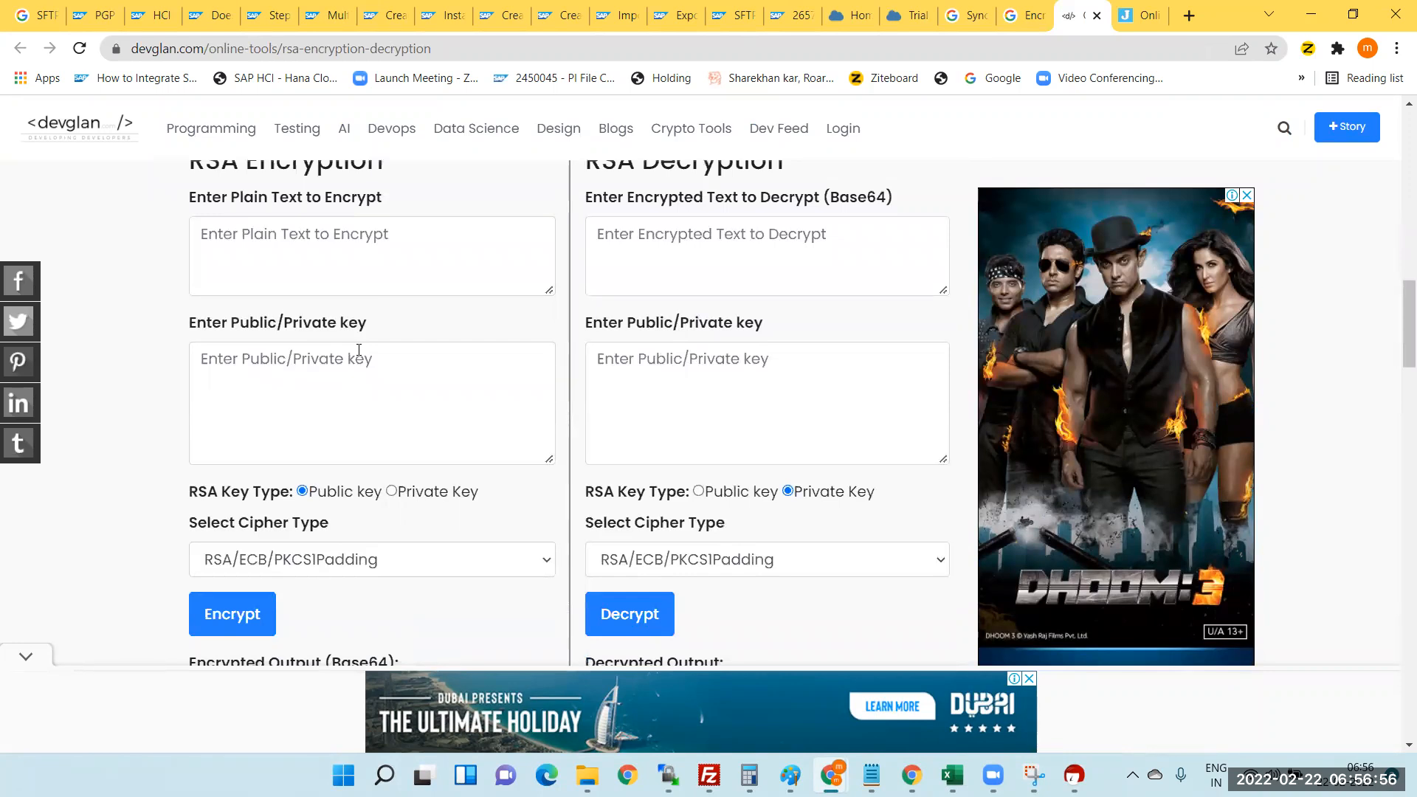
- Enter 'Welcome' as the plain text to encrypt, then minimize Chrome to the desktop
click(324, 266)
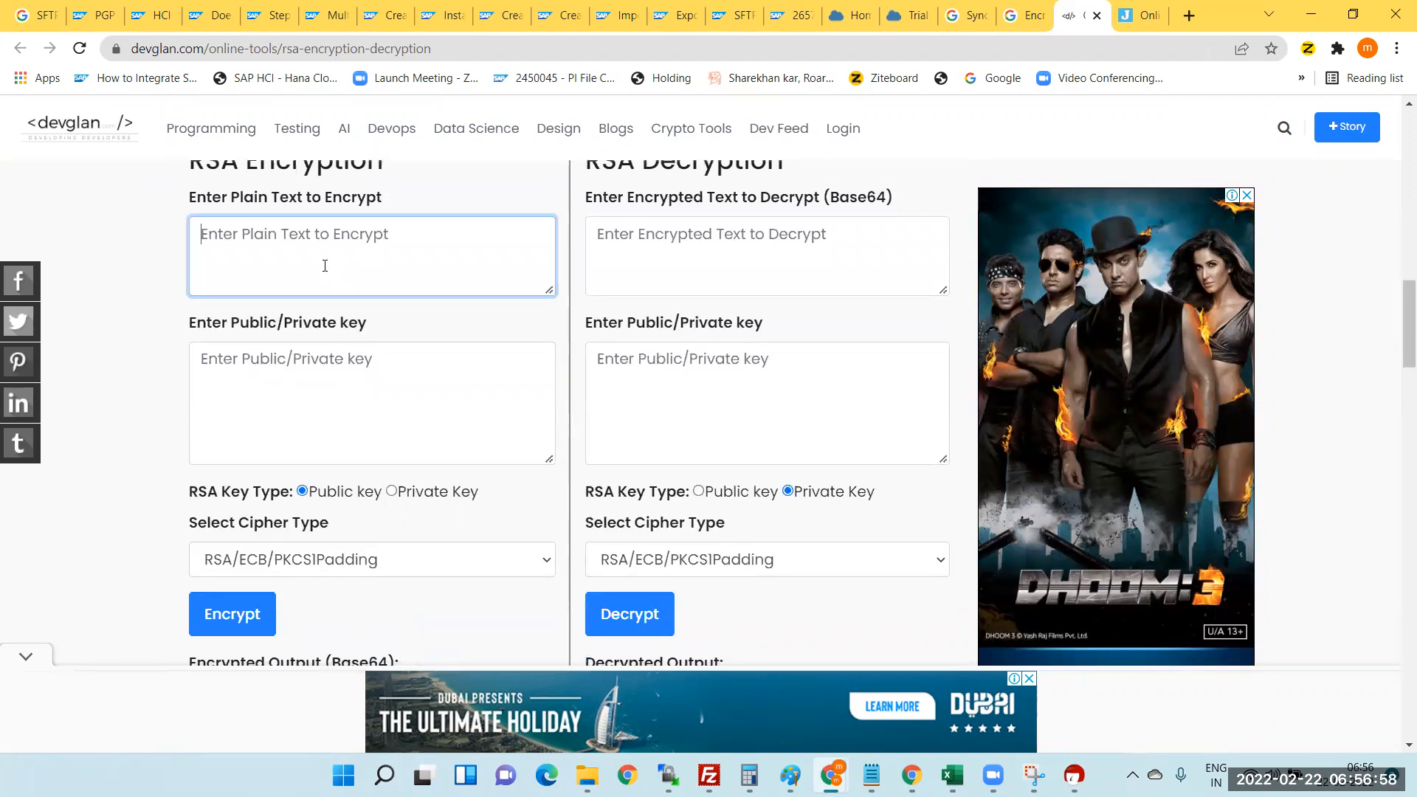
text(Welcome)
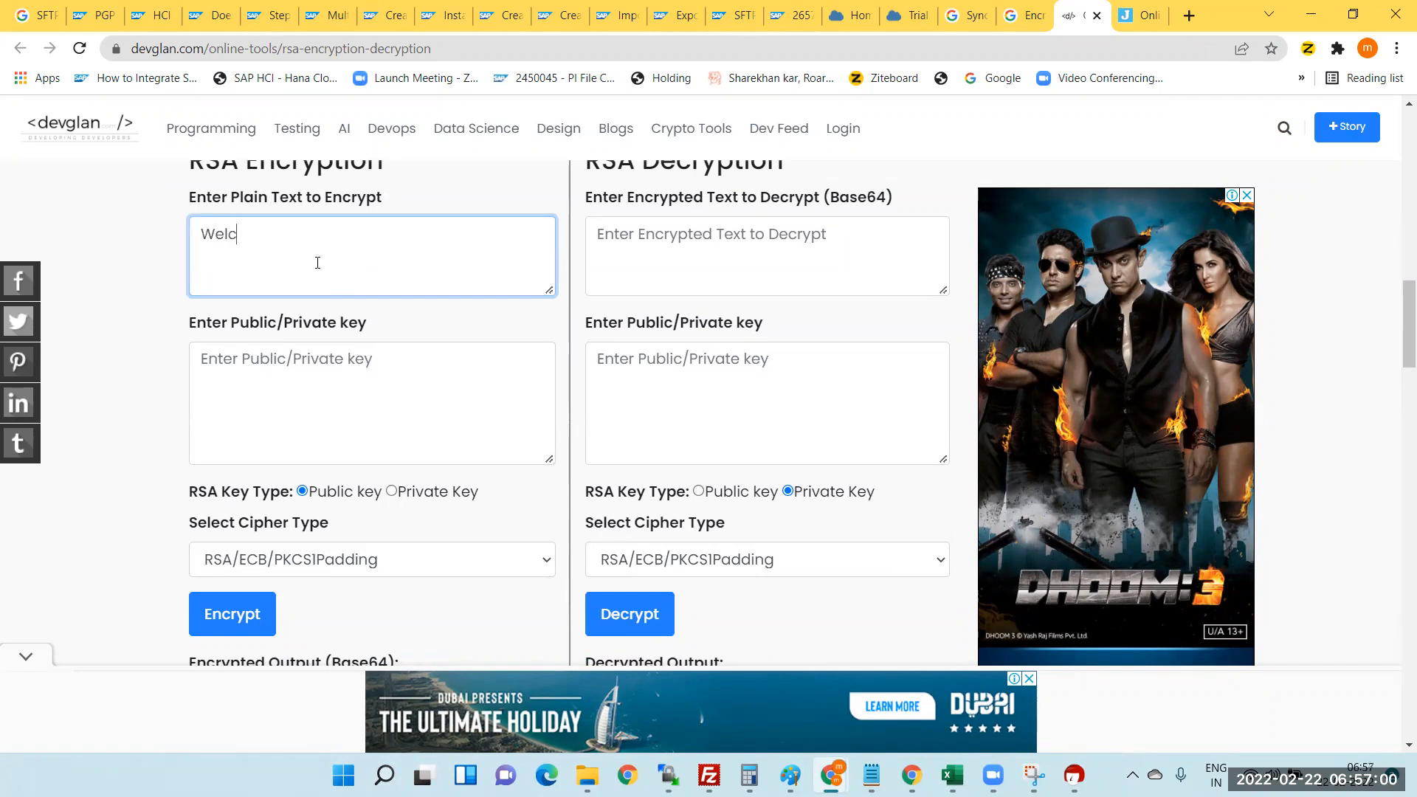
click(282, 425)
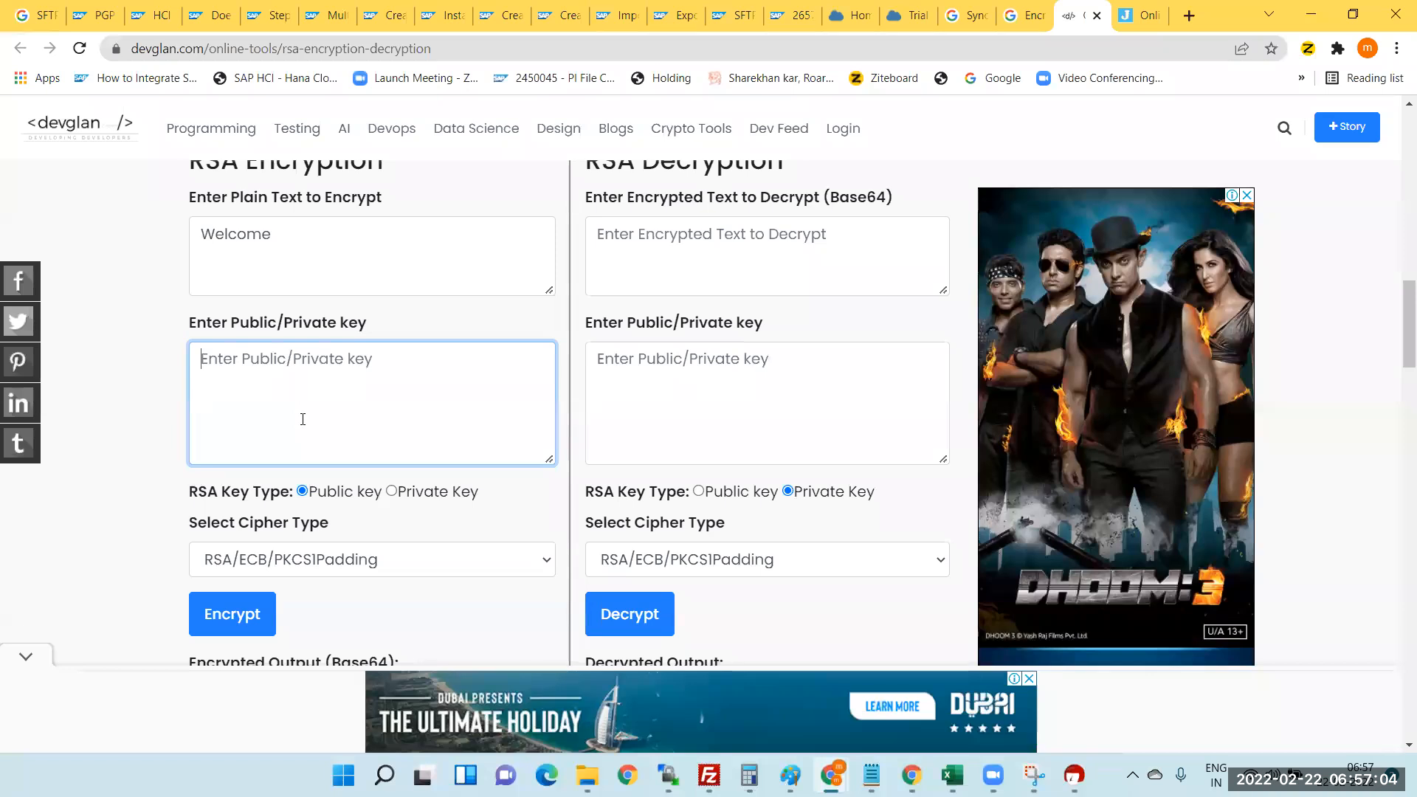
scroll(295, 418, down, 2)
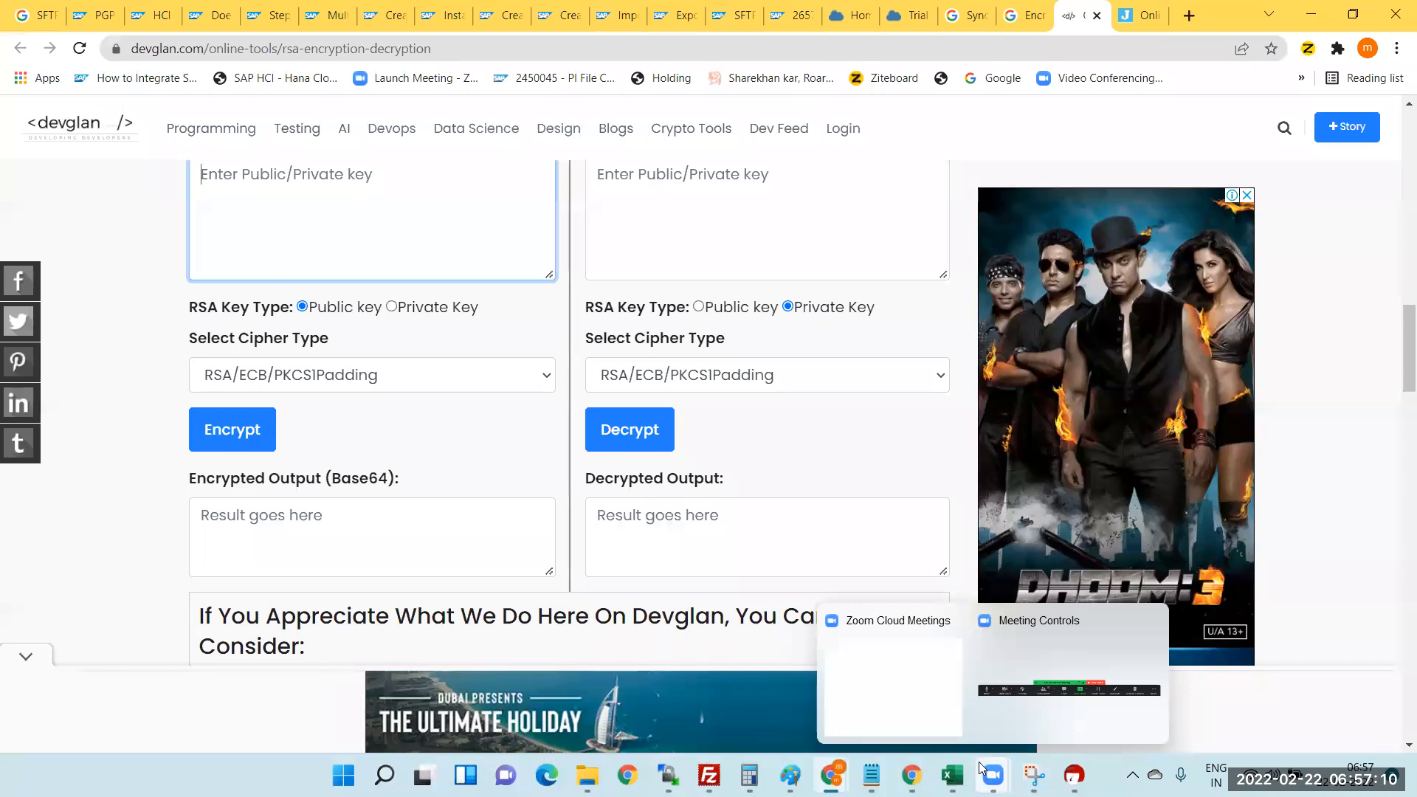
key(super+d)
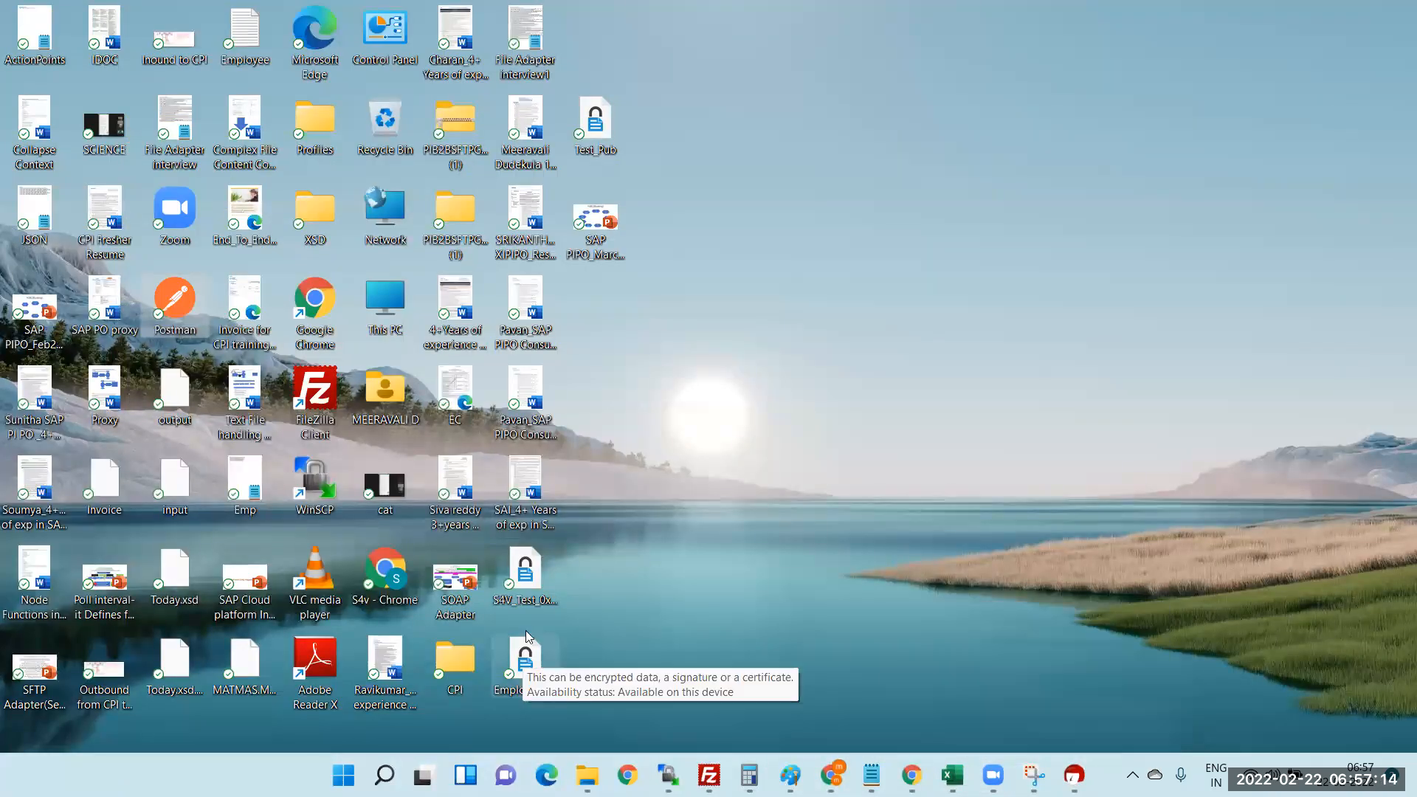
- Open S4V_Test_0xEFE84BEB_public in Notepad, maximized, and select its PGP public key block
right_click(530, 569)
mouse_move(592, 323)
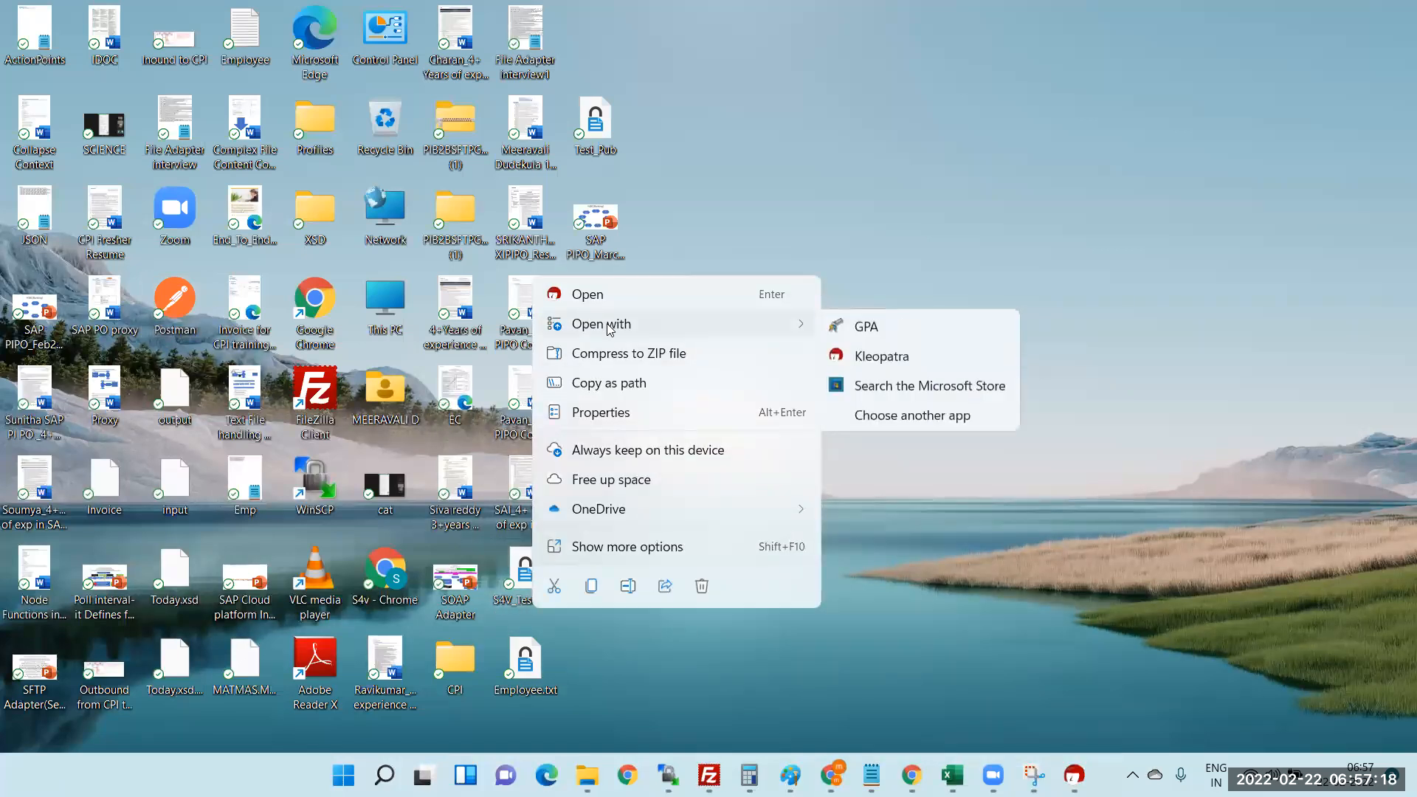
click(884, 420)
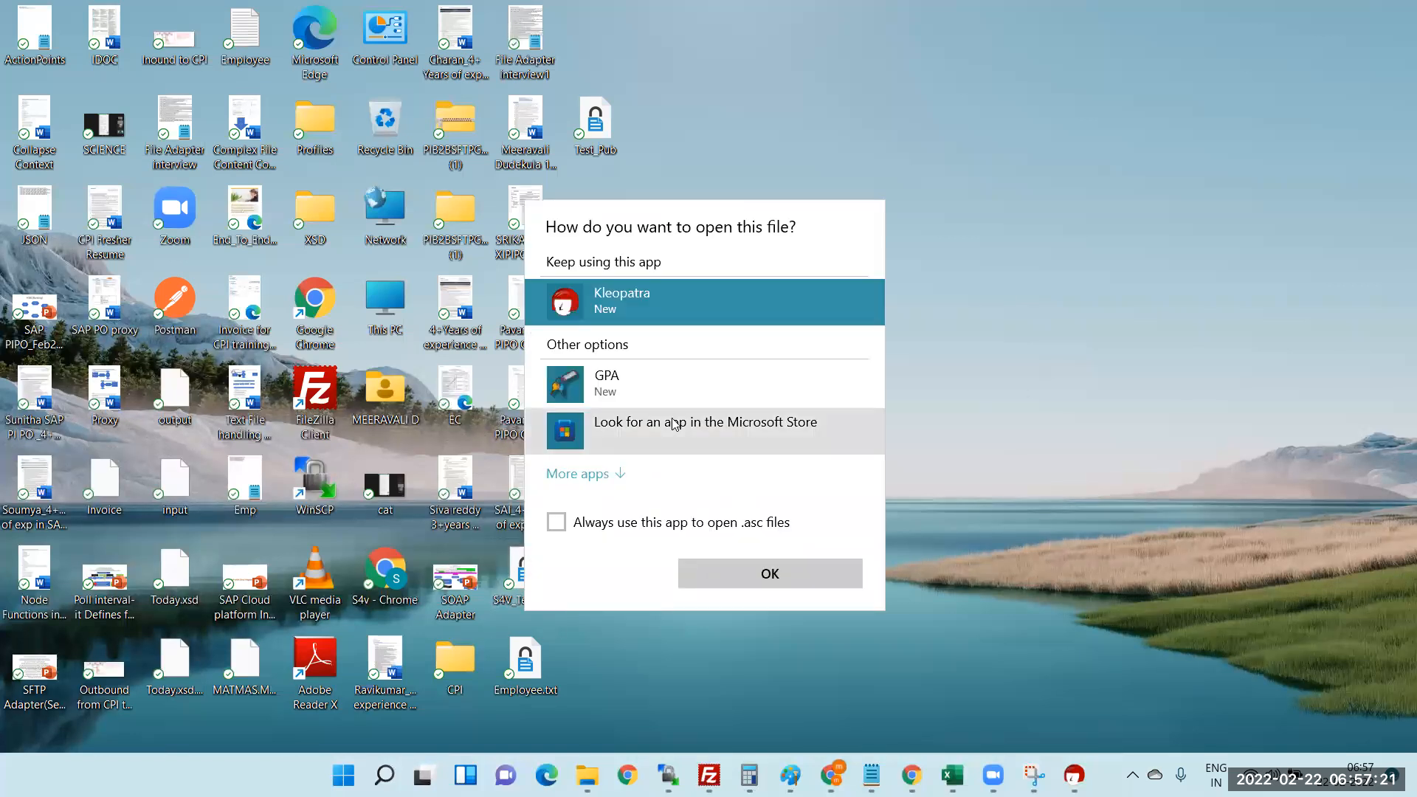
click(619, 474)
click(624, 509)
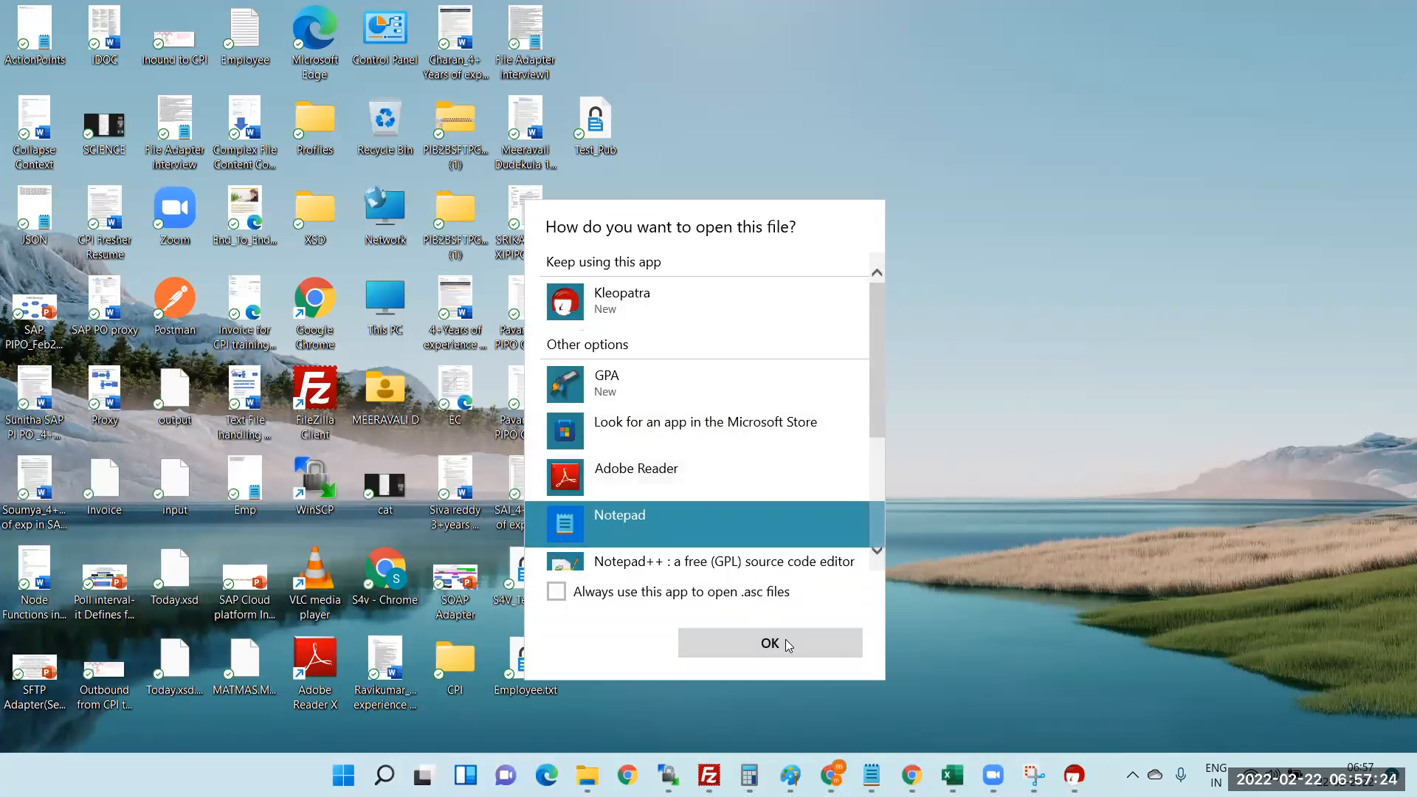
click(784, 643)
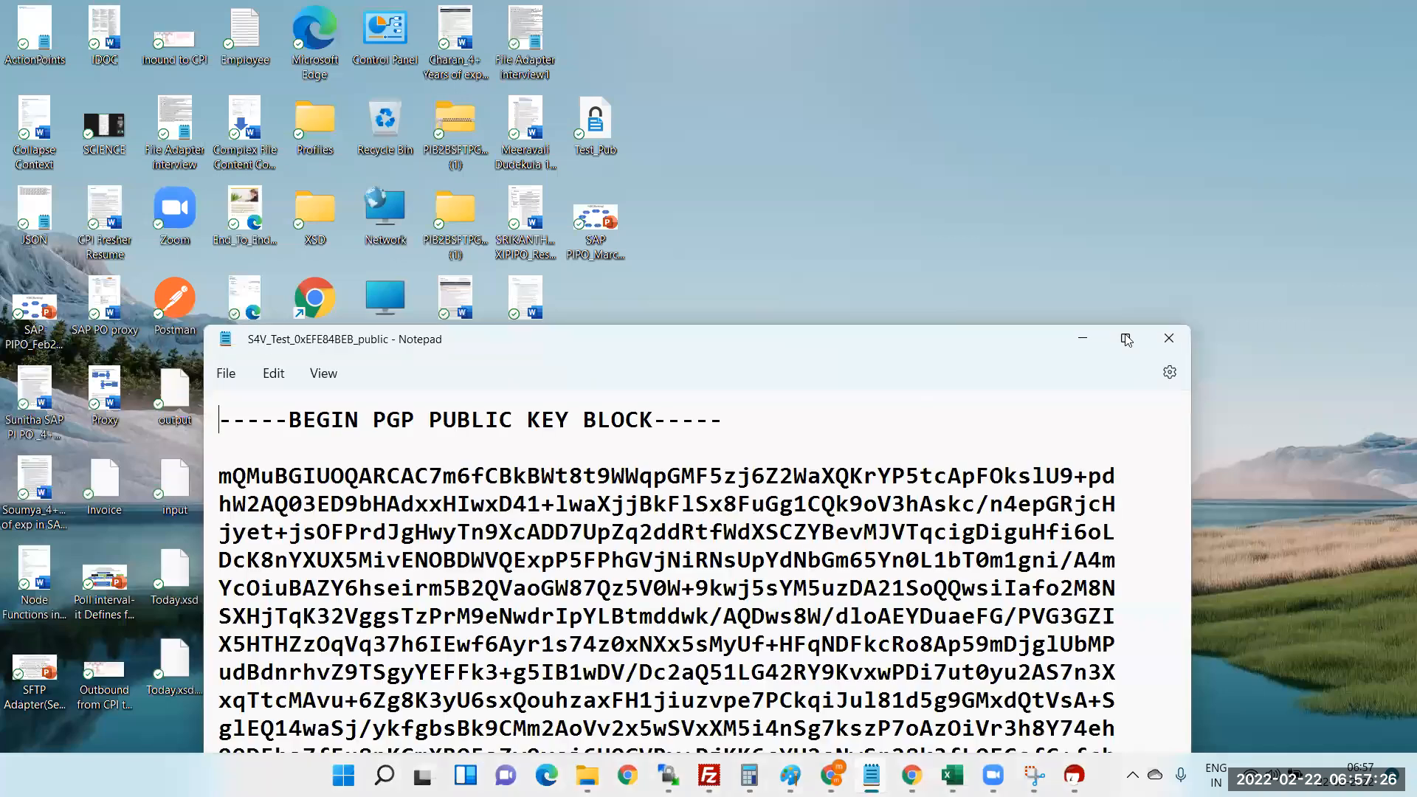
click(1125, 338)
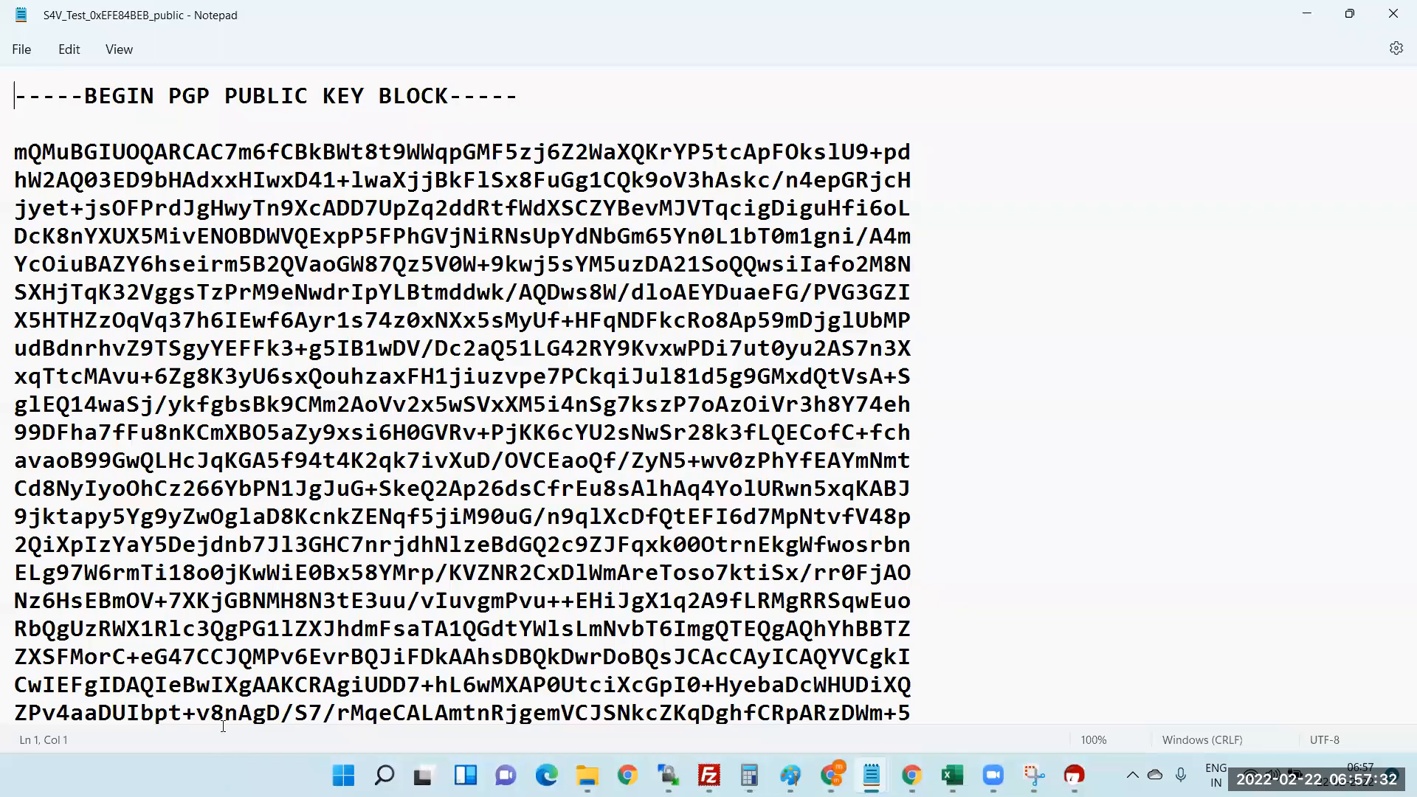
drag(15, 152, 223, 722)
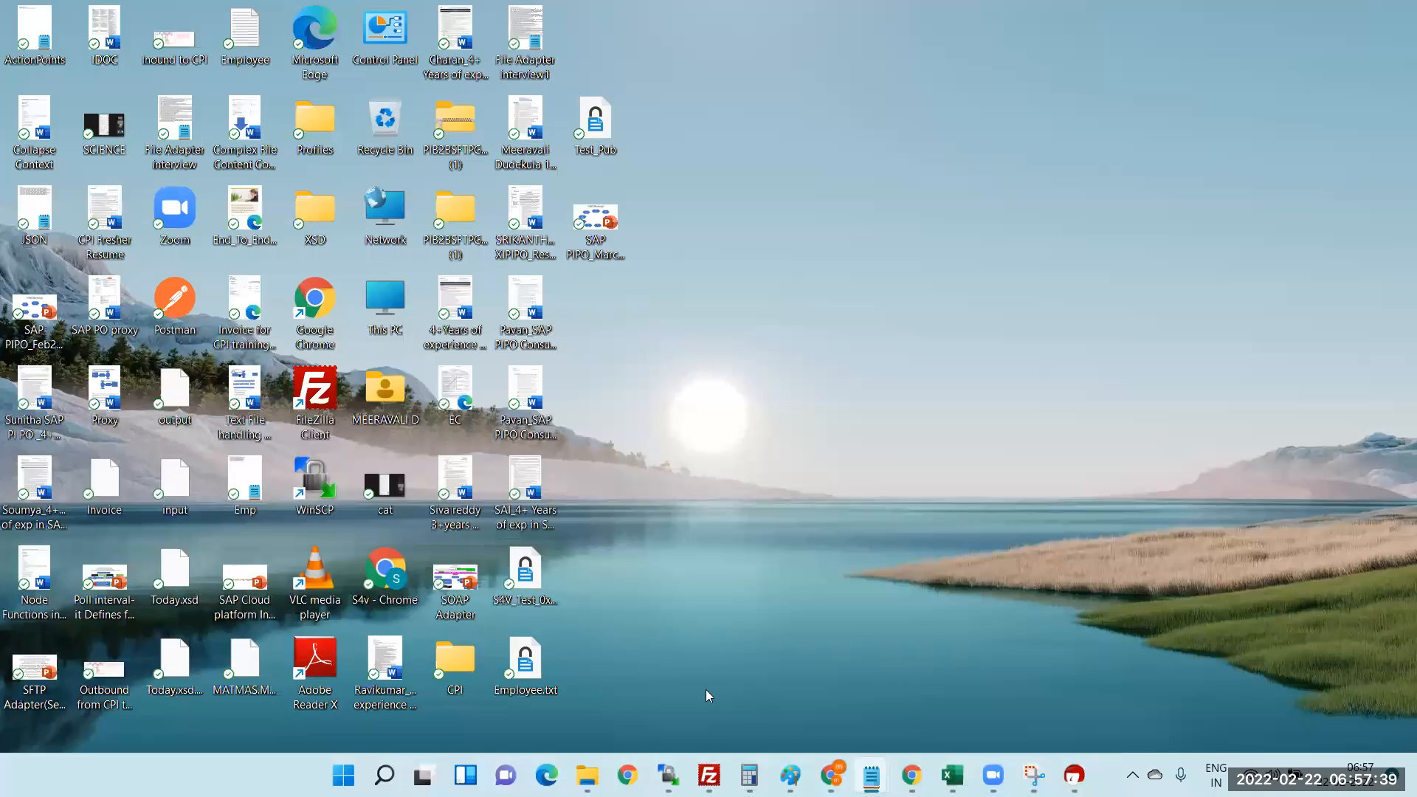
- Paste the PGP public key into devglan's key field and encrypt Welcome, getting an invalid key error
mouse_move(831, 775)
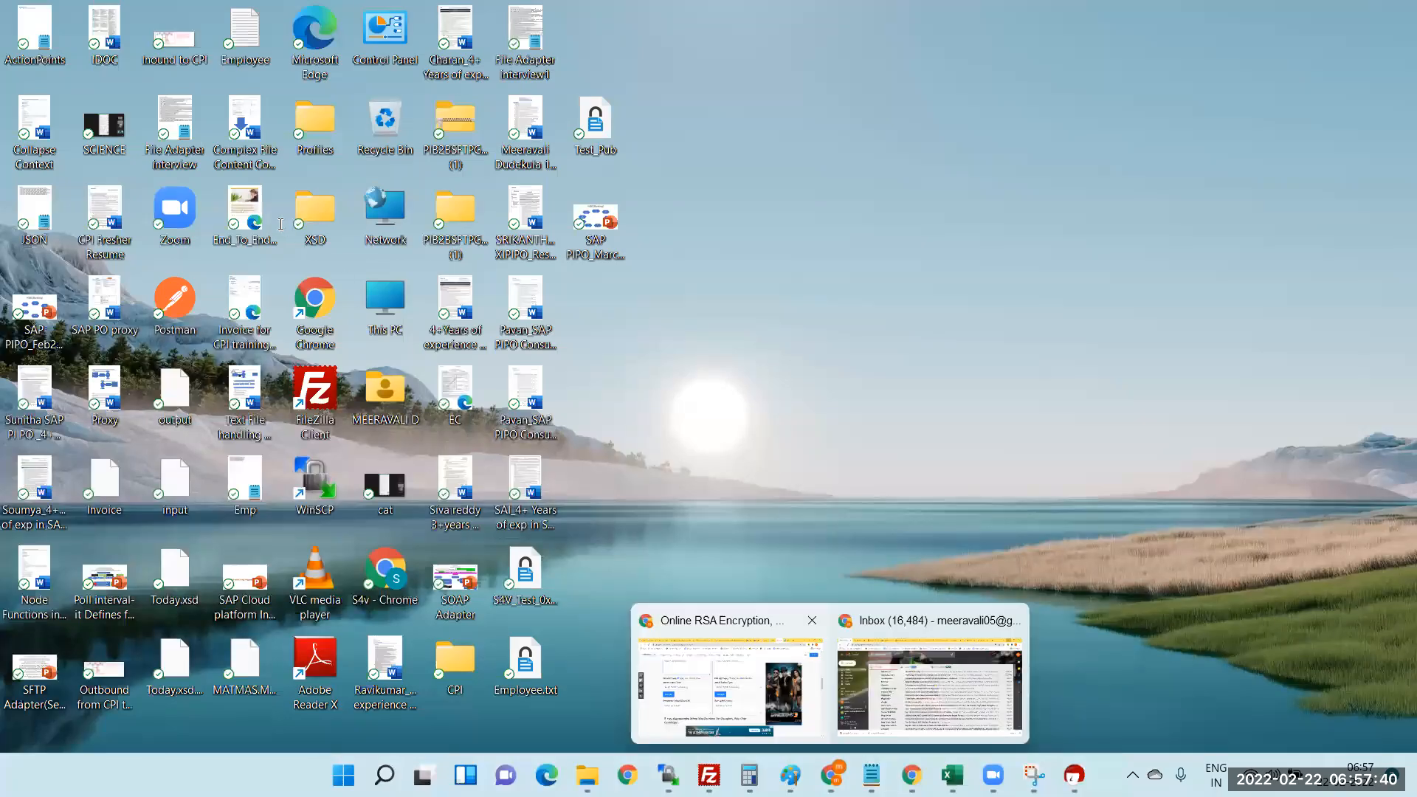
click(730, 686)
key(ctrl+v)
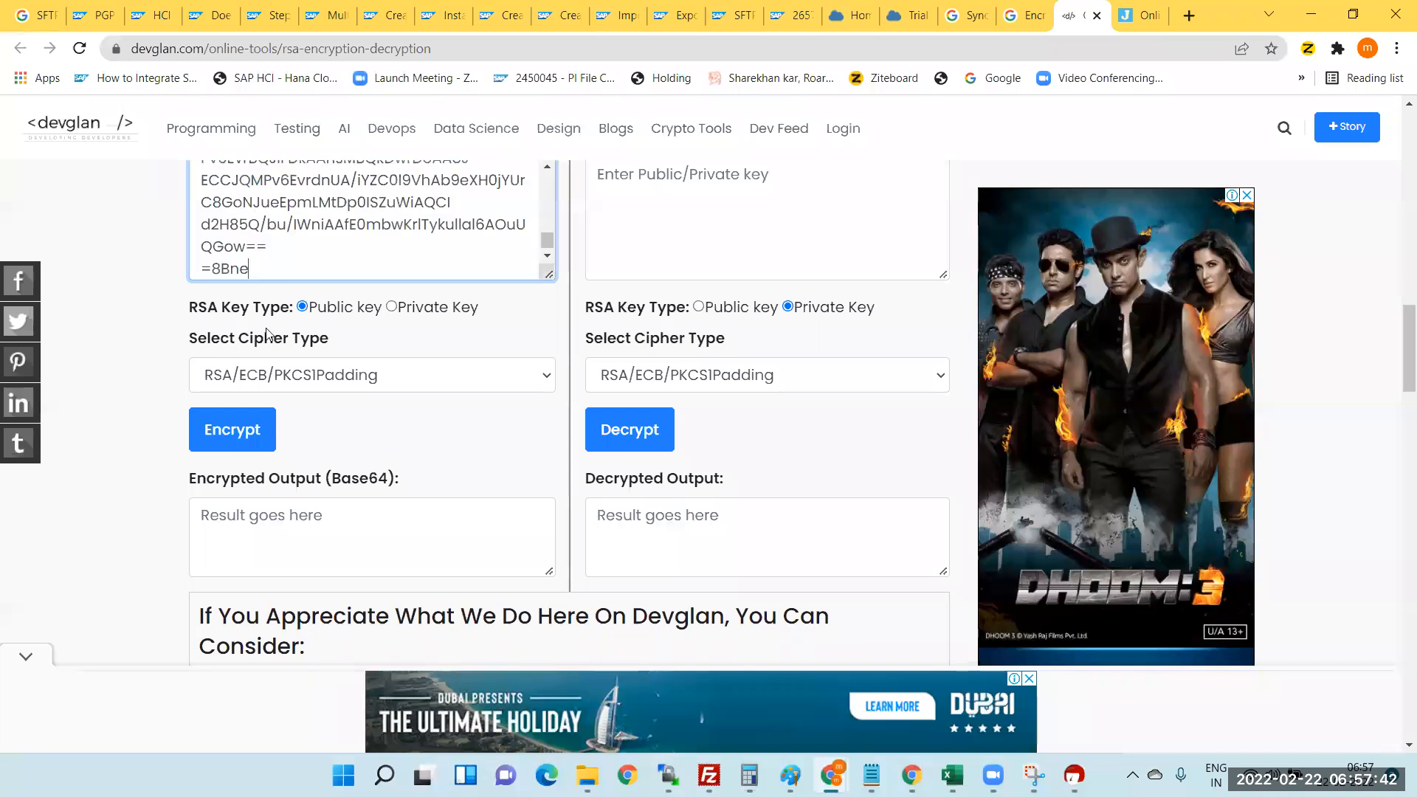
click(247, 428)
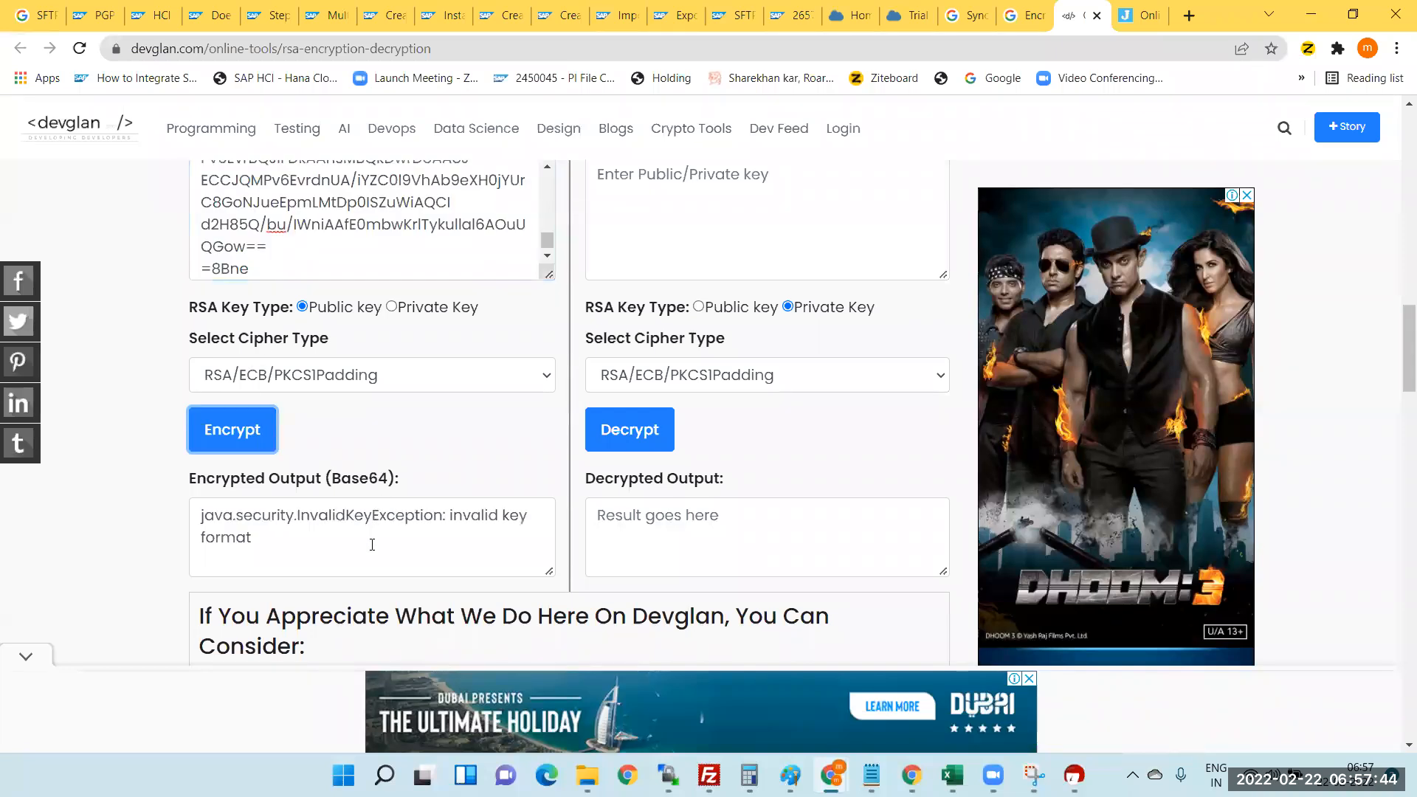
drag(453, 515, 520, 516)
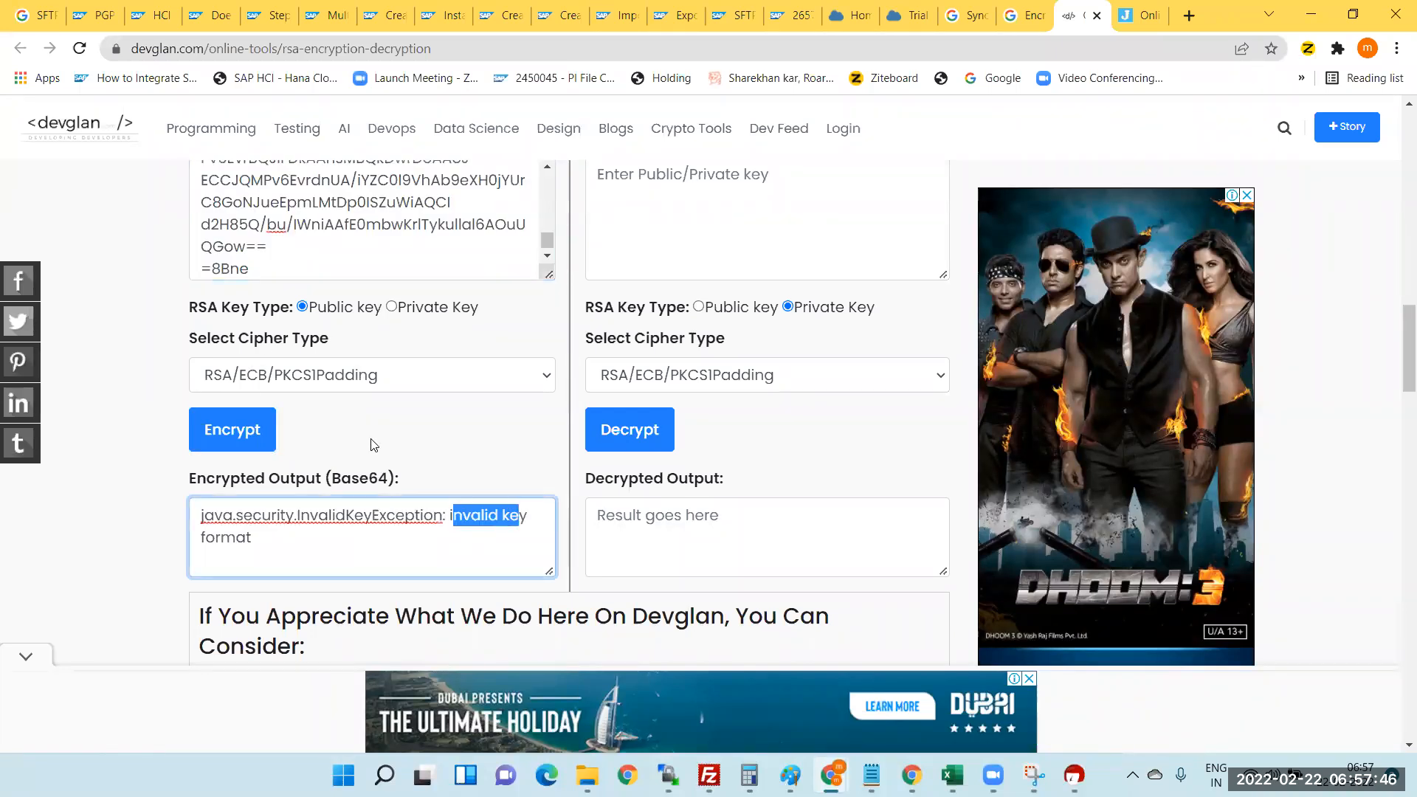
- Set the cipher type to RSA and encrypt again, still getting 'invalid key format'
click(484, 376)
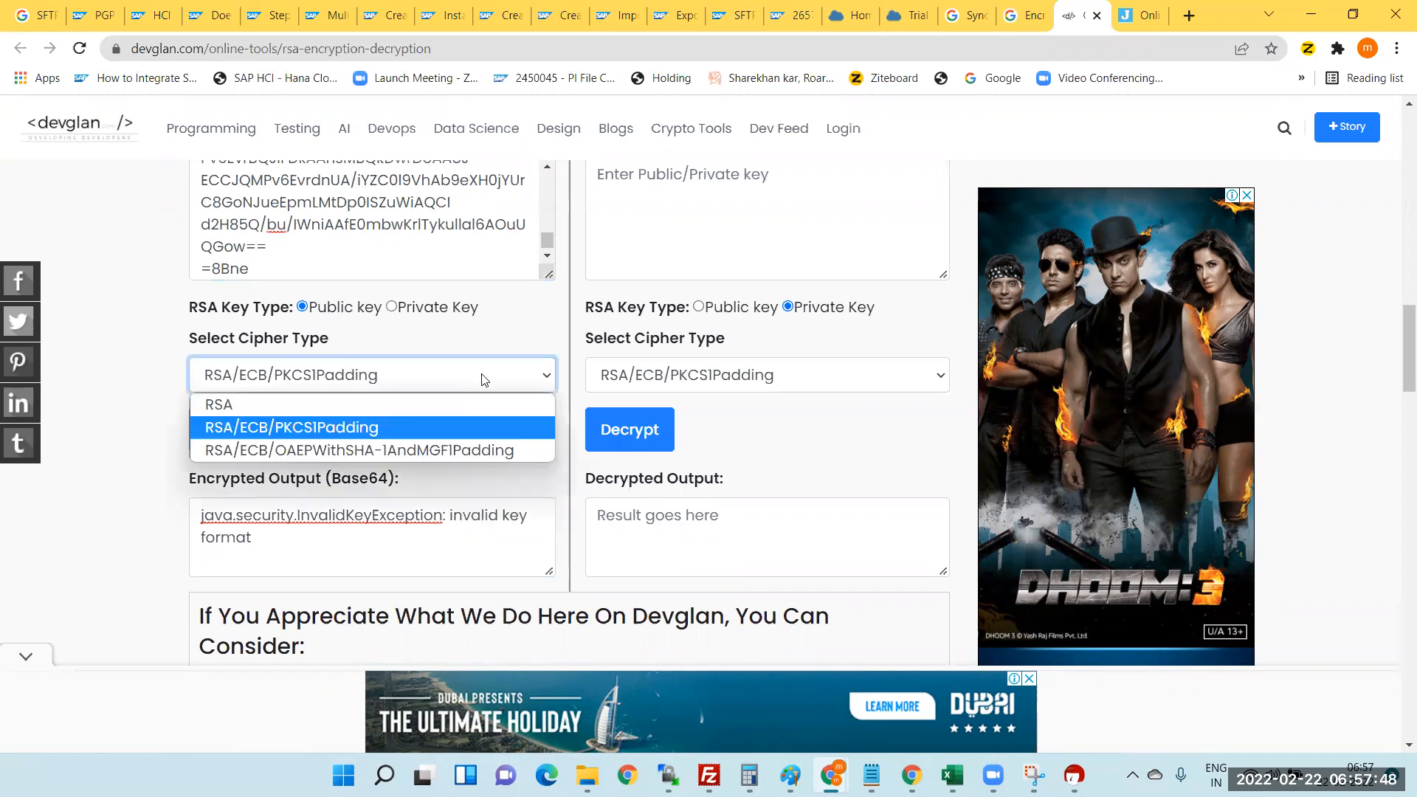
click(230, 404)
click(232, 429)
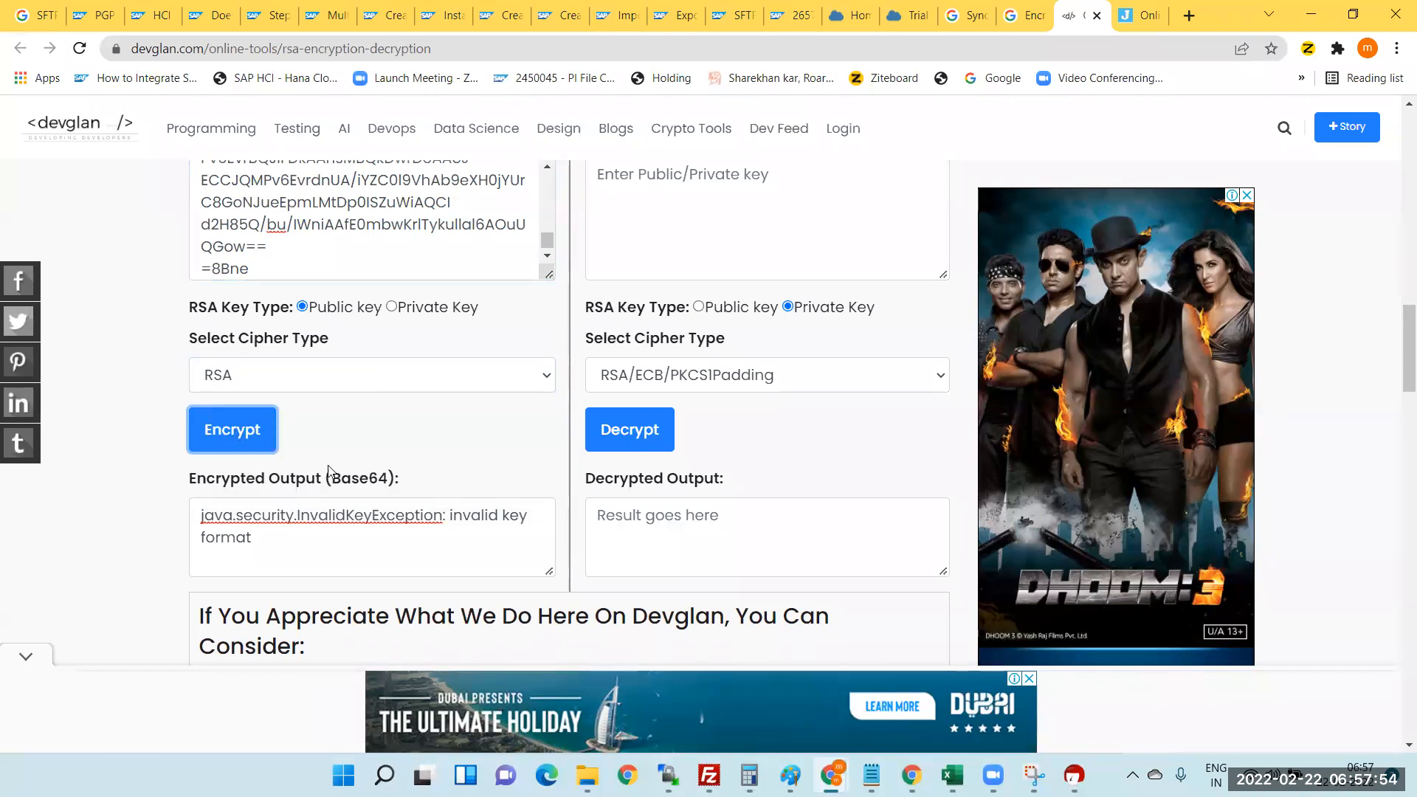
drag(463, 517, 517, 540)
scroll(385, 528, up, 4)
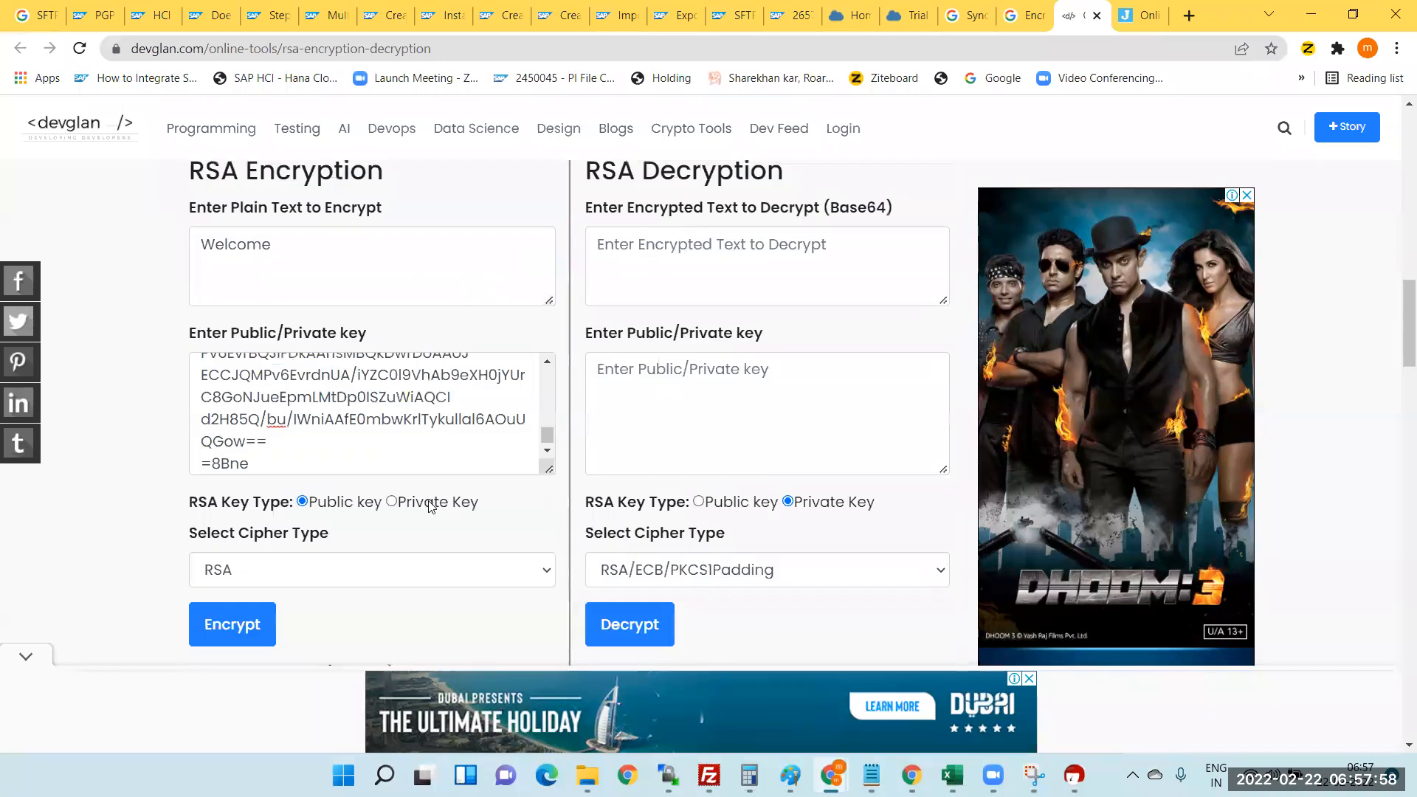
- Generate a 2048-bit RSA key pair in the javainuse RSA generator
click(1137, 16)
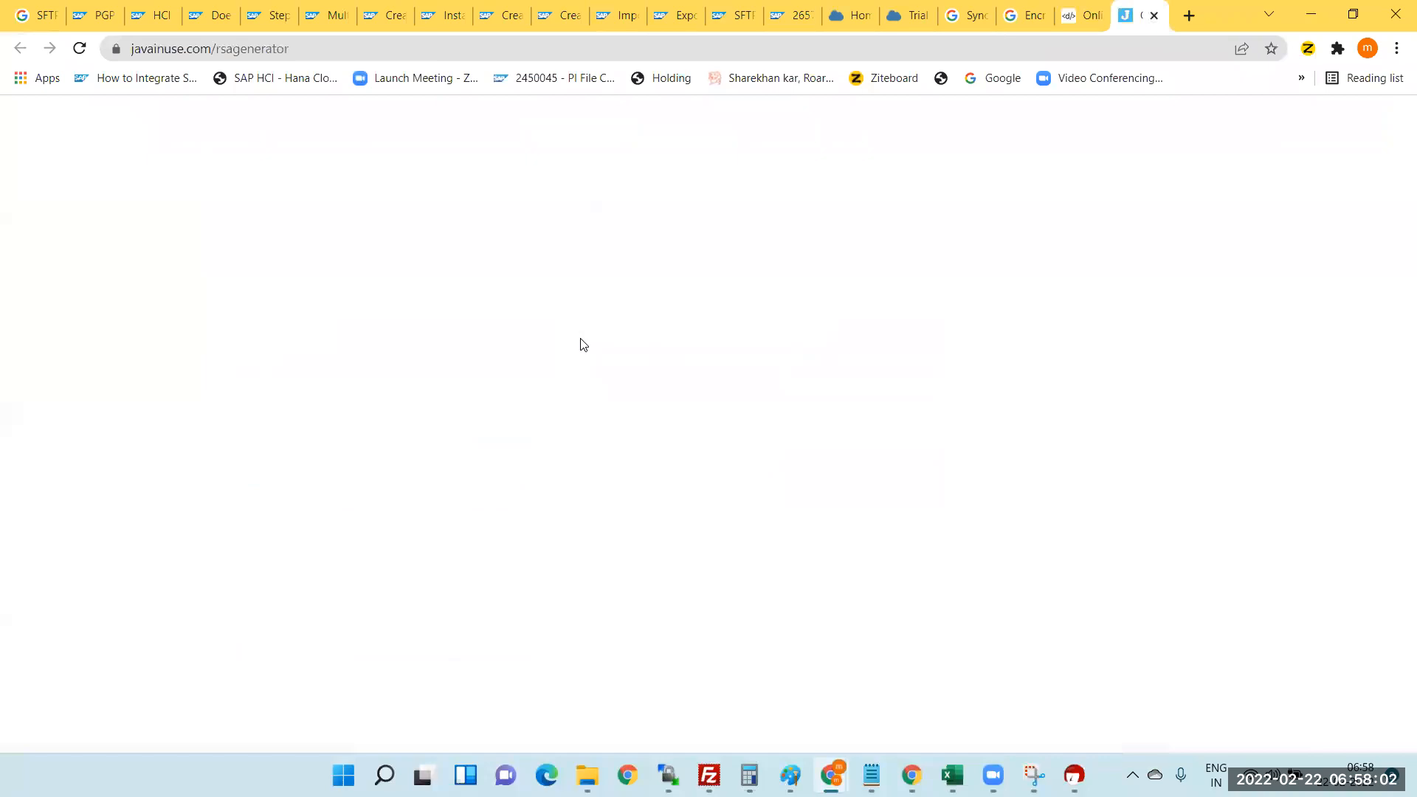
scroll(651, 294, down, 5)
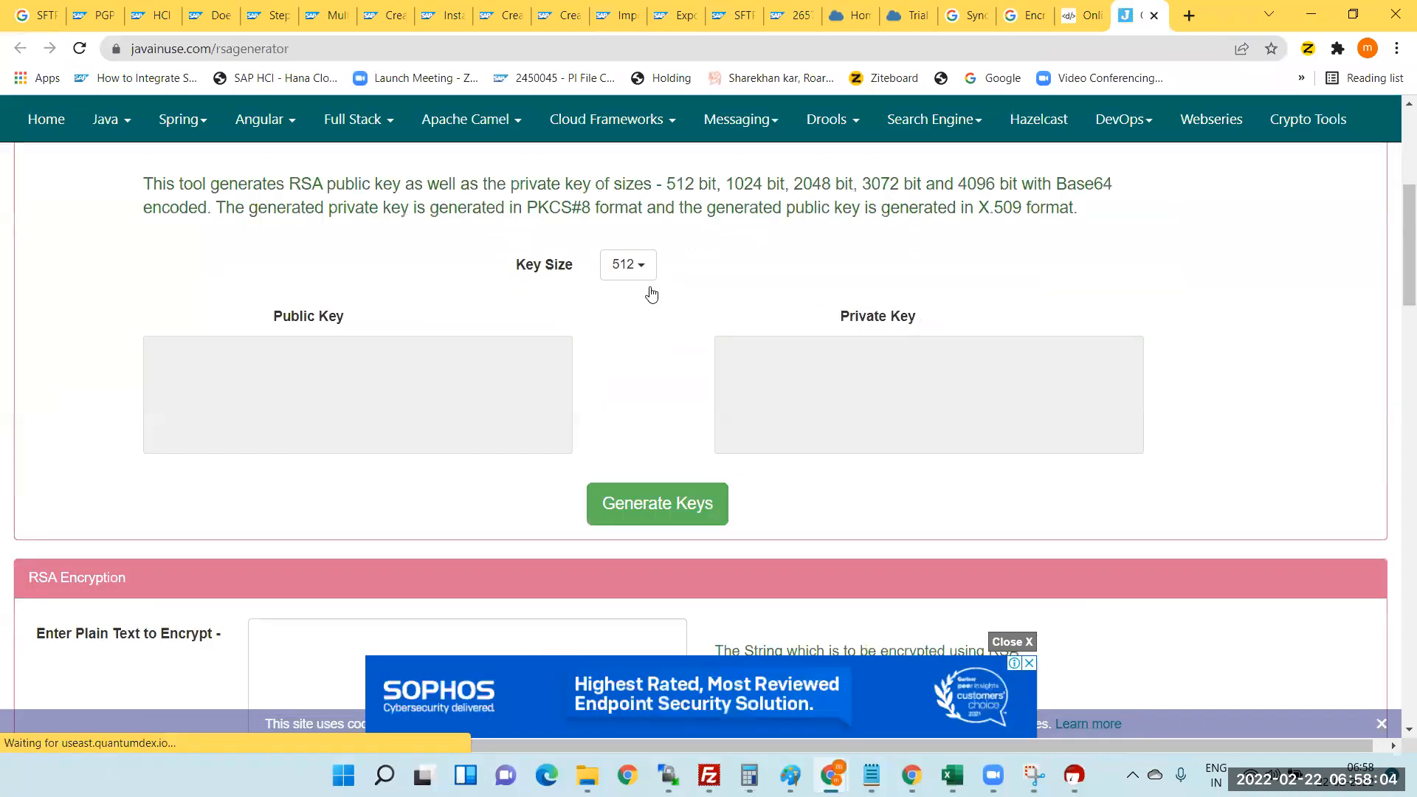
scroll(646, 318, up, 2)
scroll(641, 384, down, 2)
click(634, 297)
click(634, 351)
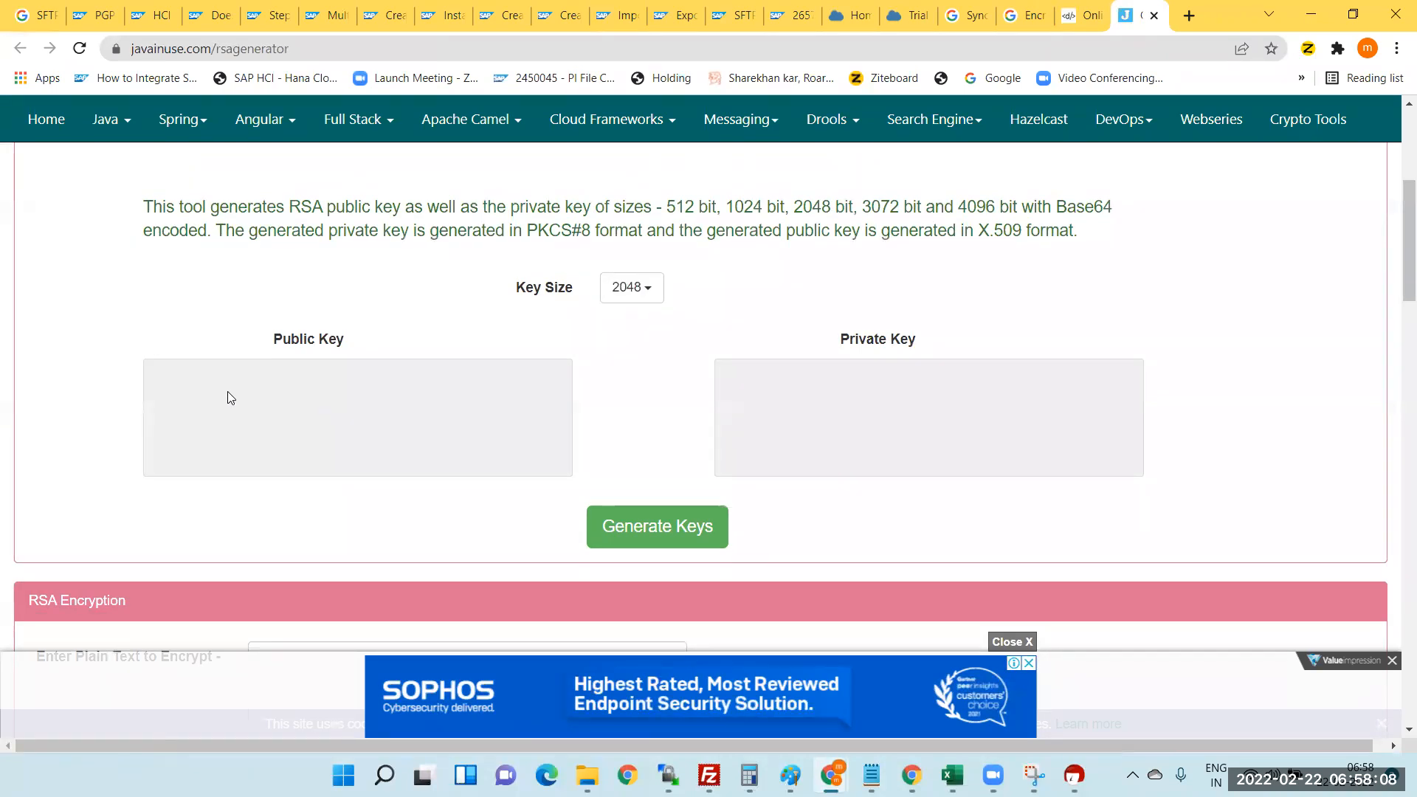
click(678, 522)
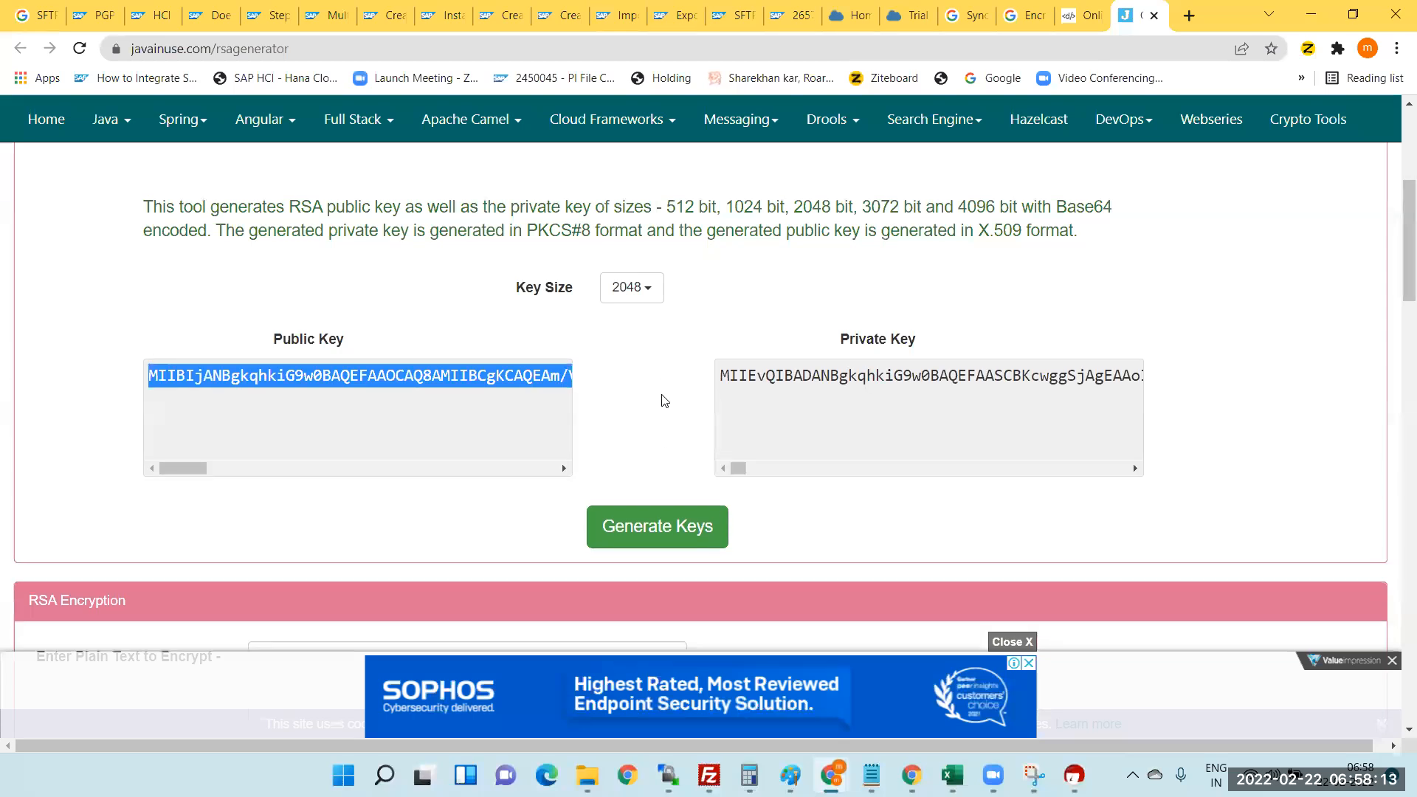
- Select the entire generated public key text in its box
click(374, 397)
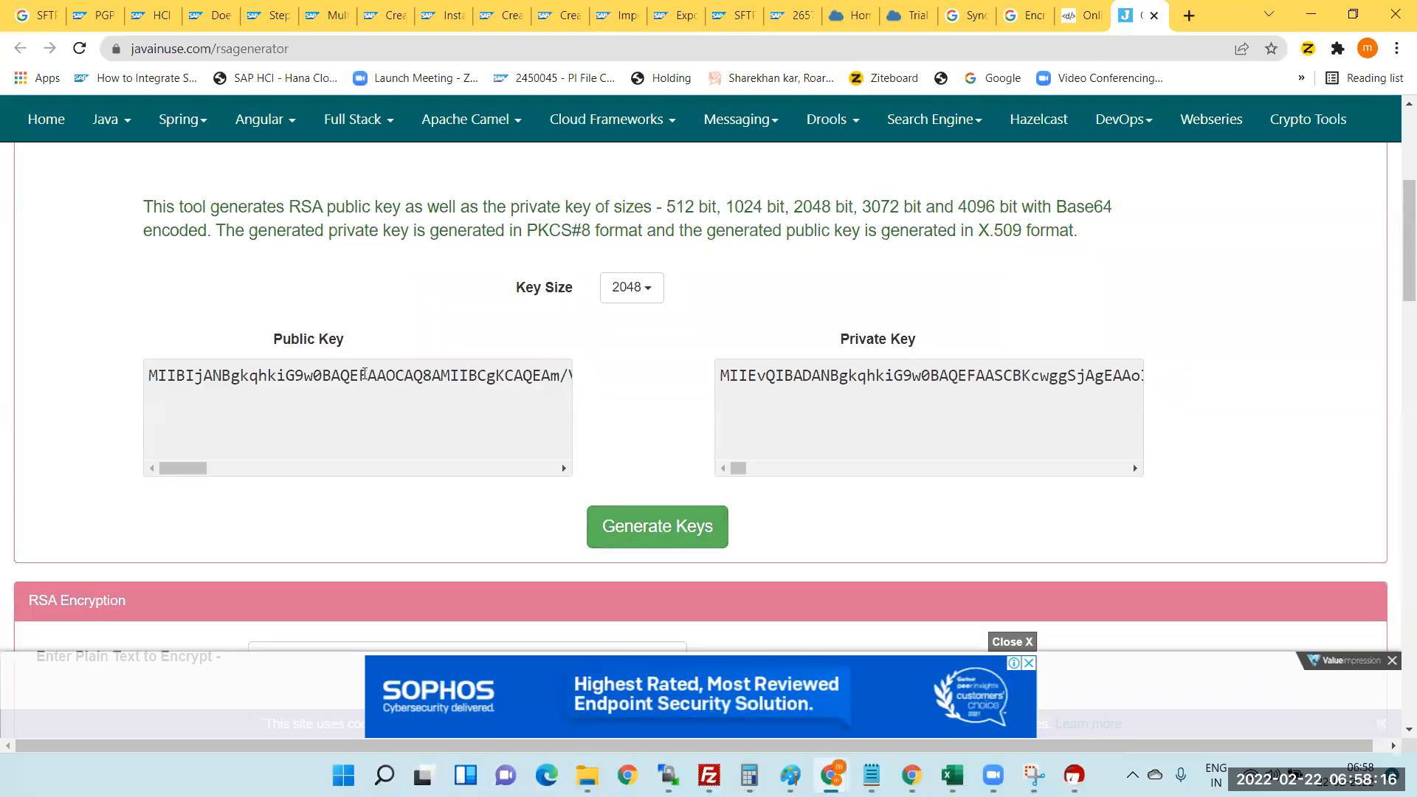
key(ctrl+a)
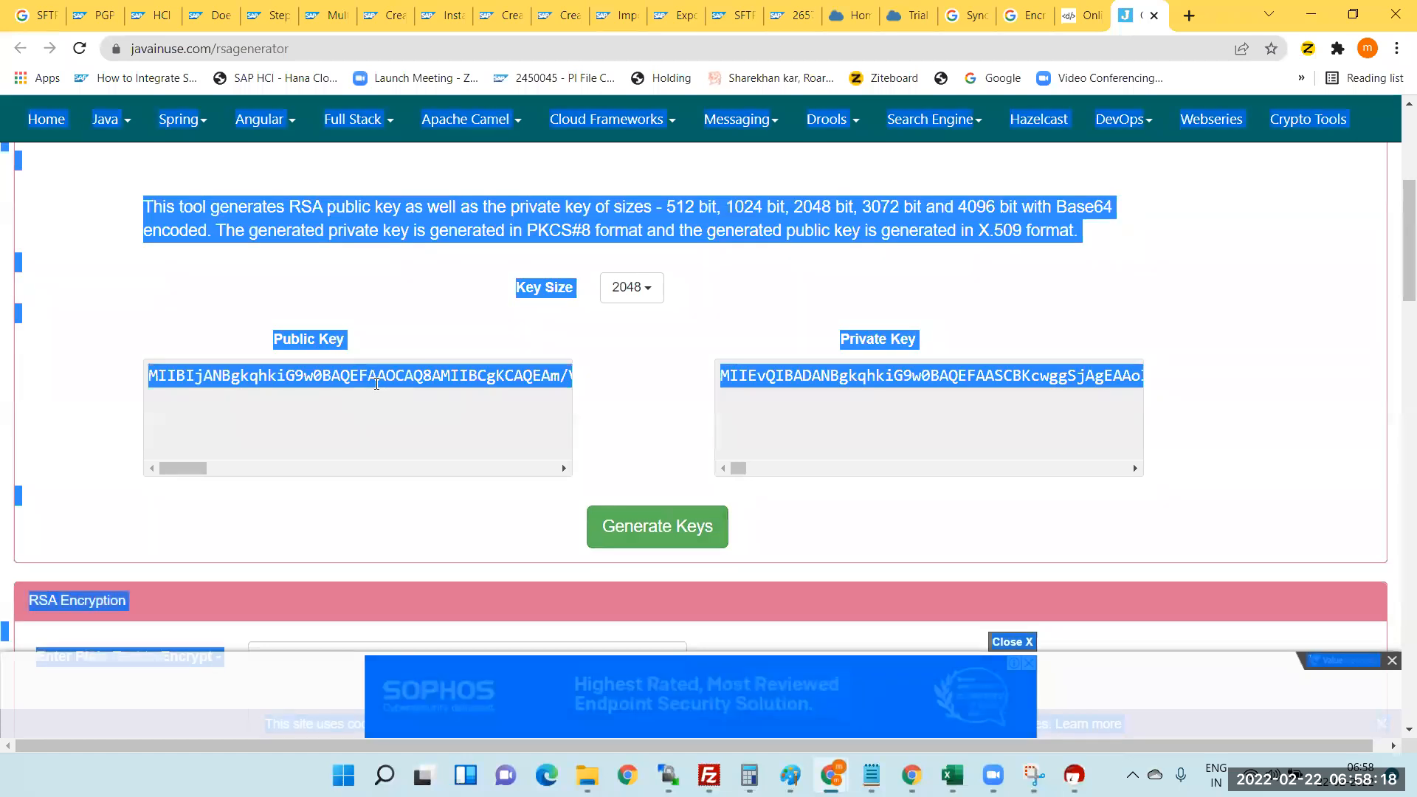
click(377, 383)
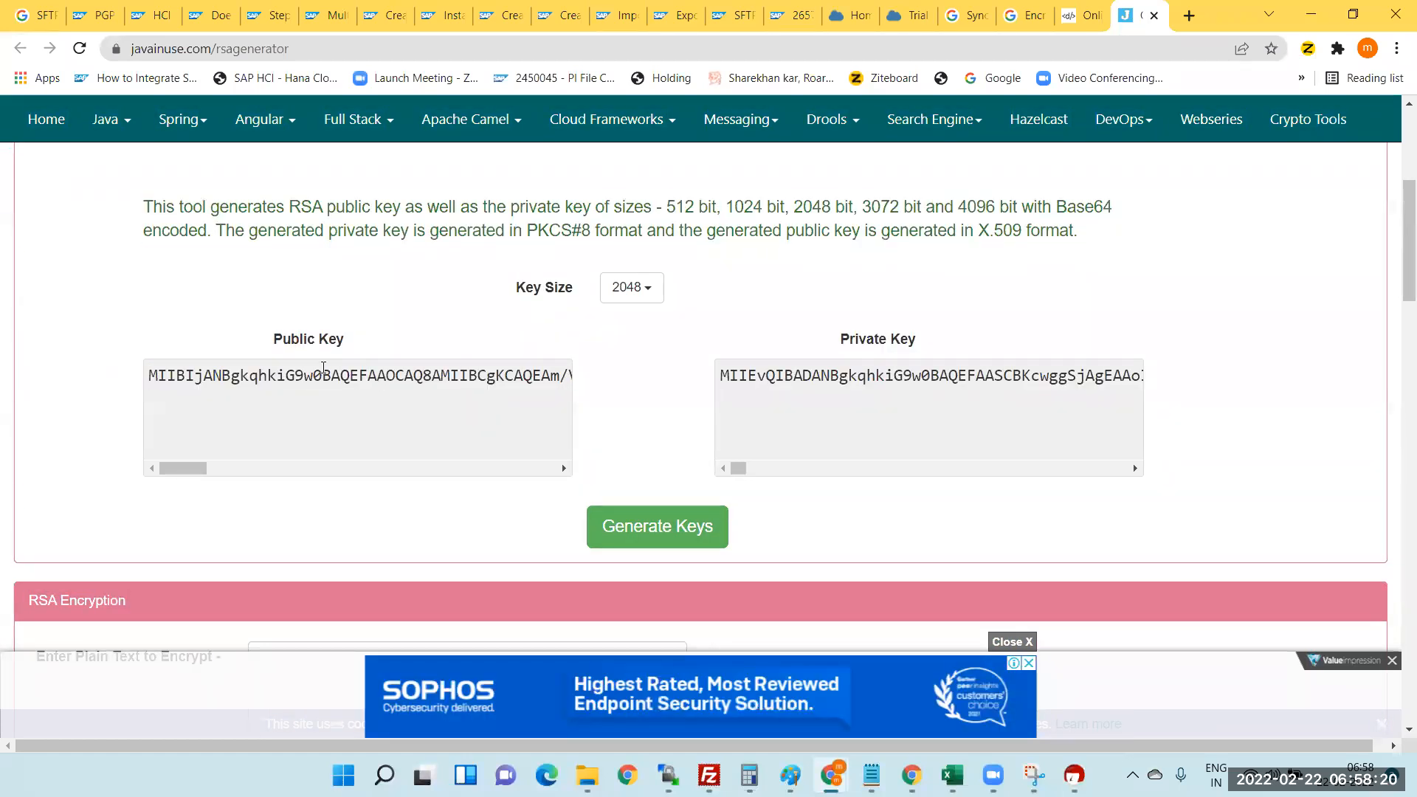
key(ctrl+a)
click(208, 377)
drag(149, 377, 544, 378)
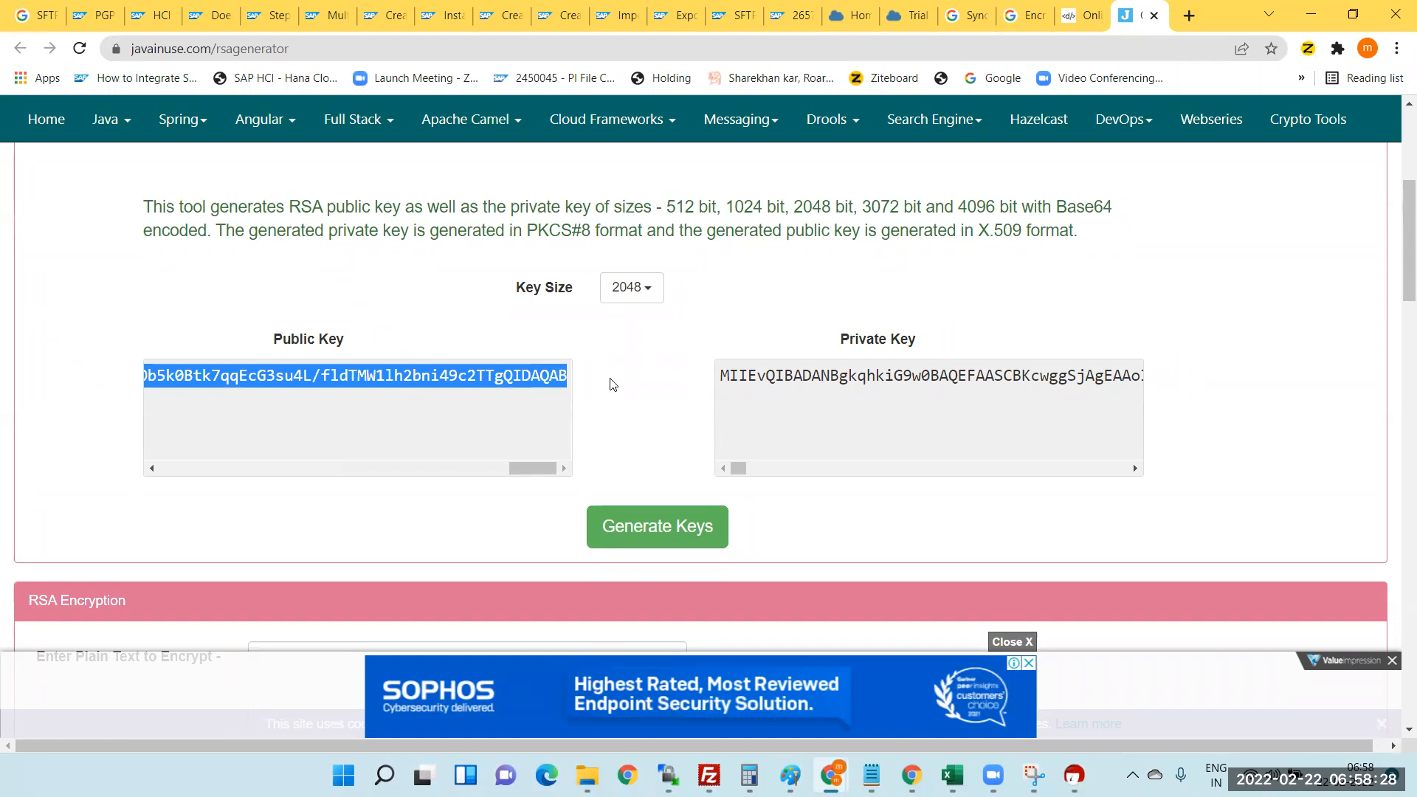
- Encrypt 'welcome to india' with the pasted public key, producing Base64 ciphertext
scroll(607, 357, down, 3)
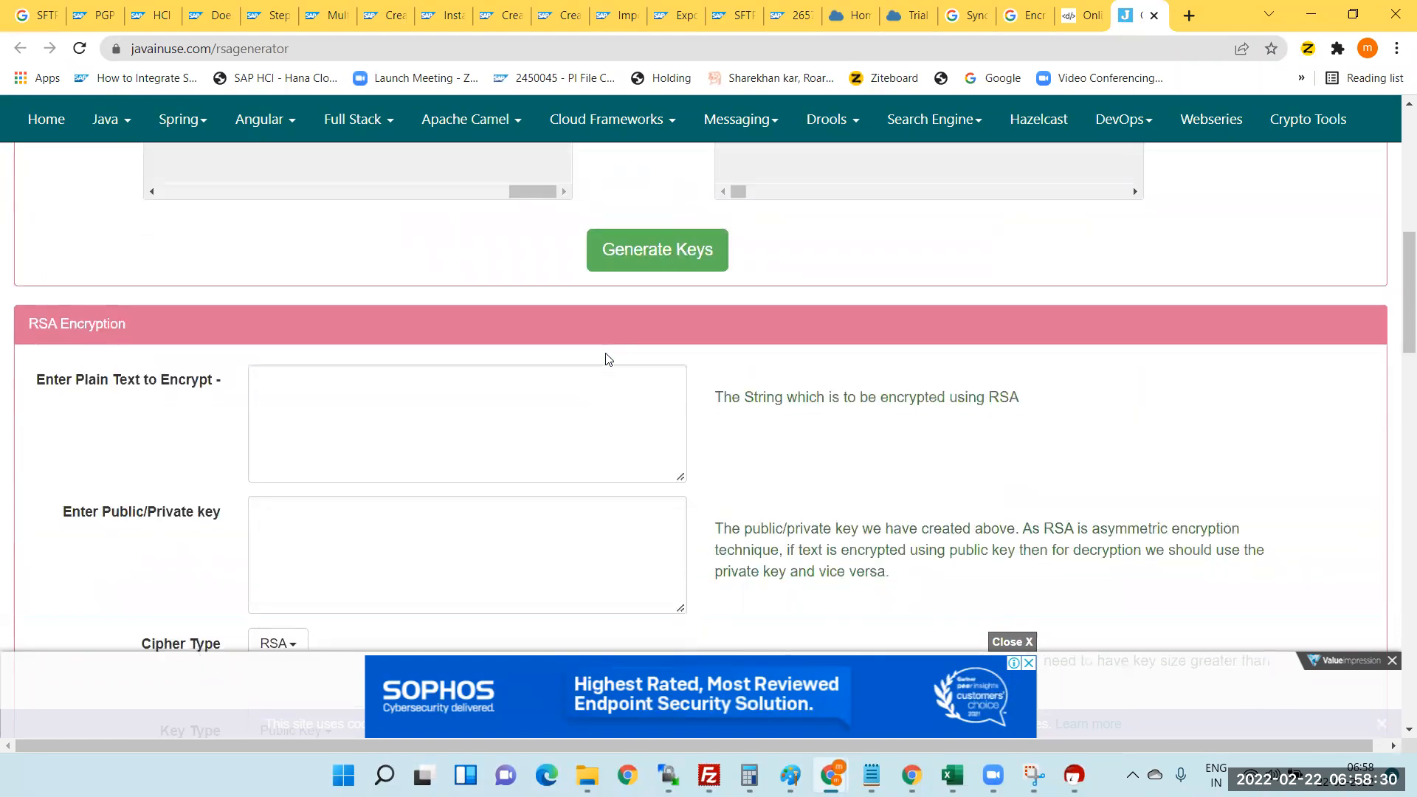
click(361, 400)
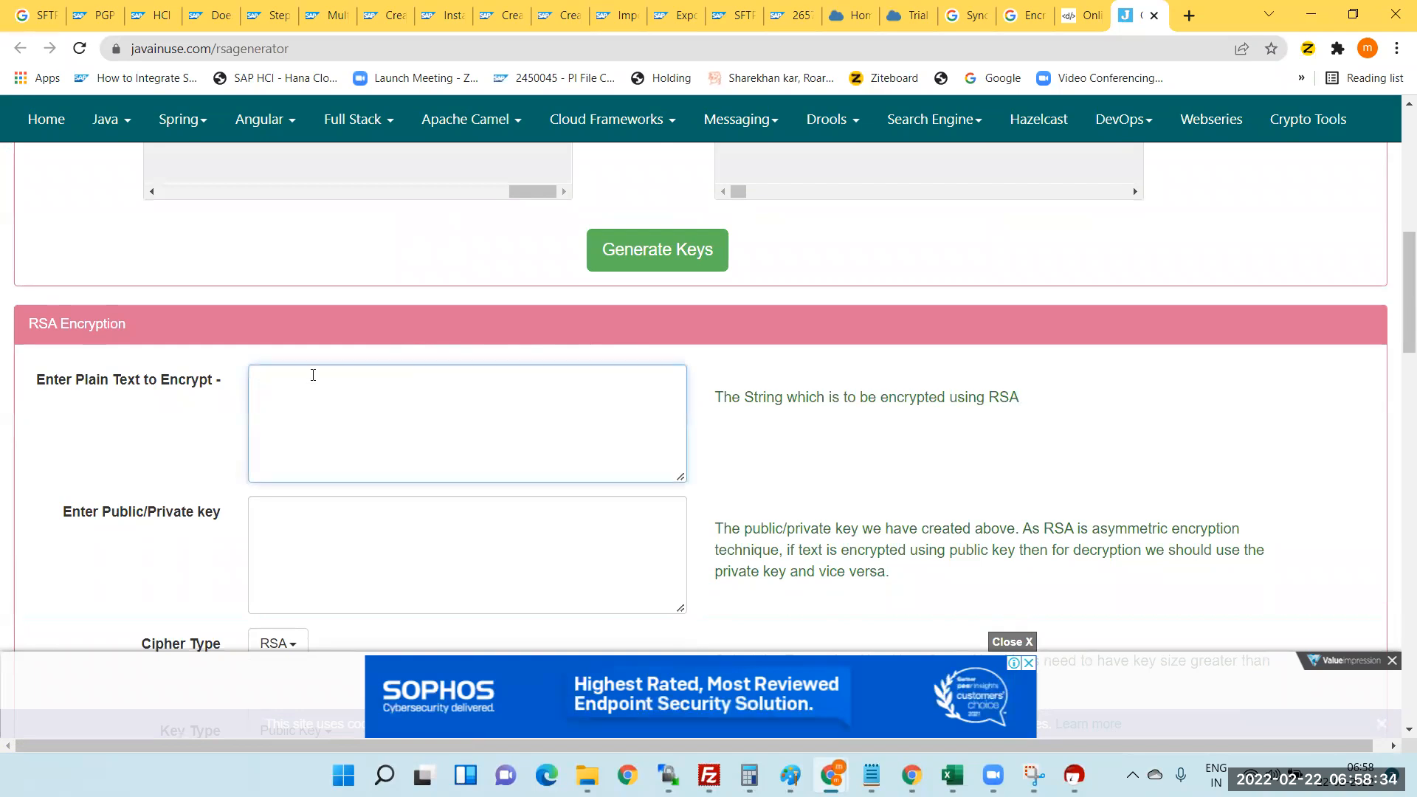
text(welcome to india)
click(323, 539)
scroll(347, 526, down, 4)
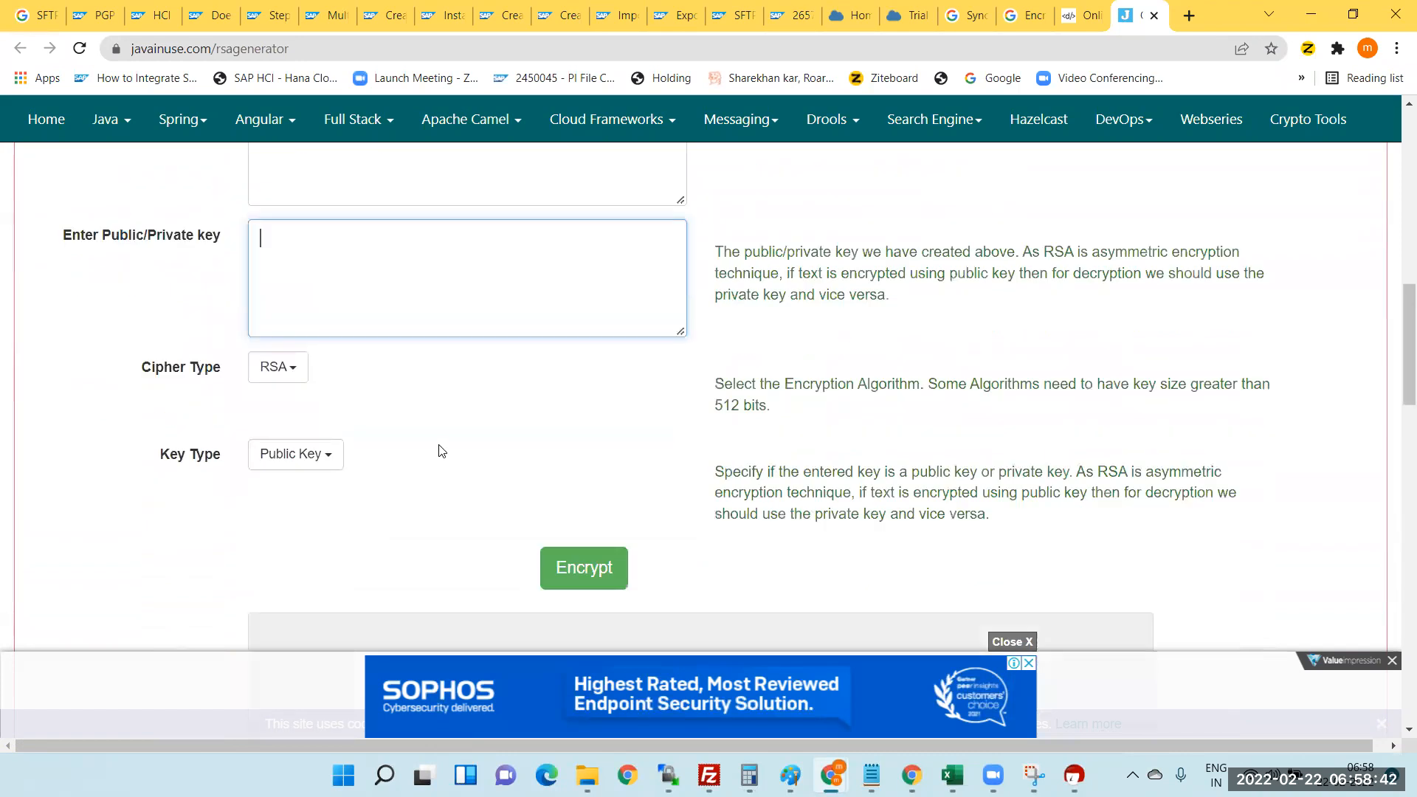
key(ctrl+v)
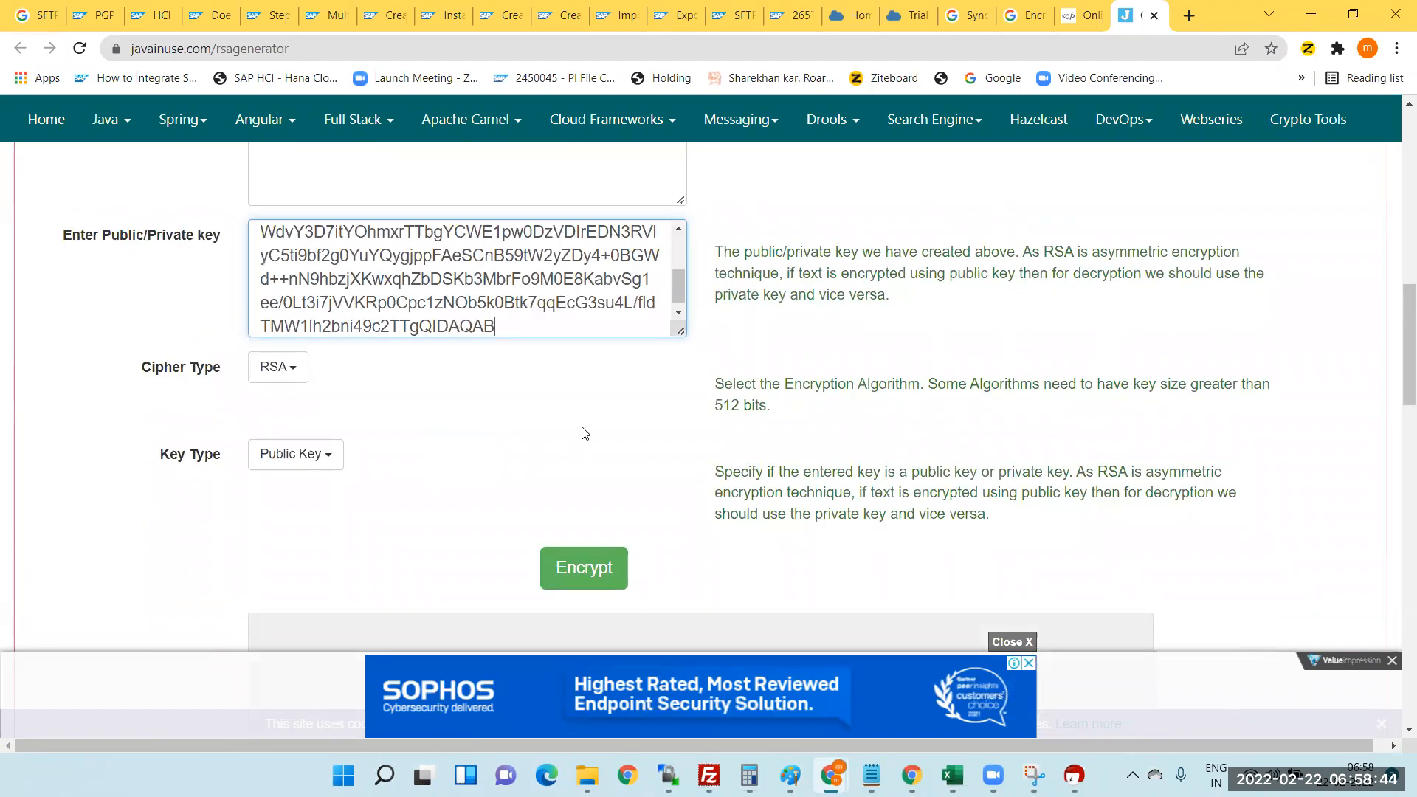
click(591, 570)
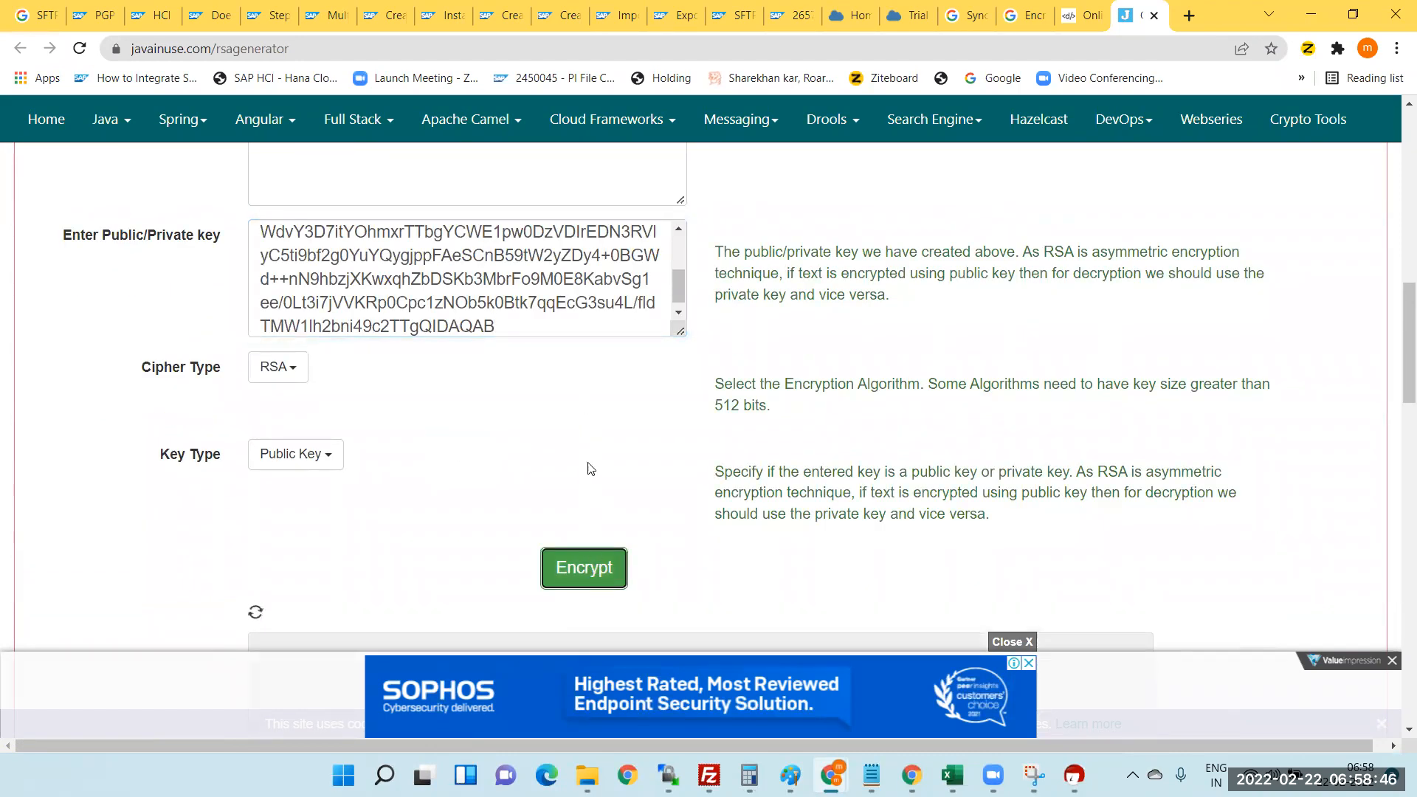
scroll(618, 461, down, 4)
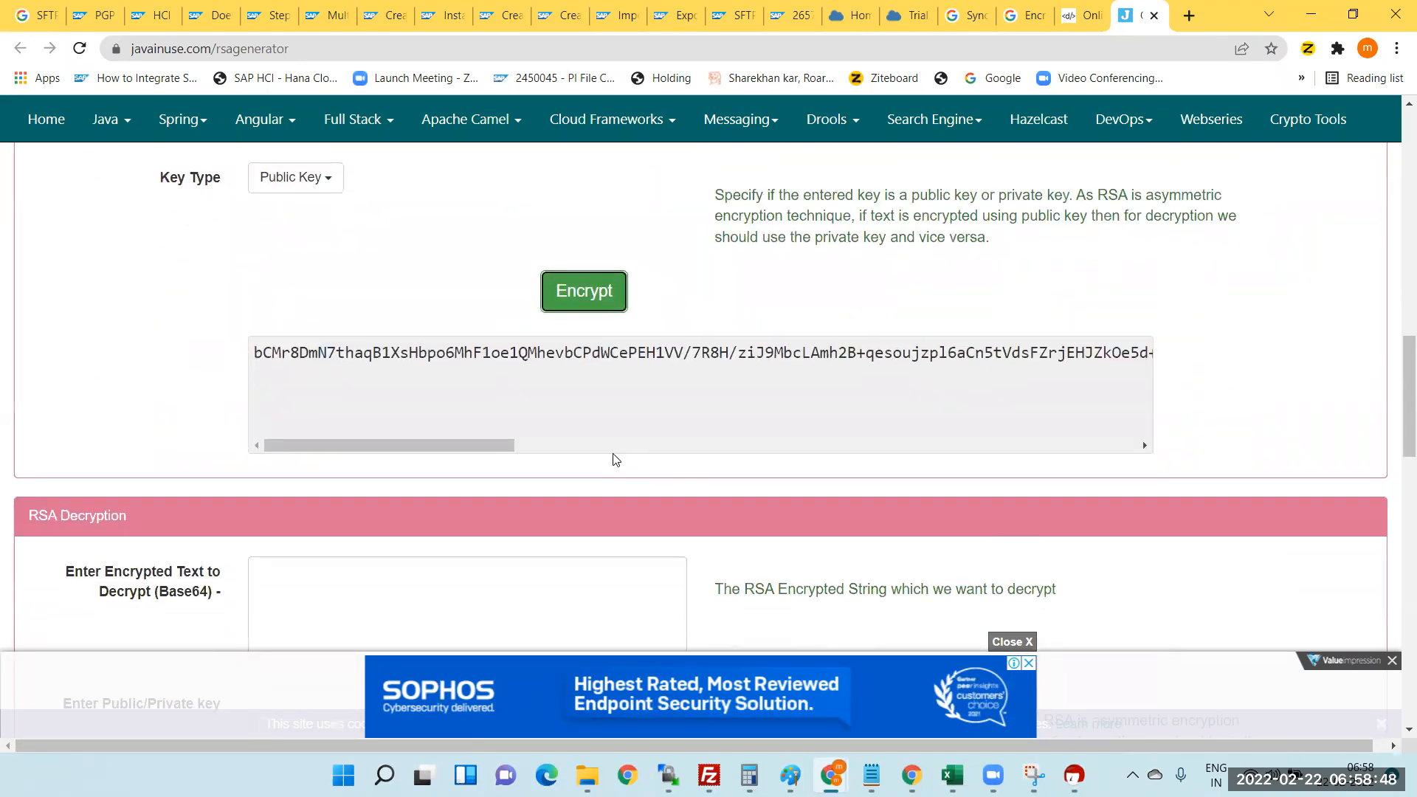
scroll(617, 461, up, 2)
scroll(614, 459, up, 1)
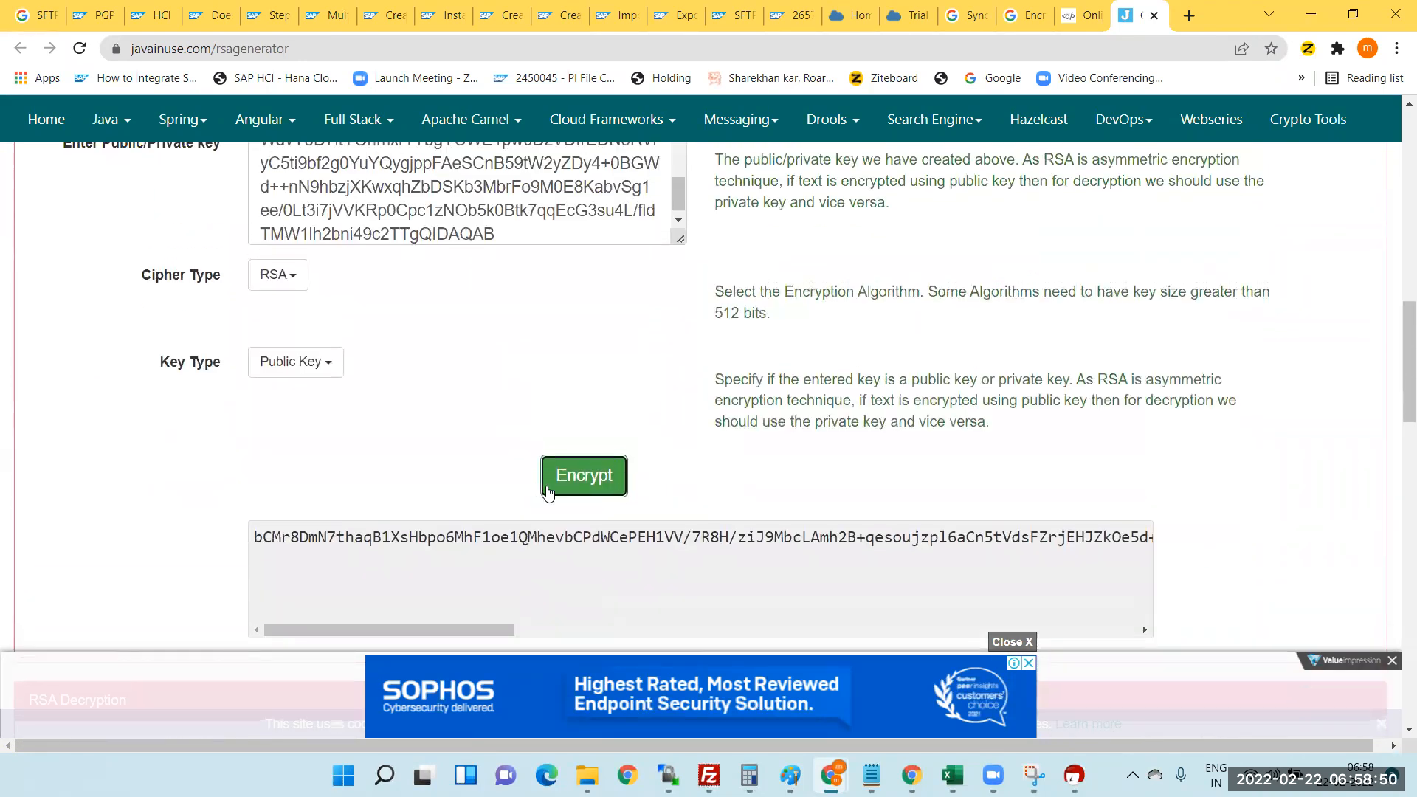
scroll(428, 510, up, 2)
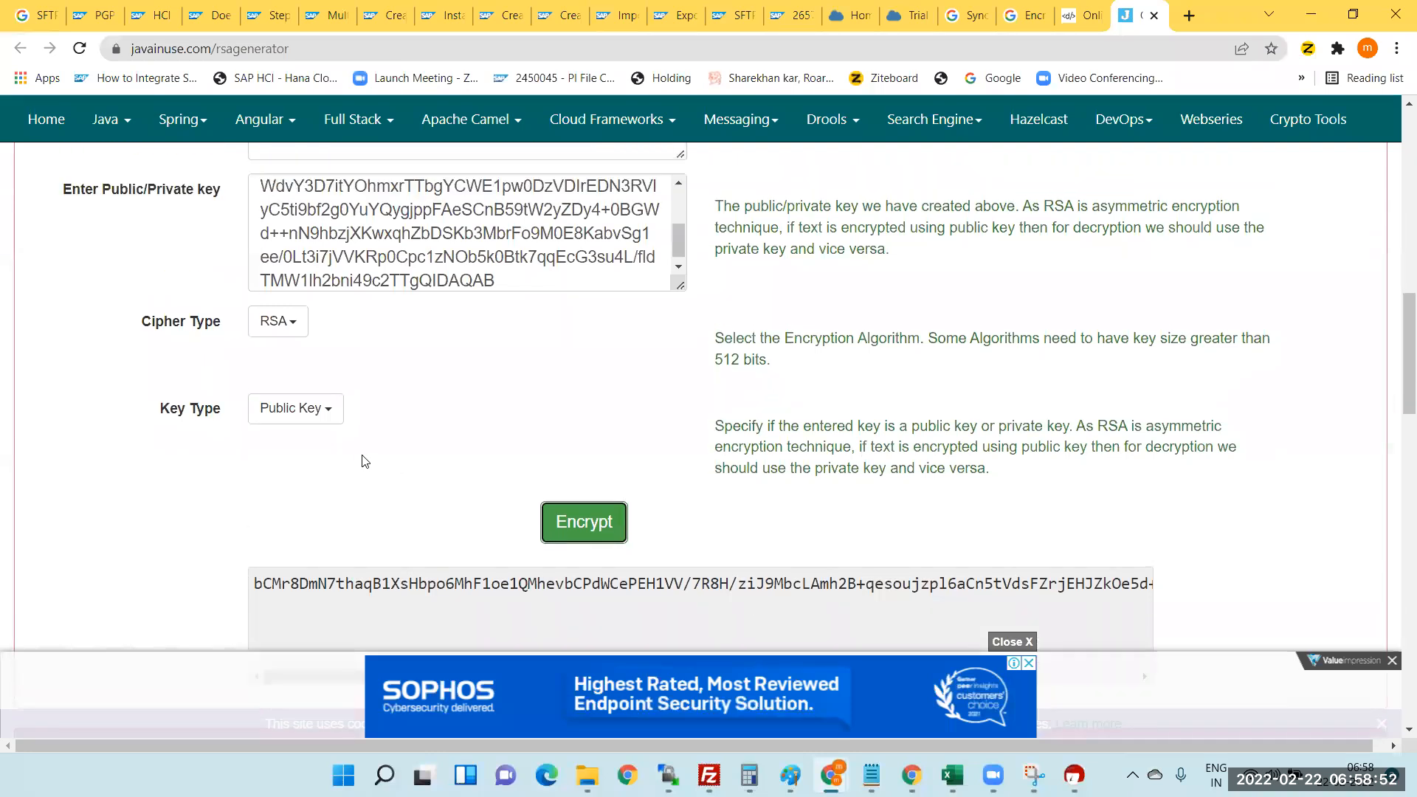
scroll(355, 486, up, 4)
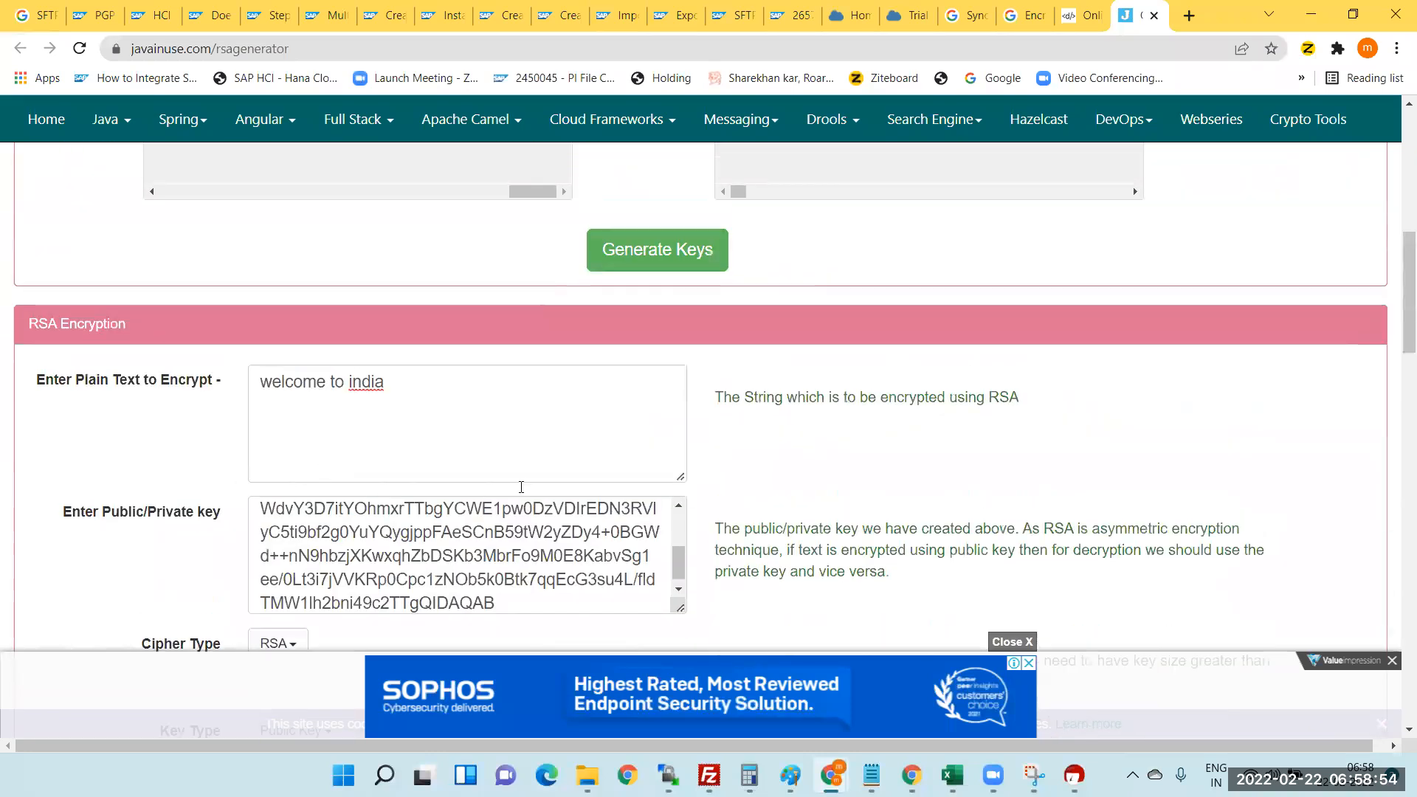
- Scroll through the javainuse page to review the ciphertext and RSA Decryption section
scroll(521, 490, up, 1)
scroll(525, 482, up, 1)
drag(526, 483, 434, 418)
scroll(282, 367, down, 1)
scroll(332, 448, down, 3)
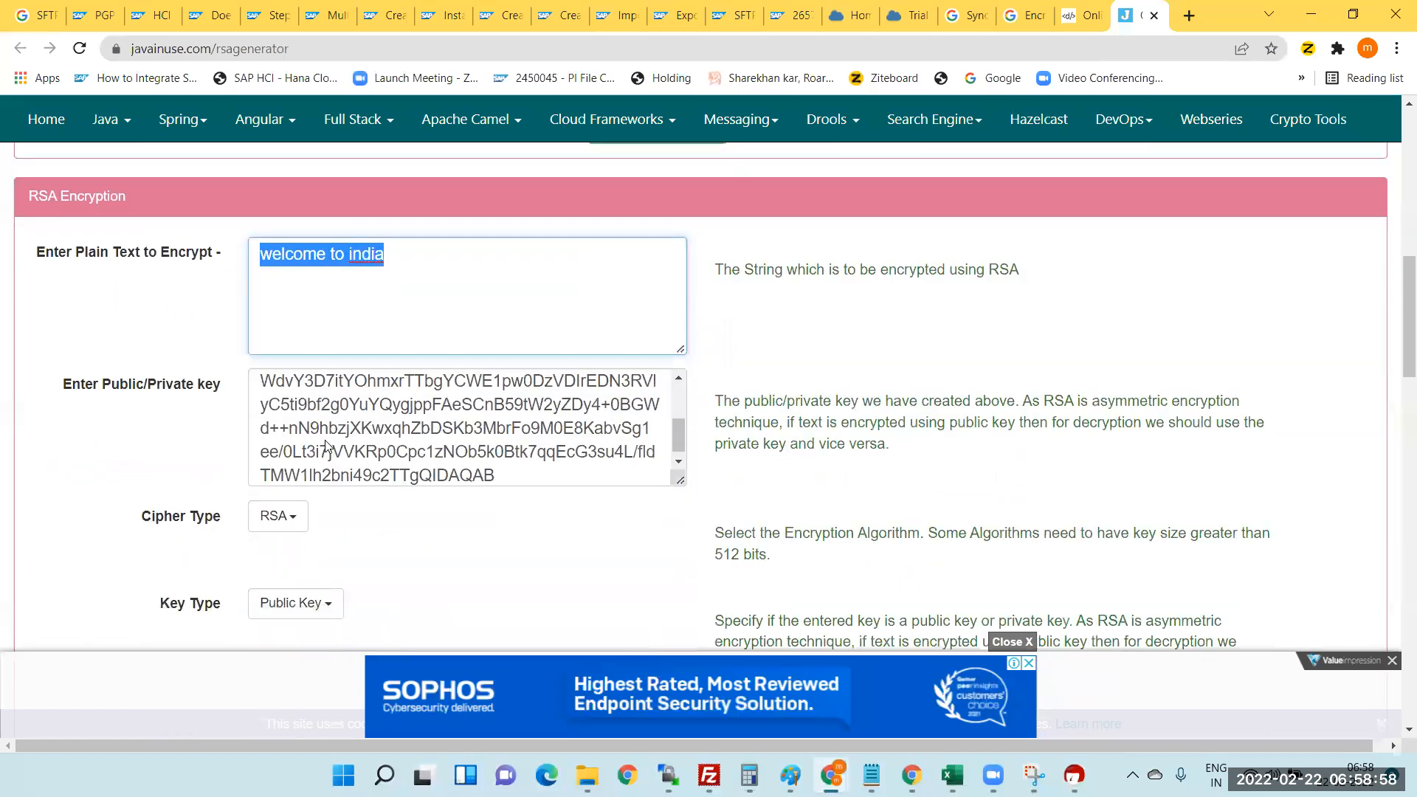
scroll(897, 469, down, 1)
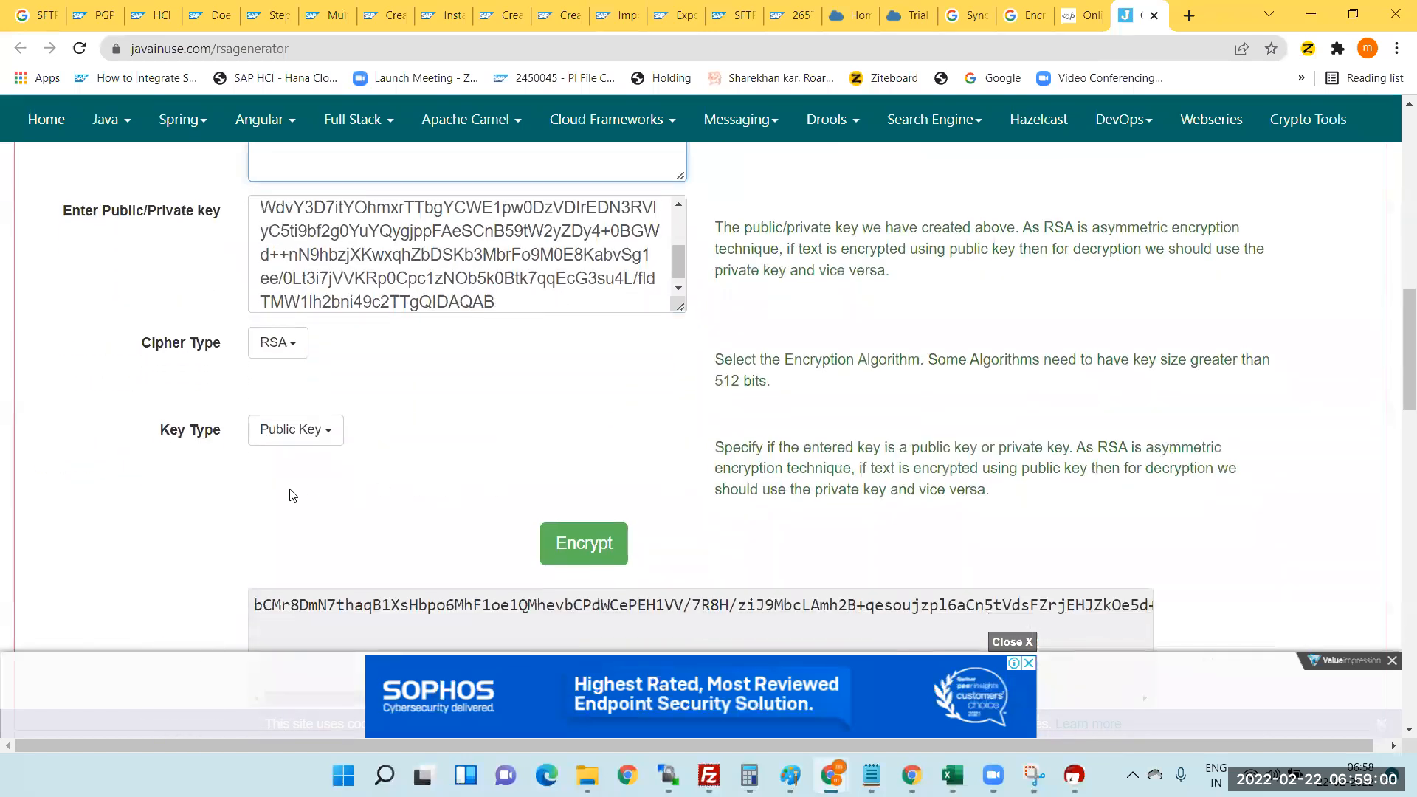
scroll(544, 421, down, 3)
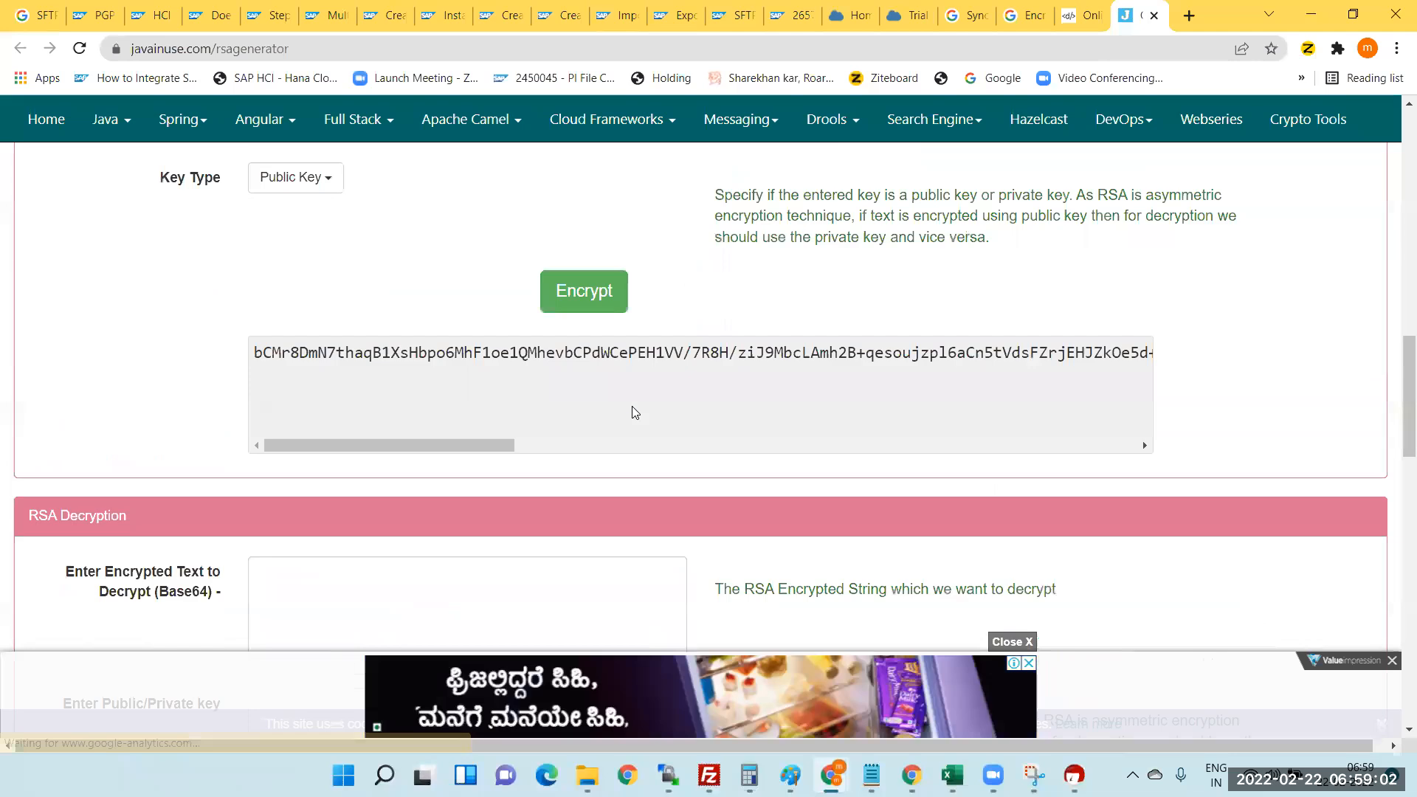
scroll(635, 412, up, 7)
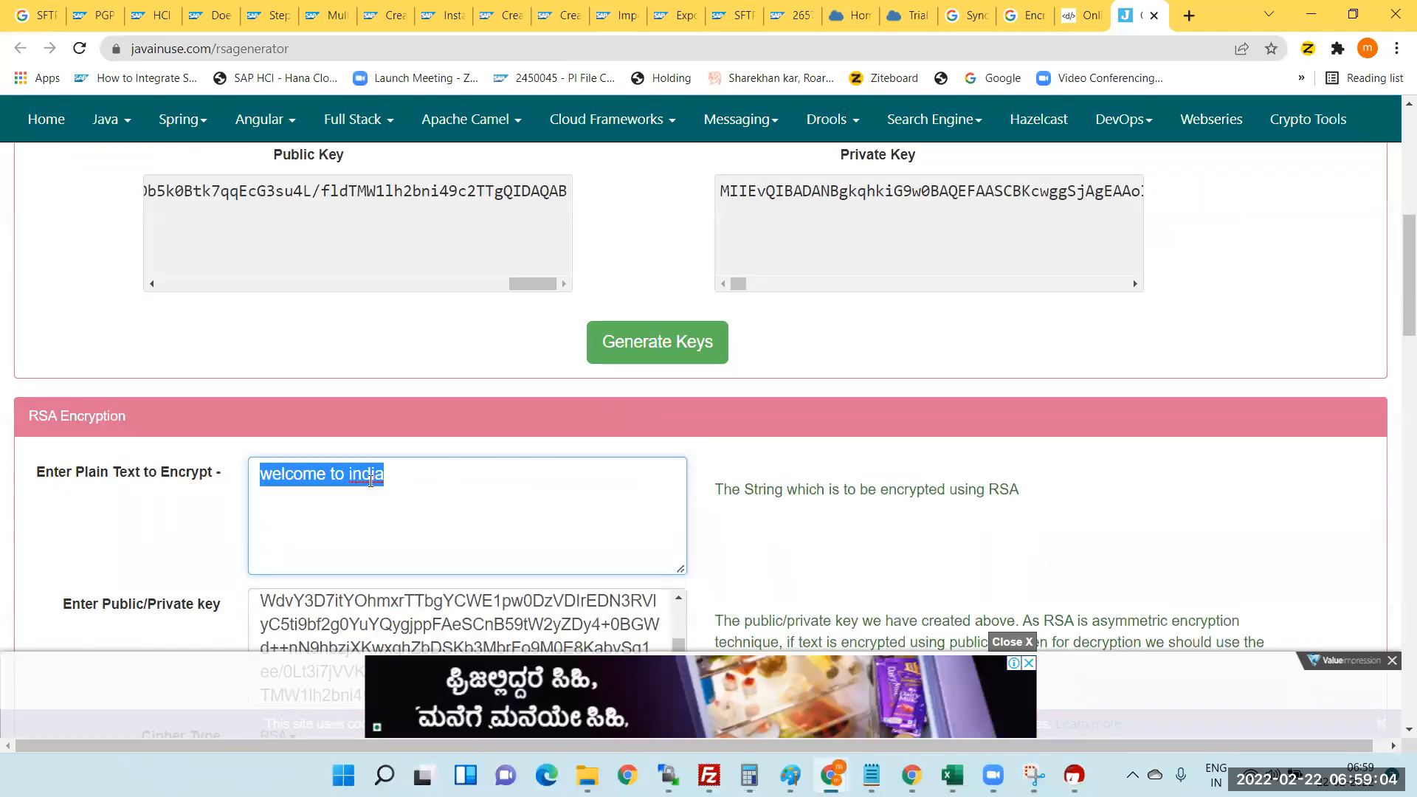
scroll(617, 442, down, 1)
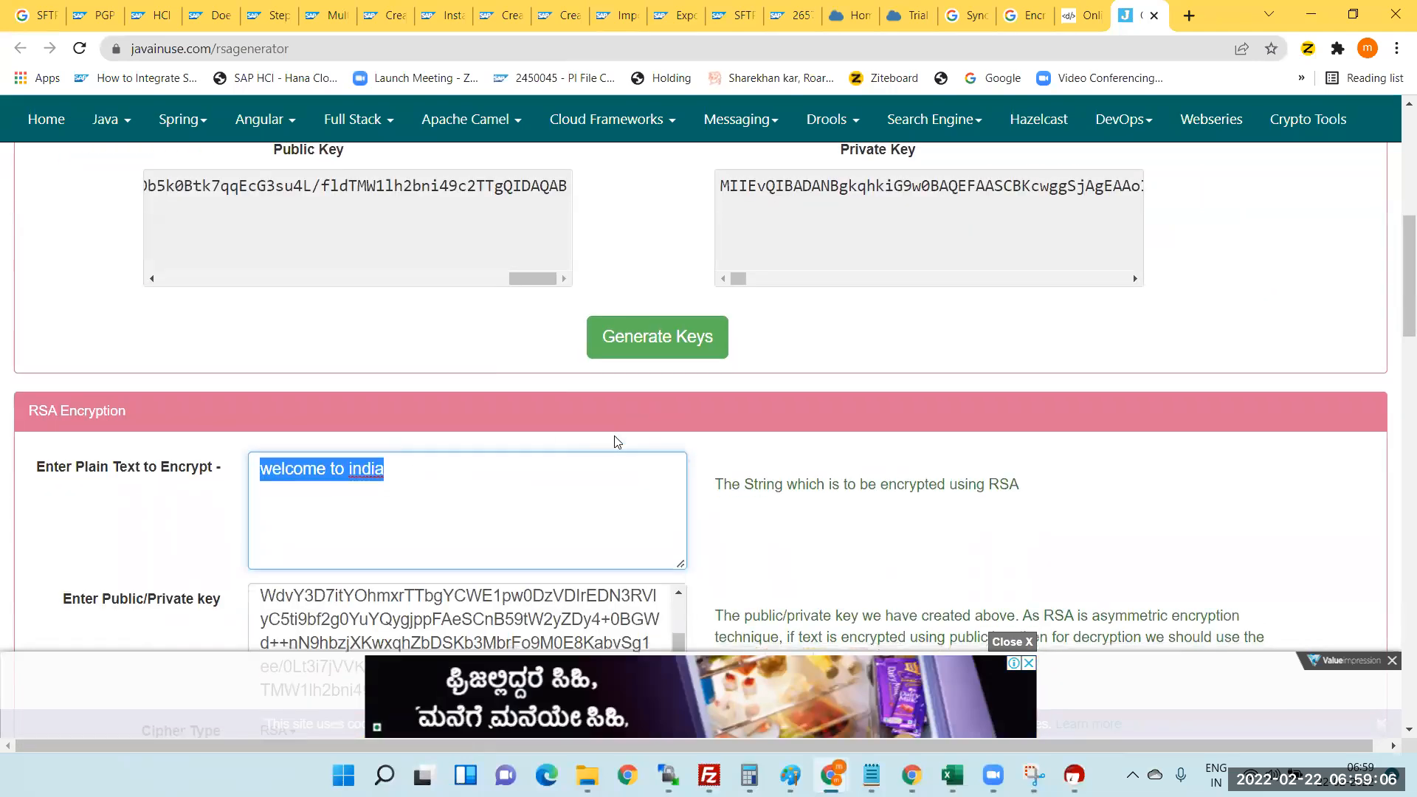
scroll(617, 442, down, 9)
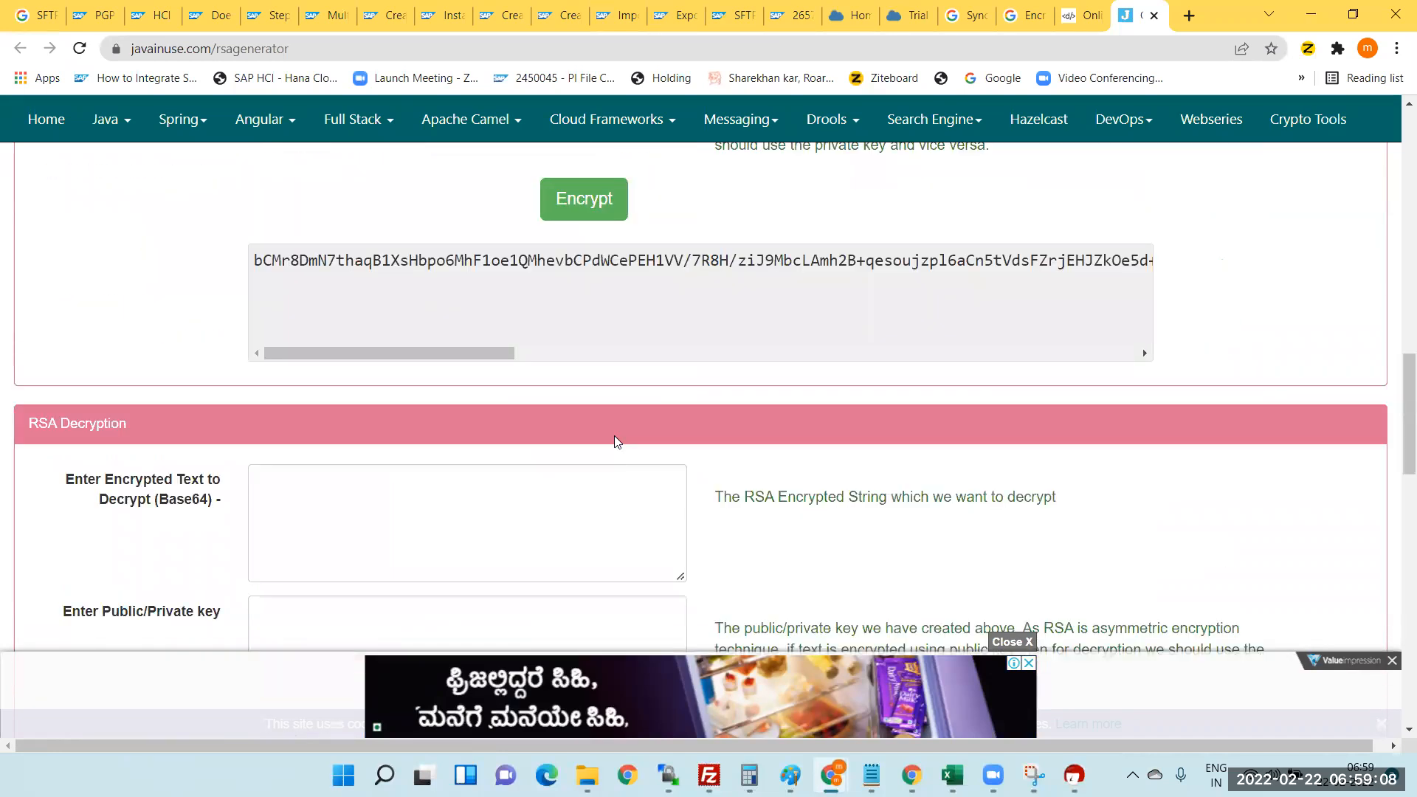
scroll(617, 441, down, 3)
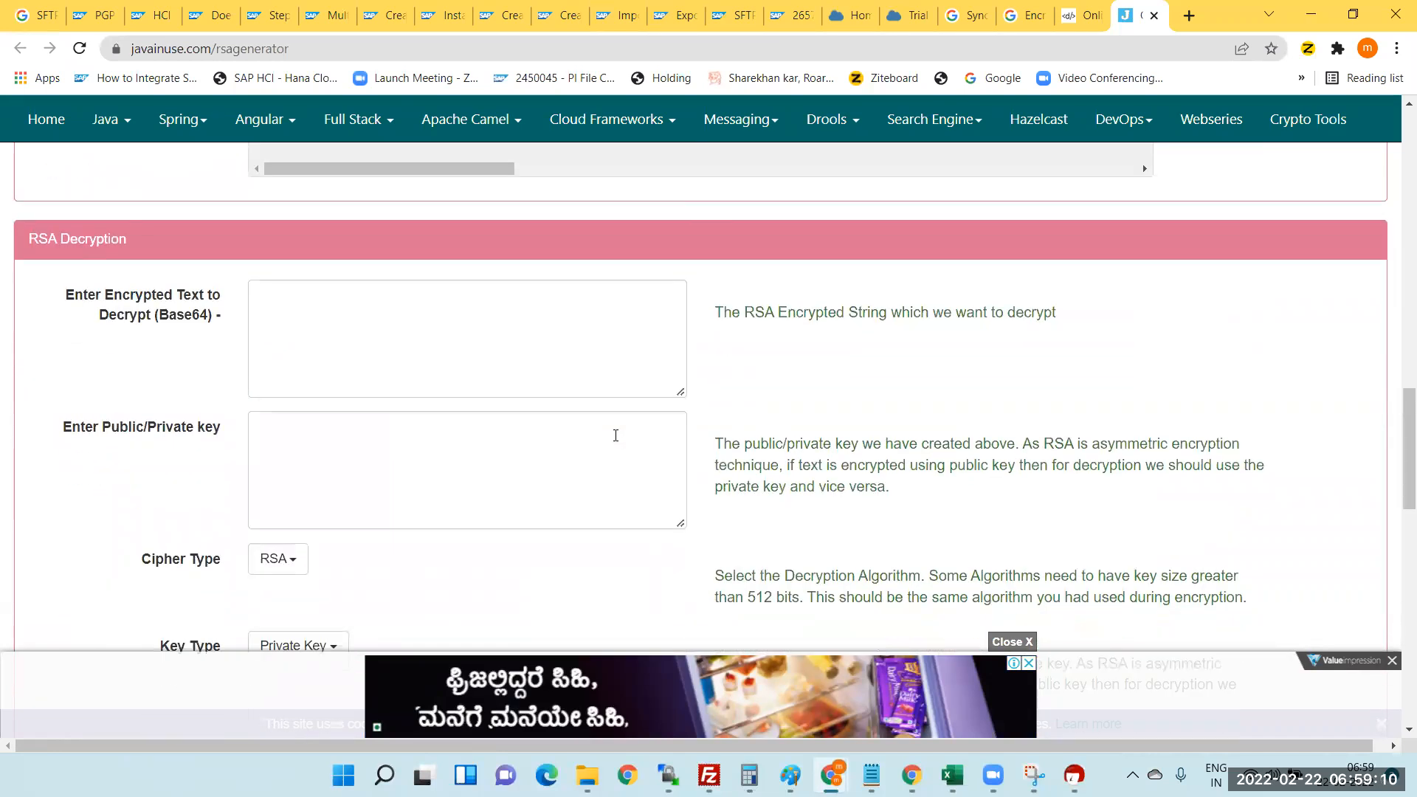
scroll(616, 435, up, 3)
- Inspect the decryption fields and Key Type options unchanged, then return to Kleopatra
click(295, 513)
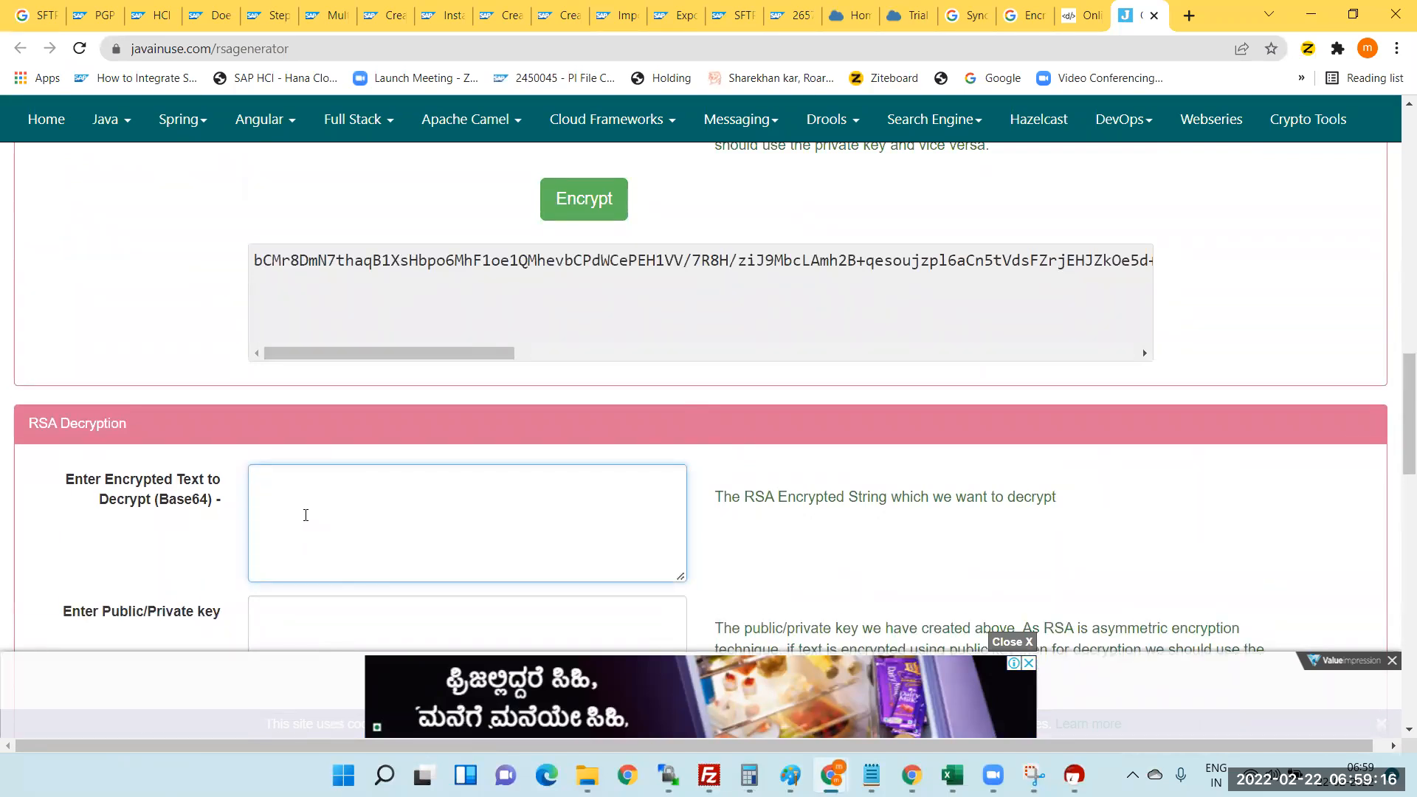
scroll(306, 515, down, 1)
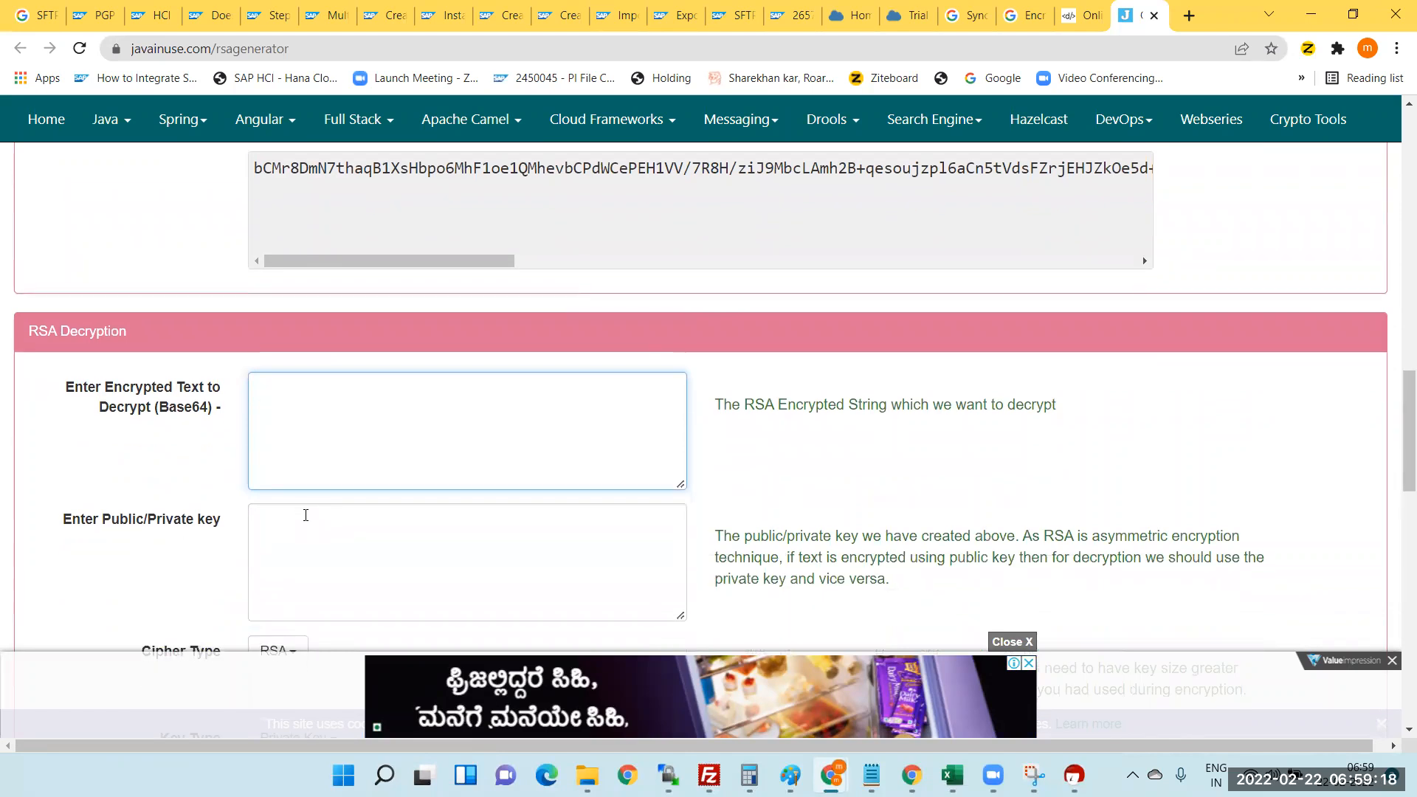
click(293, 166)
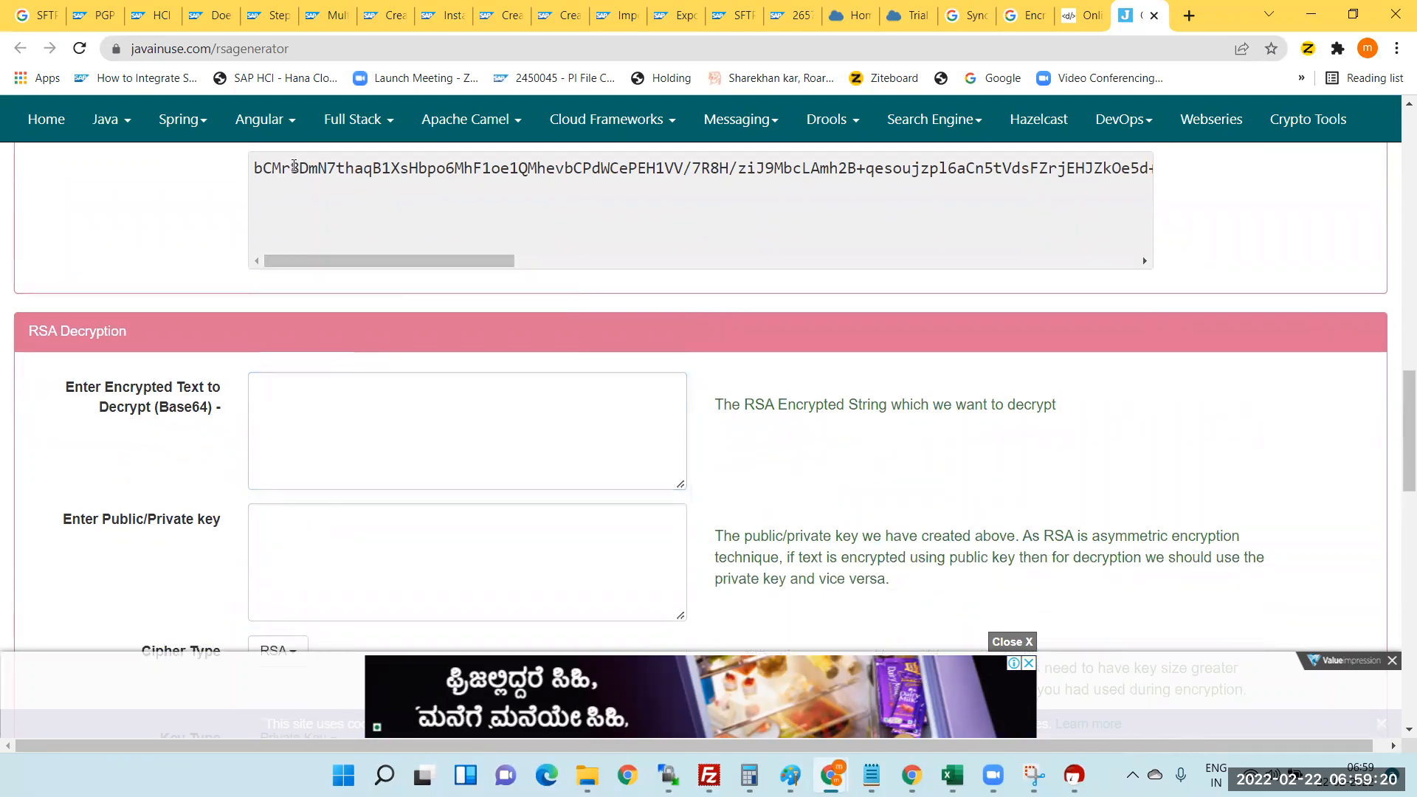
click(362, 556)
scroll(519, 500, down, 3)
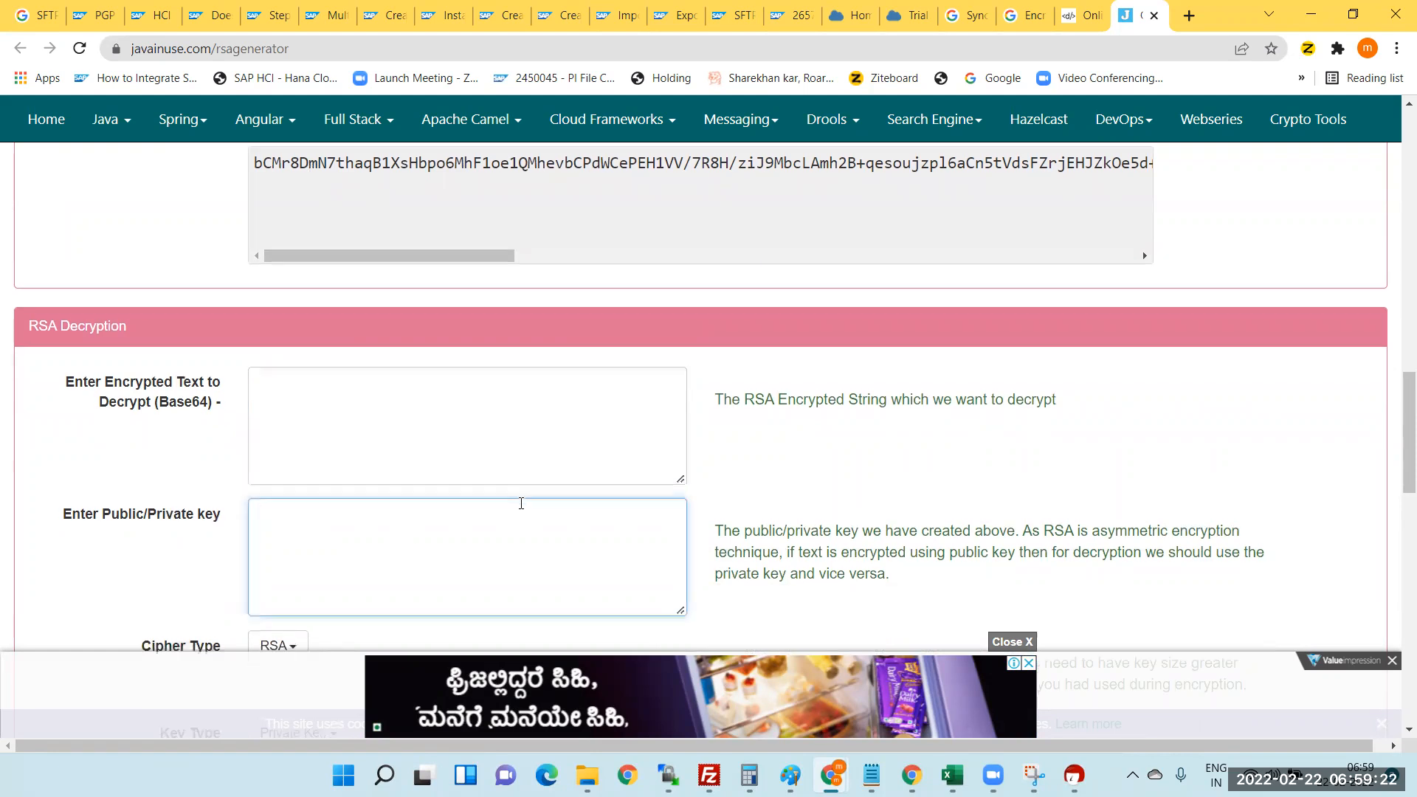
click(316, 481)
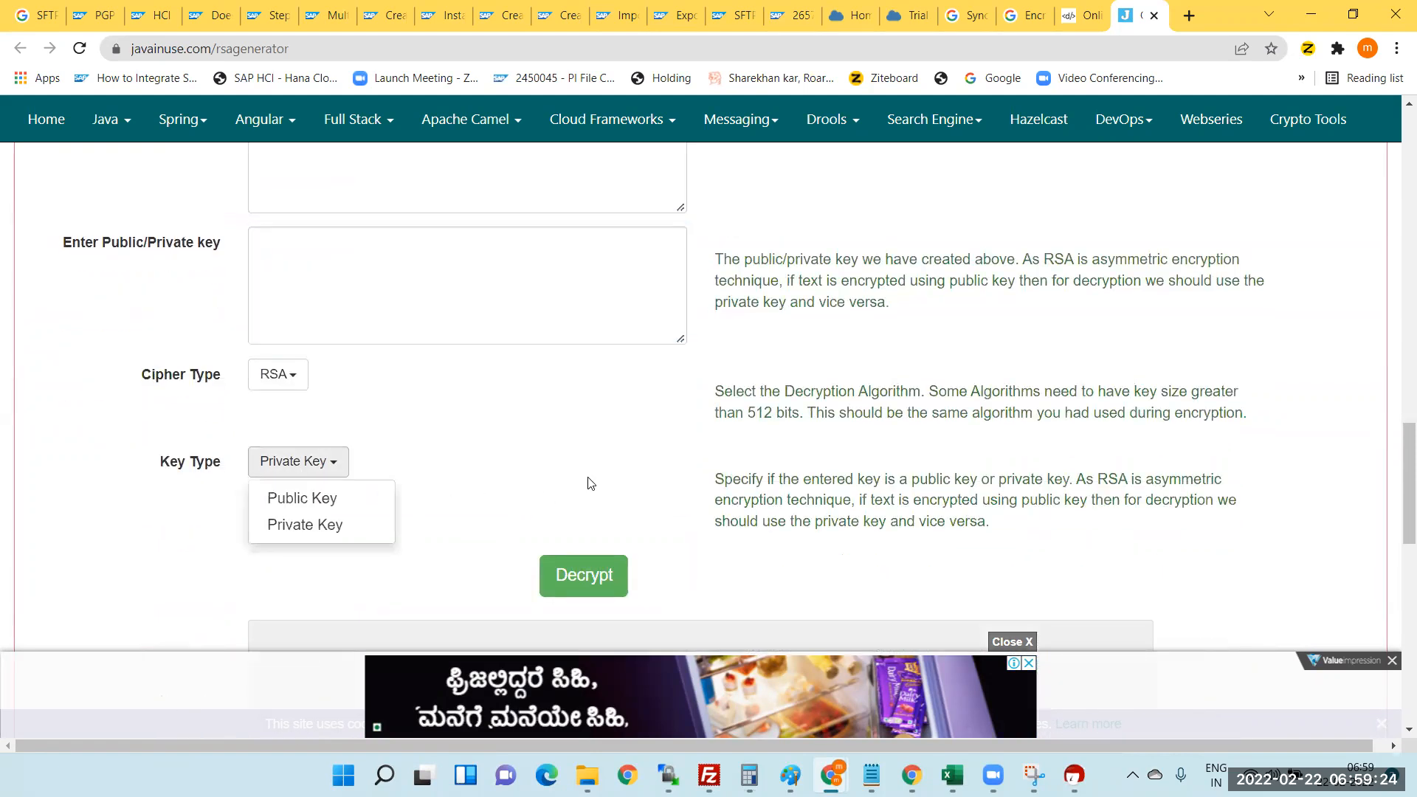
click(584, 574)
scroll(472, 476, up, 4)
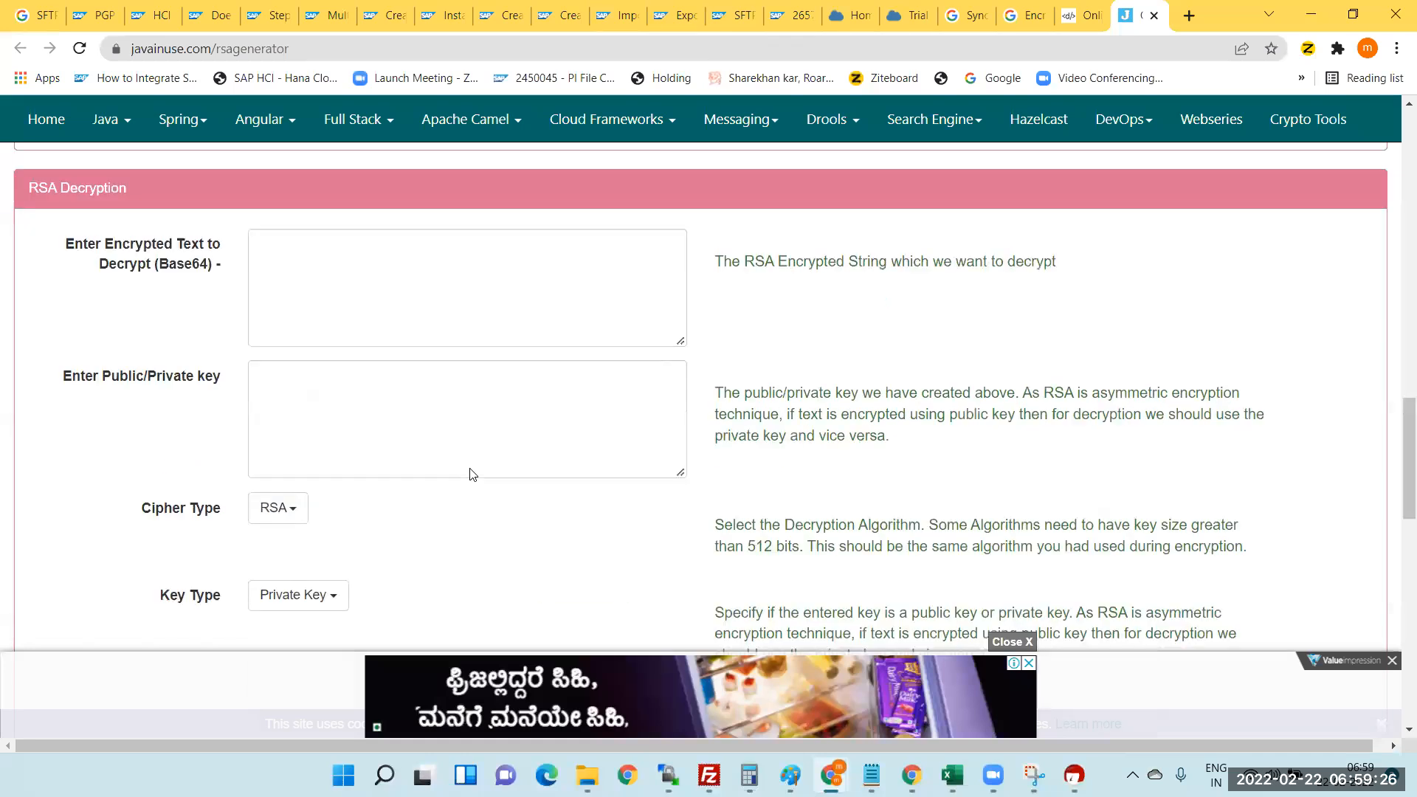
scroll(480, 473, up, 2)
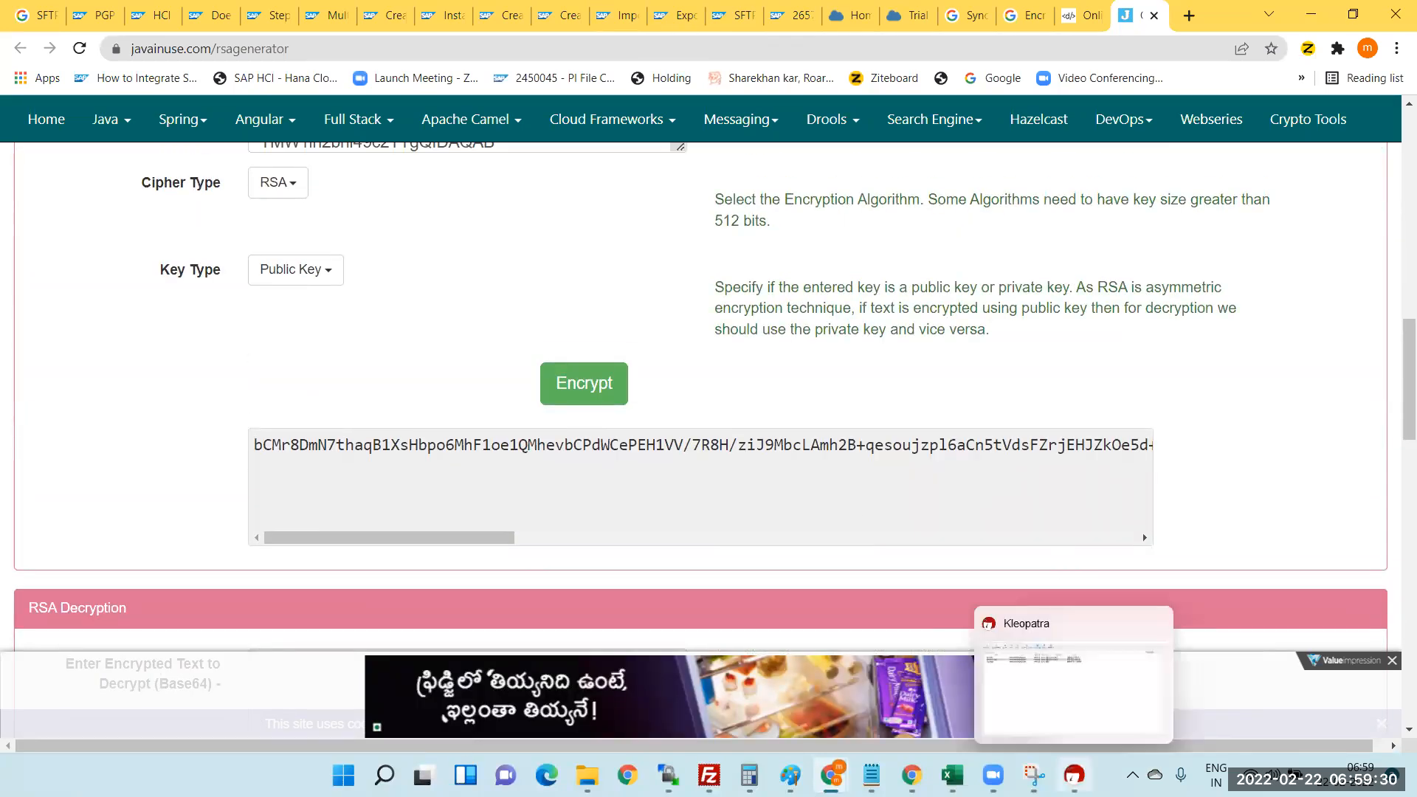
click(1073, 775)
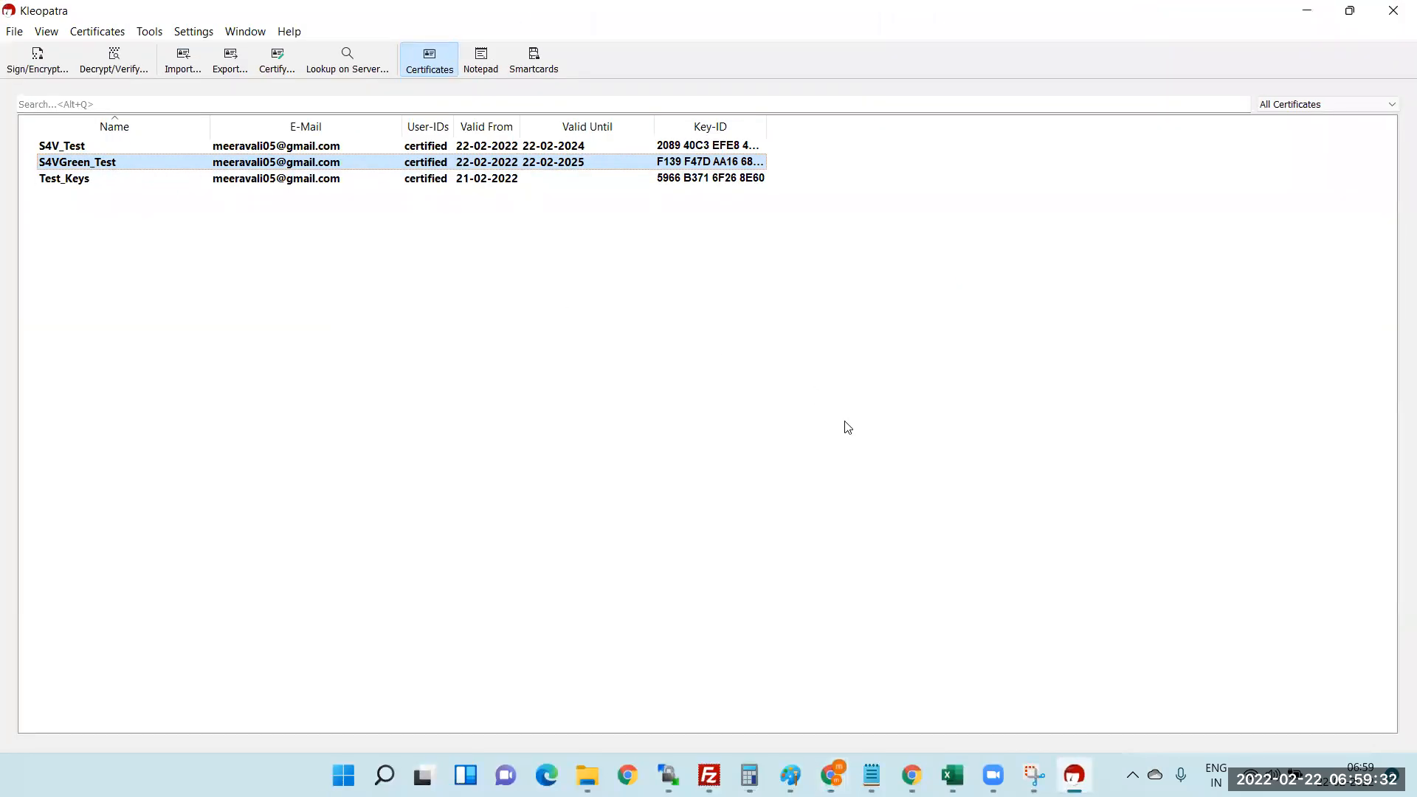